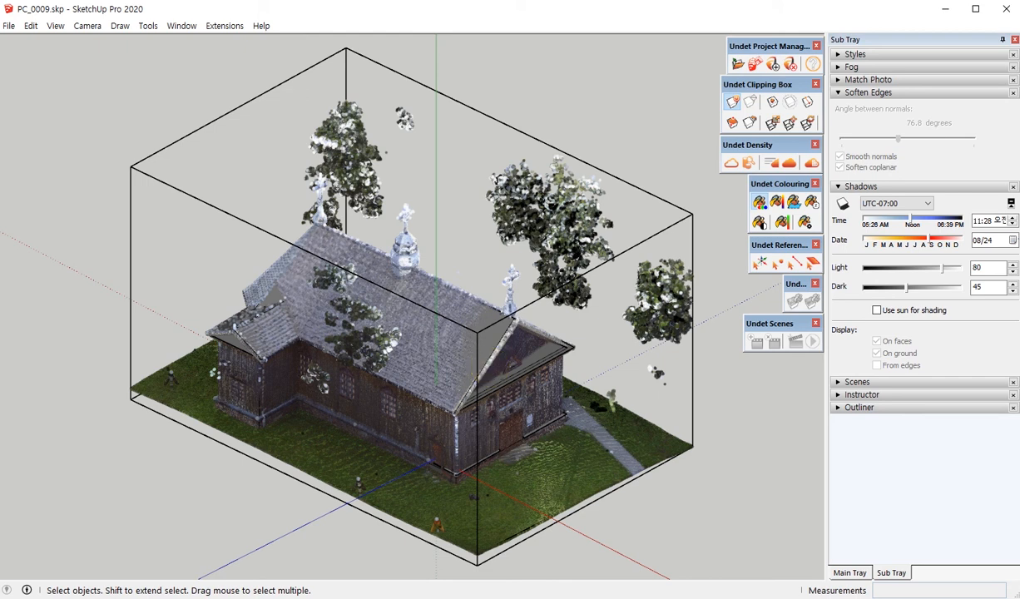
- In the point cloud's data classes, hide the Outside scan group and show the Inside group
{"action": "left_click", "coordinate": [748, 164]}
{"action": "left_click_drag", "start_coordinate": [283, 103], "coordinate": [526, 116]}
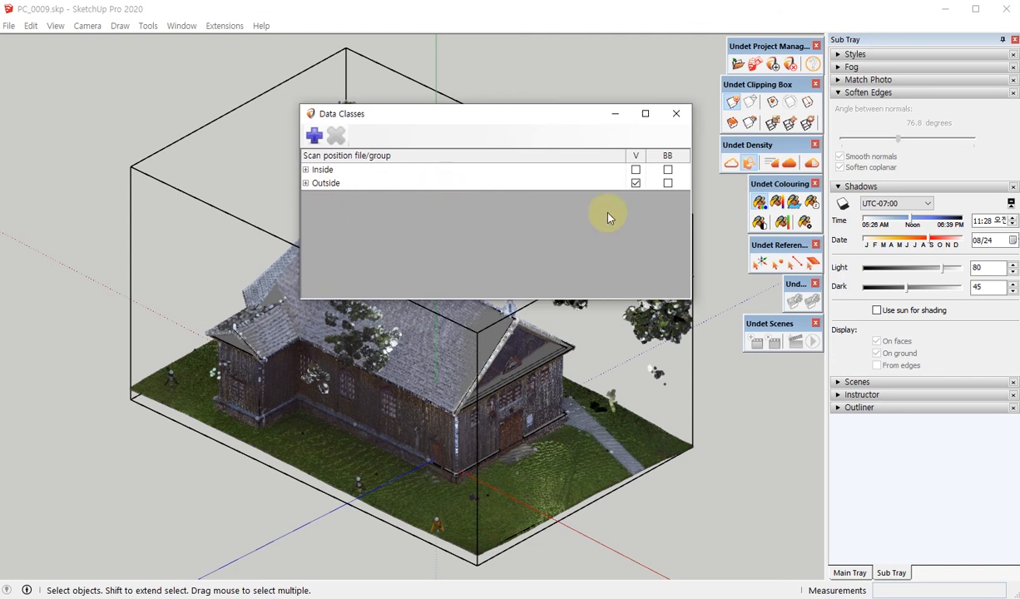
{"action": "left_click", "coordinate": [636, 183]}
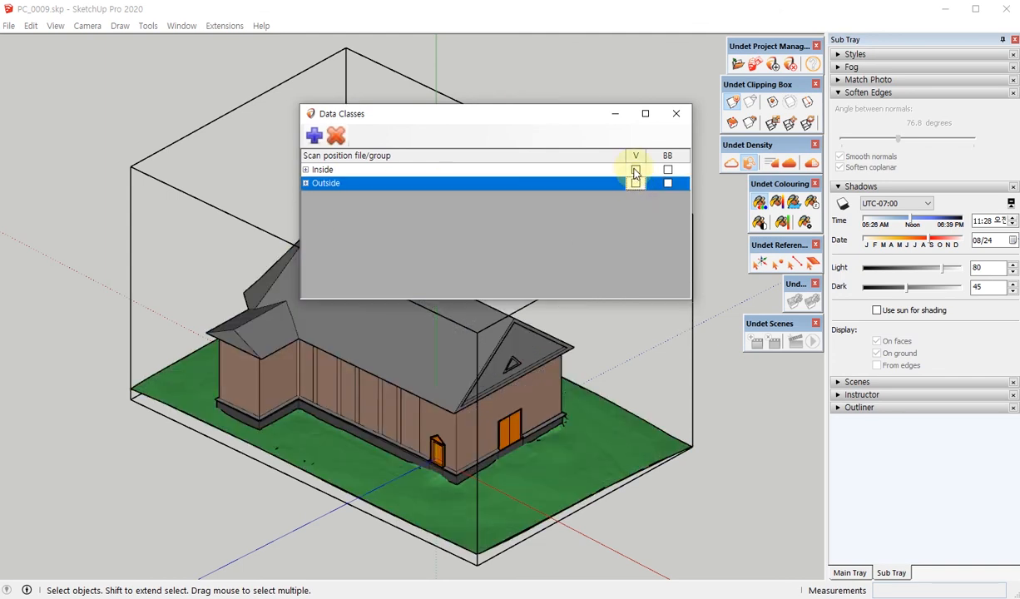
{"action": "left_click", "coordinate": [635, 170]}
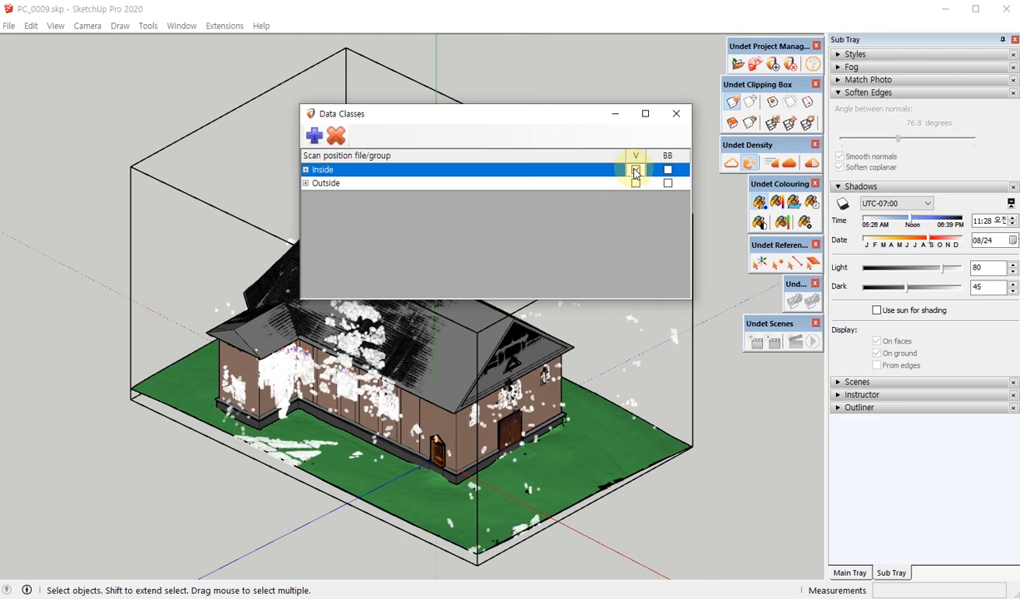
{"action": "left_click", "coordinate": [674, 121]}
- Make Untagged the active tag and hide the ground, molding, roof, ston, wall, window, window_g and door tags
{"action": "left_click", "coordinate": [849, 572]}
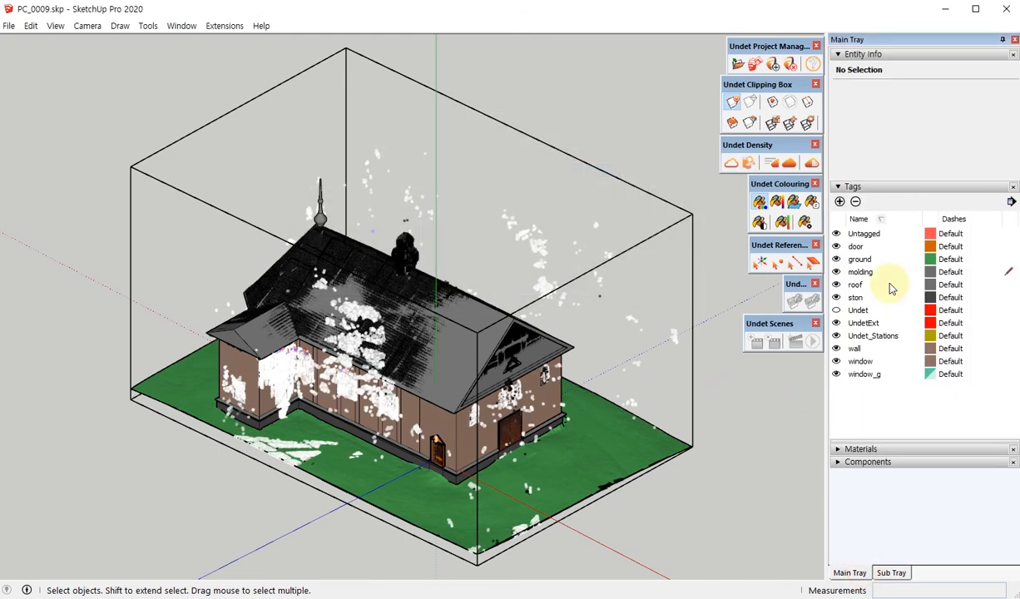
{"action": "left_click", "coordinate": [1009, 235]}
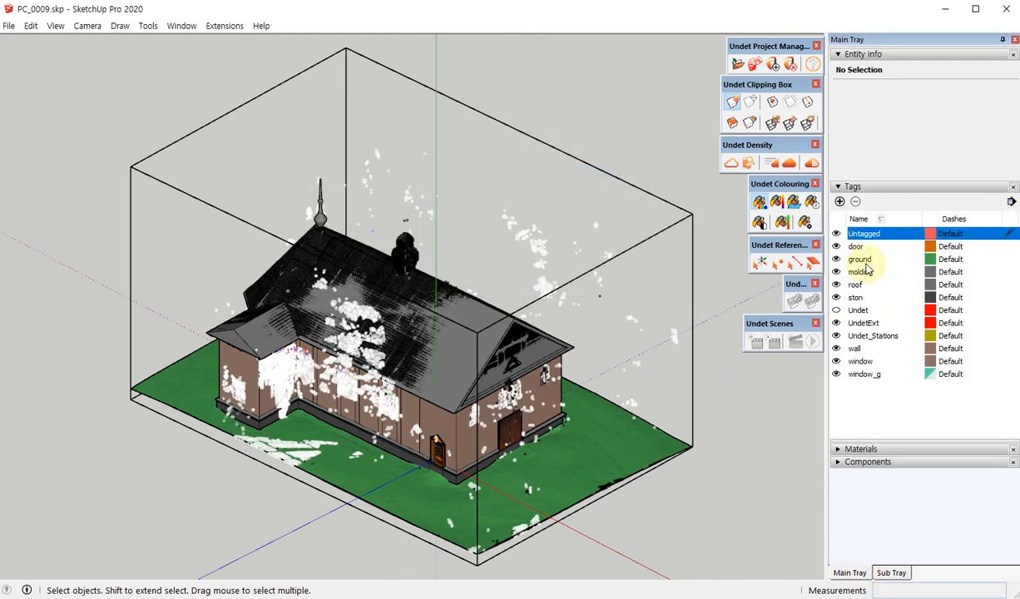
{"action": "left_click", "coordinate": [836, 259]}
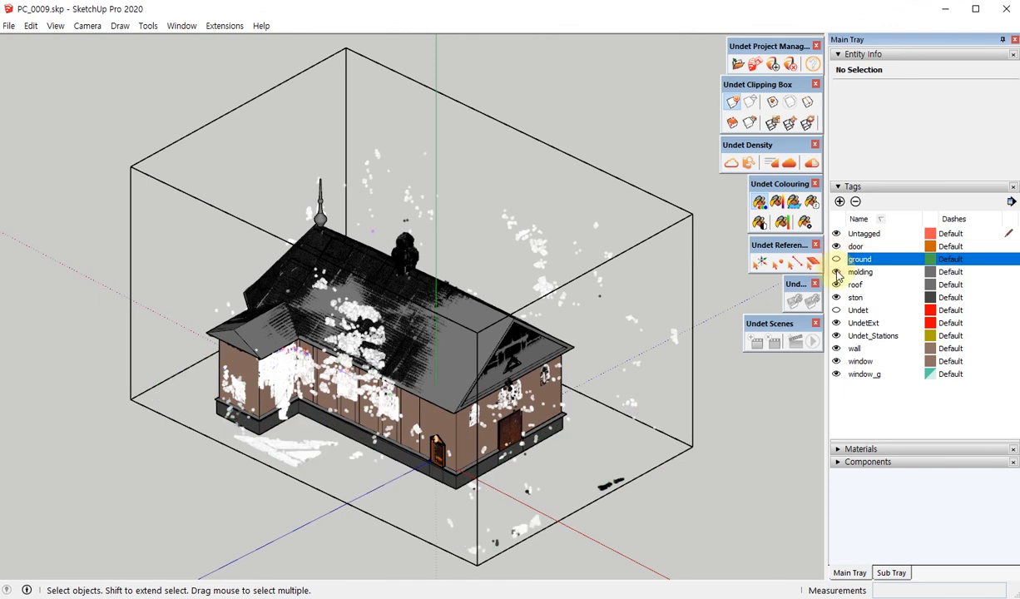
{"action": "left_click", "coordinate": [836, 272]}
{"action": "left_click", "coordinate": [836, 285]}
{"action": "left_click", "coordinate": [837, 297]}
{"action": "left_click", "coordinate": [836, 348]}
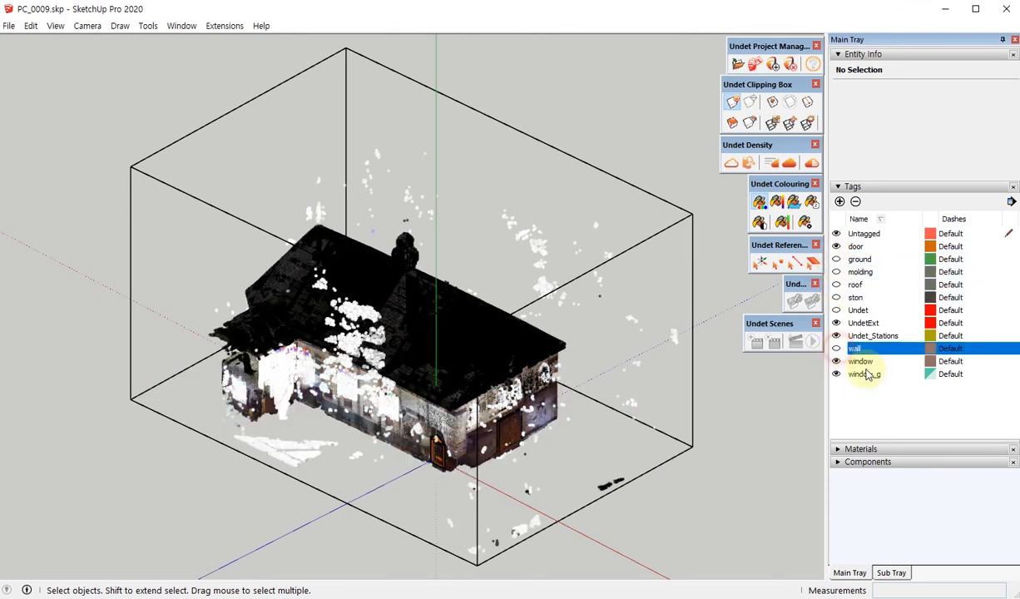
{"action": "left_click", "coordinate": [837, 361]}
{"action": "left_click", "coordinate": [836, 373]}
{"action": "middle_click_drag", "start_coordinate": [452, 384], "coordinate": [298, 393]}
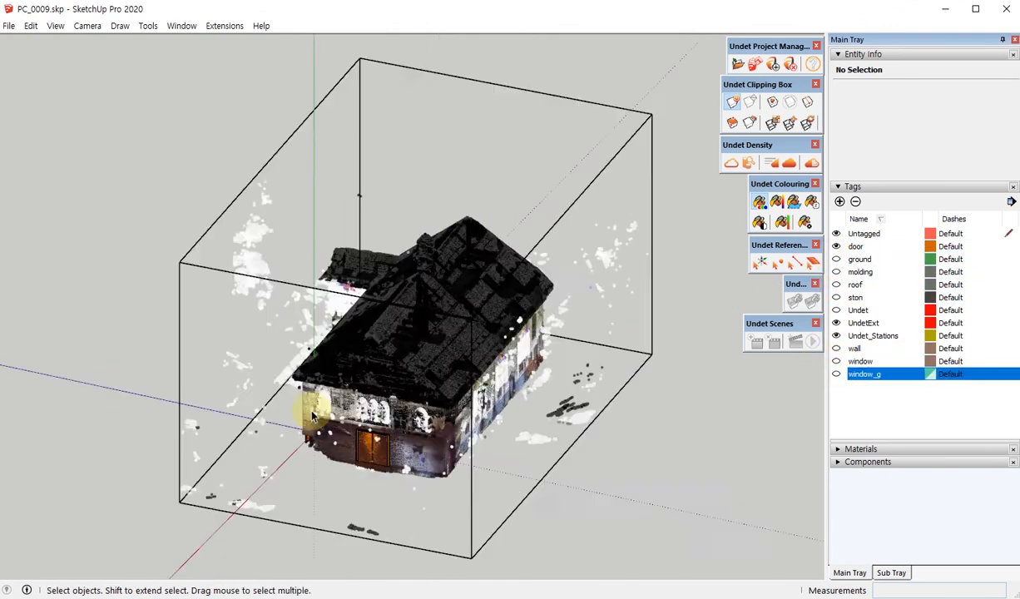
{"action": "scroll", "coordinate": [305, 390], "scroll_direction": "up", "scroll_amount": 3}
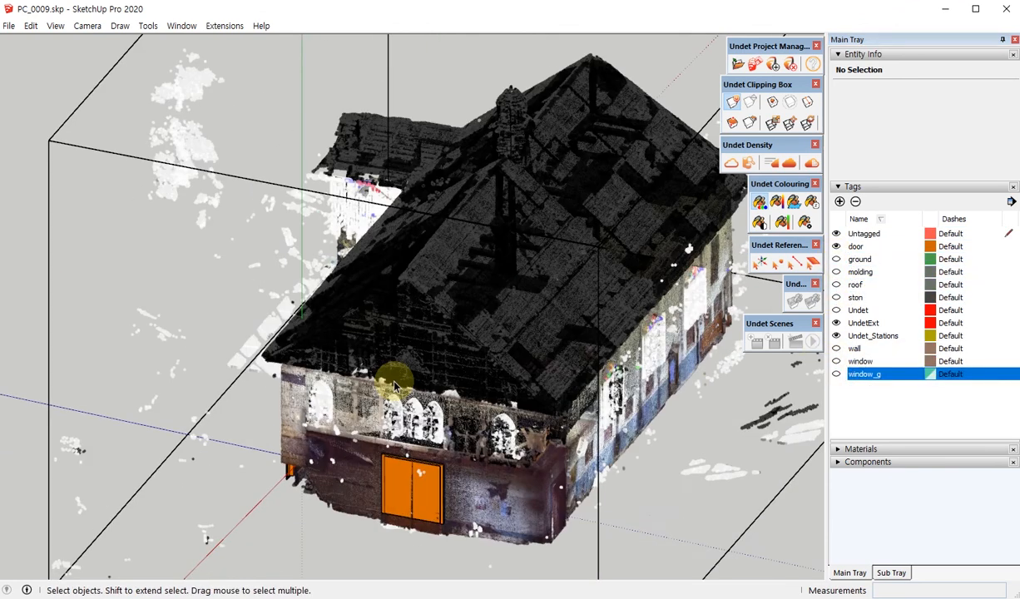
{"action": "left_click", "coordinate": [884, 337]}
{"action": "left_click", "coordinate": [836, 247]}
- Examine the church interior in the point cloud, looking along the aisle between the pews toward the altar
{"action": "middle_click_drag", "start_coordinate": [532, 275], "coordinate": [522, 145]}
{"action": "scroll", "coordinate": [422, 244], "scroll_direction": "up", "scroll_amount": 3}
{"action": "middle_click_drag", "start_coordinate": [423, 244], "coordinate": [516, 441]}
{"action": "middle_click_drag", "start_coordinate": [367, 333], "coordinate": [524, 277]}
{"action": "scroll", "coordinate": [457, 362], "scroll_direction": "down", "scroll_amount": 3}
{"action": "scroll", "coordinate": [523, 278], "scroll_direction": "up", "scroll_amount": 9}
{"action": "scroll", "coordinate": [387, 310], "scroll_direction": "up", "scroll_amount": 5}
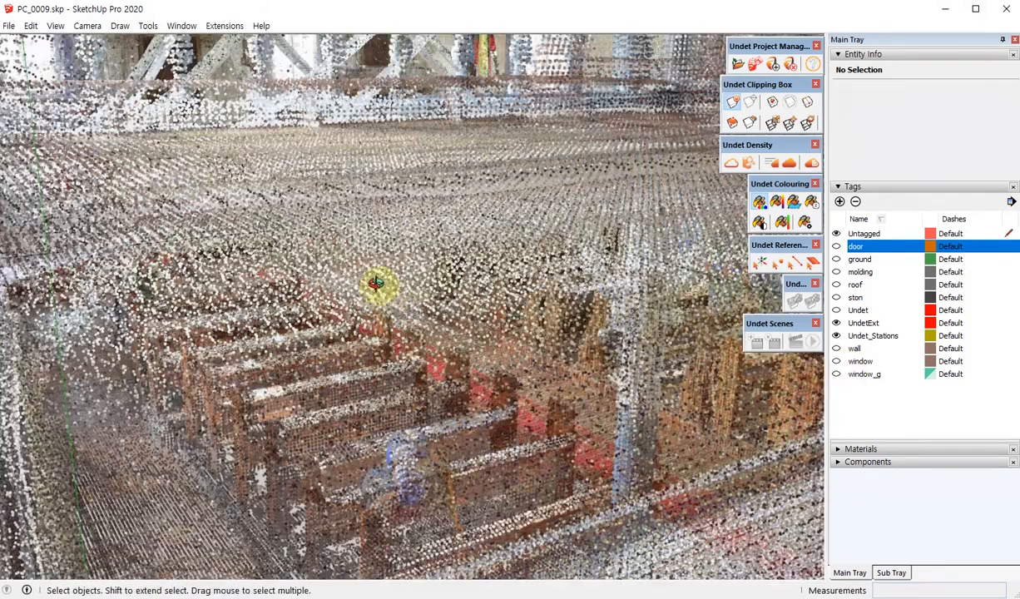
{"action": "middle_click_drag", "start_coordinate": [376, 282], "coordinate": [303, 269]}
{"action": "scroll", "coordinate": [378, 296], "scroll_direction": "up", "scroll_amount": 3}
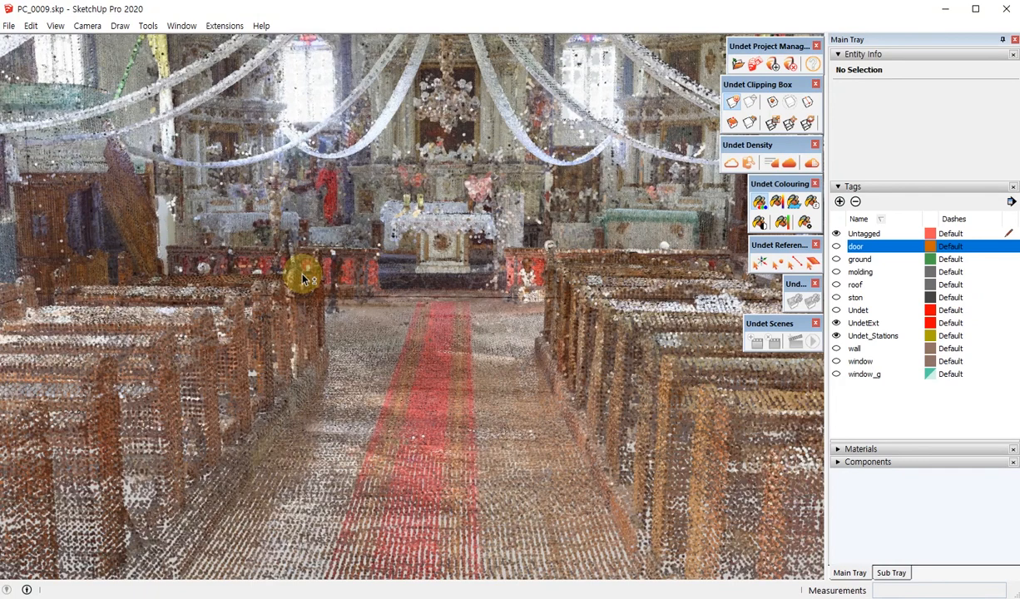
- Add a tag named interior and make it the active tag
{"action": "left_click", "coordinate": [839, 202]}
{"action": "type", "text": "interior"}
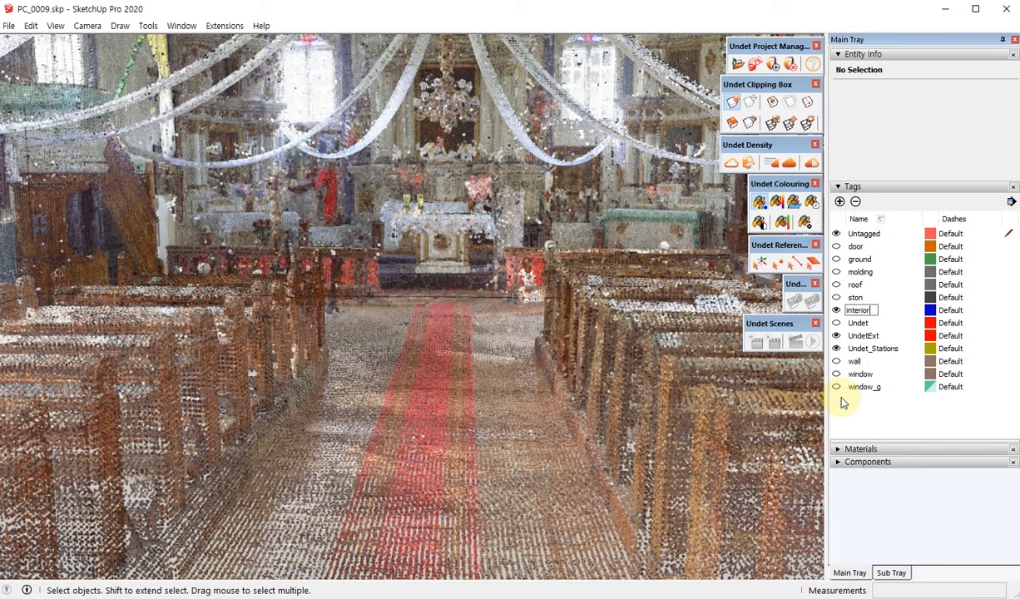
{"action": "key", "text": "Return"}
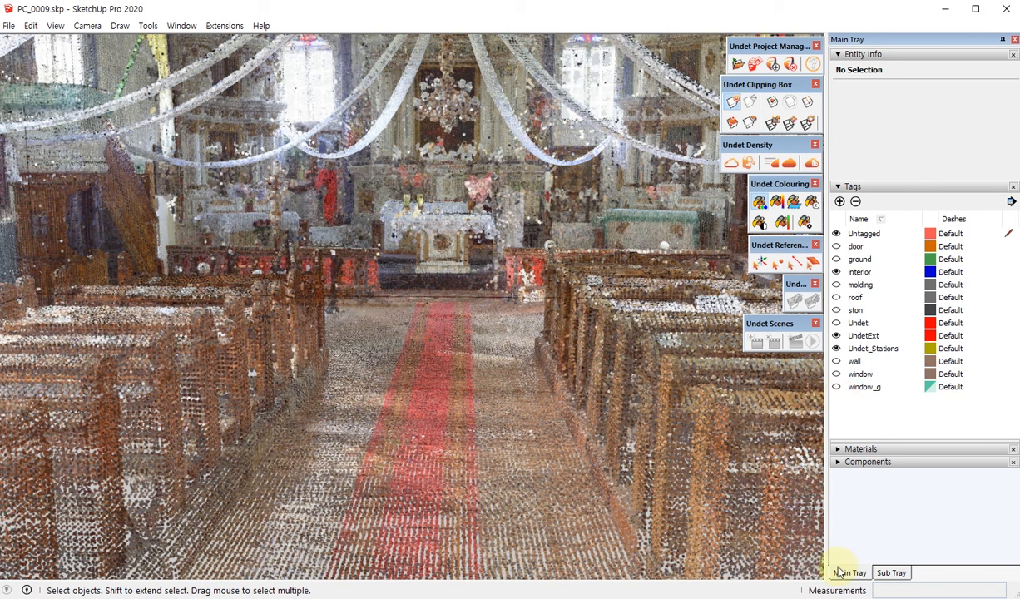
{"action": "left_click", "coordinate": [1008, 273]}
- Recolour the interior tag to a light beige with hue 24, saturation 31 and brightness 80
{"action": "left_click", "coordinate": [930, 273]}
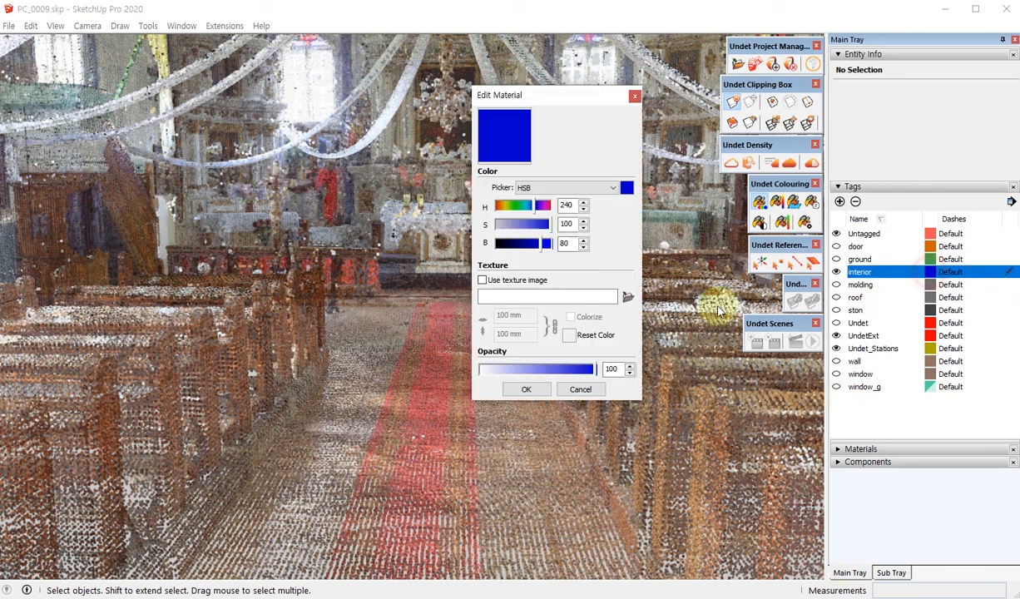
{"action": "left_click", "coordinate": [499, 207]}
{"action": "left_click", "coordinate": [510, 224]}
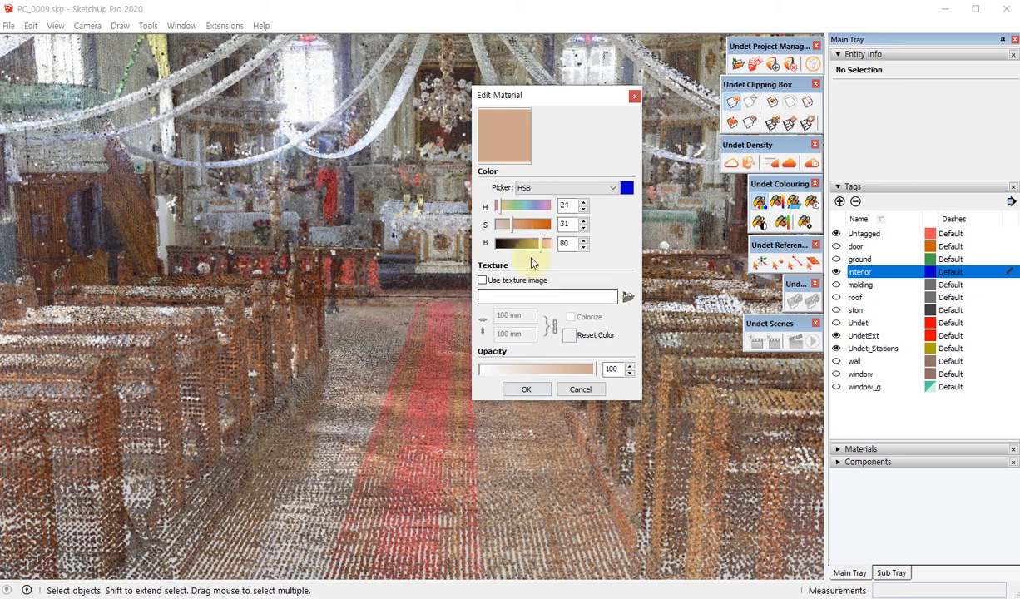
{"action": "left_click", "coordinate": [525, 390]}
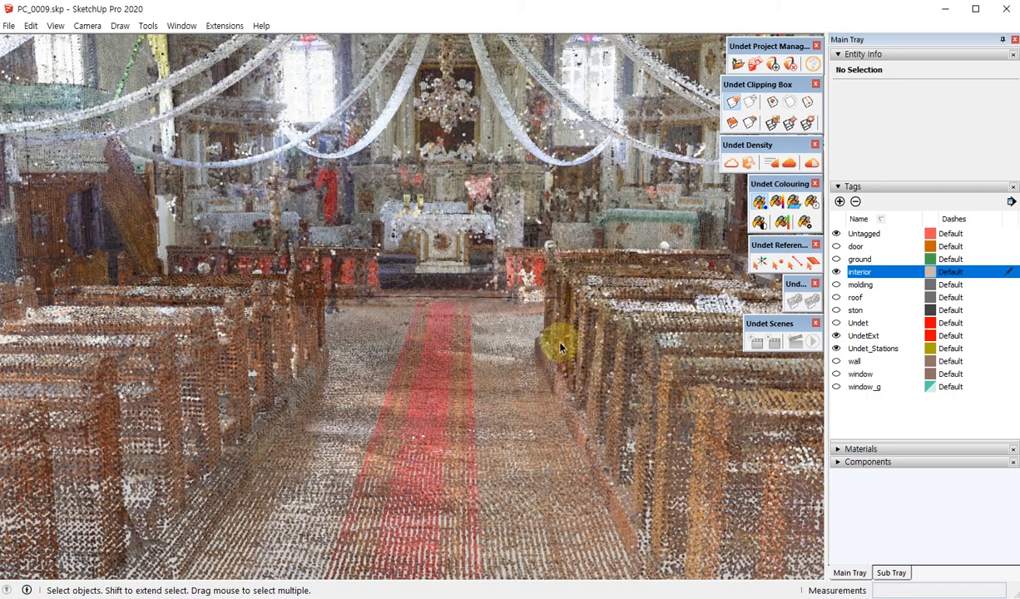
- Examine the interior scan's pews and altar area and the scanned entrance and side walls
{"action": "middle_click_drag", "start_coordinate": [365, 412], "coordinate": [458, 347]}
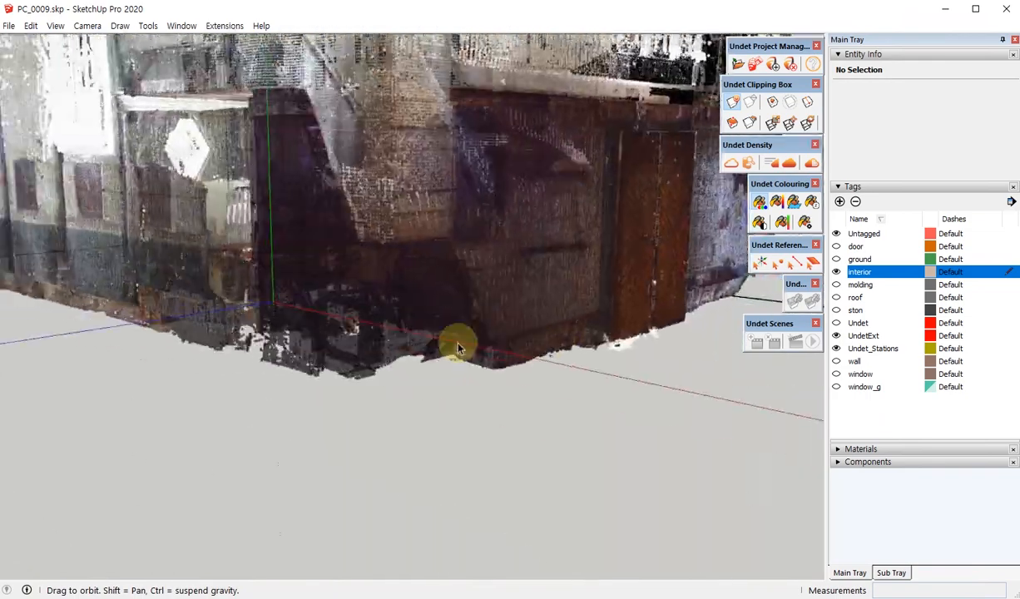
{"action": "scroll", "coordinate": [394, 291], "scroll_direction": "up", "scroll_amount": 5}
{"action": "middle_click_drag", "start_coordinate": [401, 298], "coordinate": [410, 389]}
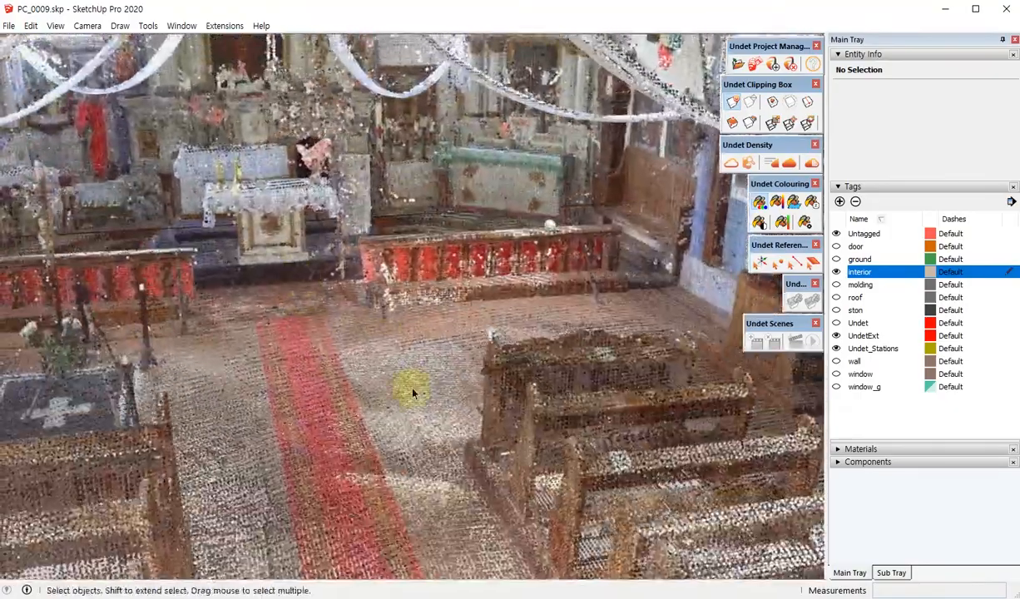
{"action": "scroll", "coordinate": [333, 239], "scroll_direction": "down", "scroll_amount": 10}
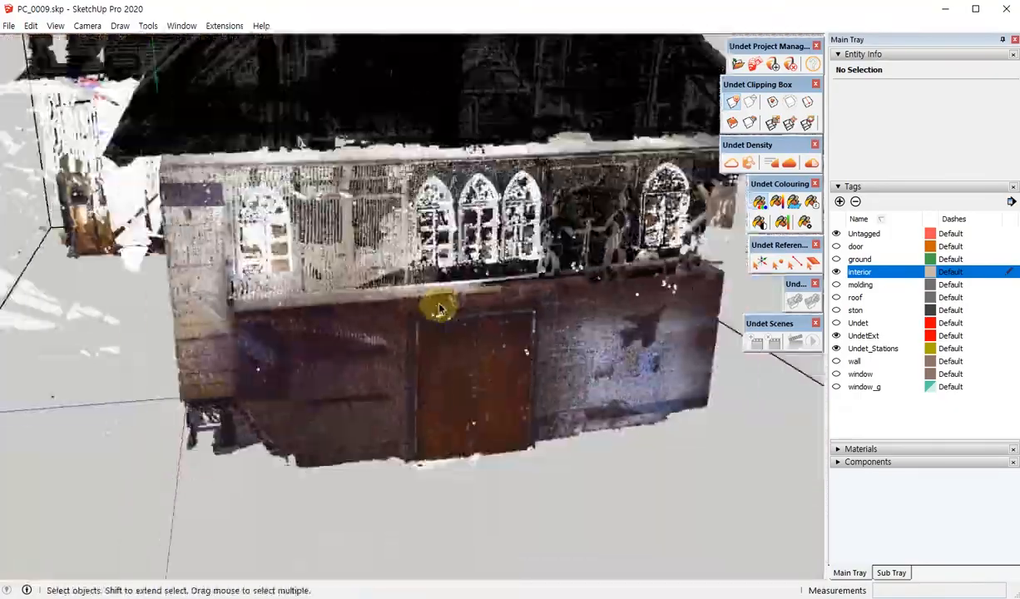
{"action": "scroll", "coordinate": [440, 310], "scroll_direction": "down", "scroll_amount": 3}
{"action": "middle_click_drag", "start_coordinate": [440, 310], "coordinate": [401, 319]}
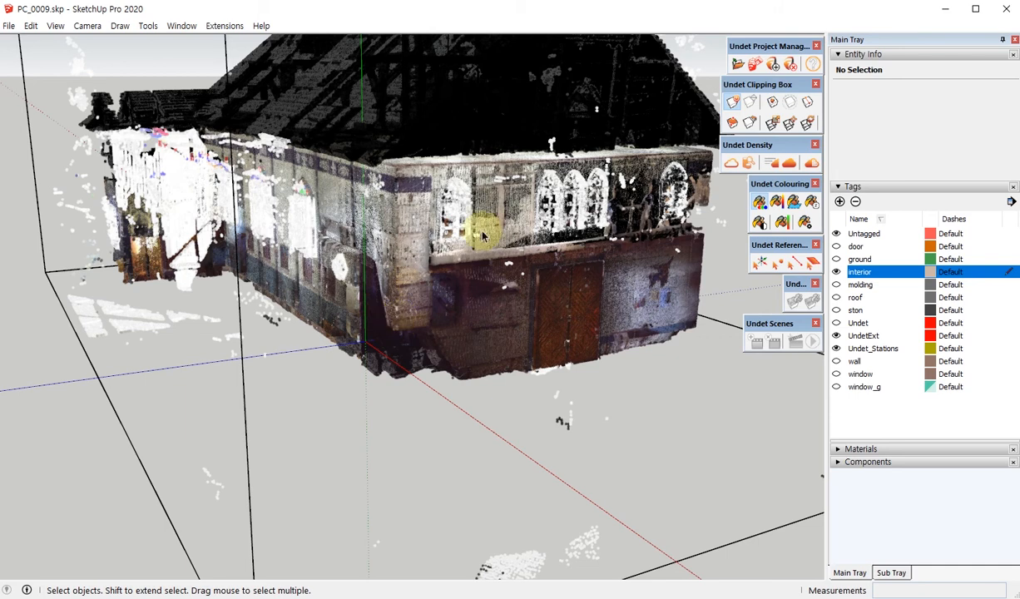
{"action": "middle_click_drag", "start_coordinate": [337, 79], "coordinate": [406, 229]}
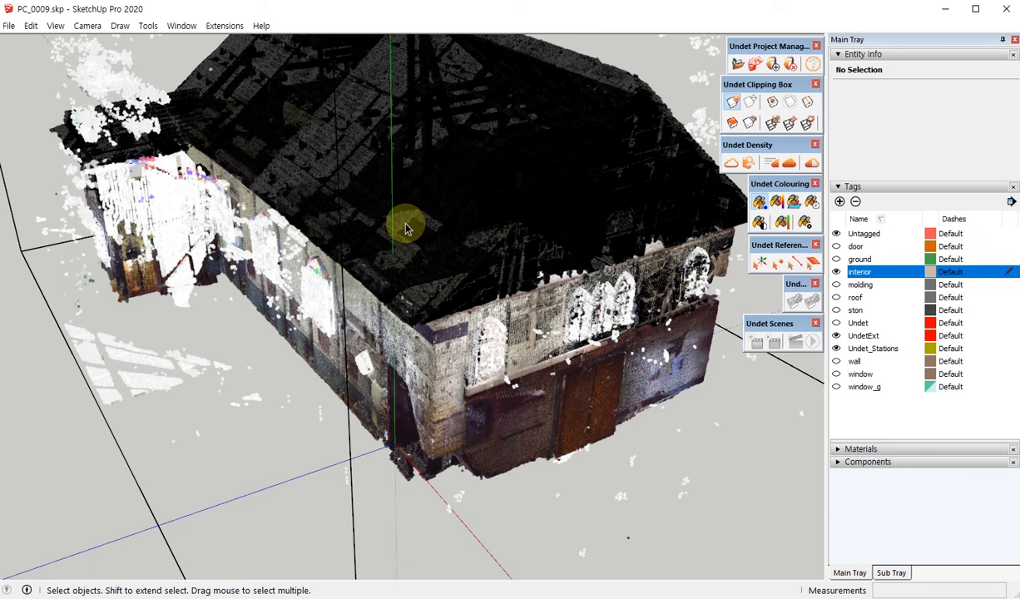
- Inspect the altar, the red railing and the surrounding floor from inside the church point cloud
{"action": "middle_click_drag", "start_coordinate": [441, 271], "coordinate": [323, 153]}
{"action": "scroll", "coordinate": [321, 155], "scroll_direction": "up", "scroll_amount": 10}
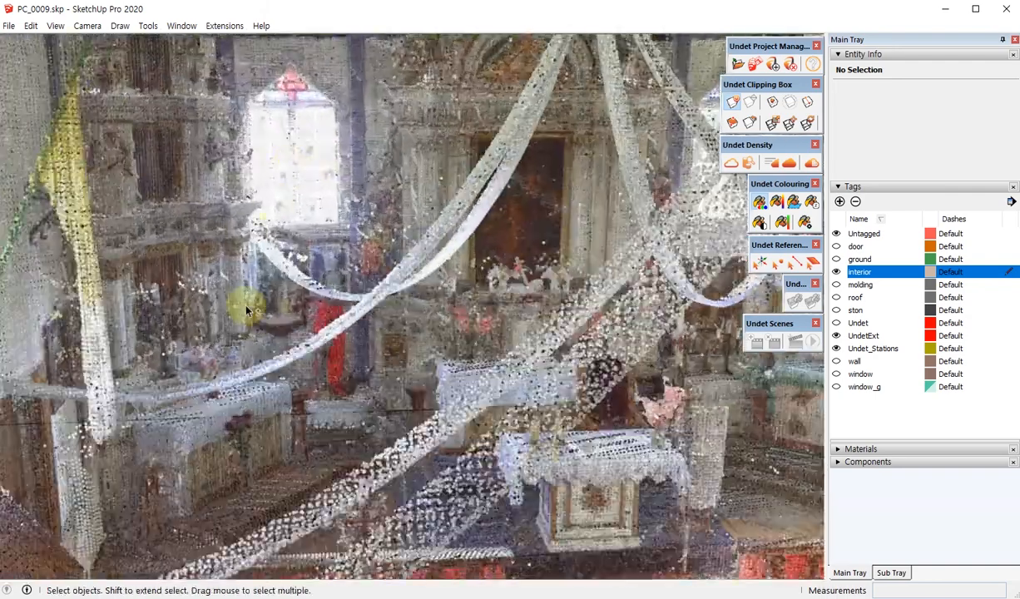
{"action": "middle_click_drag", "start_coordinate": [280, 279], "coordinate": [154, 248], "text": "shift"}
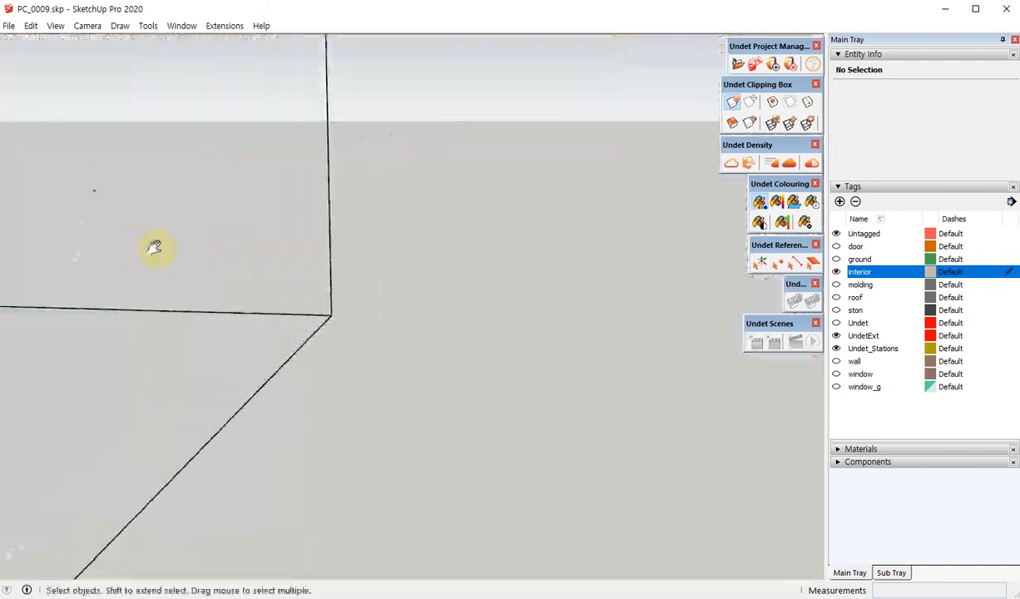
{"action": "middle_click_drag", "start_coordinate": [94, 242], "coordinate": [428, 238]}
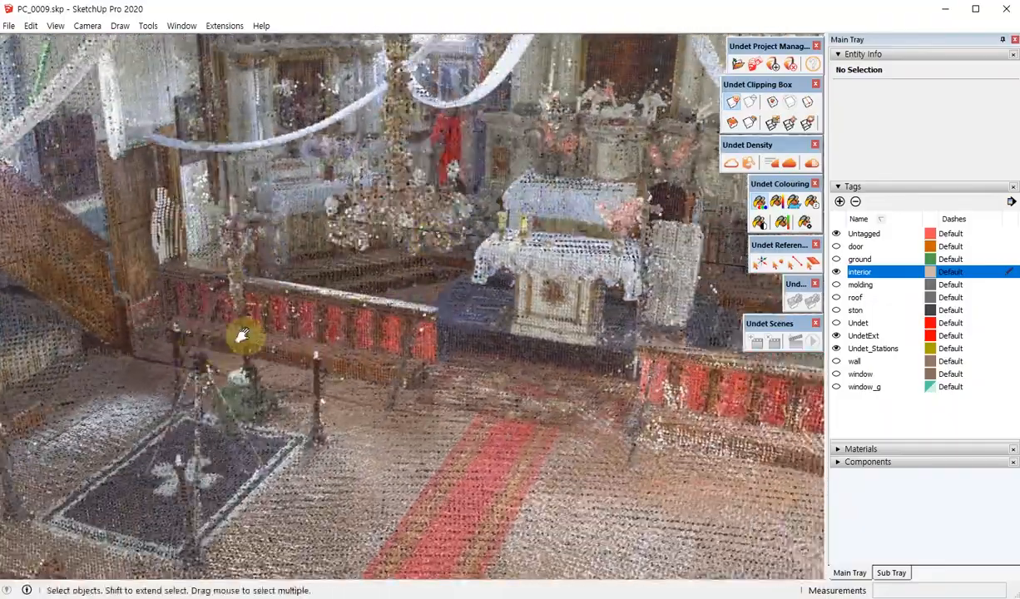
{"action": "middle_click_drag", "start_coordinate": [243, 337], "coordinate": [219, 285], "text": "shift"}
{"action": "scroll", "coordinate": [200, 269], "scroll_direction": "up", "scroll_amount": 5}
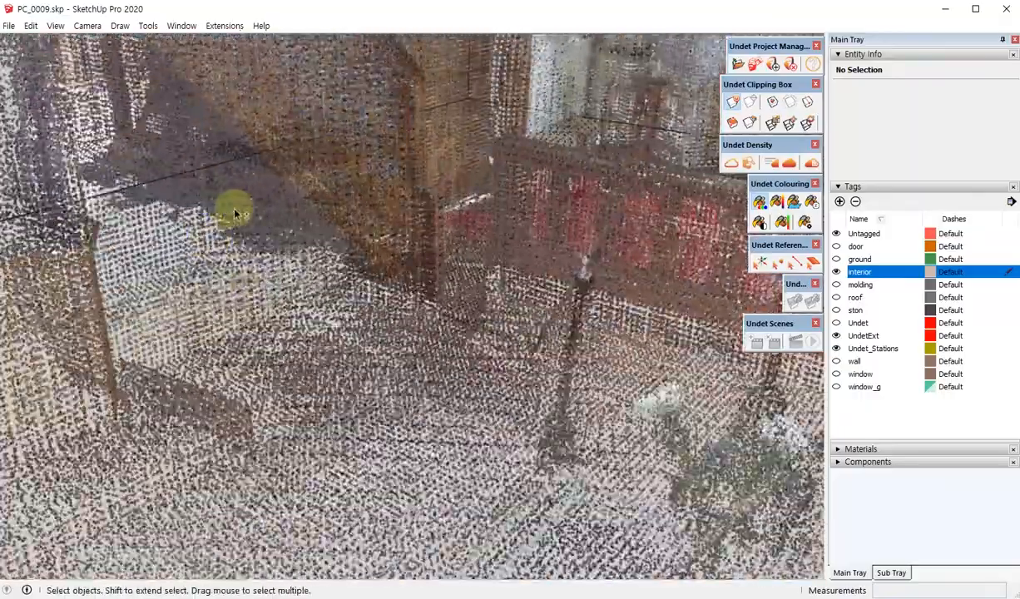
{"action": "middle_click_drag", "start_coordinate": [232, 212], "coordinate": [458, 296]}
{"action": "scroll", "coordinate": [351, 213], "scroll_direction": "down", "scroll_amount": 3}
{"action": "scroll", "coordinate": [351, 213], "scroll_direction": "down", "scroll_amount": 4}
{"action": "scroll", "coordinate": [458, 296], "scroll_direction": "down", "scroll_amount": 6}
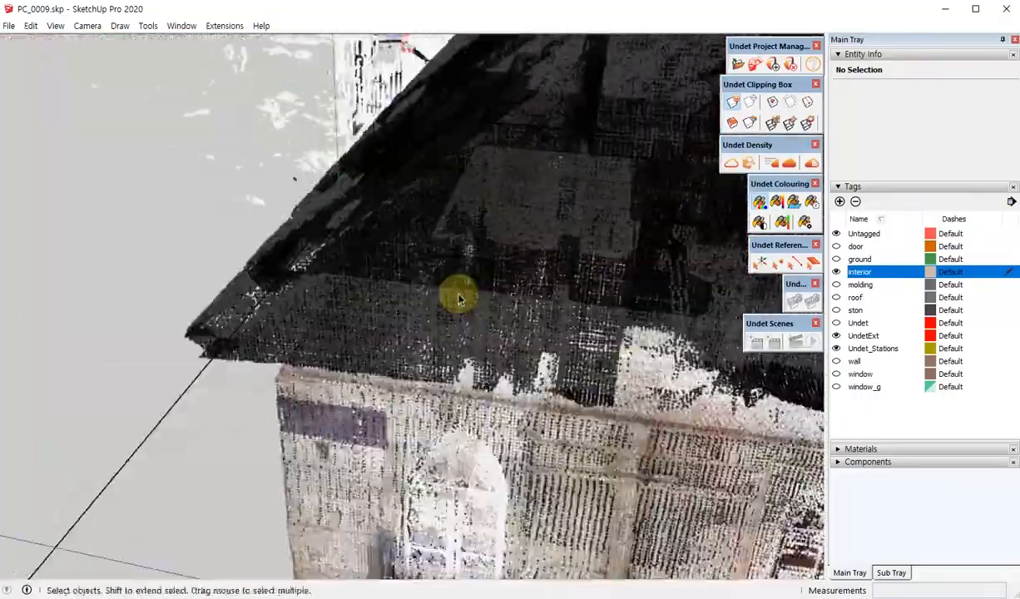
- Scale the clipping box inward from the porch side of the church to cut off the porch points
{"action": "middle_click_drag", "start_coordinate": [255, 379], "coordinate": [328, 124]}
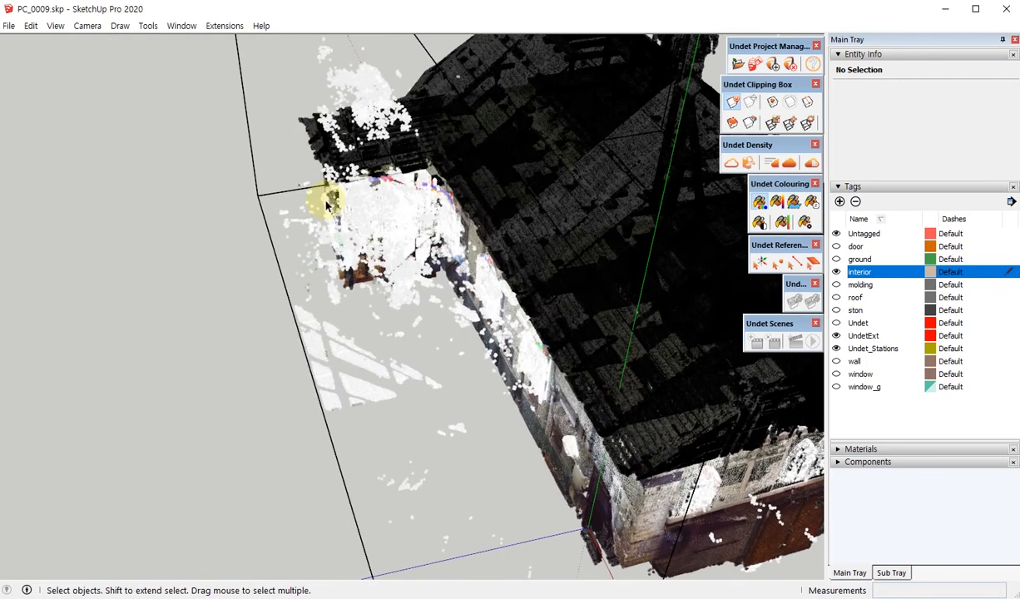
{"action": "middle_click_drag", "start_coordinate": [418, 206], "coordinate": [250, 284]}
{"action": "scroll", "coordinate": [433, 377], "scroll_direction": "down", "scroll_amount": 5}
{"action": "middle_click_drag", "start_coordinate": [432, 376], "coordinate": [508, 341]}
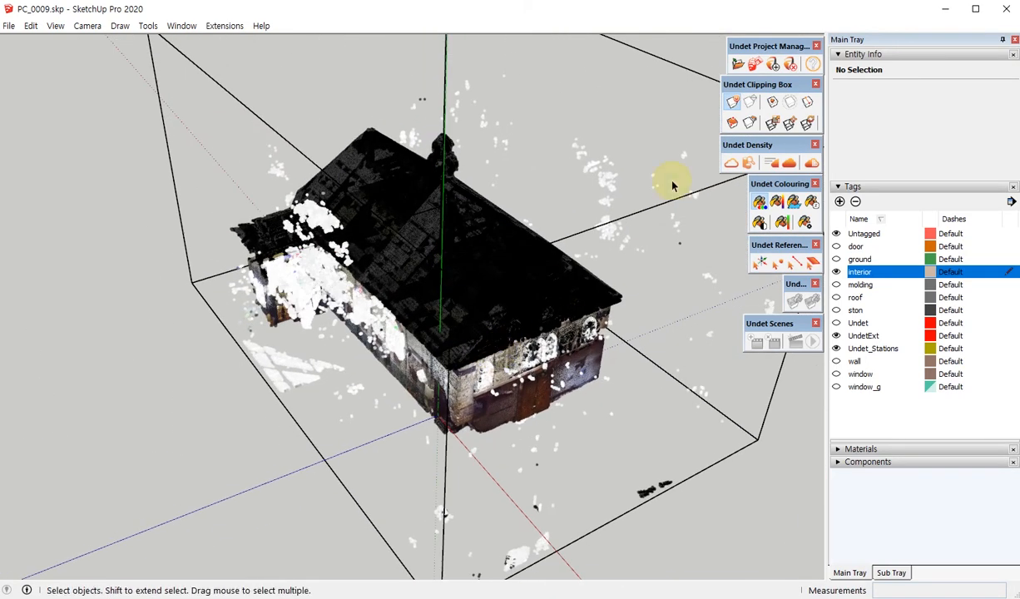
{"action": "left_click", "coordinate": [770, 125]}
{"action": "left_click_drag", "start_coordinate": [274, 299], "coordinate": [489, 505]}
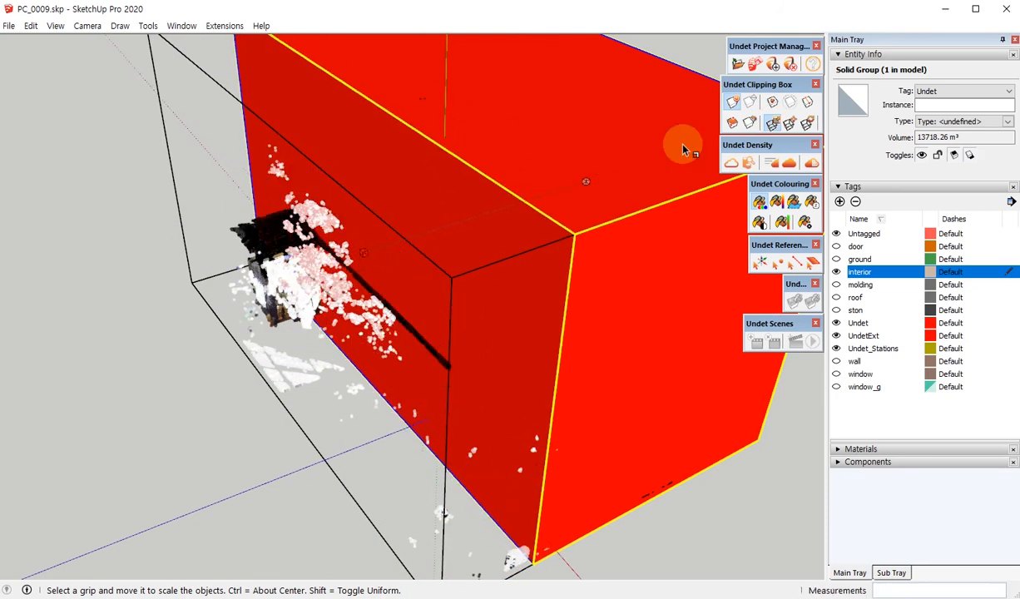
{"action": "key", "text": "space"}
{"action": "left_click", "coordinate": [354, 372]}
- Scale the clipping box inward on the same side by a green scale of 0.97
{"action": "scroll", "coordinate": [375, 304], "scroll_direction": "up", "scroll_amount": 3}
{"action": "scroll", "coordinate": [375, 304], "scroll_direction": "down", "scroll_amount": 1}
{"action": "left_click", "coordinate": [773, 125]}
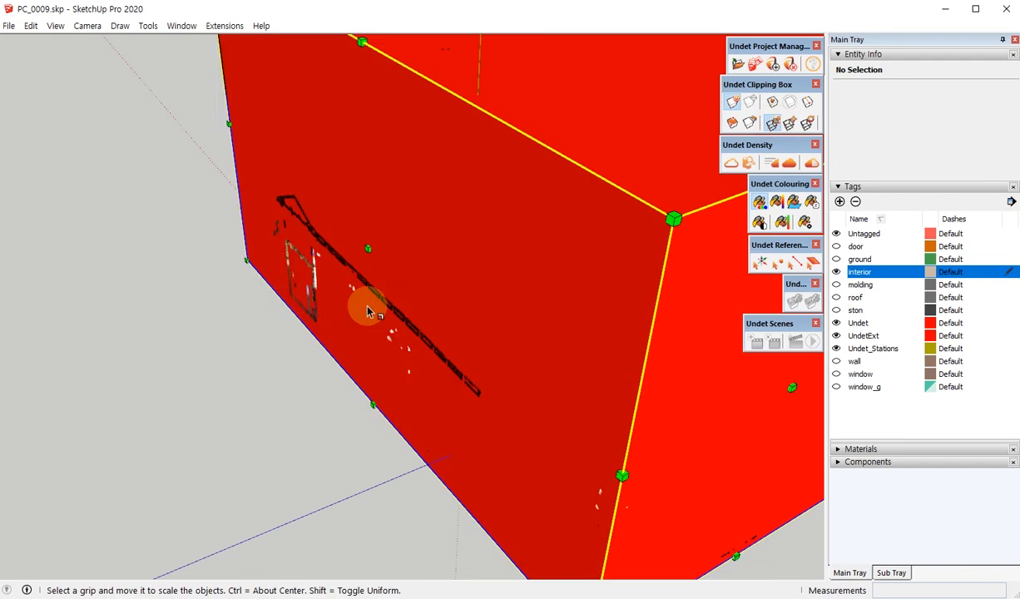
{"action": "left_click_drag", "start_coordinate": [368, 248], "coordinate": [381, 255]}
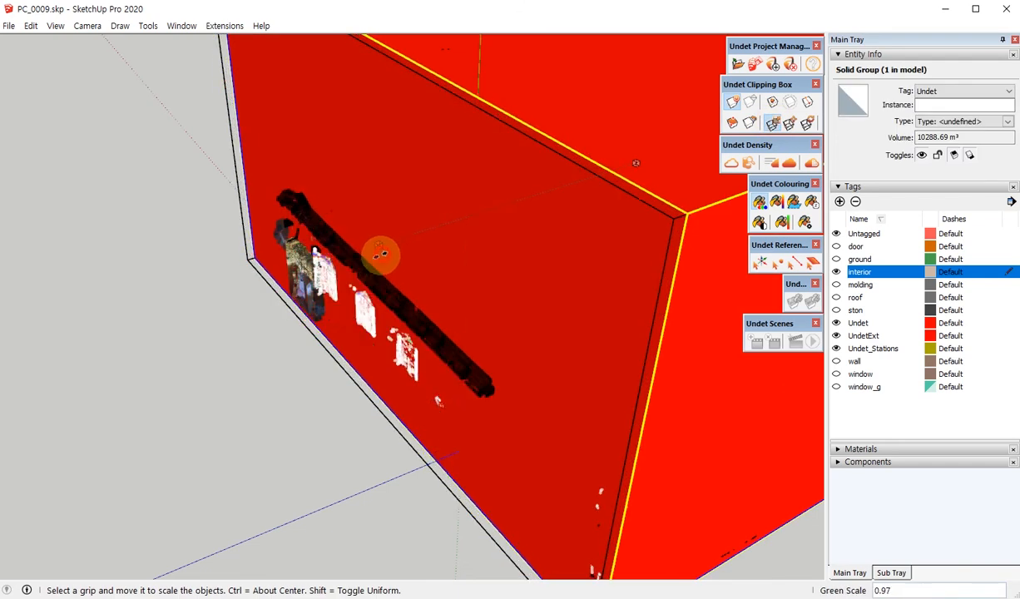
{"action": "left_click_drag", "start_coordinate": [491, 302], "coordinate": [491, 302]}
{"action": "key", "text": "space"}
{"action": "scroll", "coordinate": [491, 302], "scroll_direction": "down", "scroll_amount": 3}
{"action": "left_click", "coordinate": [449, 308]}
{"action": "scroll", "coordinate": [449, 308], "scroll_direction": "up", "scroll_amount": 3}
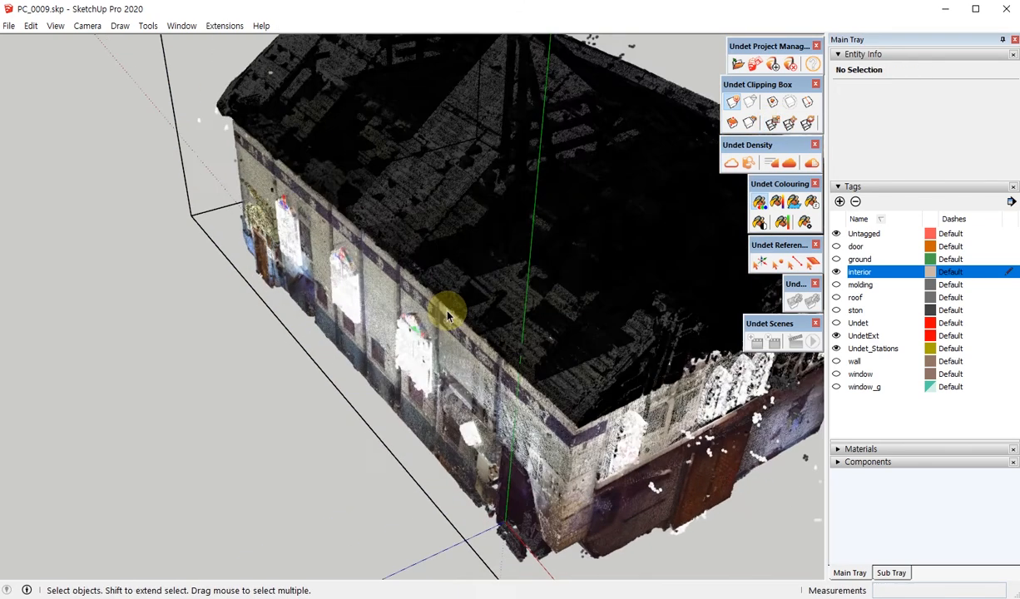
- Scale the clipping box by a green scale of 0.98 to cut away the long side wall and expose the interior
{"action": "left_click", "coordinate": [773, 125]}
{"action": "left_click_drag", "start_coordinate": [359, 163], "coordinate": [371, 161]}
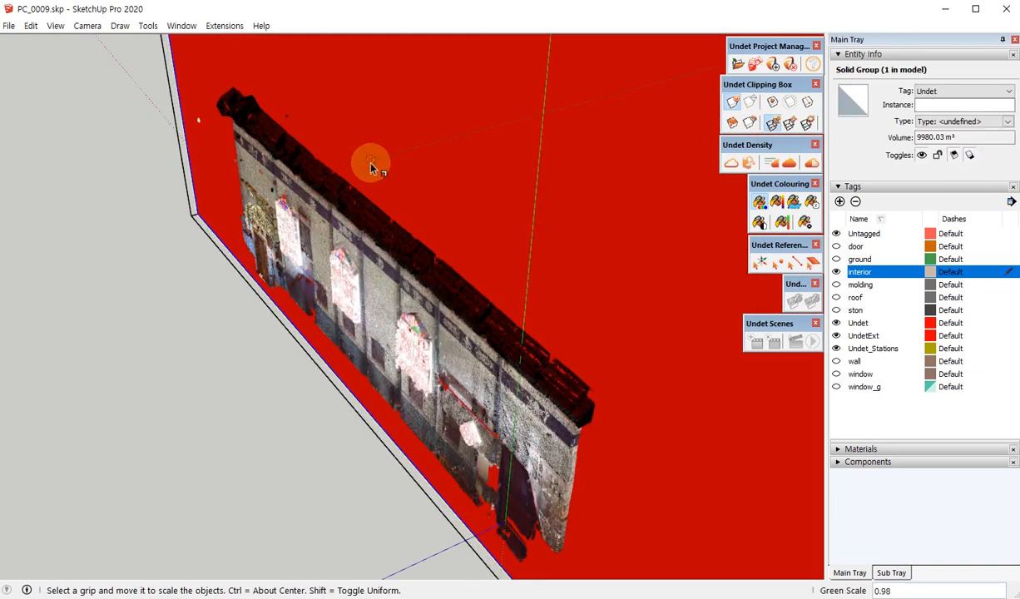
{"action": "middle_click_drag", "start_coordinate": [371, 167], "coordinate": [779, 303]}
{"action": "middle_click_drag", "start_coordinate": [282, 341], "coordinate": [332, 303]}
{"action": "scroll", "coordinate": [331, 303], "scroll_direction": "up", "scroll_amount": 3}
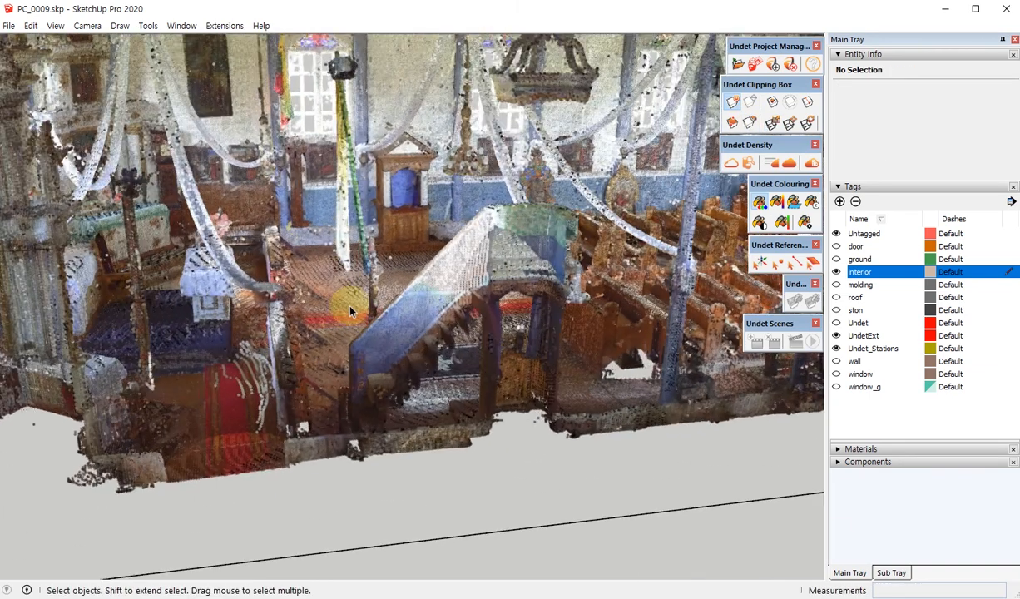
{"action": "scroll", "coordinate": [472, 301], "scroll_direction": "down", "scroll_amount": 3}
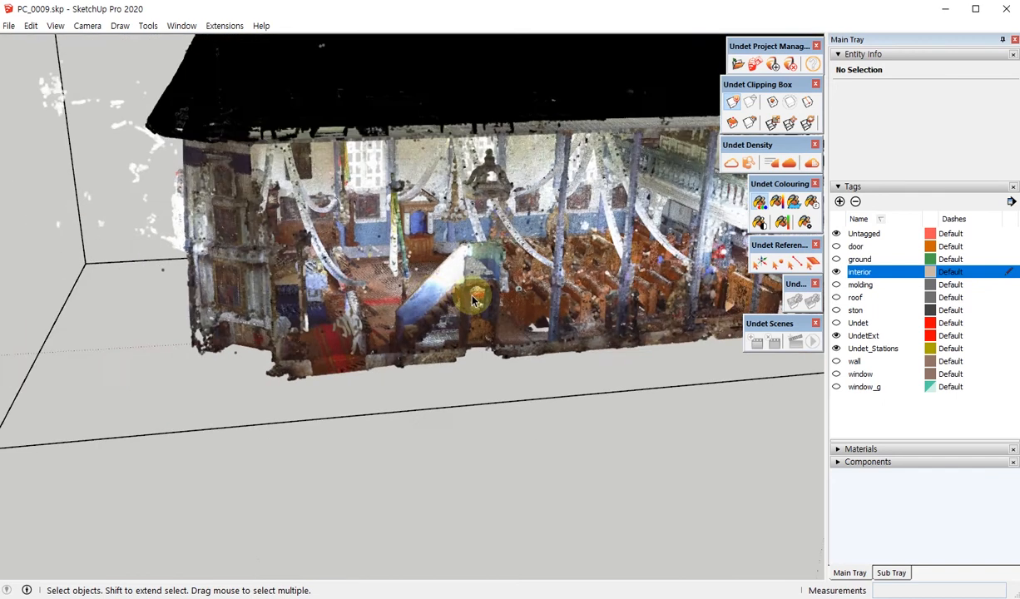
- Scale the clipping box down from its upper face by a blue scale of 0.38 to cut the roof off the point cloud
{"action": "scroll", "coordinate": [472, 300], "scroll_direction": "down", "scroll_amount": 2}
{"action": "middle_click_drag", "start_coordinate": [491, 286], "coordinate": [210, 312]}
{"action": "scroll", "coordinate": [308, 350], "scroll_direction": "down", "scroll_amount": 2}
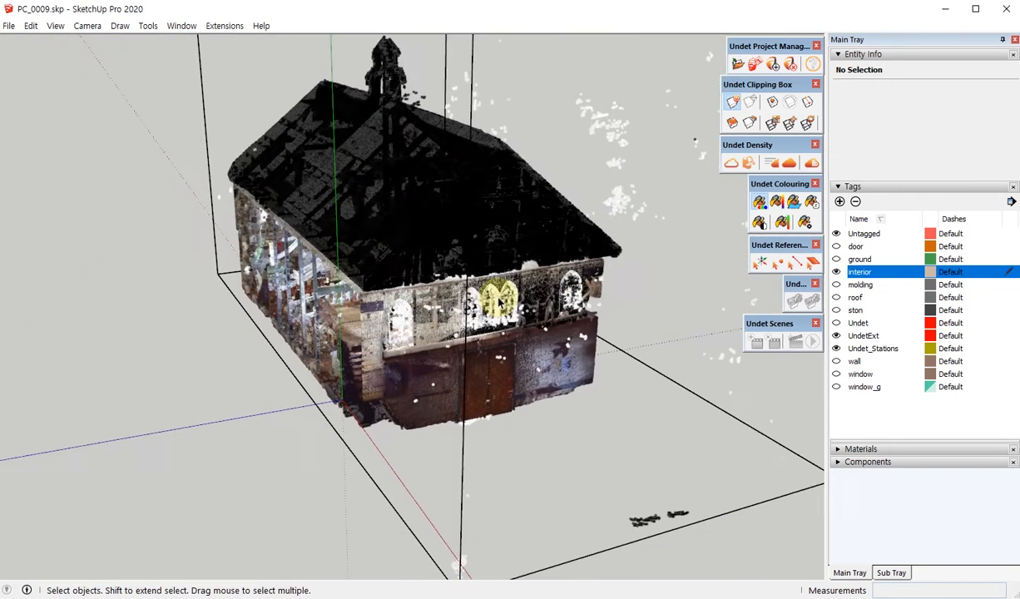
{"action": "middle_click_drag", "start_coordinate": [499, 289], "coordinate": [549, 283]}
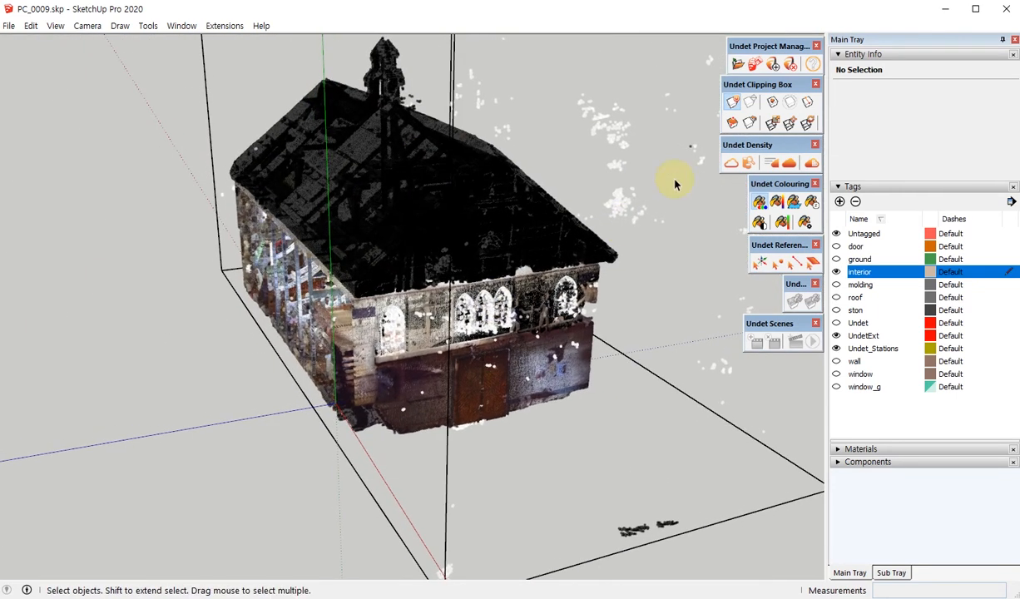
{"action": "left_click", "coordinate": [773, 124]}
{"action": "scroll", "coordinate": [540, 310], "scroll_direction": "up", "scroll_amount": 3}
{"action": "scroll", "coordinate": [522, 346], "scroll_direction": "down", "scroll_amount": 3}
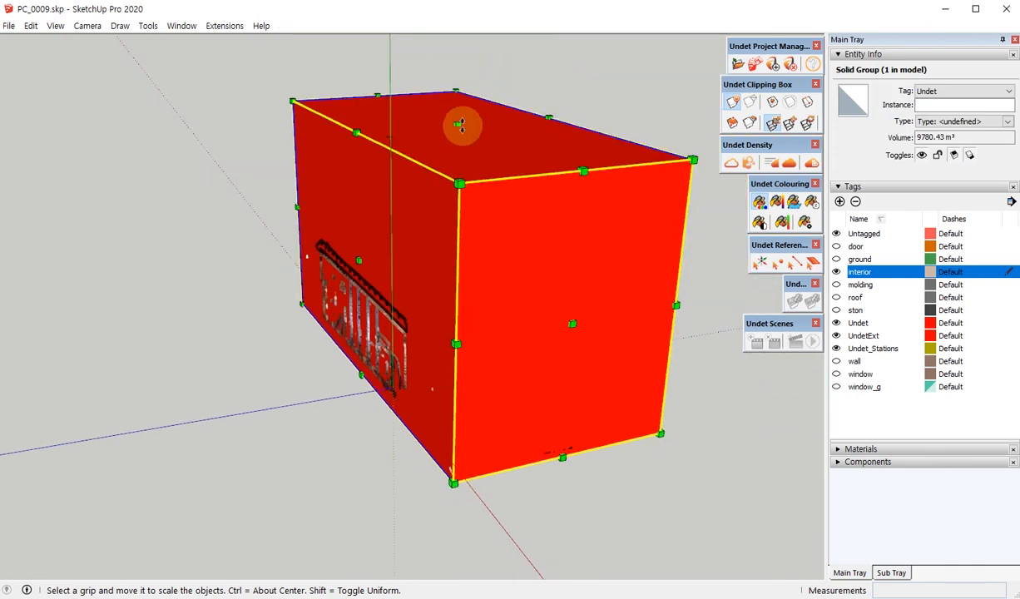
{"action": "left_click_drag", "start_coordinate": [460, 123], "coordinate": [282, 346]}
{"action": "middle_click_drag", "start_coordinate": [282, 347], "coordinate": [402, 325]}
{"action": "left_click_drag", "start_coordinate": [402, 324], "coordinate": [593, 254]}
{"action": "left_click_drag", "start_coordinate": [287, 257], "coordinate": [281, 248]}
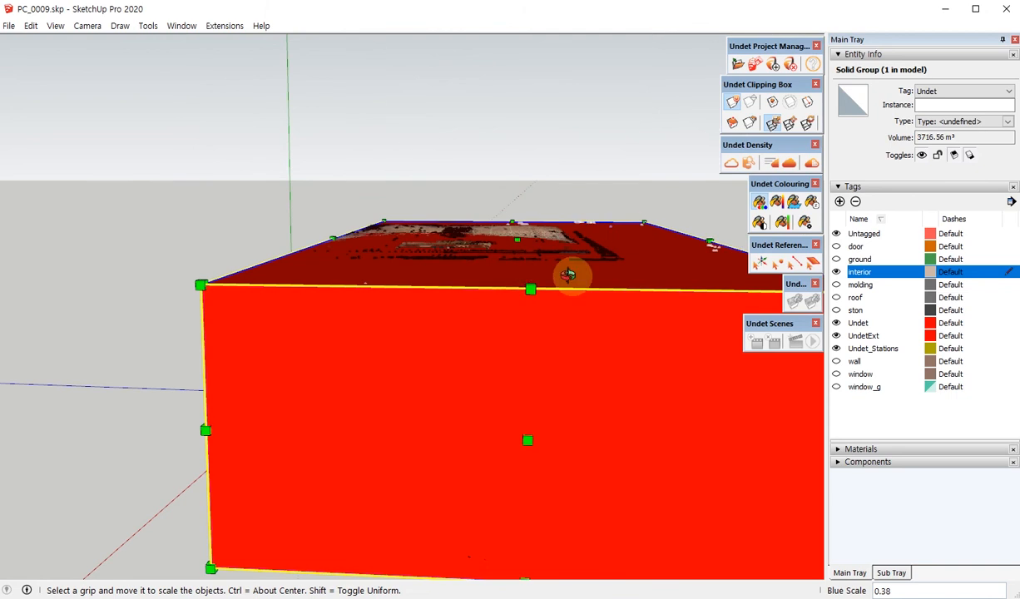
{"action": "middle_click_drag", "start_coordinate": [569, 275], "coordinate": [471, 331]}
{"action": "scroll", "coordinate": [538, 269], "scroll_direction": "down", "scroll_amount": 1}
{"action": "key", "text": "space"}
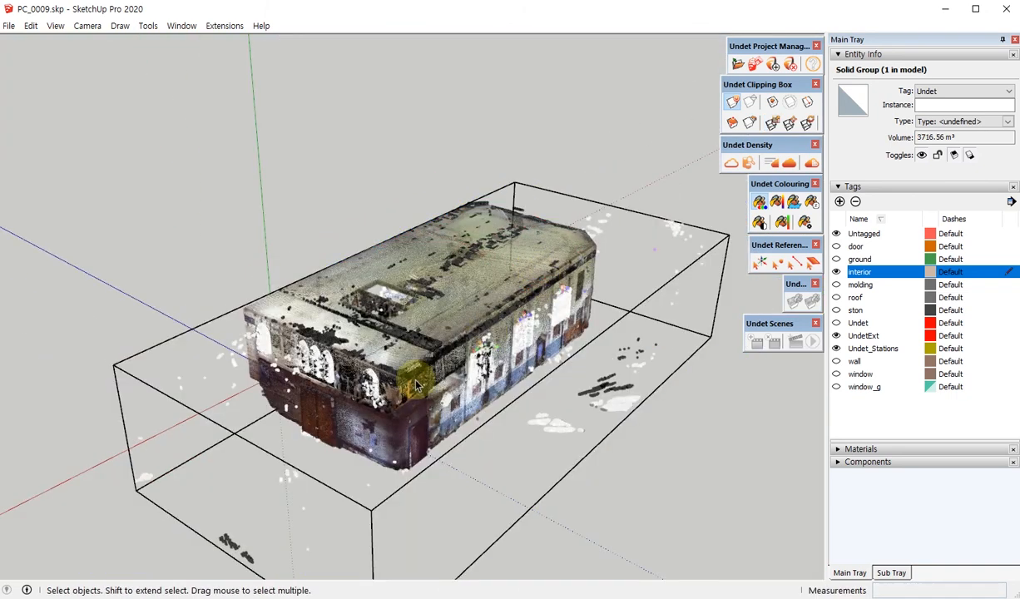
- Open Undet's Automatic Feature Extraction settings while facing the exposed church interior
{"action": "left_click", "coordinate": [416, 384]}
{"action": "scroll", "coordinate": [399, 384], "scroll_direction": "up", "scroll_amount": 2}
{"action": "middle_click_drag", "start_coordinate": [356, 387], "coordinate": [685, 310]}
{"action": "middle_click_drag", "start_coordinate": [587, 179], "coordinate": [391, 329], "text": "shift"}
{"action": "scroll", "coordinate": [328, 343], "scroll_direction": "up", "scroll_amount": 4}
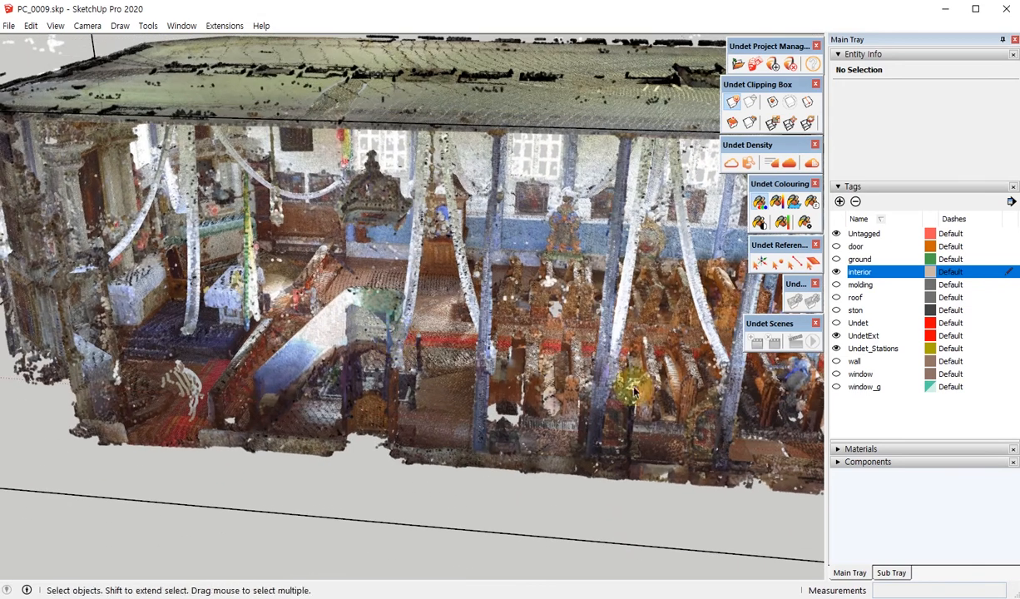
{"action": "left_click", "coordinate": [805, 265]}
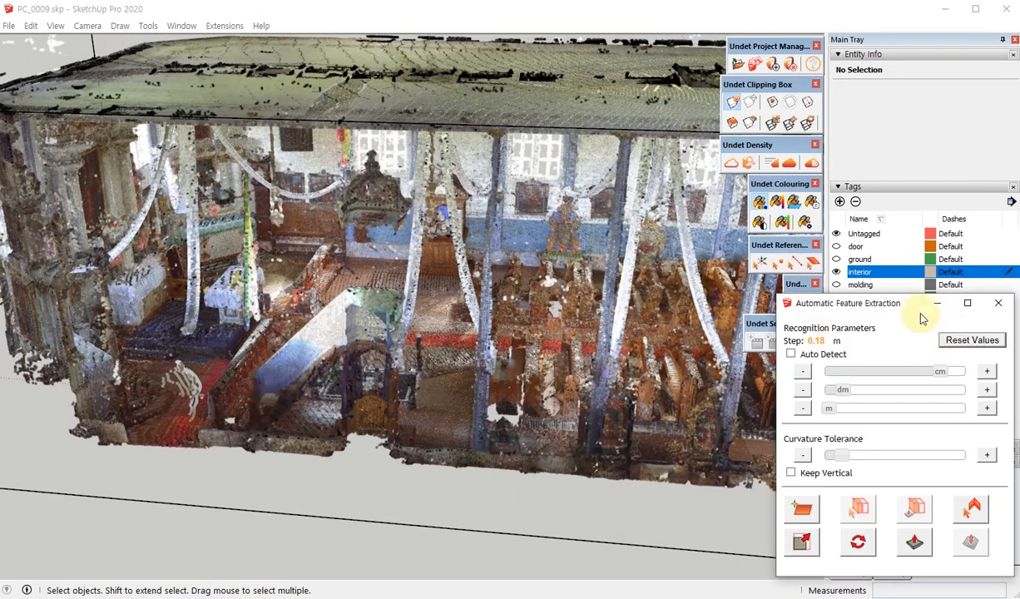
- Try to extract a floor plane from the interior floor points around the red carpet
{"action": "left_click", "coordinate": [798, 511]}
{"action": "middle_click_drag", "start_coordinate": [468, 366], "coordinate": [455, 296]}
{"action": "scroll", "coordinate": [338, 363], "scroll_direction": "up", "scroll_amount": 5}
{"action": "left_click", "coordinate": [455, 297]}
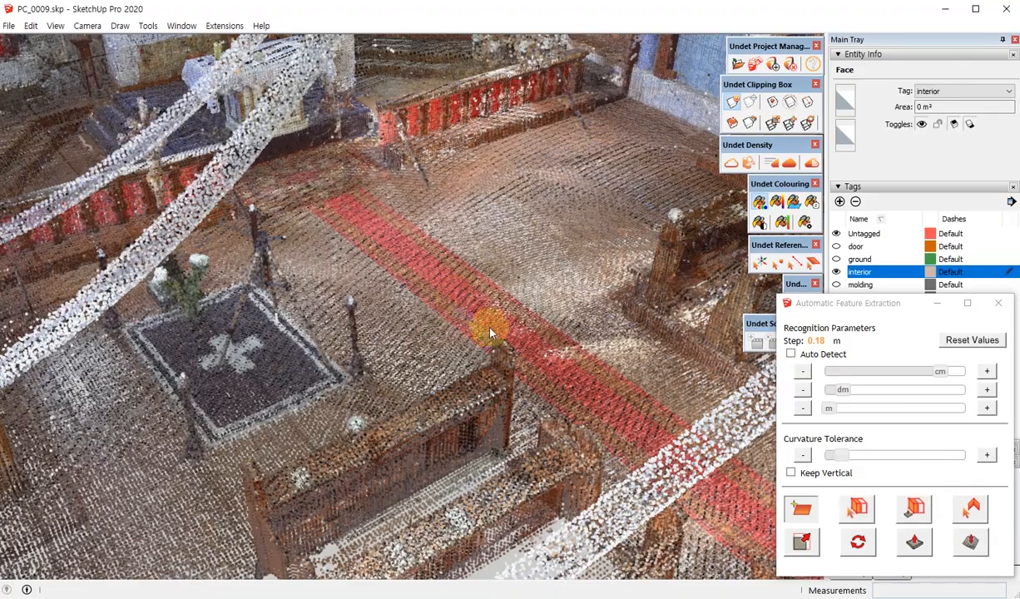
{"action": "scroll", "coordinate": [456, 299], "scroll_direction": "up", "scroll_amount": 7}
{"action": "scroll", "coordinate": [461, 323], "scroll_direction": "down", "scroll_amount": 3}
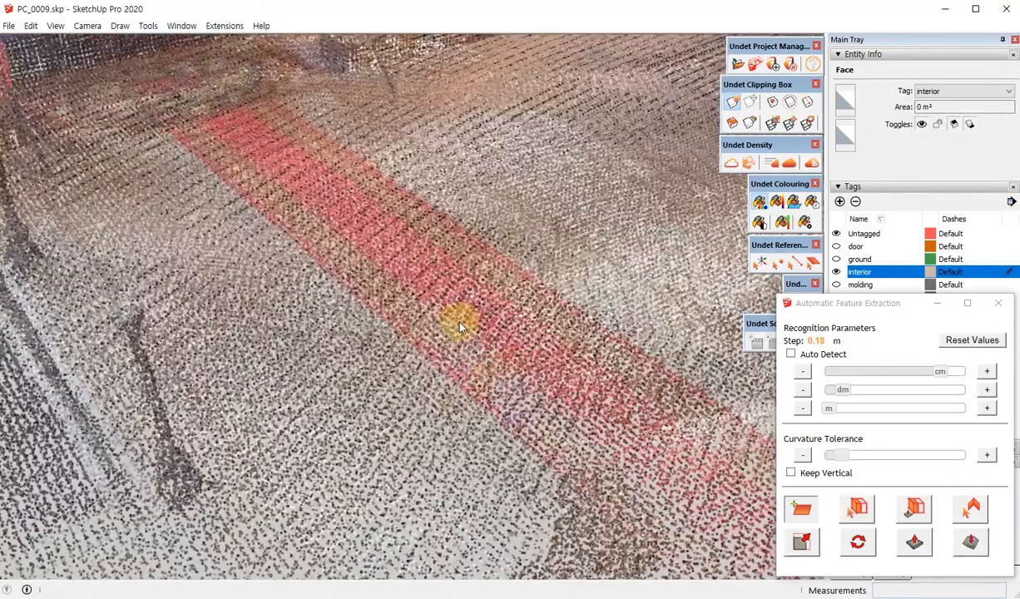
{"action": "scroll", "coordinate": [460, 327], "scroll_direction": "down", "scroll_amount": 2}
{"action": "middle_click_drag", "start_coordinate": [538, 343], "coordinate": [503, 325], "text": "shift"}
{"action": "scroll", "coordinate": [515, 325], "scroll_direction": "down", "scroll_amount": 5}
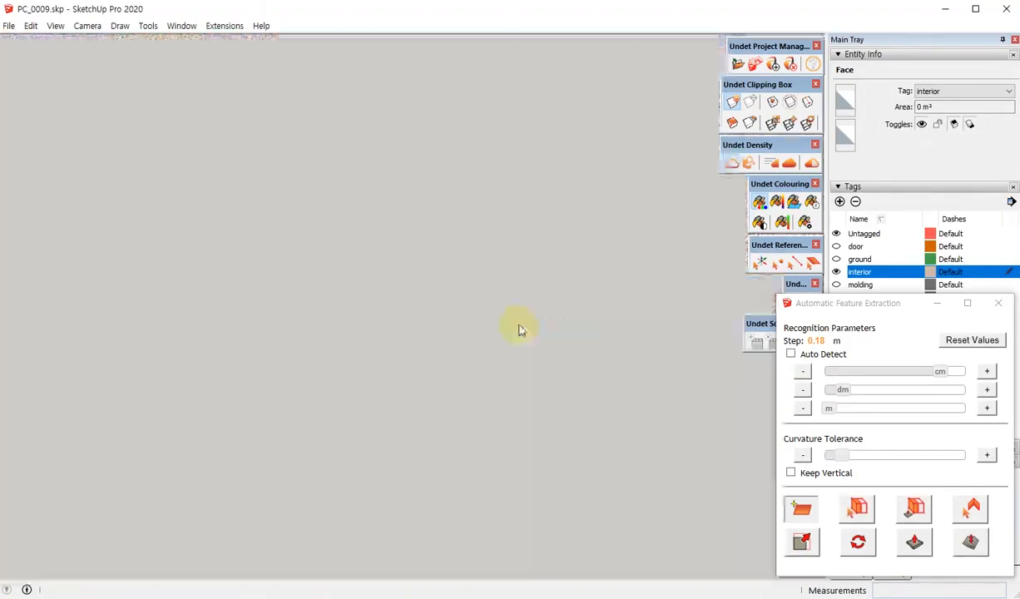
- Erase the stray extracted face at the model origin together with its edges
{"action": "scroll", "coordinate": [453, 339], "scroll_direction": "up", "scroll_amount": 2}
{"action": "middle_click_drag", "start_coordinate": [455, 344], "coordinate": [477, 337]}
{"action": "left_click_drag", "start_coordinate": [469, 339], "coordinate": [388, 268]}
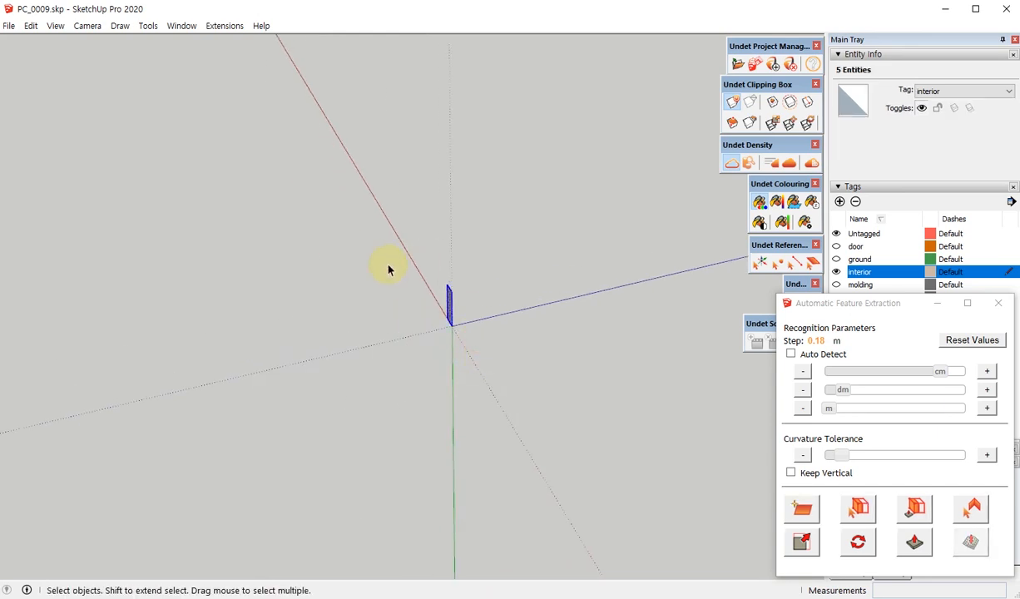
{"action": "left_click", "coordinate": [549, 330]}
- Set the camera's field of view to 60 degrees for viewing the church interior towards the altar
{"action": "middle_click_drag", "start_coordinate": [549, 331], "coordinate": [462, 283]}
{"action": "scroll", "coordinate": [499, 291], "scroll_direction": "down", "scroll_amount": 8}
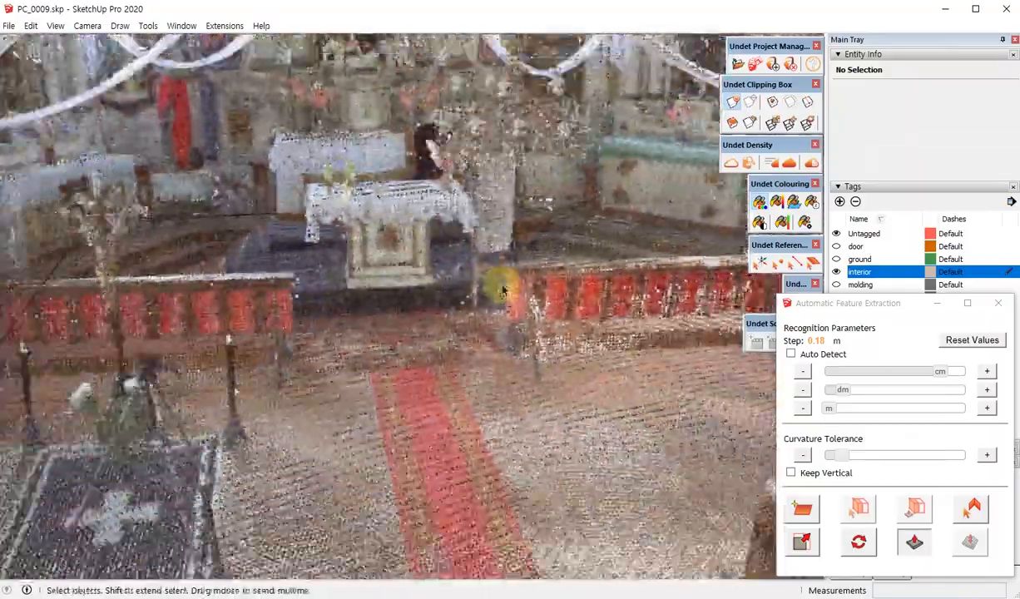
{"action": "scroll", "coordinate": [502, 288], "scroll_direction": "down", "scroll_amount": 2}
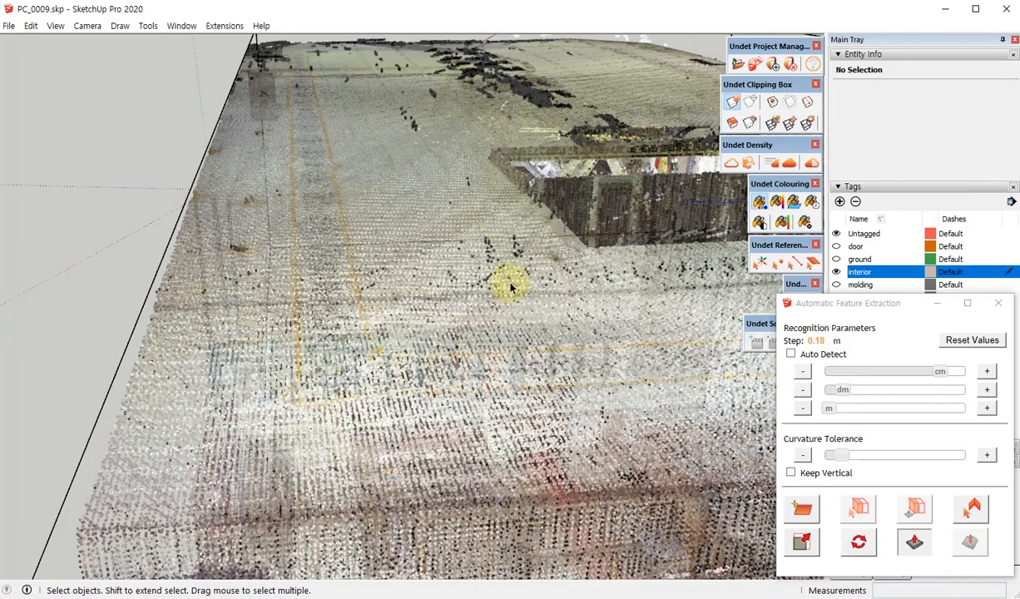
{"action": "scroll", "coordinate": [511, 287], "scroll_direction": "down", "scroll_amount": 5}
{"action": "middle_click_drag", "start_coordinate": [489, 324], "coordinate": [517, 345]}
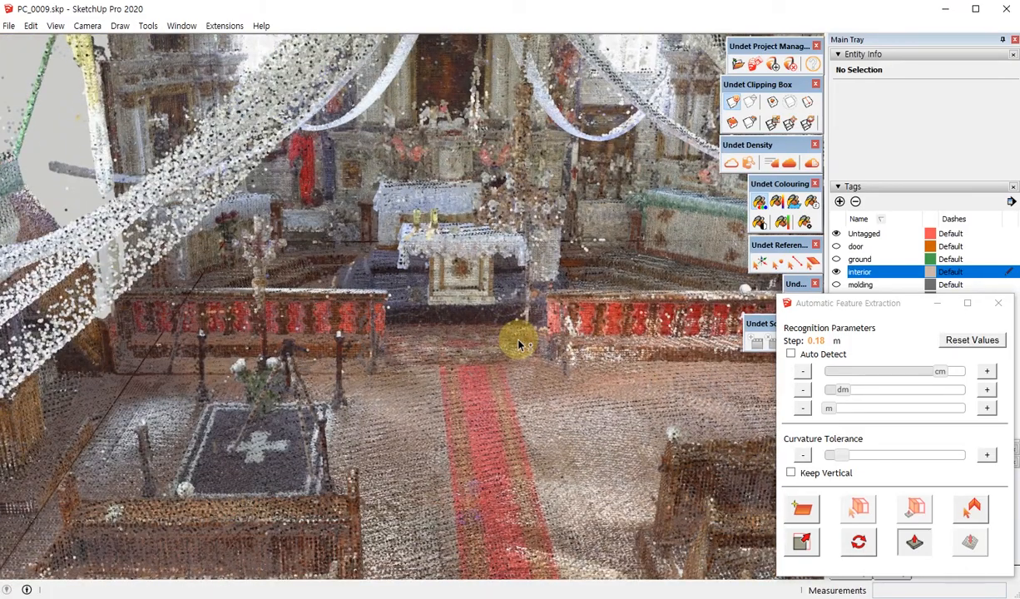
{"action": "key", "text": "space"}
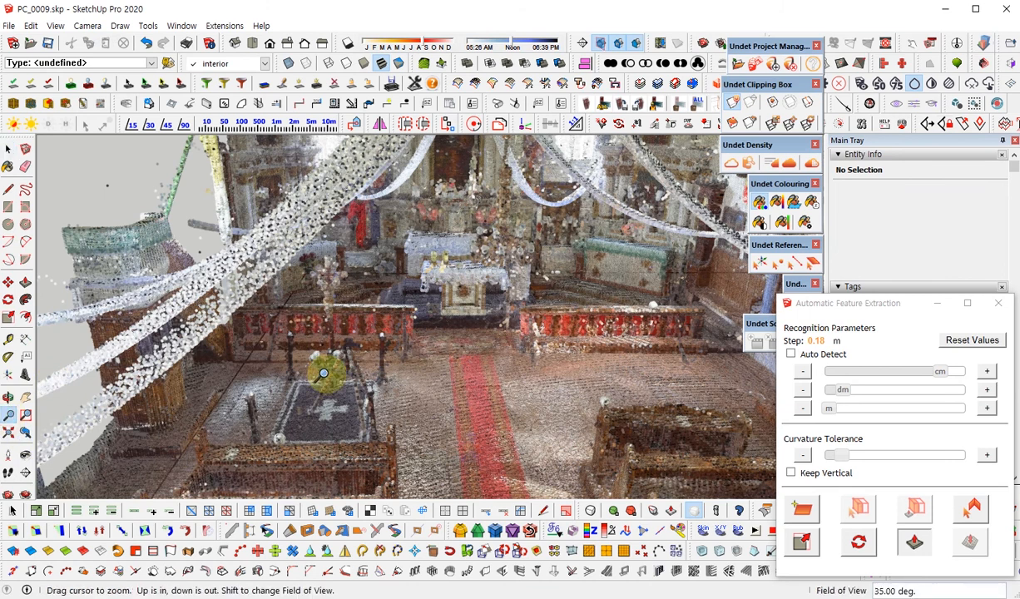
{"action": "type", "text": "0"}
{"action": "key", "text": "Return"}
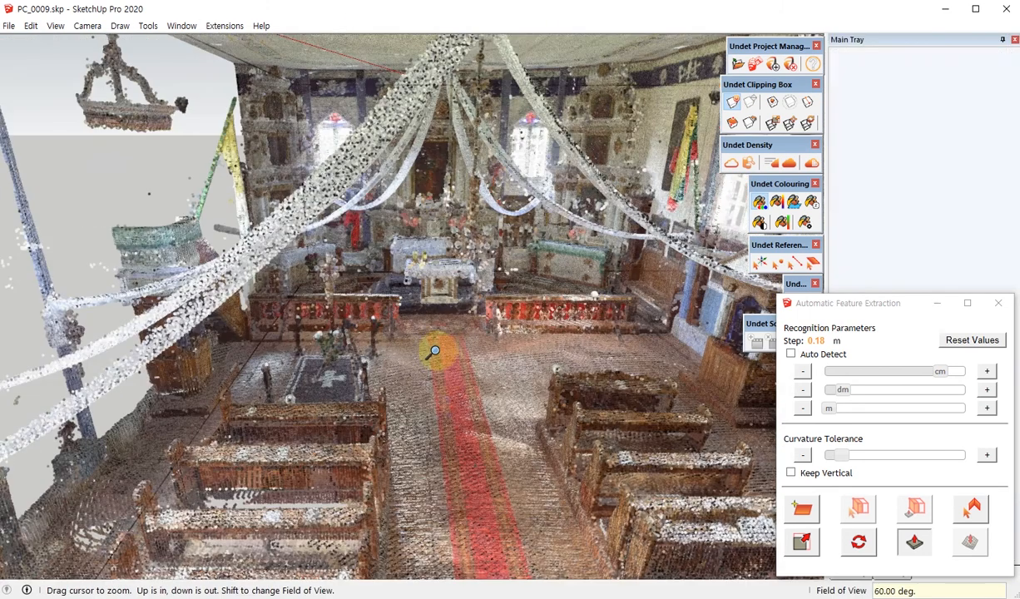
{"action": "key", "text": "space"}
- Extract a floor plane from a point on the red carpet in front of the altar railing
{"action": "scroll", "coordinate": [451, 371], "scroll_direction": "up", "scroll_amount": 6}
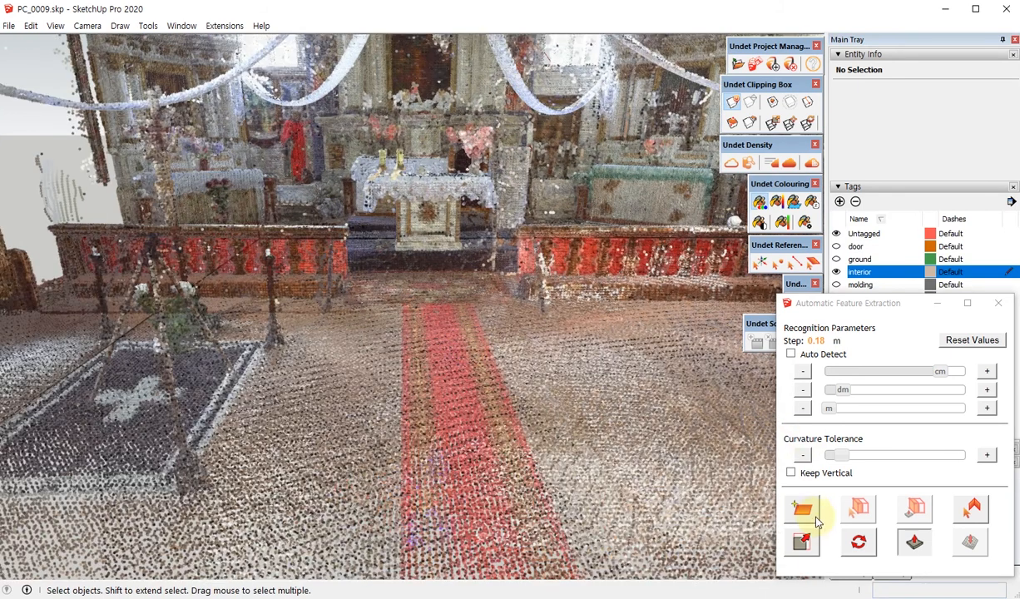
{"action": "left_click", "coordinate": [811, 517]}
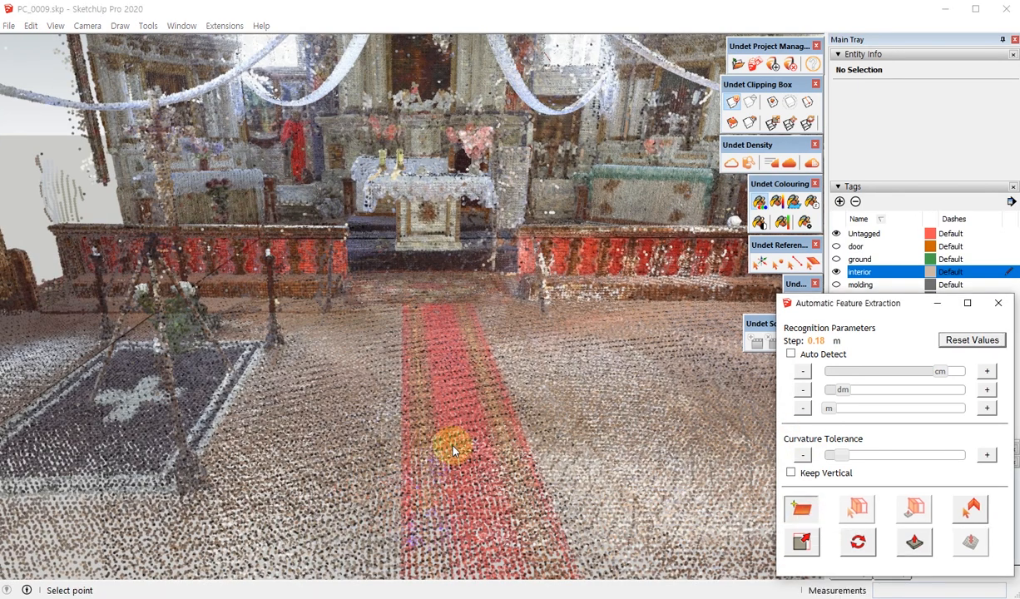
{"action": "left_click", "coordinate": [471, 435]}
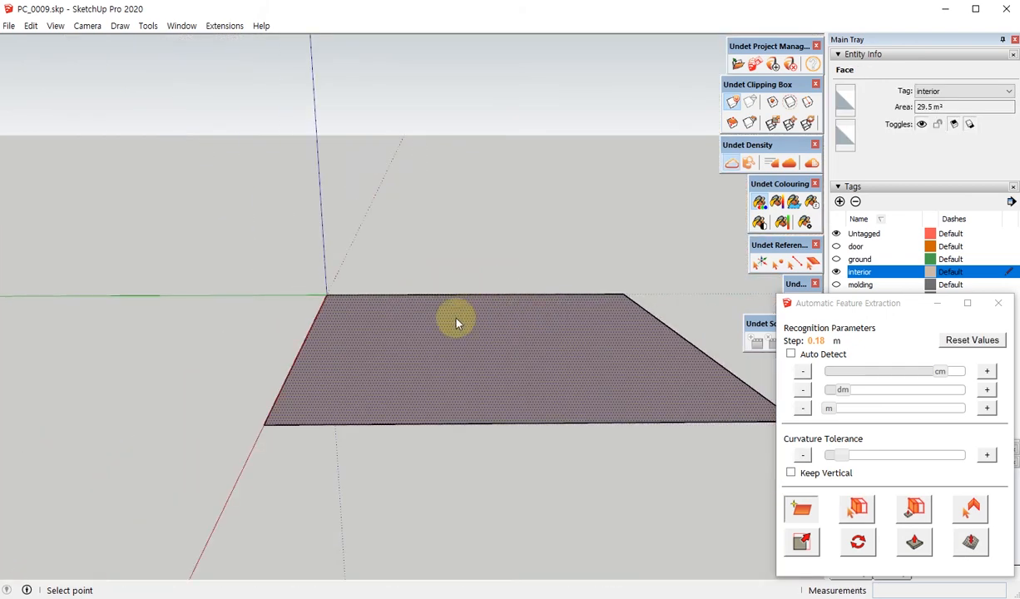
- Scale the extracted floor face along the green axis on both sides so it spans the nave between the side walls
{"action": "middle_click_drag", "start_coordinate": [480, 347], "coordinate": [634, 408]}
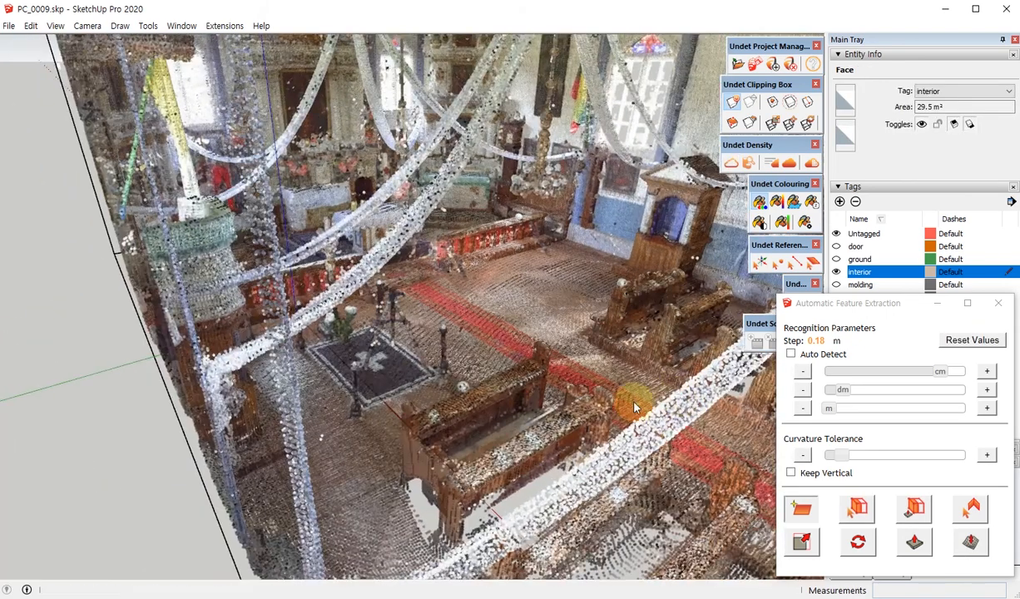
{"action": "key", "text": "s"}
{"action": "middle_click_drag", "start_coordinate": [485, 321], "coordinate": [391, 320]}
{"action": "scroll", "coordinate": [282, 362], "scroll_direction": "up", "scroll_amount": 2}
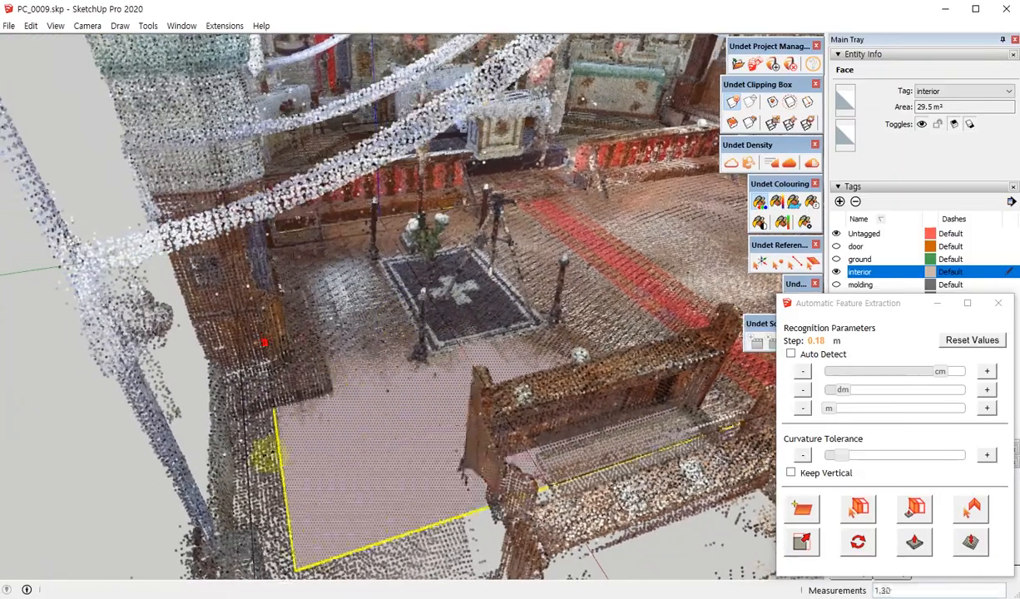
{"action": "middle_click_drag", "start_coordinate": [264, 453], "coordinate": [514, 314]}
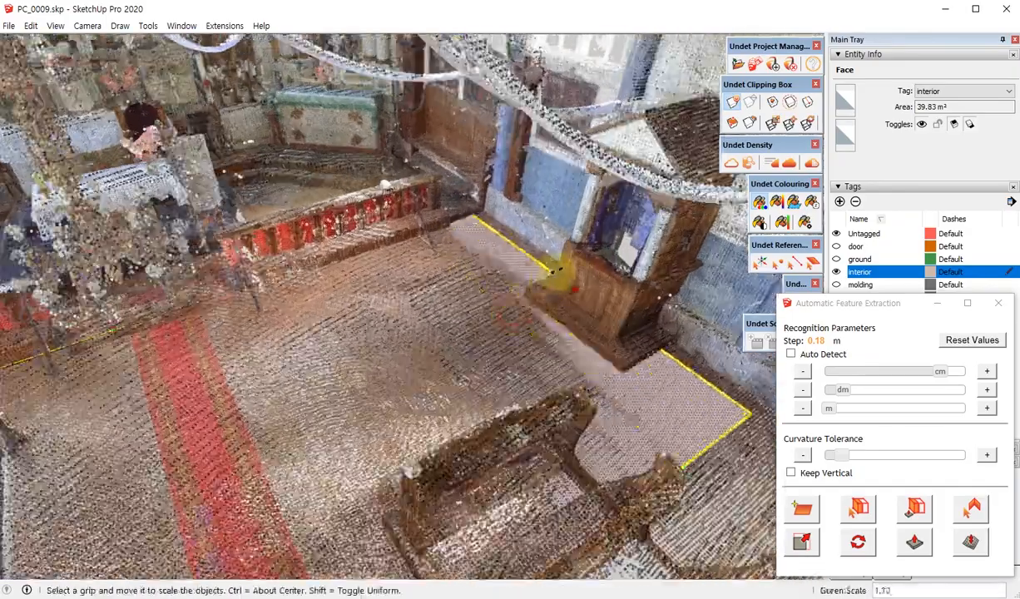
{"action": "middle_click_drag", "start_coordinate": [402, 201], "coordinate": [367, 362]}
- Scale the floor face lengthwise by a red scale of about 3.3 to reach the entrance end of the church
{"action": "middle_click_drag", "start_coordinate": [440, 423], "coordinate": [553, 340]}
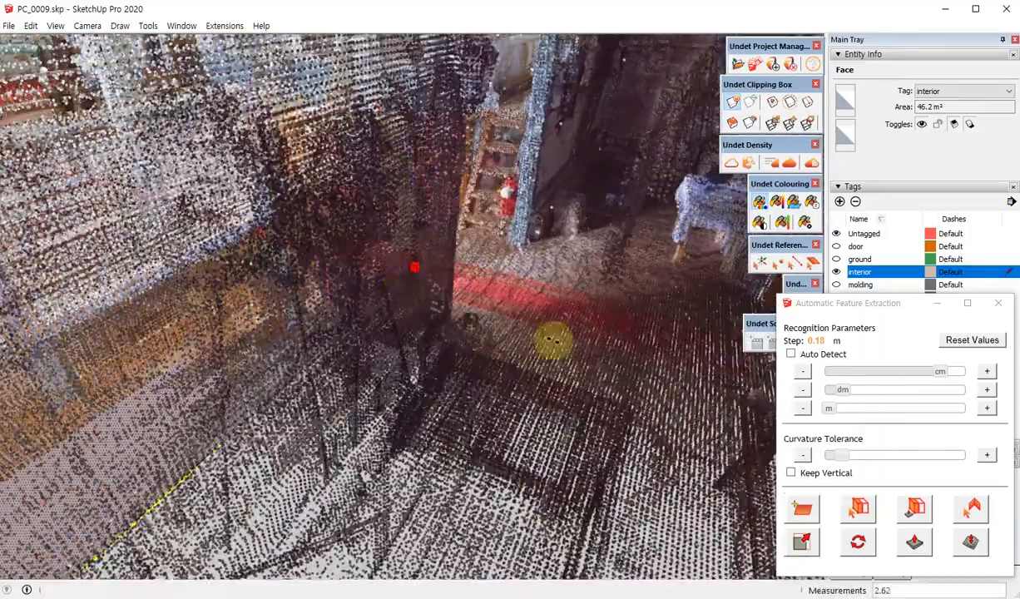
{"action": "middle_click_drag", "start_coordinate": [618, 341], "coordinate": [556, 256]}
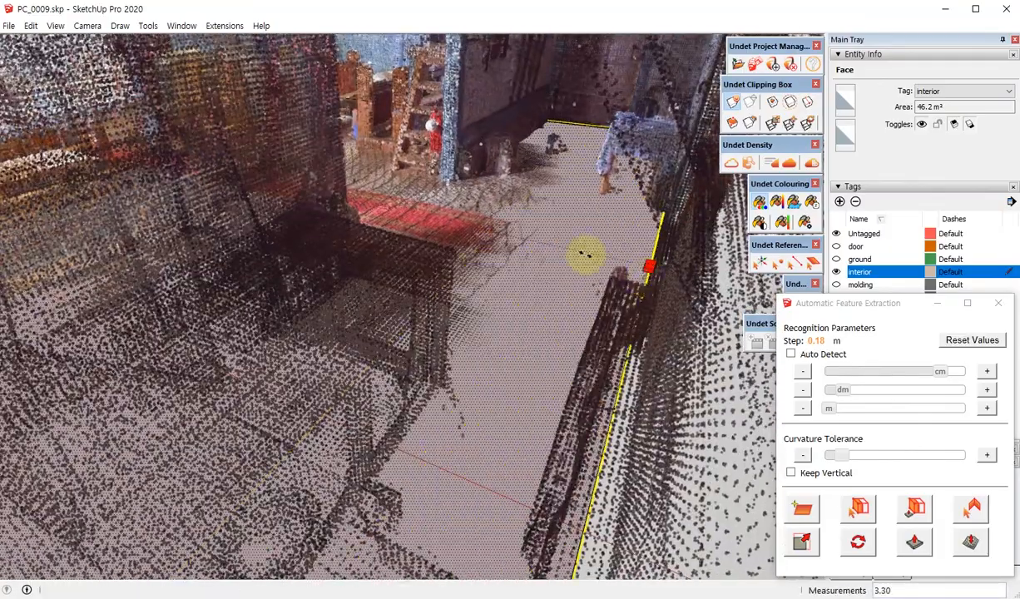
{"action": "middle_click_drag", "start_coordinate": [519, 277], "coordinate": [591, 103]}
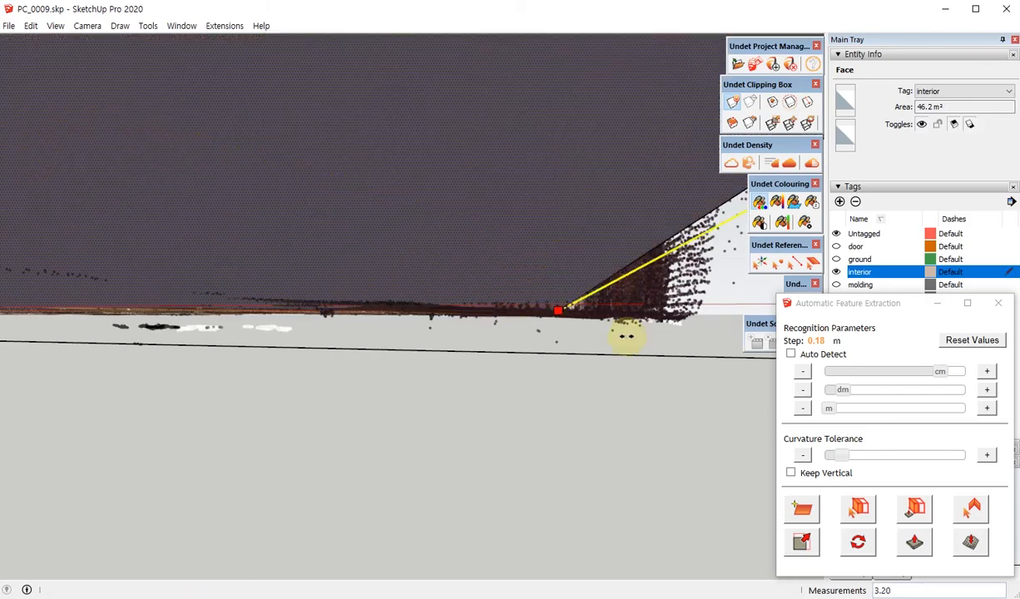
{"action": "middle_click_drag", "start_coordinate": [582, 278], "coordinate": [624, 368]}
{"action": "left_click", "coordinate": [631, 368]}
- Scale the floor face's altar-side edge along the red axis so it extends past the railing and under the whole altar area
{"action": "scroll", "coordinate": [679, 325], "scroll_direction": "down", "scroll_amount": 5}
{"action": "middle_click_drag", "start_coordinate": [499, 328], "coordinate": [450, 288]}
{"action": "scroll", "coordinate": [180, 131], "scroll_direction": "up", "scroll_amount": 8}
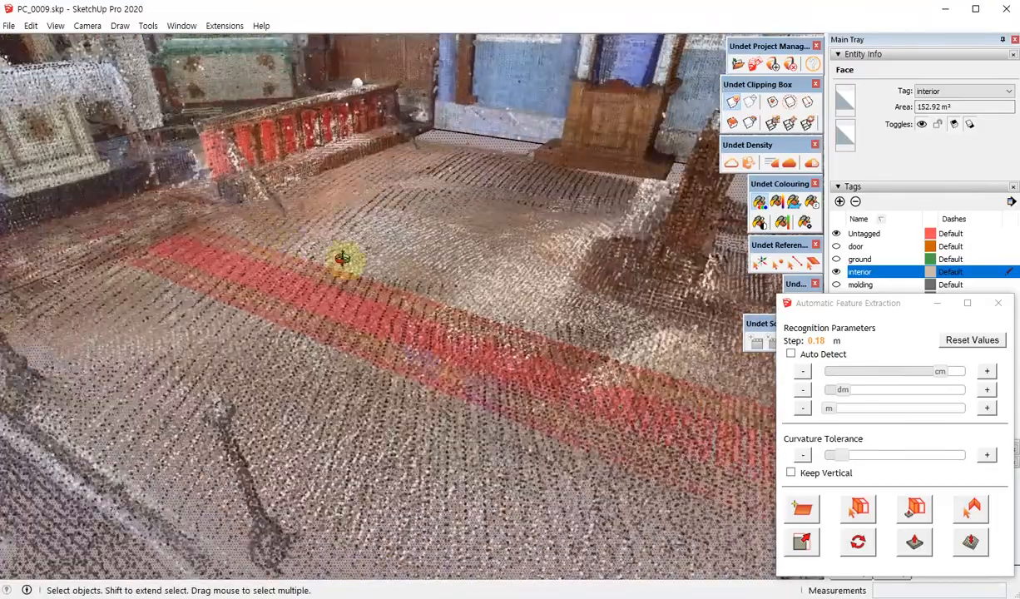
{"action": "key", "text": "s"}
{"action": "scroll", "coordinate": [540, 262], "scroll_direction": "down", "scroll_amount": 3}
{"action": "middle_click_drag", "start_coordinate": [198, 344], "coordinate": [424, 188]}
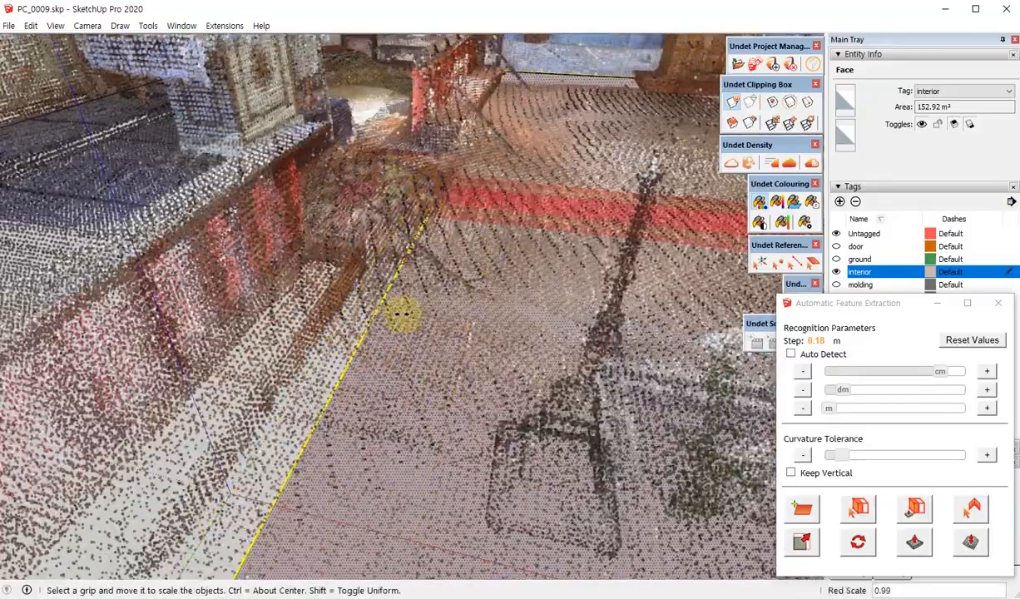
{"action": "scroll", "coordinate": [401, 314], "scroll_direction": "down", "scroll_amount": 2}
{"action": "middle_click_drag", "start_coordinate": [405, 289], "coordinate": [350, 378]}
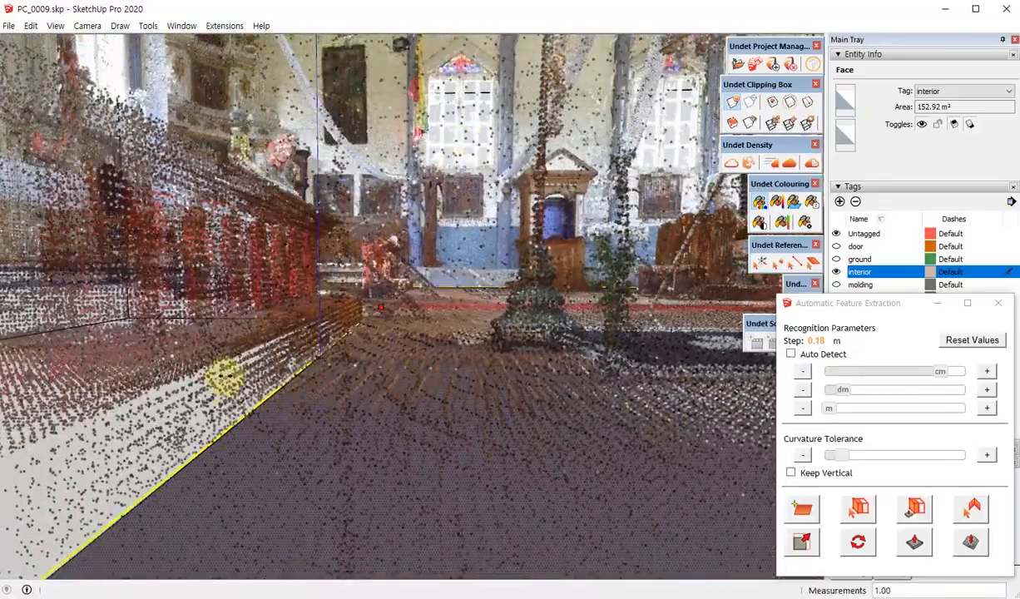
{"action": "scroll", "coordinate": [371, 312], "scroll_direction": "down", "scroll_amount": 5}
{"action": "middle_click_drag", "start_coordinate": [371, 317], "coordinate": [286, 356]}
{"action": "middle_click_drag", "start_coordinate": [200, 349], "coordinate": [324, 406]}
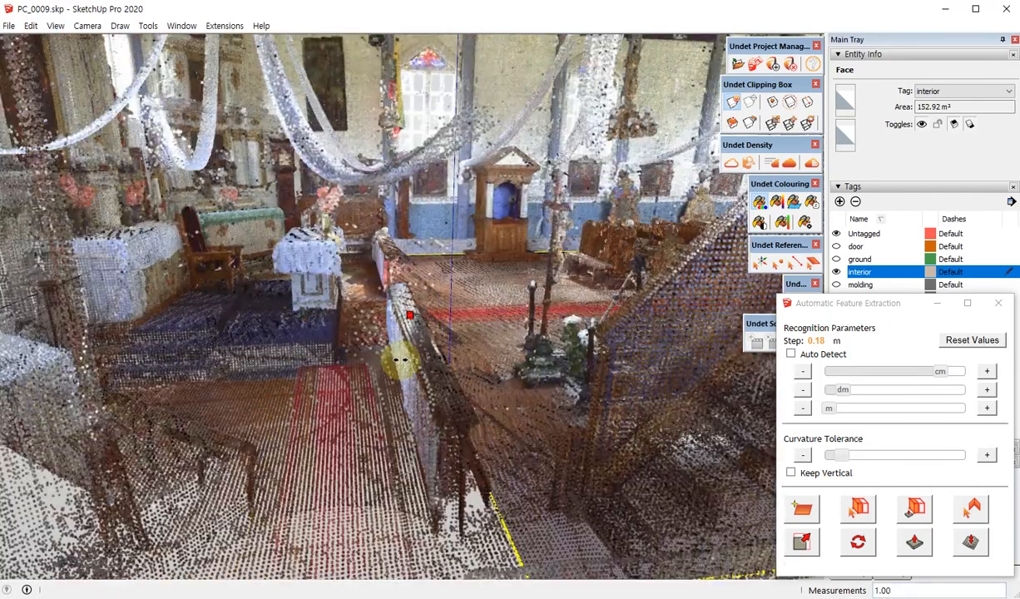
{"action": "scroll", "coordinate": [401, 360], "scroll_direction": "down", "scroll_amount": 3}
{"action": "middle_click_drag", "start_coordinate": [400, 360], "coordinate": [447, 319]}
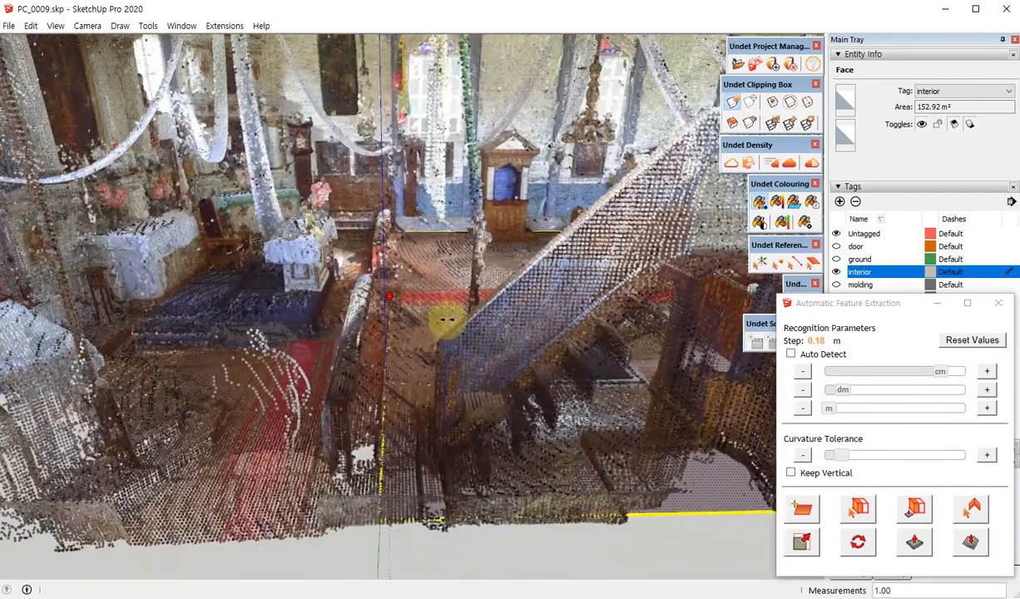
{"action": "middle_click_drag", "start_coordinate": [159, 379], "coordinate": [554, 239]}
{"action": "middle_click_drag", "start_coordinate": [249, 393], "coordinate": [395, 269]}
{"action": "key", "text": "space"}
- Make a group from the floor face and its four edges
{"action": "middle_click_drag", "start_coordinate": [326, 429], "coordinate": [296, 390]}
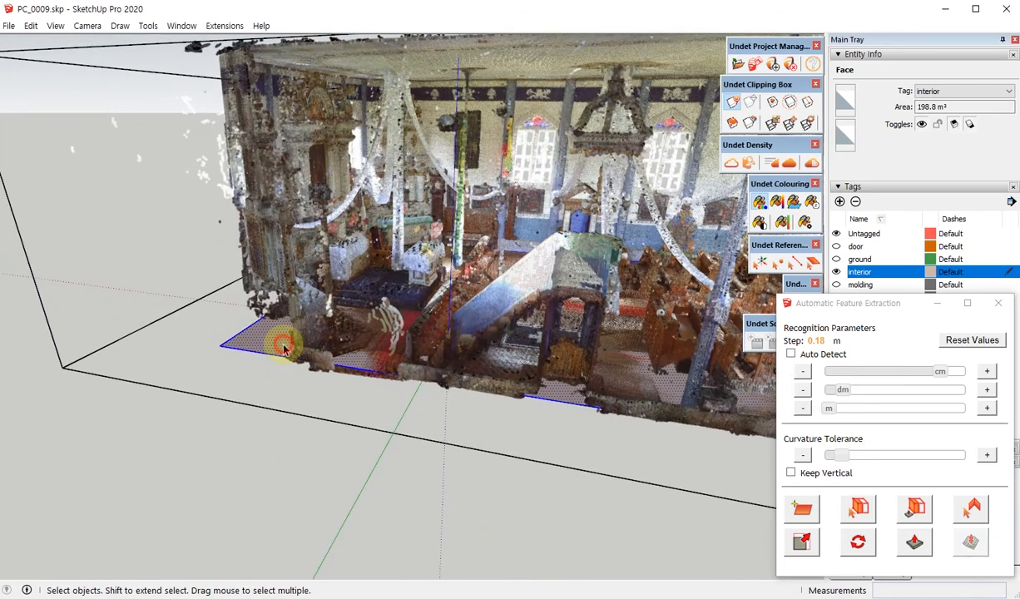
{"action": "right_click", "coordinate": [283, 347]}
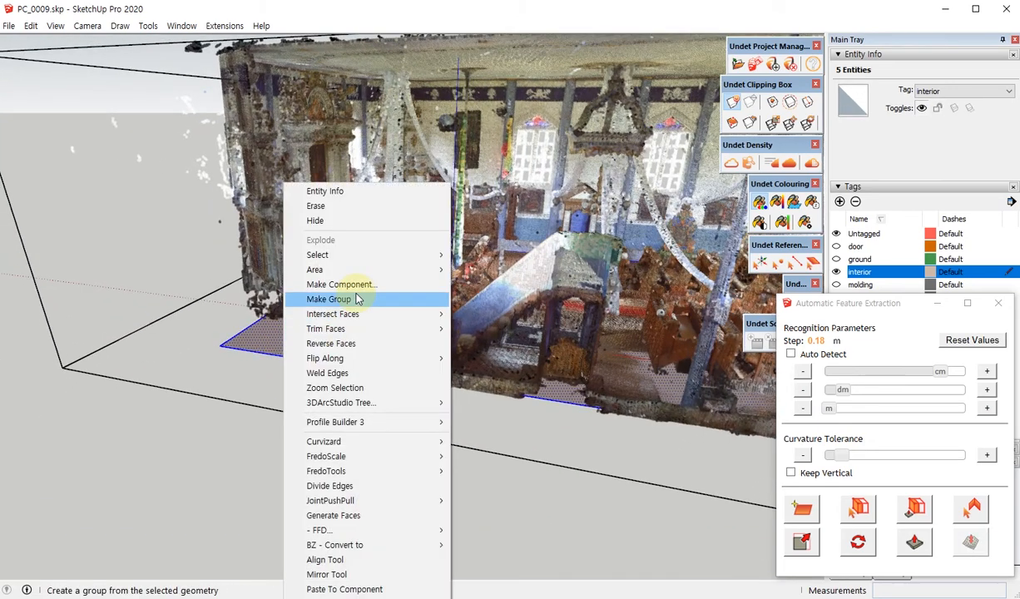
{"action": "left_click", "coordinate": [356, 299]}
- Examine the floor around the altar, the railing and the end of the red carpet
{"action": "middle_click_drag", "start_coordinate": [325, 296], "coordinate": [376, 314]}
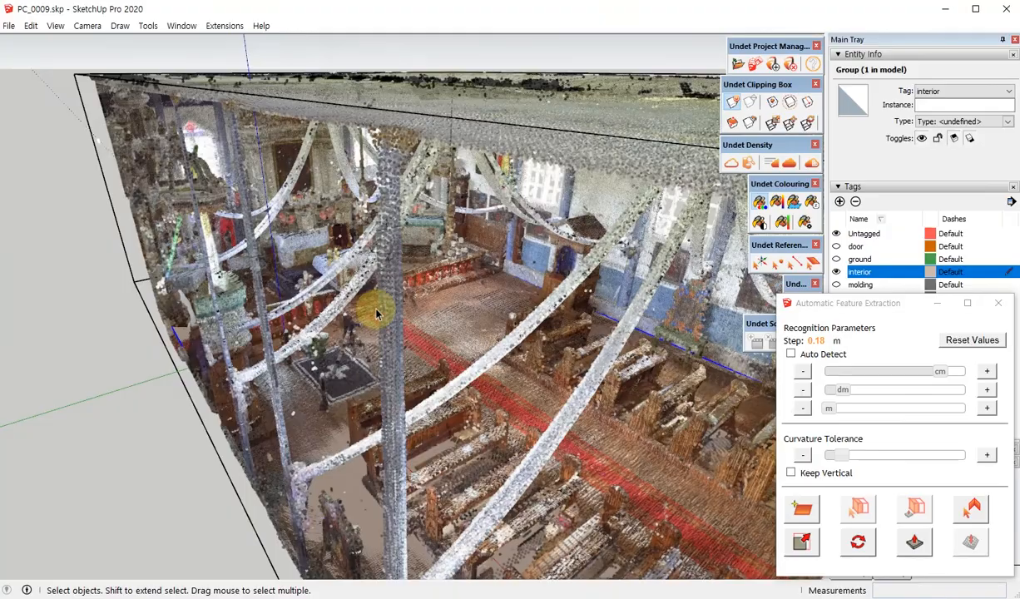
{"action": "scroll", "coordinate": [376, 313], "scroll_direction": "up", "scroll_amount": 5}
{"action": "middle_click_drag", "start_coordinate": [423, 272], "coordinate": [207, 358]}
{"action": "scroll", "coordinate": [207, 357], "scroll_direction": "up", "scroll_amount": 2}
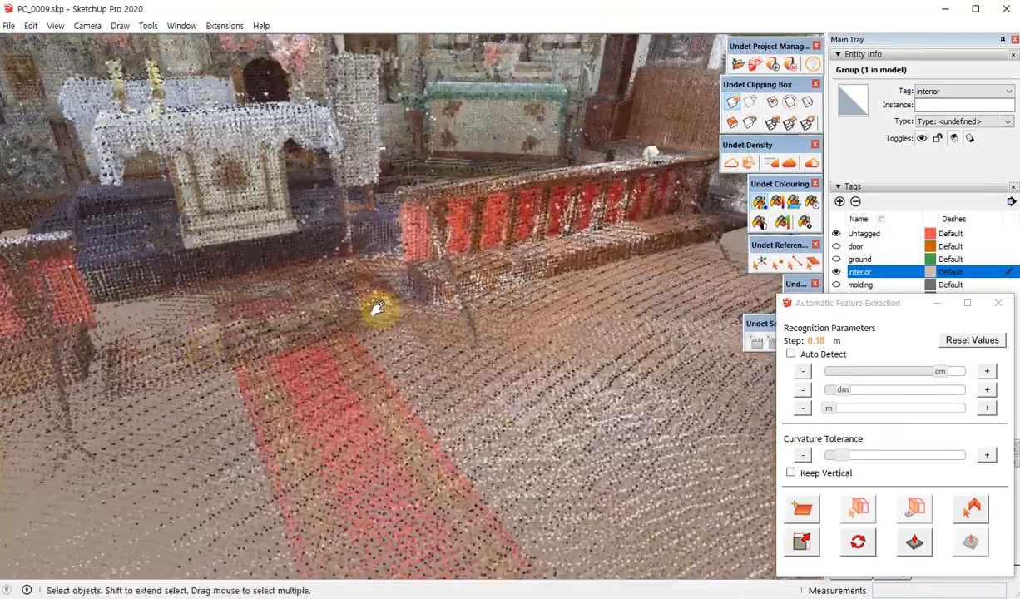
{"action": "middle_click_drag", "start_coordinate": [376, 310], "coordinate": [492, 58]}
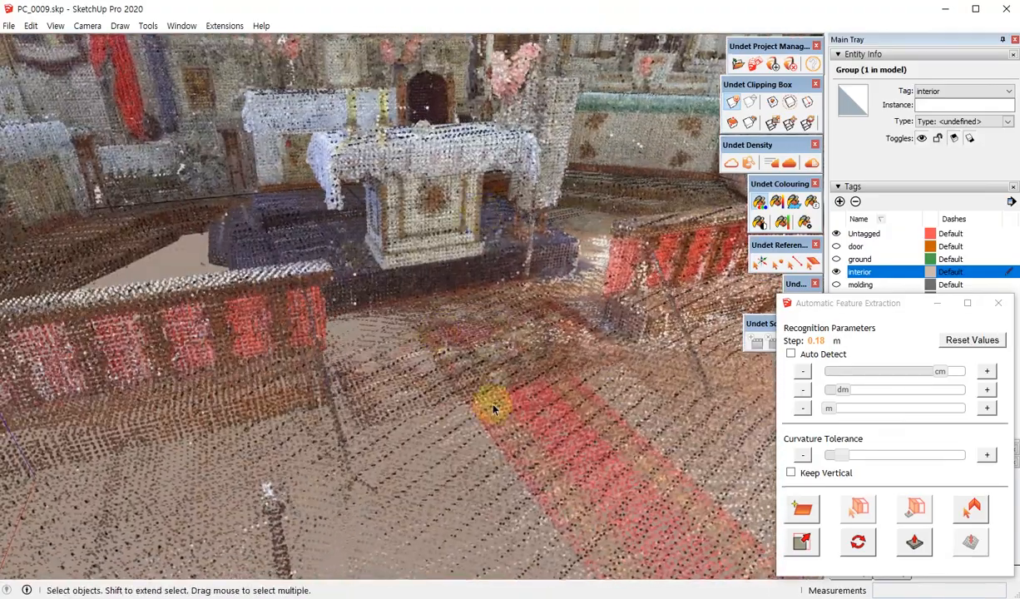
- Extract a face from the scanned top of the altar platform with Find Plane
{"action": "middle_click_drag", "start_coordinate": [433, 331], "coordinate": [630, 337]}
{"action": "middle_click_drag", "start_coordinate": [277, 388], "coordinate": [489, 340]}
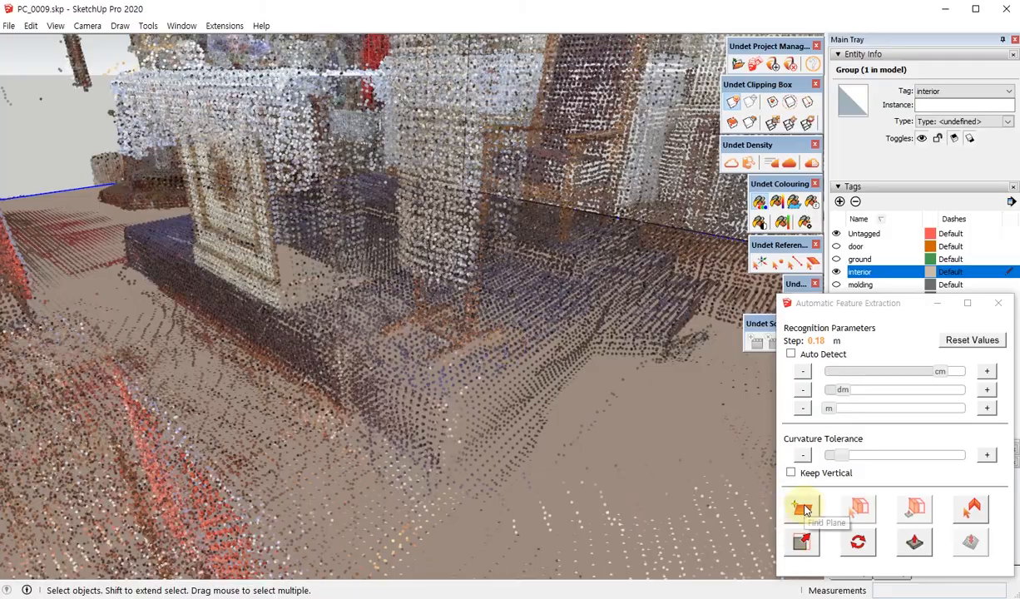
{"action": "middle_click_drag", "start_coordinate": [288, 392], "coordinate": [339, 317]}
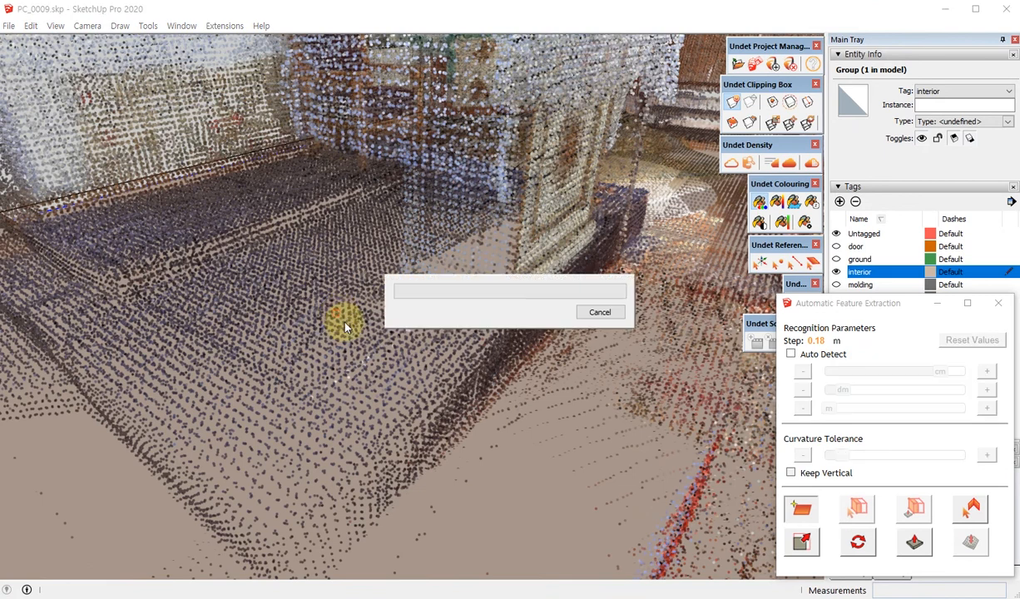
{"action": "left_click", "coordinate": [346, 327]}
- Scale the platform face along the green axis, by 1.18 at one end and 0.99 at the other, to match the scanned platform ends
{"action": "middle_click_drag", "start_coordinate": [381, 314], "coordinate": [353, 342]}
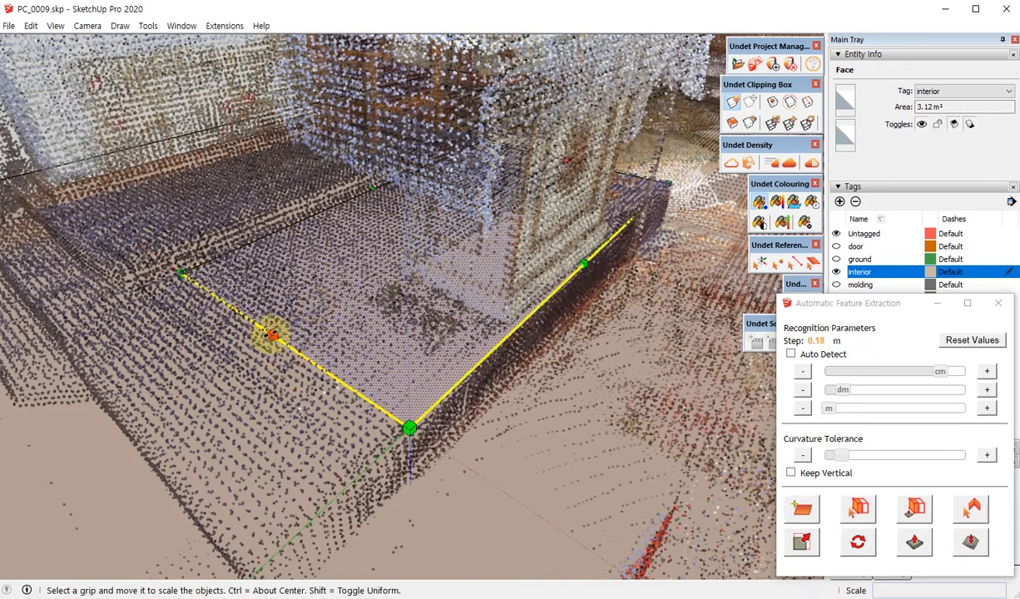
{"action": "middle_click_drag", "start_coordinate": [273, 333], "coordinate": [283, 267]}
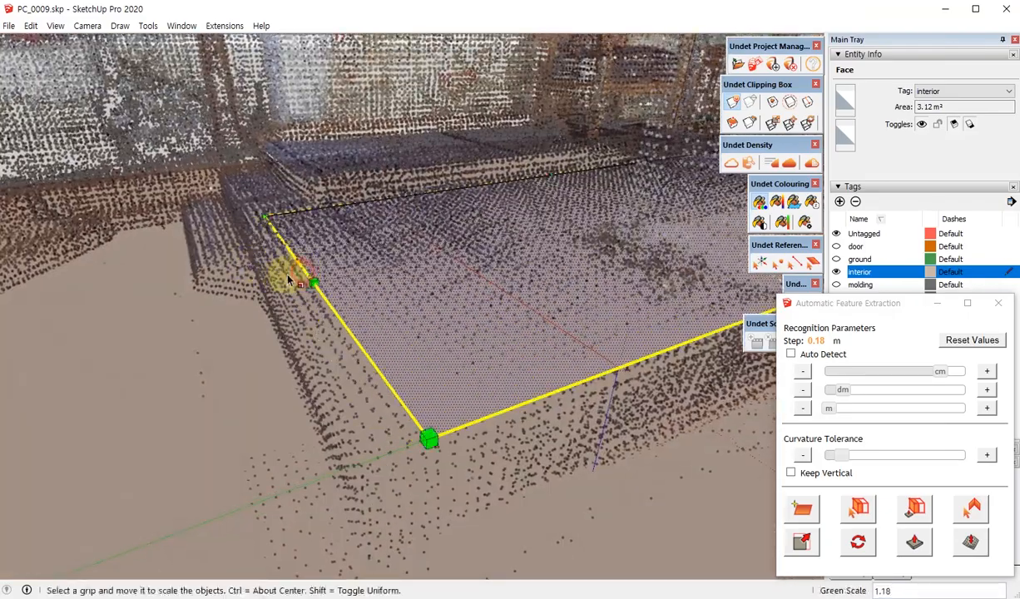
{"action": "middle_click_drag", "start_coordinate": [289, 280], "coordinate": [485, 269]}
{"action": "key", "text": "s"}
{"action": "scroll", "coordinate": [479, 258], "scroll_direction": "up", "scroll_amount": 3}
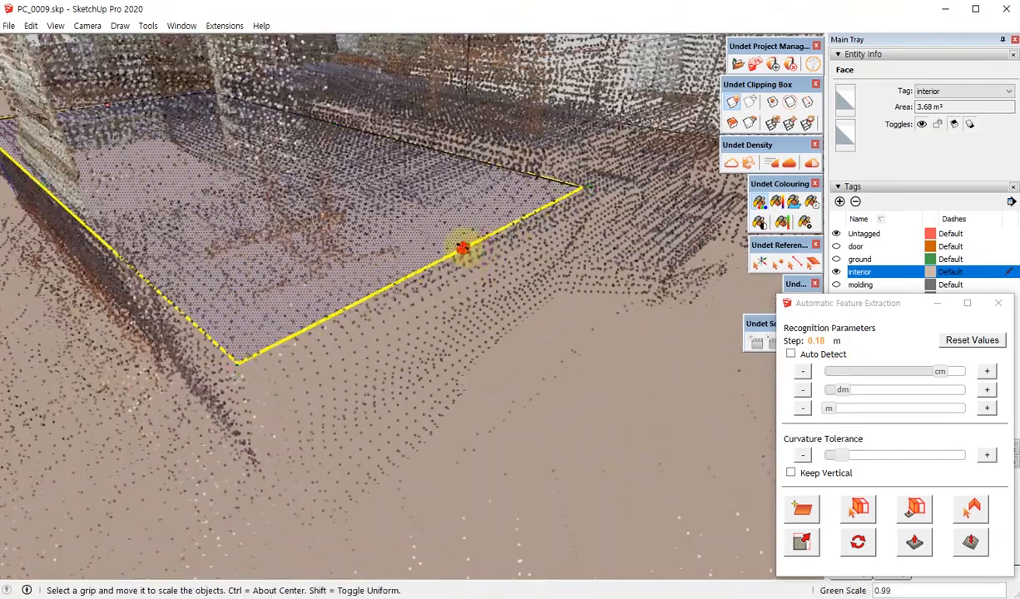
- Push/Pull the platform face about 290 mm down to the floor to form a solid platform
{"action": "middle_click_drag", "start_coordinate": [414, 314], "coordinate": [295, 302]}
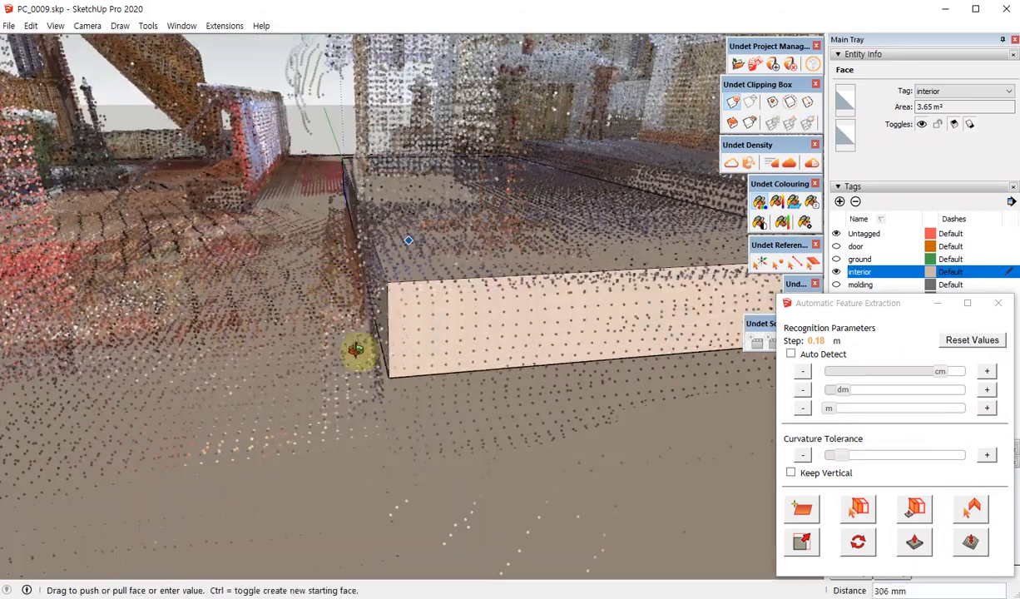
{"action": "middle_click_drag", "start_coordinate": [356, 349], "coordinate": [416, 304]}
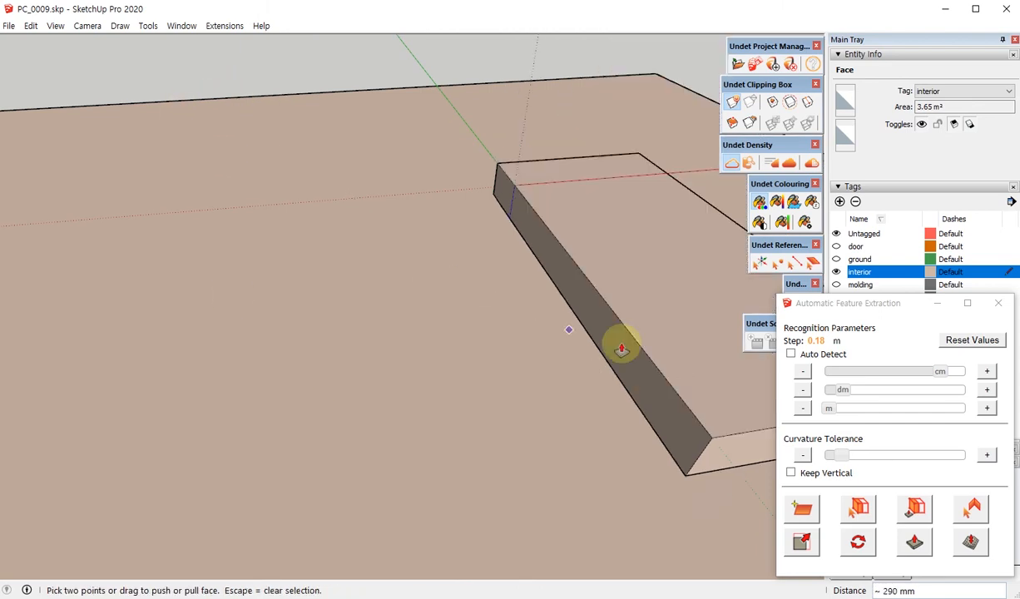
{"action": "scroll", "coordinate": [392, 325], "scroll_direction": "down", "scroll_amount": 3}
{"action": "middle_click_drag", "start_coordinate": [392, 325], "coordinate": [464, 278]}
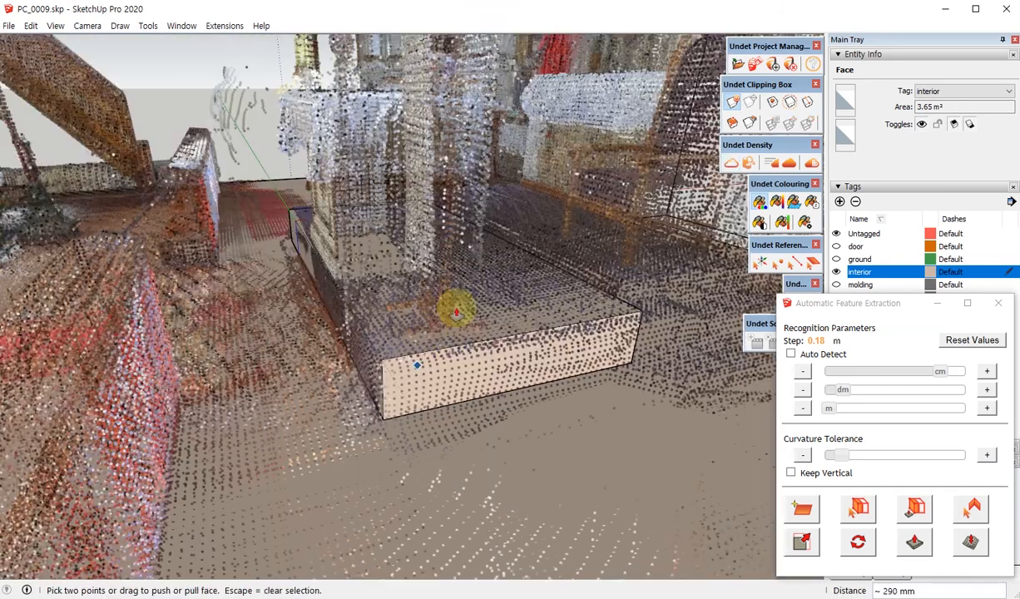
- Apply Extrude Selected Plane to the platform's two short end faces, picking scan points for the fit
{"action": "middle_click_drag", "start_coordinate": [445, 368], "coordinate": [471, 341]}
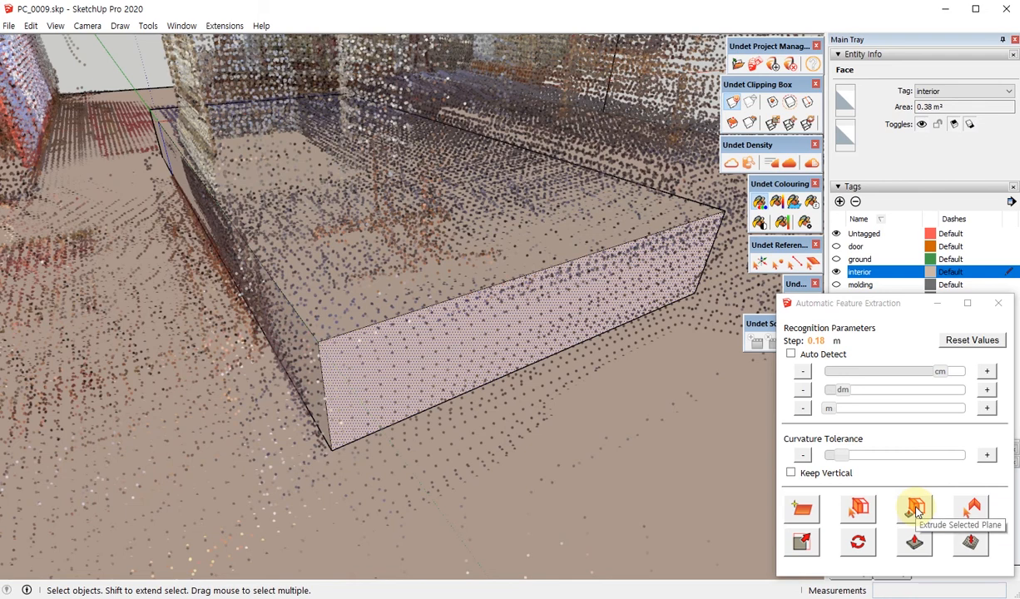
{"action": "middle_click_drag", "start_coordinate": [566, 361], "coordinate": [594, 323]}
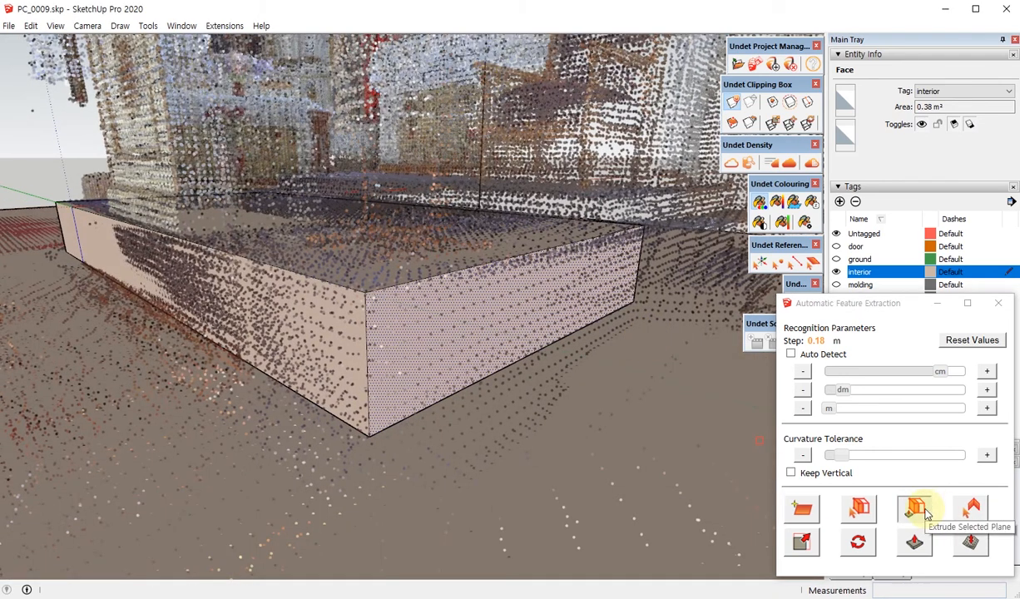
{"action": "middle_click_drag", "start_coordinate": [599, 369], "coordinate": [552, 293]}
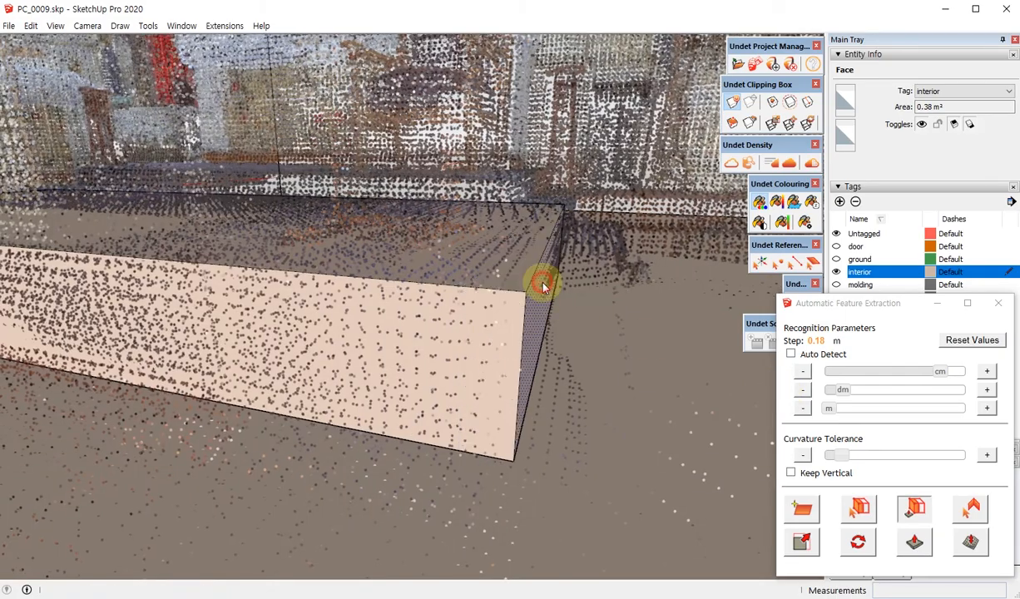
{"action": "middle_click_drag", "start_coordinate": [512, 337], "coordinate": [411, 315]}
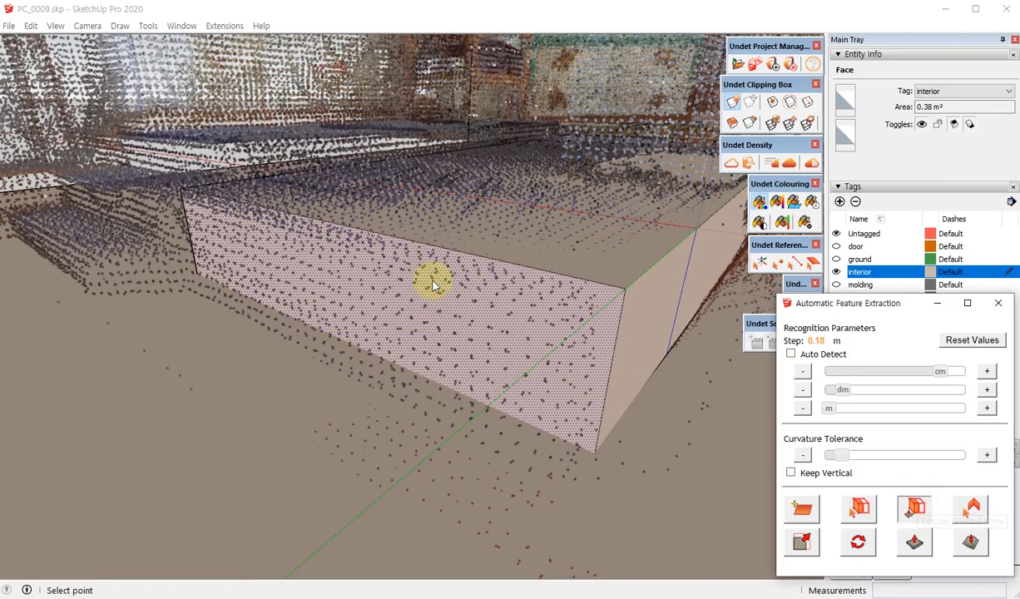
{"action": "middle_click_drag", "start_coordinate": [419, 287], "coordinate": [666, 235]}
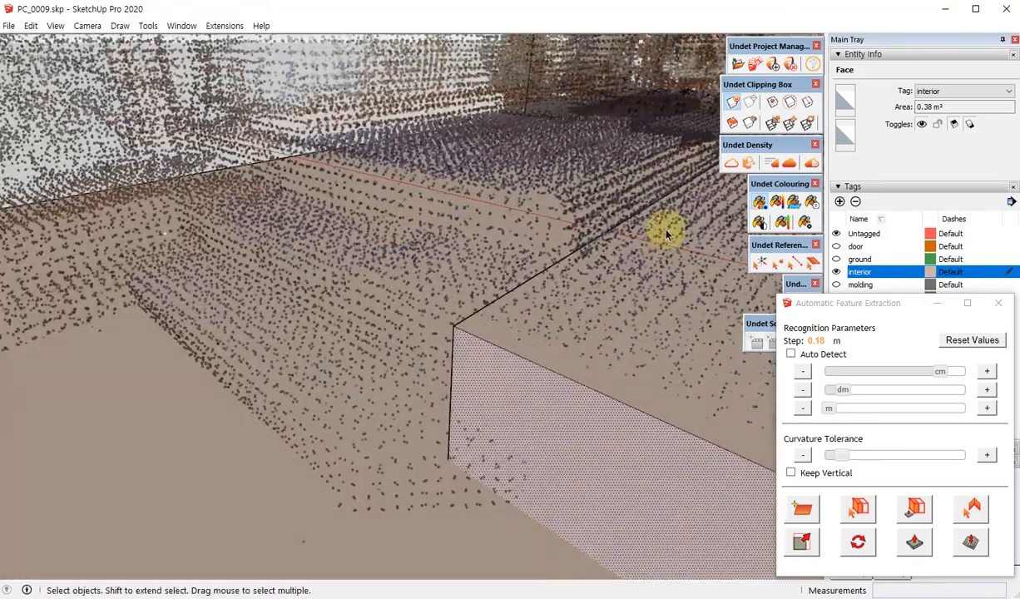
- Push/Pull the platform's back face about 1690 mm toward the wall behind the altar
{"action": "middle_click_drag", "start_coordinate": [570, 274], "coordinate": [393, 370]}
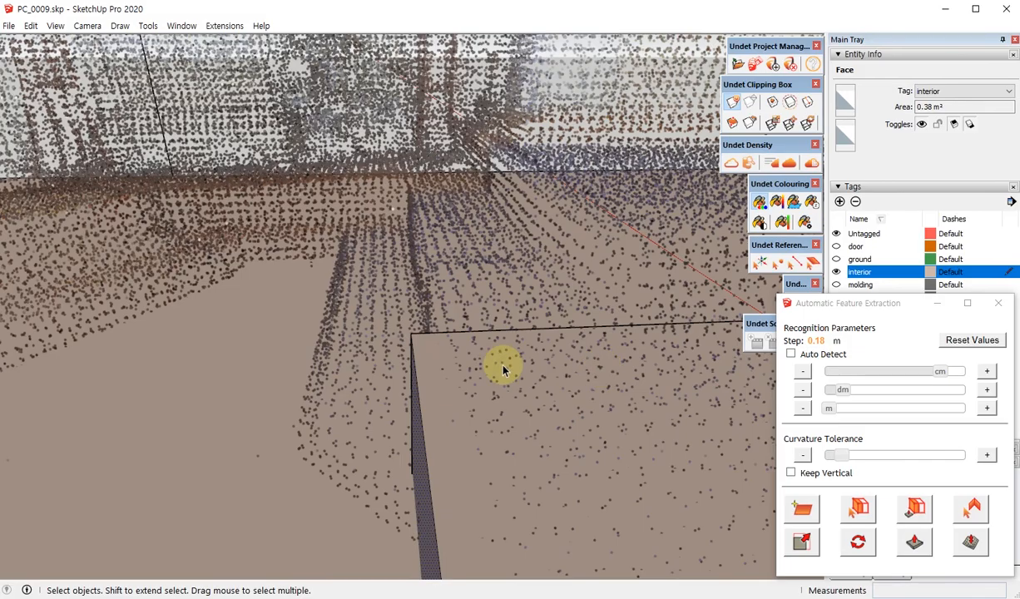
{"action": "middle_click_drag", "start_coordinate": [418, 261], "coordinate": [407, 343]}
{"action": "key", "text": "p"}
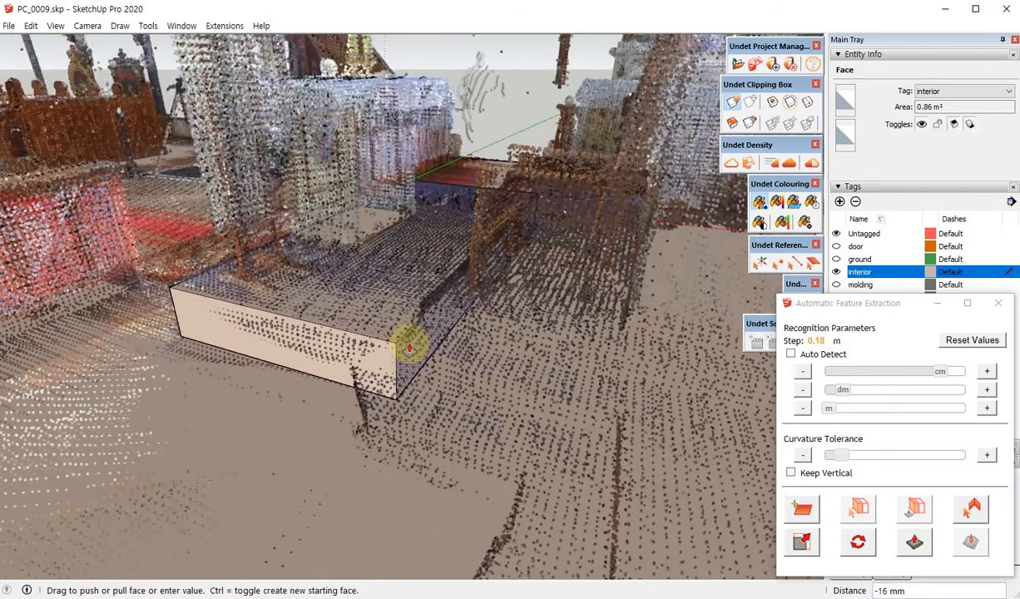
{"action": "middle_click_drag", "start_coordinate": [409, 347], "coordinate": [358, 407]}
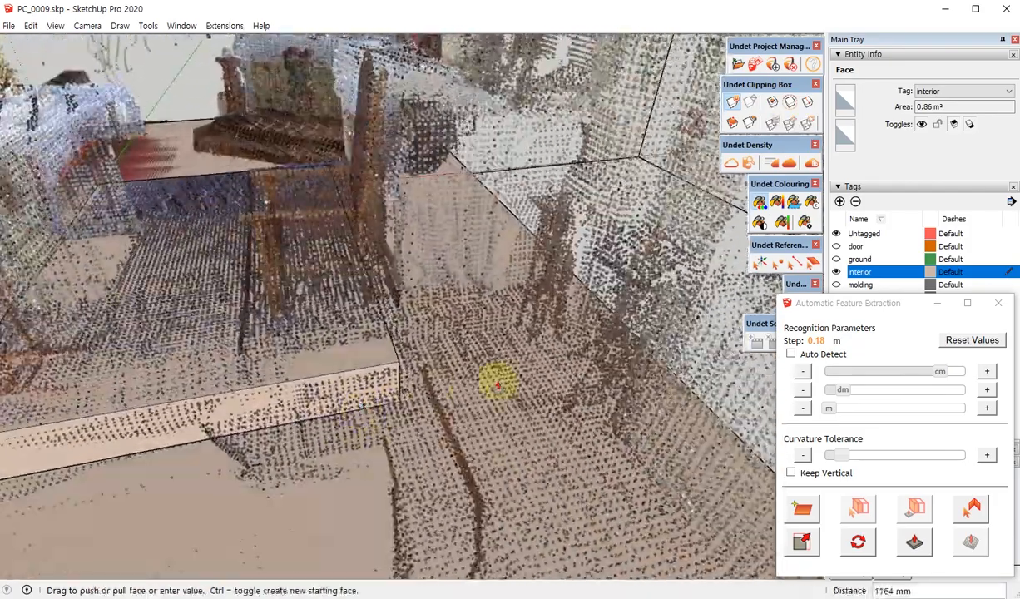
{"action": "middle_click_drag", "start_coordinate": [565, 353], "coordinate": [519, 367]}
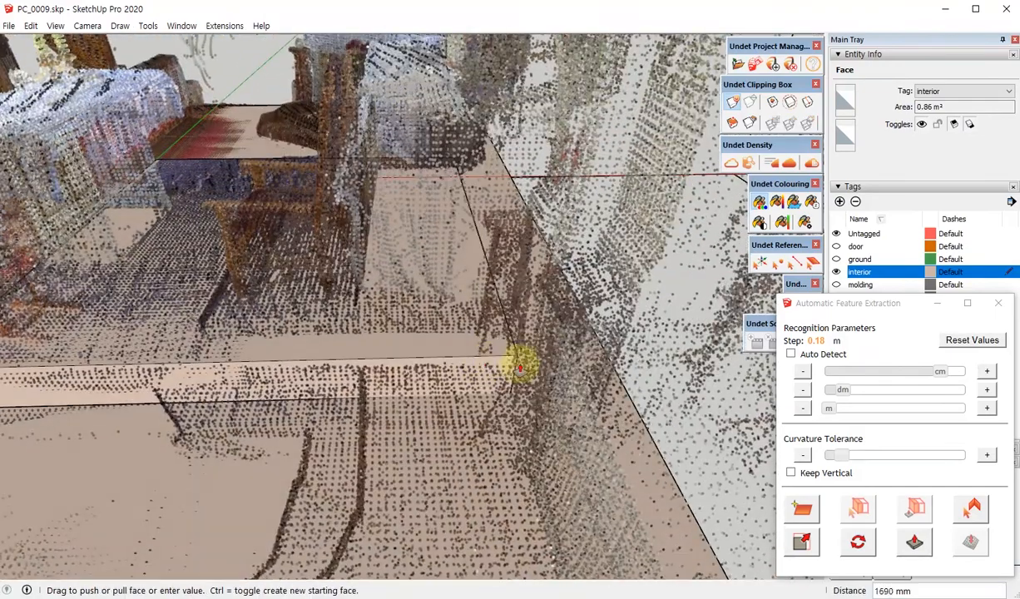
- Make a group from all connected faces and edges of the altar platform
{"action": "middle_click_drag", "start_coordinate": [406, 376], "coordinate": [497, 360]}
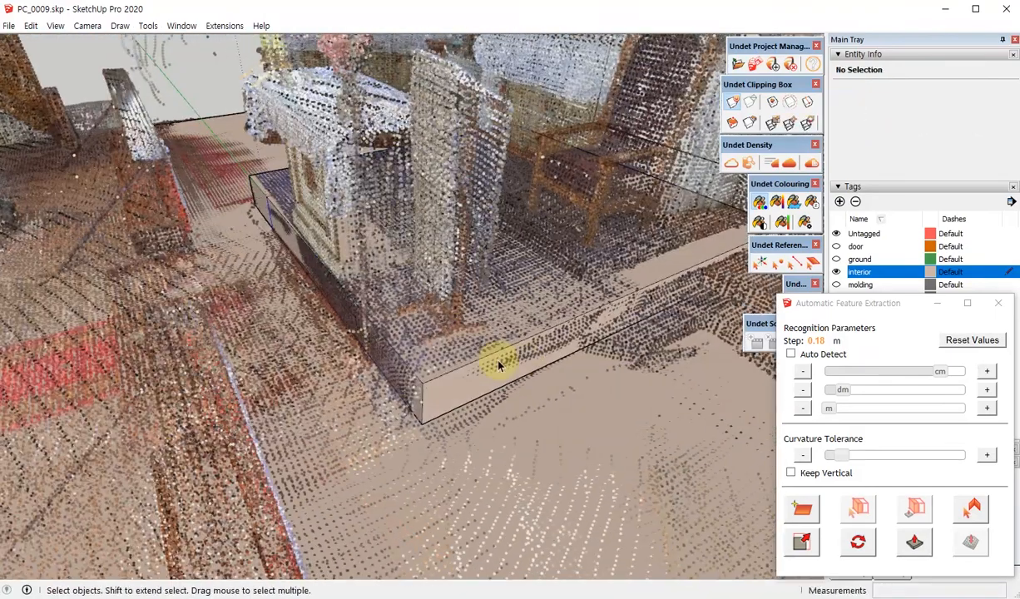
{"action": "triple_click", "coordinate": [499, 362]}
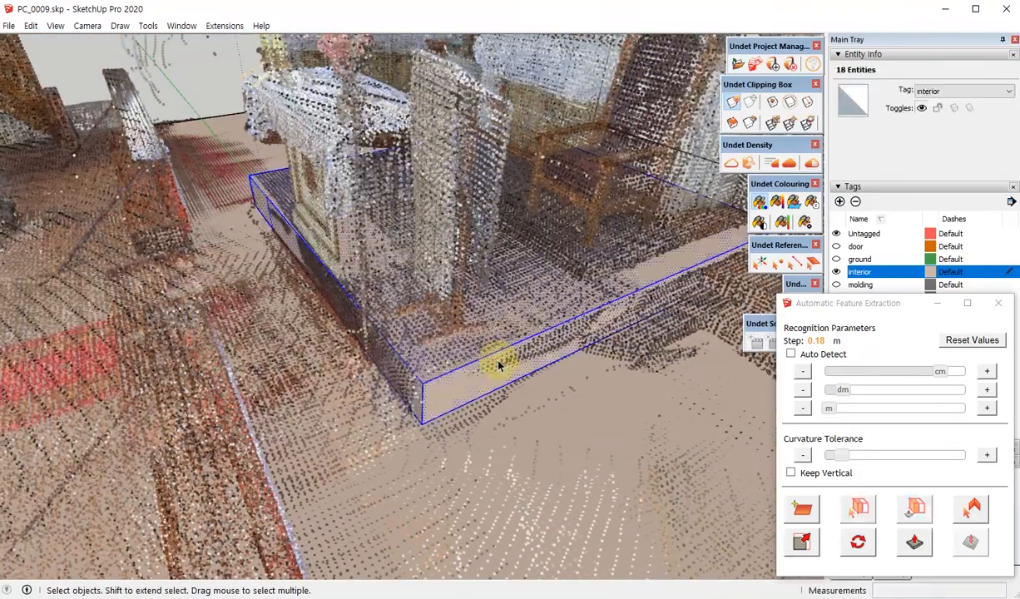
{"action": "key", "text": "ctrl+g"}
- Examine the platform's end face and the low scanned step where it meets the floor and back wall
{"action": "middle_click_drag", "start_coordinate": [282, 296], "coordinate": [566, 302]}
{"action": "middle_click_drag", "start_coordinate": [309, 280], "coordinate": [666, 316], "text": "shift"}
{"action": "scroll", "coordinate": [469, 214], "scroll_direction": "up", "scroll_amount": 4}
{"action": "middle_click_drag", "start_coordinate": [471, 211], "coordinate": [533, 258]}
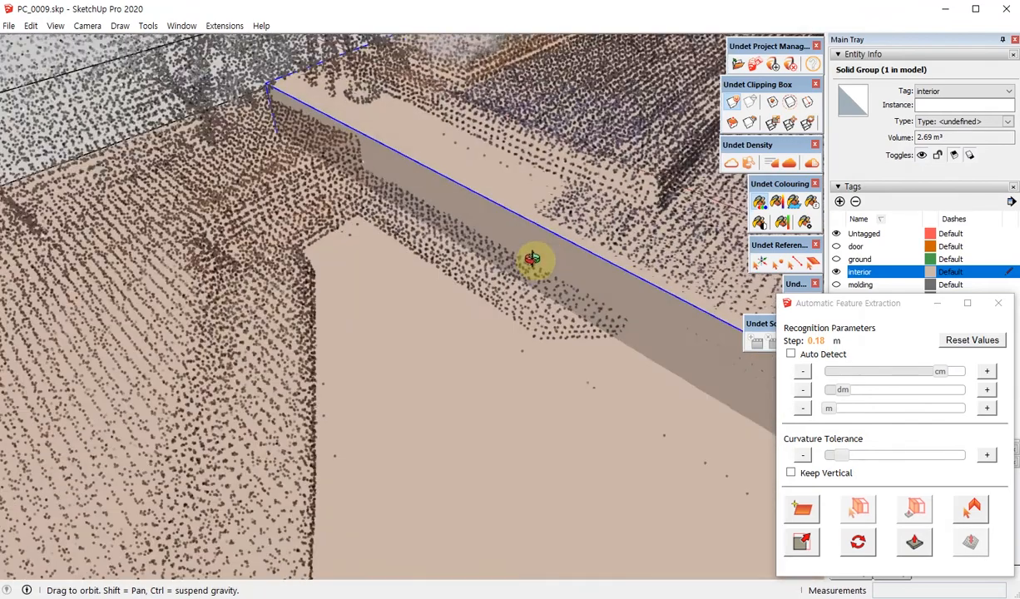
{"action": "scroll", "coordinate": [626, 328], "scroll_direction": "up", "scroll_amount": 2}
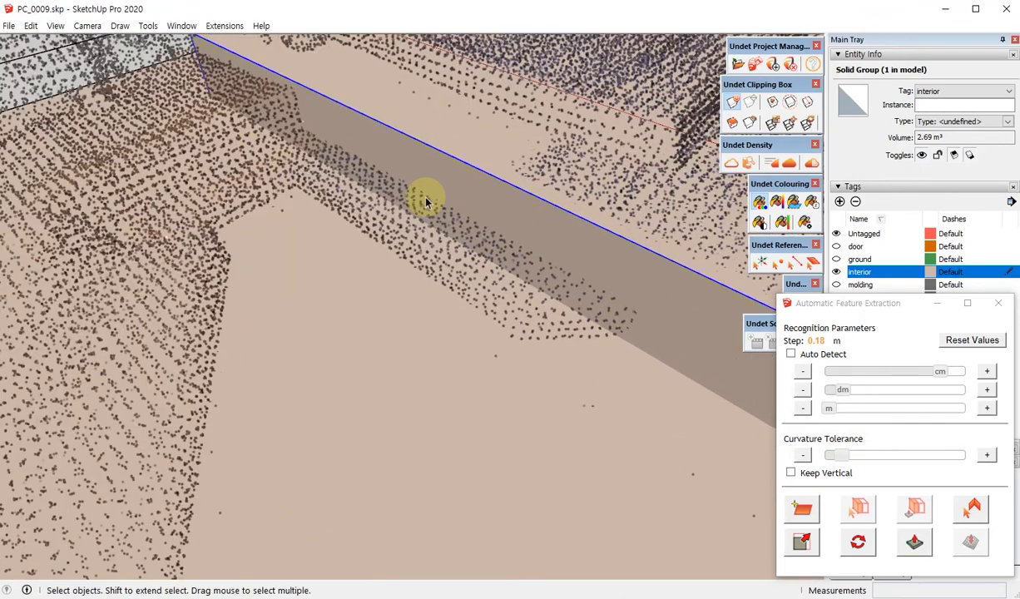
{"action": "scroll", "coordinate": [426, 202], "scroll_direction": "down", "scroll_amount": 3}
{"action": "middle_click_drag", "start_coordinate": [433, 258], "coordinate": [391, 205]}
{"action": "middle_click_drag", "start_coordinate": [572, 309], "coordinate": [553, 321]}
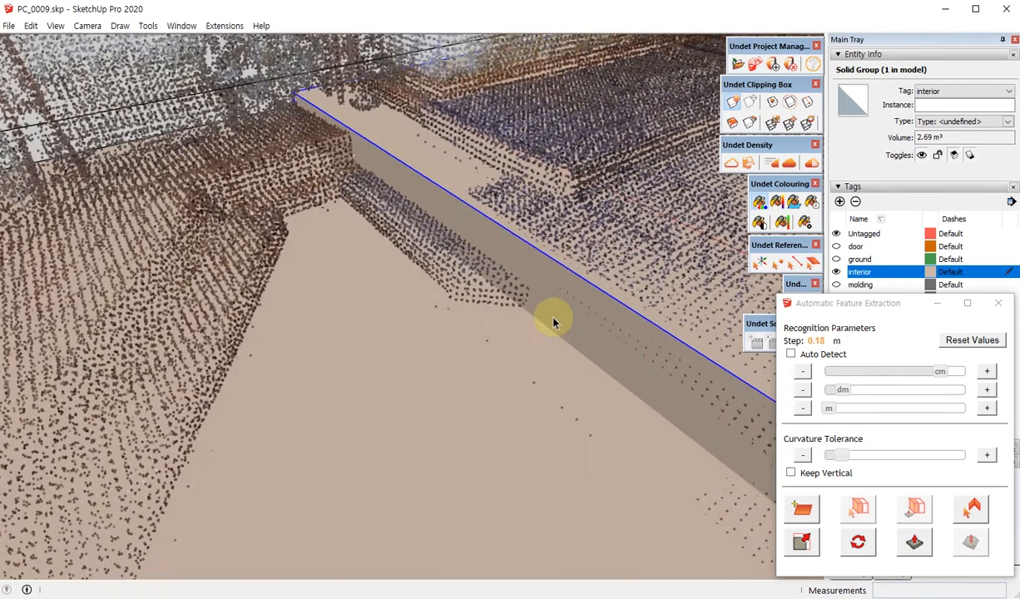
{"action": "scroll", "coordinate": [519, 311], "scroll_direction": "down", "scroll_amount": 2}
- Try to extract a plane from the scanned points of the low step beside the platform's end with Find Plane
{"action": "left_click", "coordinate": [462, 325]}
{"action": "left_click", "coordinate": [801, 509]}
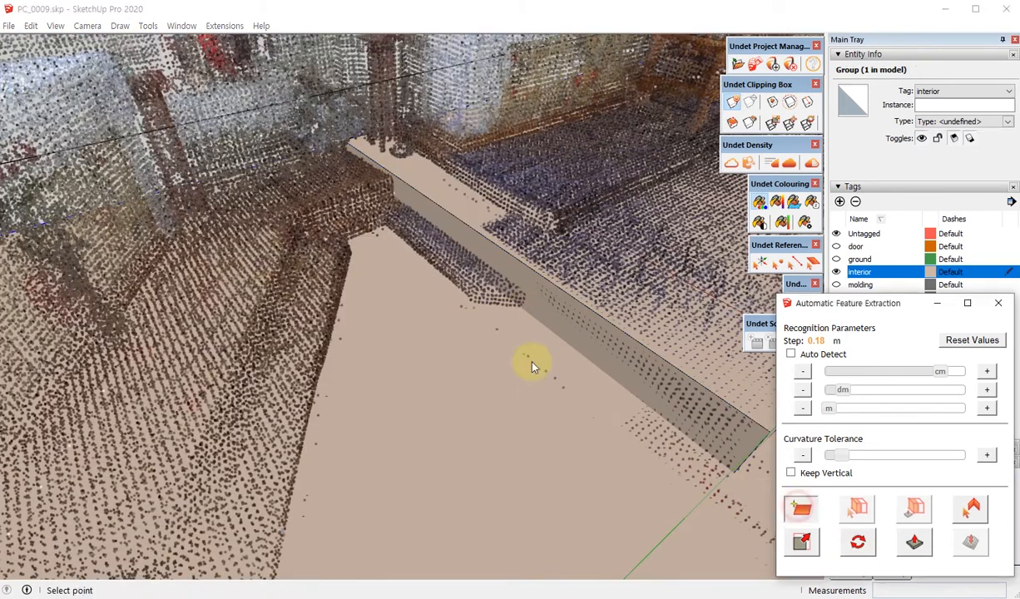
{"action": "scroll", "coordinate": [462, 250], "scroll_direction": "up", "scroll_amount": 3}
{"action": "middle_click_drag", "start_coordinate": [454, 233], "coordinate": [455, 285]}
{"action": "left_click", "coordinate": [456, 287]}
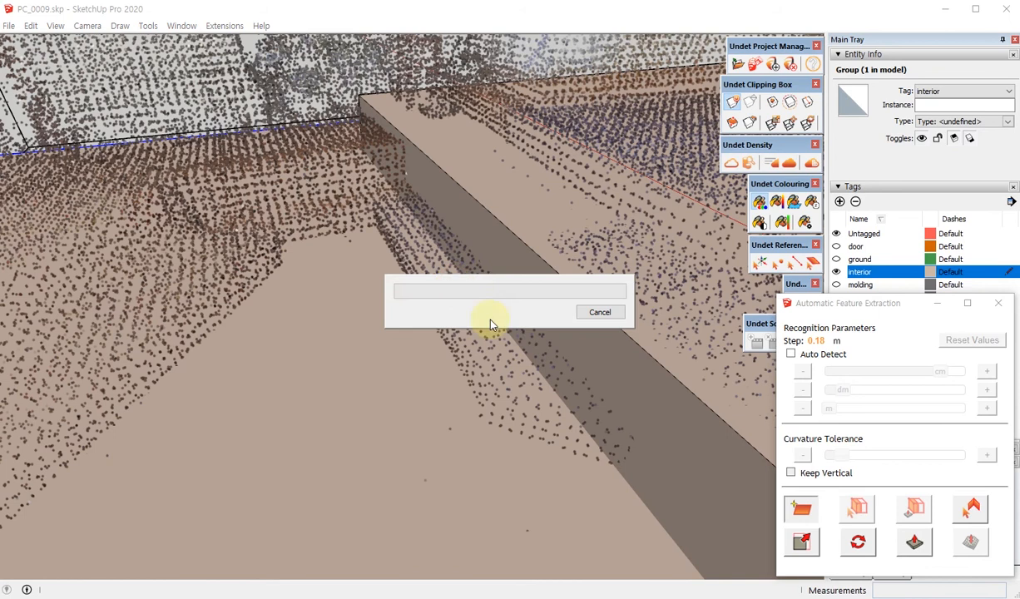
{"action": "middle_click_drag", "start_coordinate": [586, 439], "coordinate": [486, 285]}
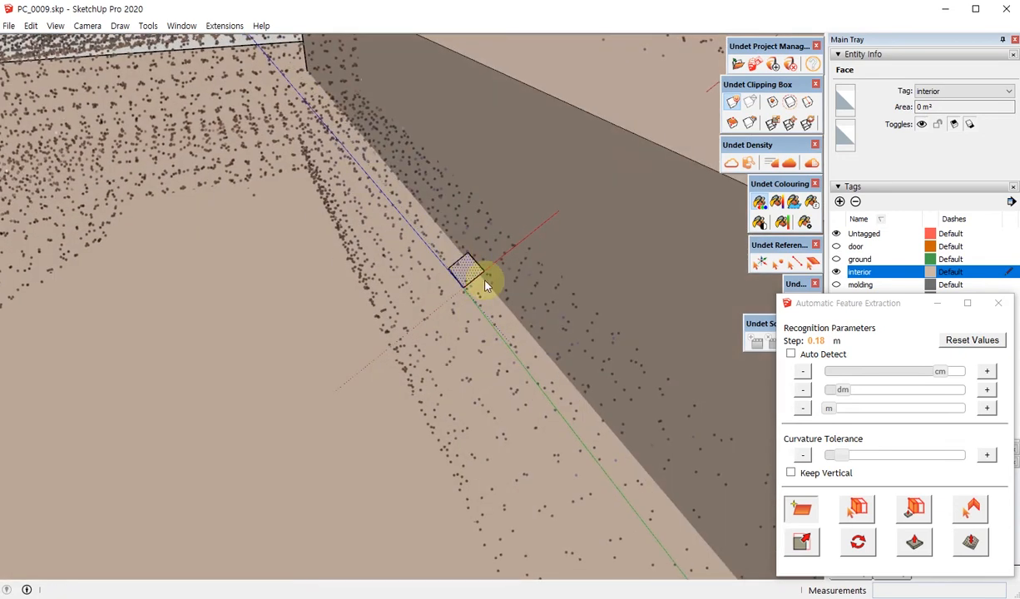
{"action": "middle_click_drag", "start_coordinate": [425, 327], "coordinate": [489, 381]}
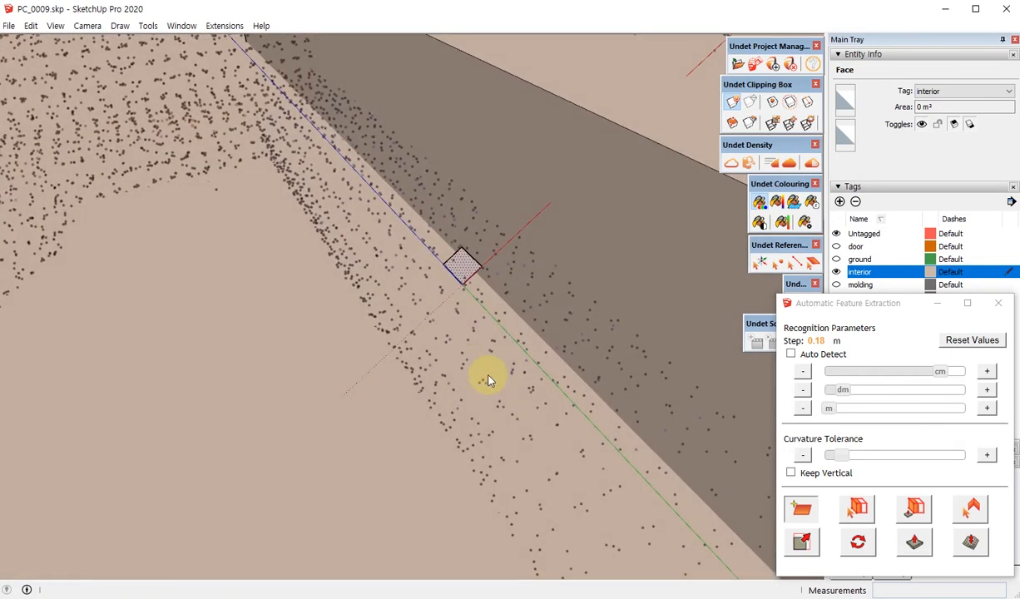
- Raise the Curvature Tolerance slightly and erase the tiny extracted face with its four edges
{"action": "left_click", "coordinate": [845, 457]}
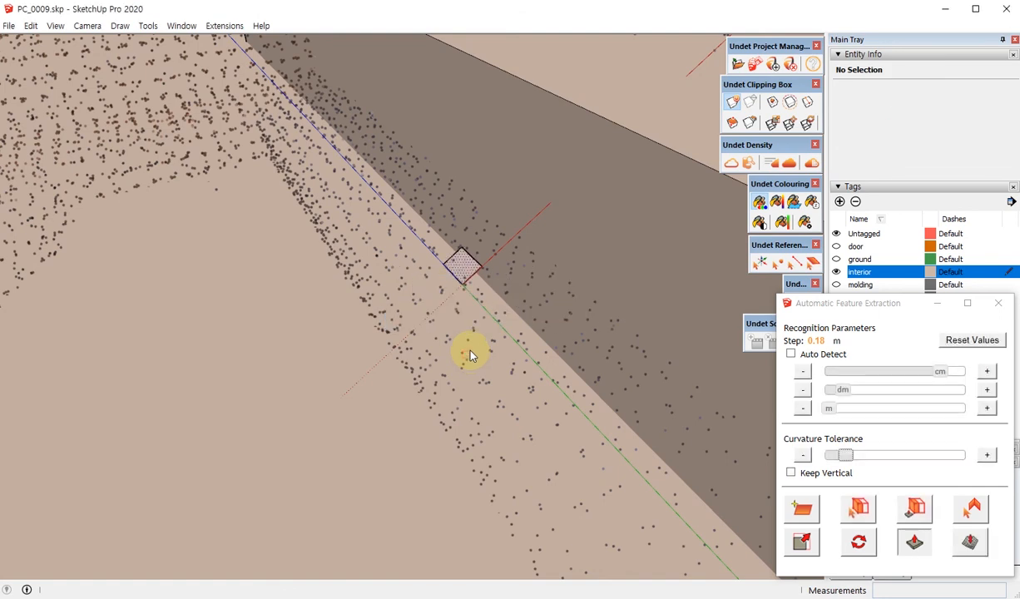
{"action": "middle_click_drag", "start_coordinate": [462, 353], "coordinate": [454, 282]}
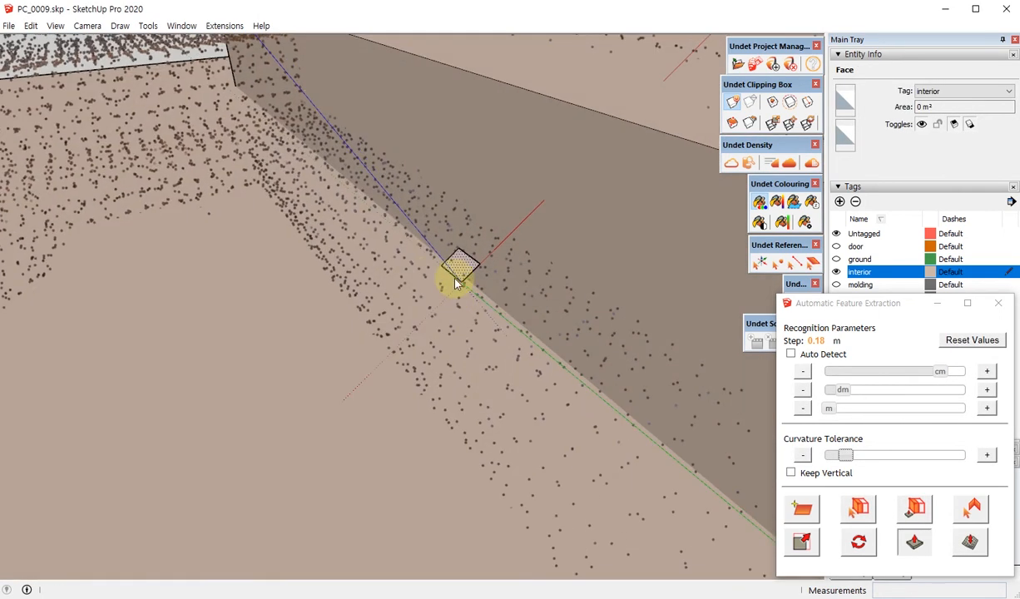
{"action": "left_click", "coordinate": [423, 234]}
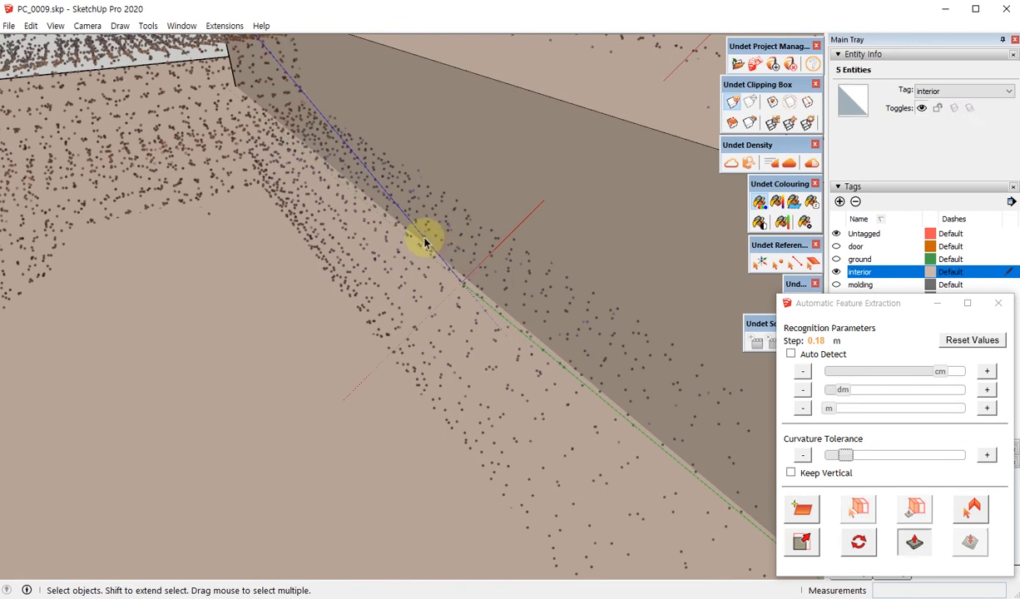
- Reset the drawing axes to their default position
{"action": "right_click", "coordinate": [421, 234]}
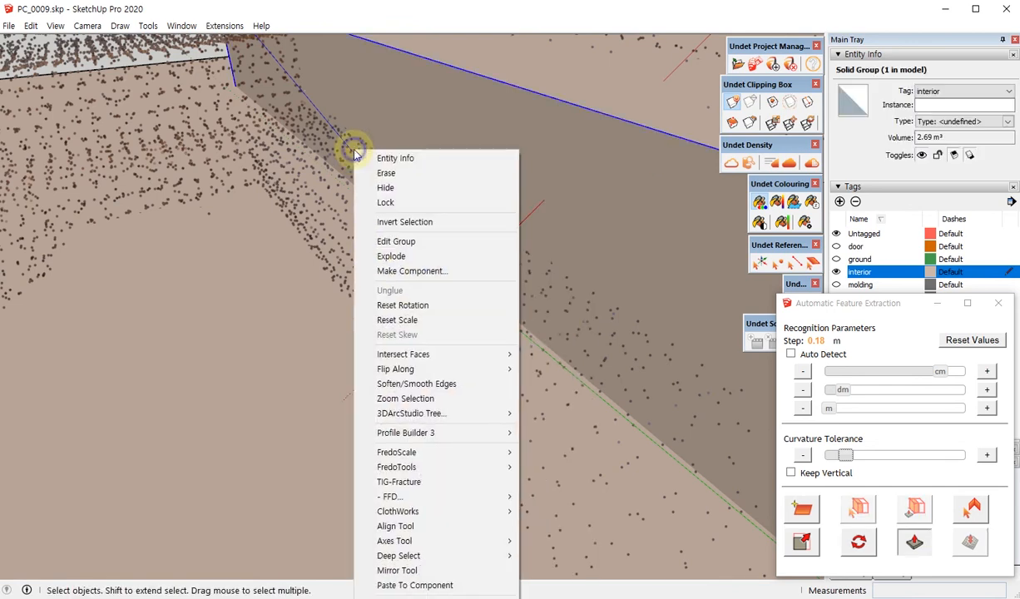
{"action": "left_click", "coordinate": [346, 151]}
{"action": "middle_click_drag", "start_coordinate": [228, 223], "coordinate": [304, 139]}
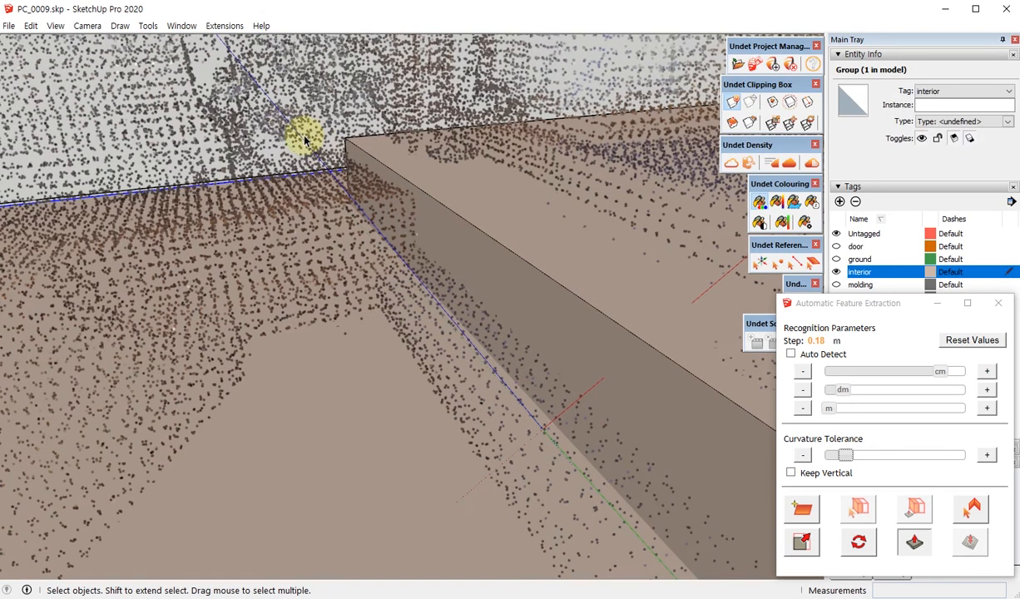
{"action": "right_click", "coordinate": [284, 127]}
{"action": "left_click", "coordinate": [330, 160]}
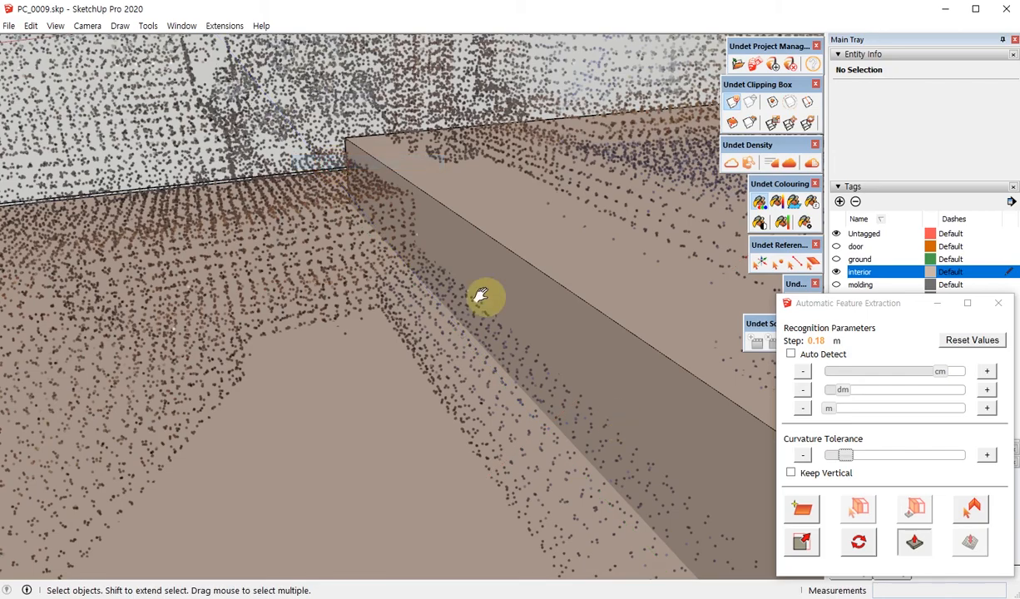
- Open the platform group, align the drawing axes to its end face beside the low scanned step, and close the group
{"action": "middle_click_drag", "start_coordinate": [485, 291], "coordinate": [610, 356]}
{"action": "scroll", "coordinate": [430, 293], "scroll_direction": "down", "scroll_amount": 4}
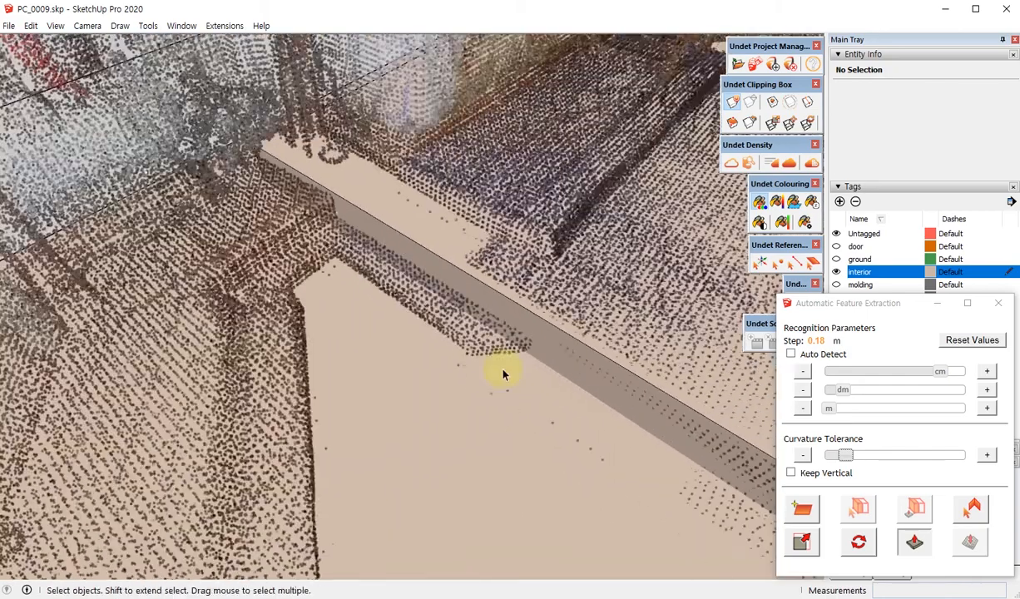
{"action": "middle_click_drag", "start_coordinate": [502, 373], "coordinate": [446, 255]}
{"action": "double_click", "coordinate": [446, 255]}
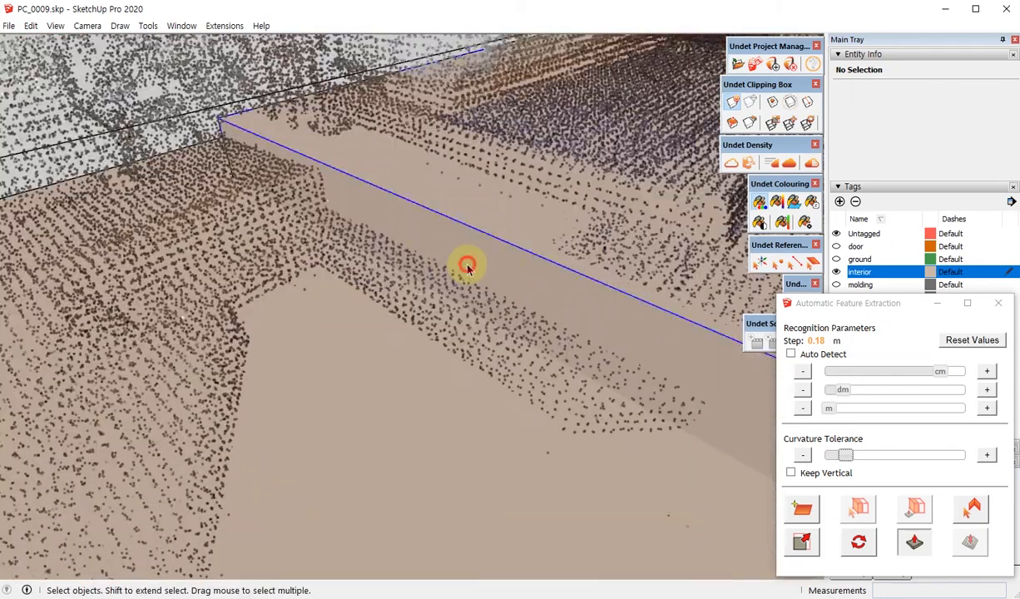
{"action": "right_click", "coordinate": [447, 256]}
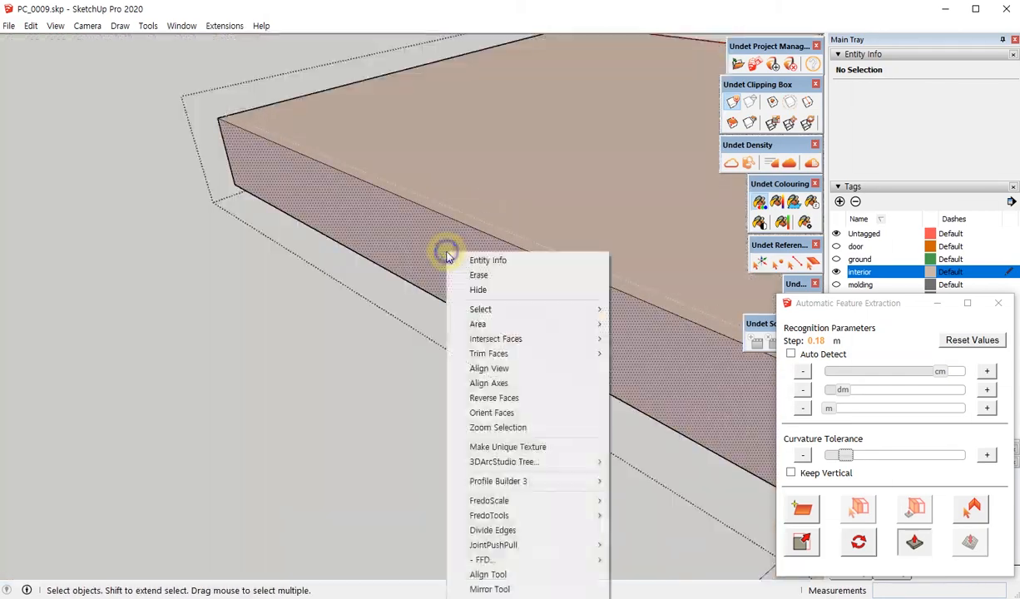
{"action": "left_click", "coordinate": [539, 383]}
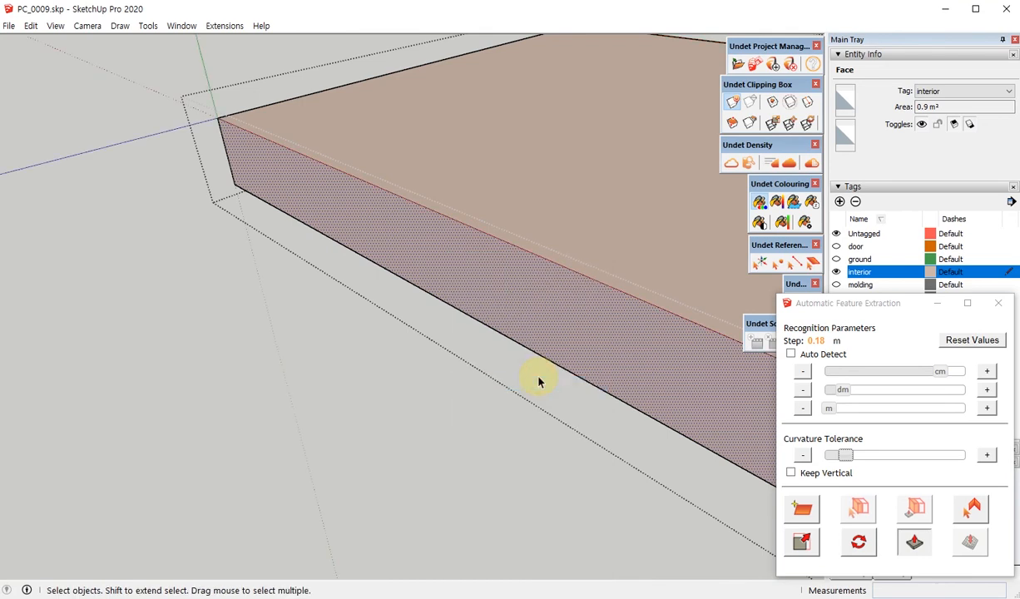
{"action": "left_click", "coordinate": [539, 383]}
- Inside the platform group, draw a vertical line on the end face from its bottom edge up to the low scanned step's height
{"action": "key", "text": "r"}
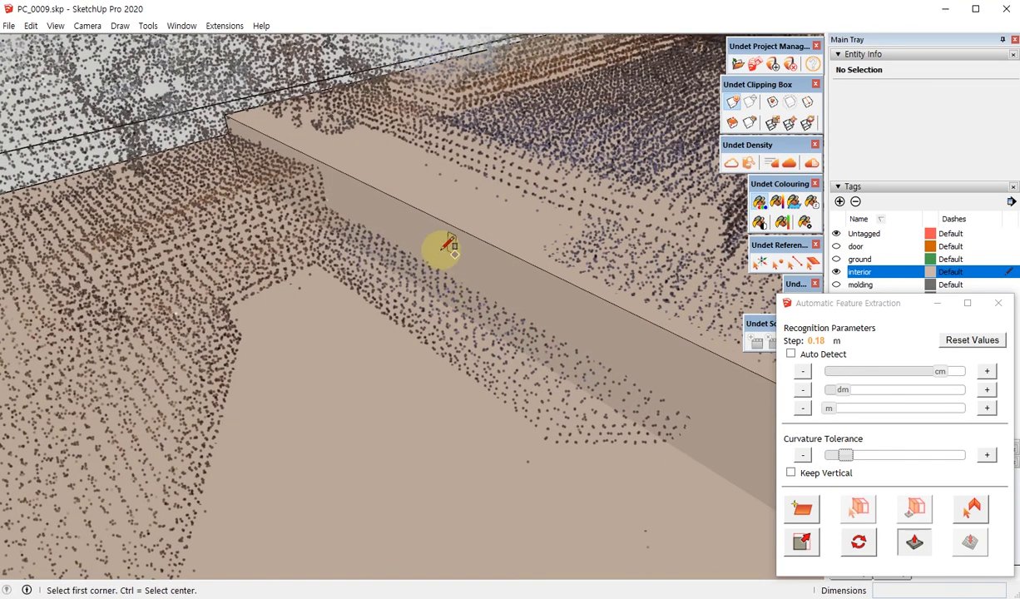
{"action": "double_click", "coordinate": [497, 292]}
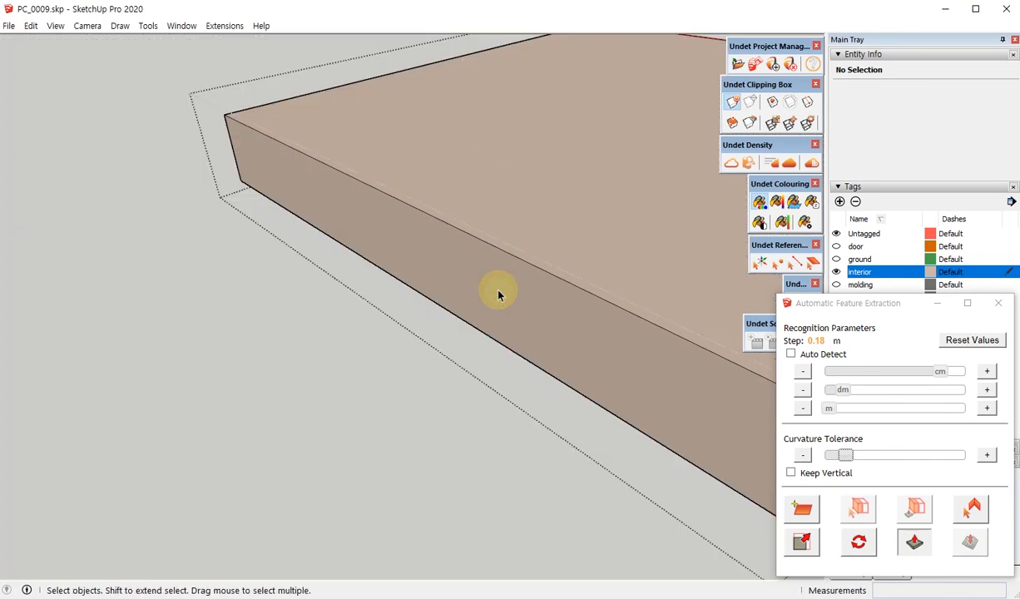
{"action": "left_click", "coordinate": [497, 360]}
{"action": "middle_click_drag", "start_coordinate": [497, 360], "coordinate": [466, 264]}
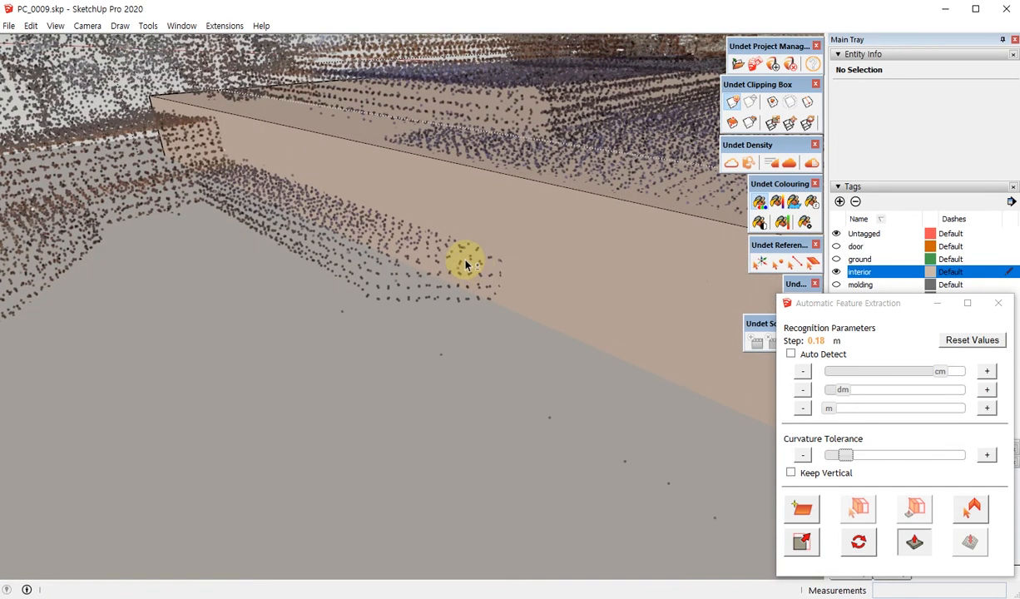
{"action": "double_click", "coordinate": [466, 264]}
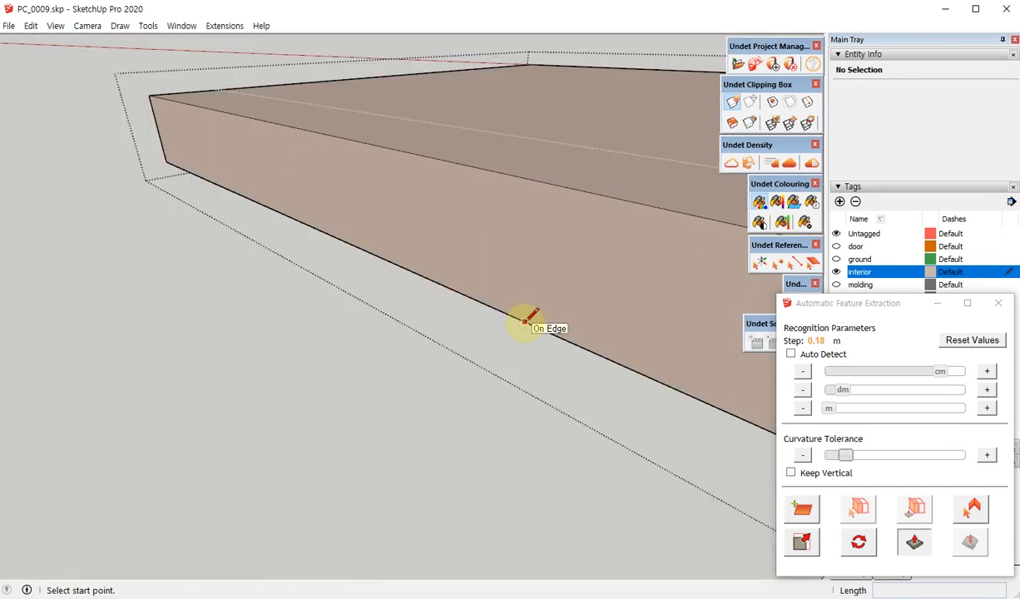
{"action": "key", "text": "i"}
{"action": "middle_click_drag", "start_coordinate": [525, 305], "coordinate": [482, 241]}
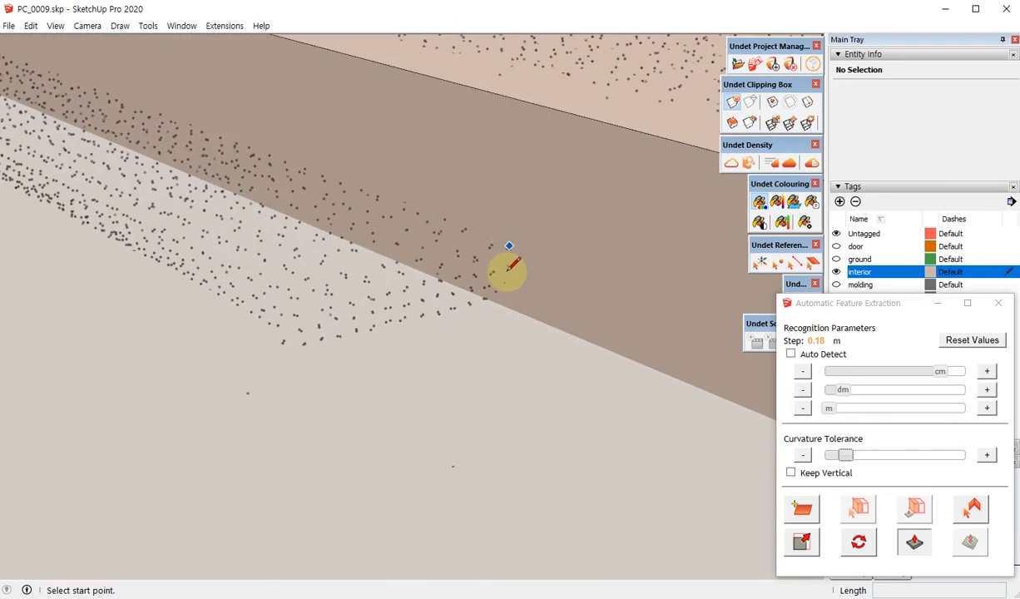
{"action": "key", "text": "i"}
{"action": "left_click", "coordinate": [505, 315]}
{"action": "key", "text": "i"}
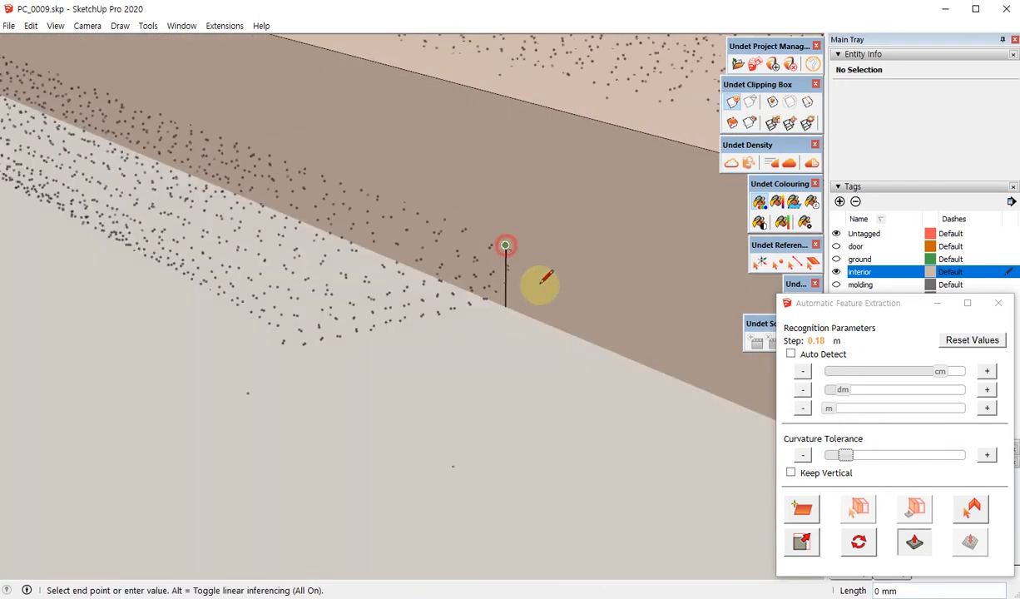
- Continue the stepped outline with a line about 1256 mm along the low step, up the riser, and about 685 mm to the face's side edge
{"action": "scroll", "coordinate": [574, 295], "scroll_direction": "down", "scroll_amount": 5}
{"action": "middle_click_drag", "start_coordinate": [463, 244], "coordinate": [553, 266]}
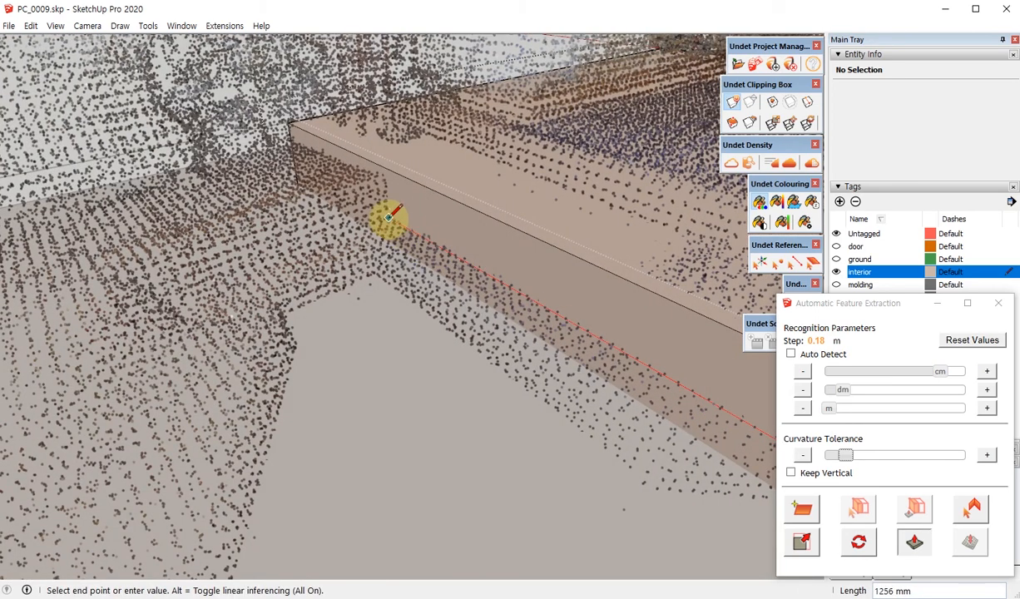
{"action": "left_click", "coordinate": [389, 217]}
{"action": "scroll", "coordinate": [374, 195], "scroll_direction": "up", "scroll_amount": 4}
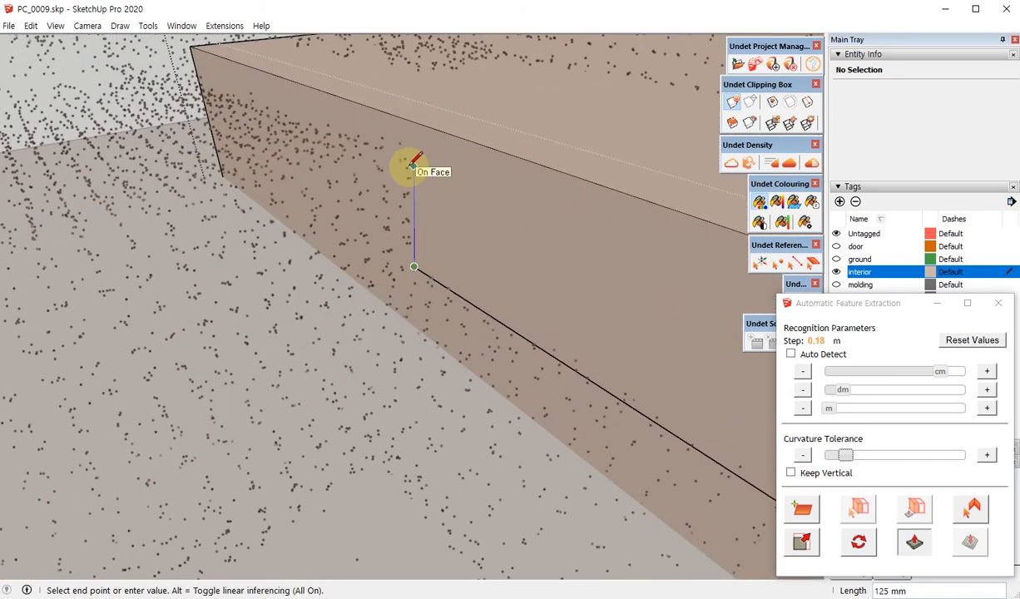
{"action": "middle_click_drag", "start_coordinate": [413, 165], "coordinate": [325, 204]}
{"action": "left_click", "coordinate": [501, 226]}
{"action": "scroll", "coordinate": [327, 200], "scroll_direction": "up", "scroll_amount": 2}
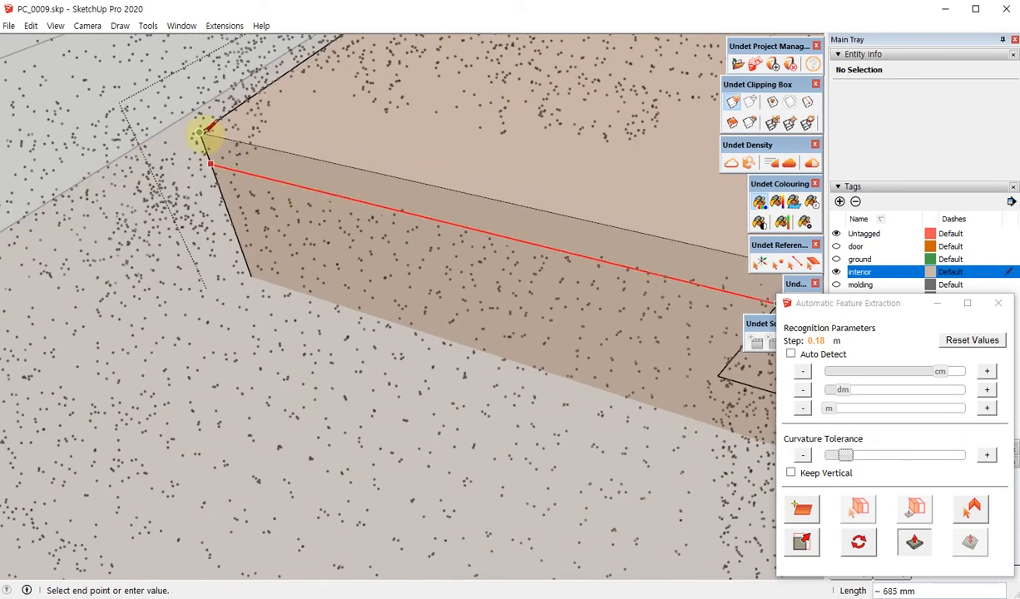
{"action": "left_click", "coordinate": [206, 132]}
{"action": "scroll", "coordinate": [250, 193], "scroll_direction": "up", "scroll_amount": 2}
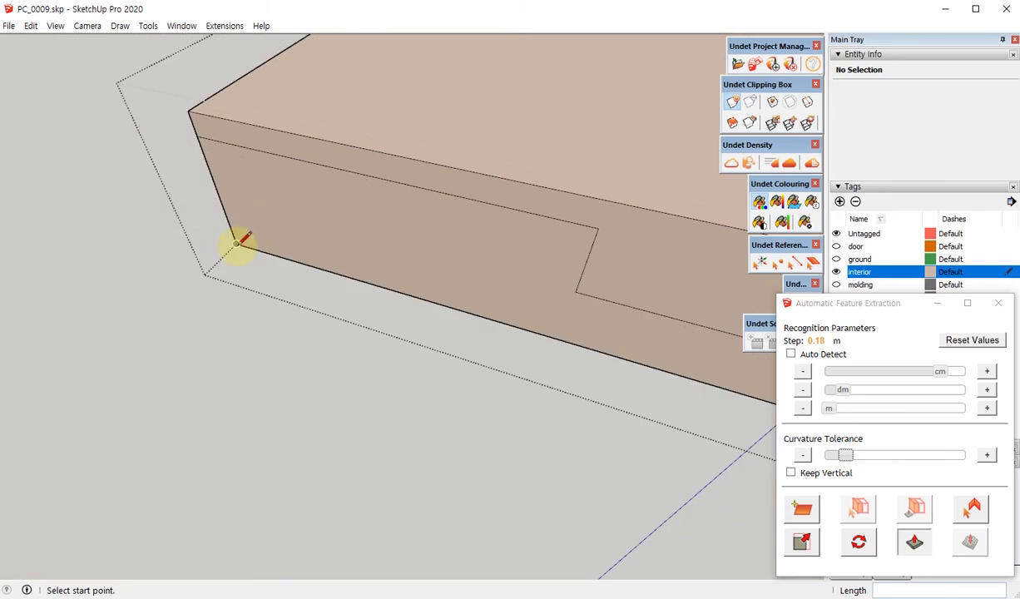
- Copy the stepped profile face from the platform group and paste it in place outside the group
{"action": "scroll", "coordinate": [201, 157], "scroll_direction": "down", "scroll_amount": 3}
{"action": "key", "text": "space"}
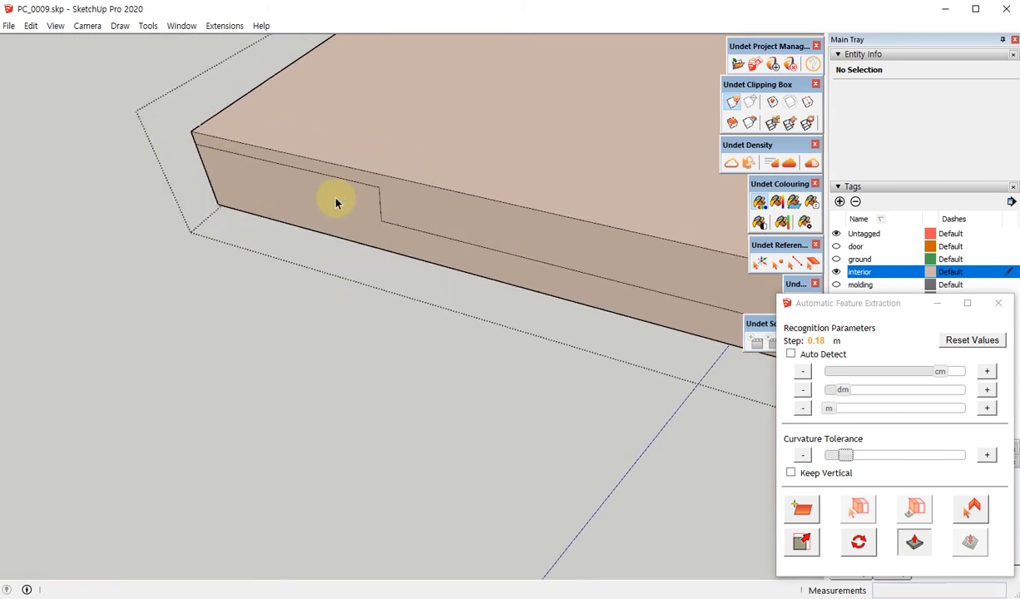
{"action": "left_click", "coordinate": [252, 180]}
{"action": "scroll", "coordinate": [168, 205], "scroll_direction": "down", "scroll_amount": 2}
{"action": "middle_click_drag", "start_coordinate": [559, 262], "coordinate": [549, 264]}
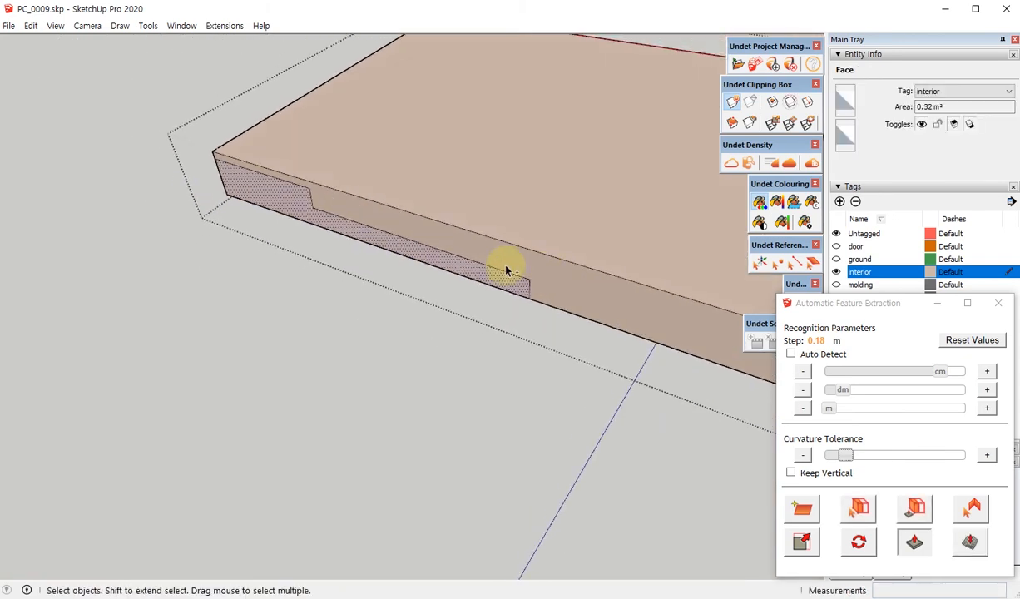
{"action": "left_click", "coordinate": [461, 272], "text": "shift"}
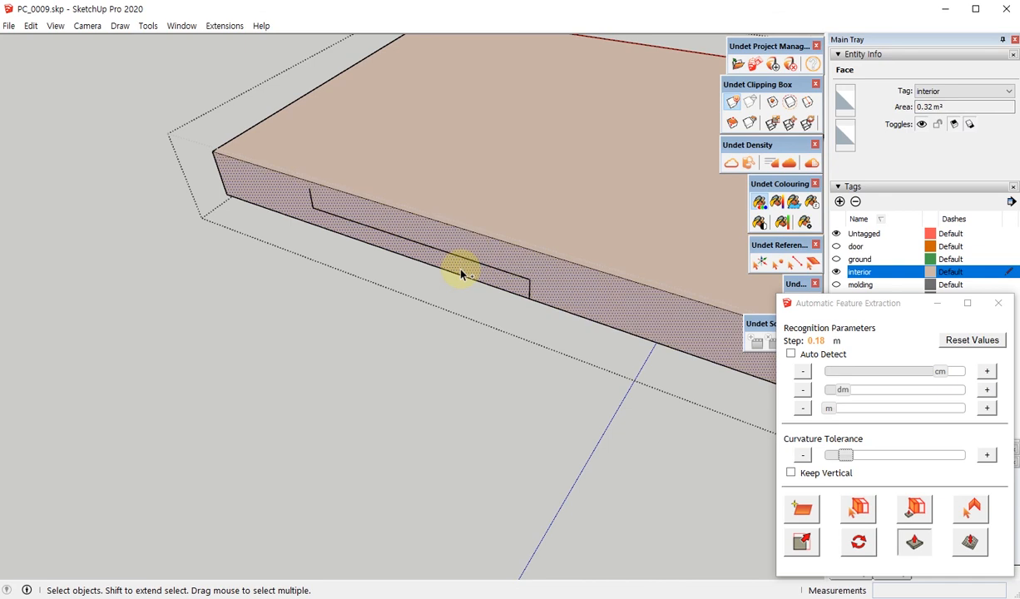
{"action": "left_click", "coordinate": [540, 352]}
{"action": "middle_click_drag", "start_coordinate": [420, 308], "coordinate": [396, 296]}
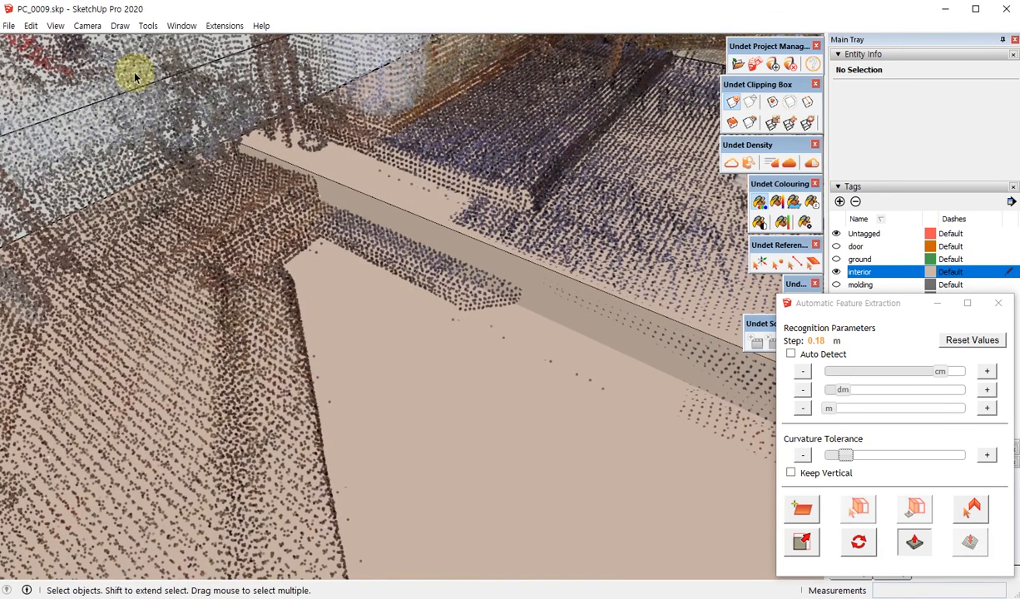
{"action": "left_click", "coordinate": [31, 26]}
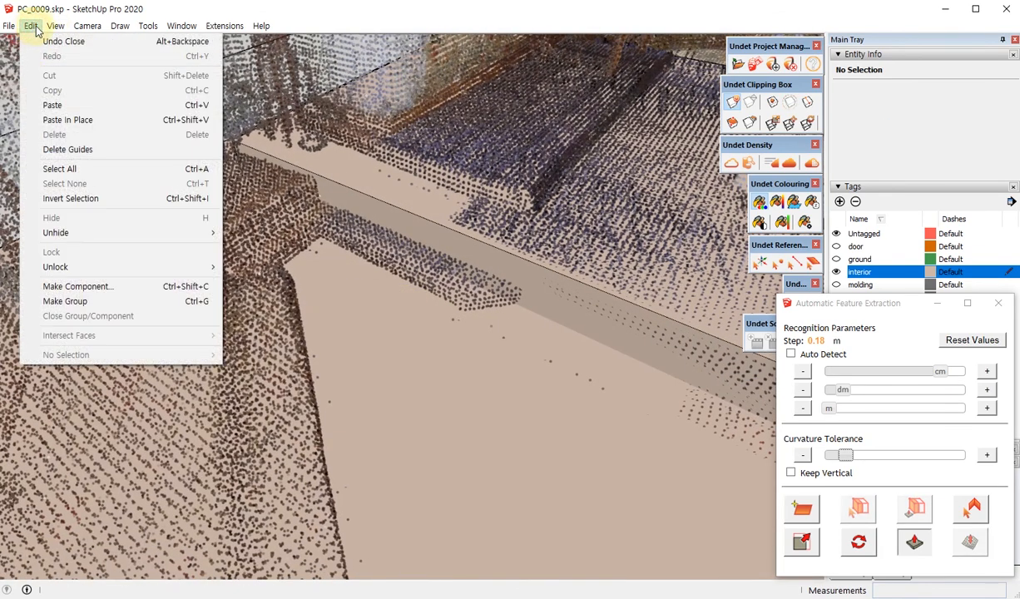
{"action": "left_click", "coordinate": [90, 120]}
- Push/Pull the pasted stepped profile outward to the depth of the scanned step
{"action": "middle_click_drag", "start_coordinate": [448, 291], "coordinate": [487, 291]}
{"action": "key", "text": "p"}
{"action": "left_click_drag", "start_coordinate": [490, 290], "coordinate": [468, 331]}
- Draw a diagonal line about 264 mm long across the outer corner of the low step's top face
{"action": "scroll", "coordinate": [479, 307], "scroll_direction": "up", "scroll_amount": 2}
{"action": "key", "text": "l"}
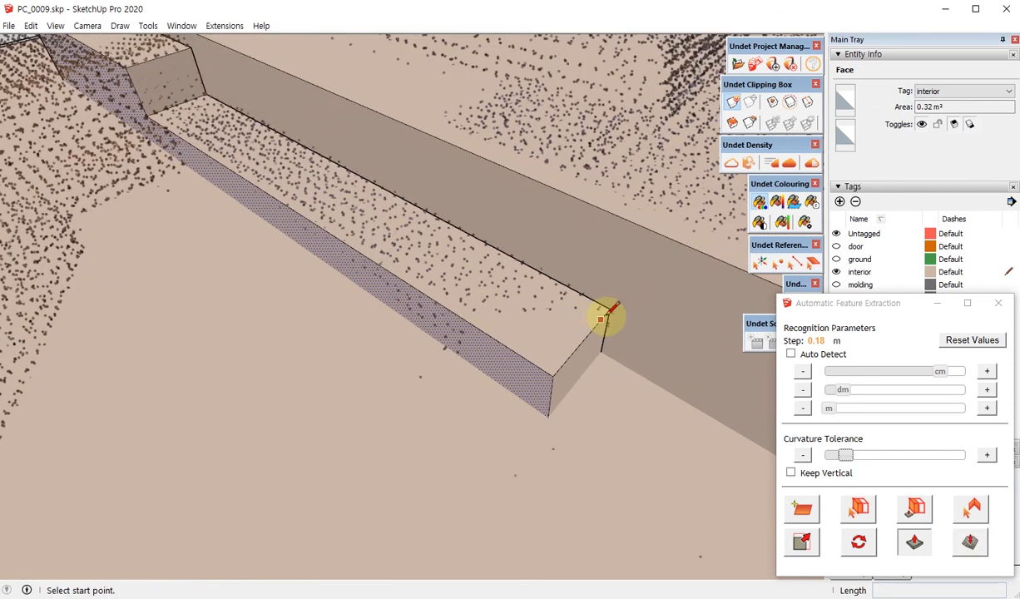
{"action": "left_click", "coordinate": [610, 310]}
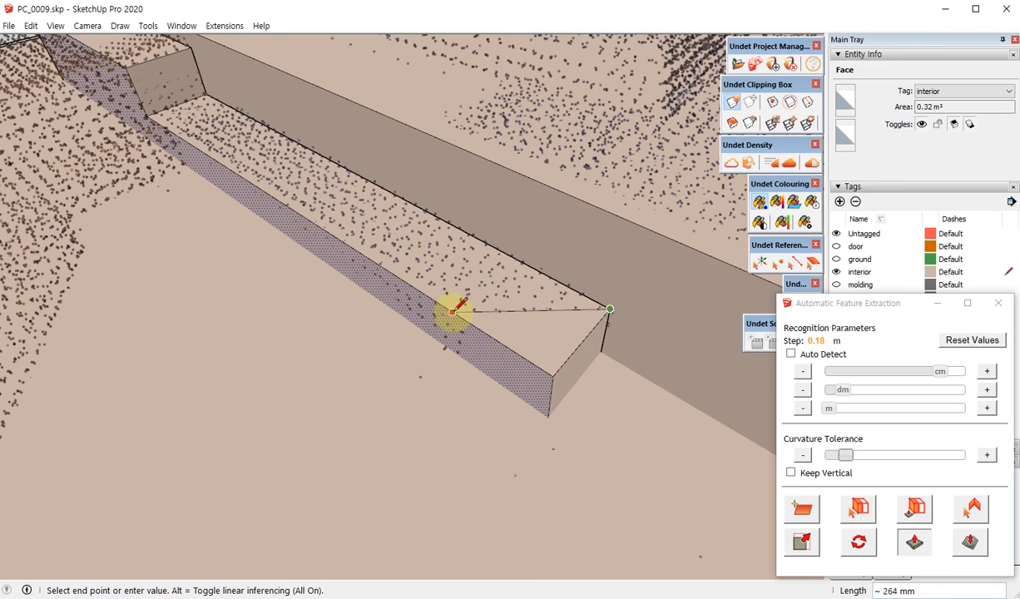
- Try to push the triangular corner of the low step's top face downward with Push/Pull
{"action": "key", "text": "p"}
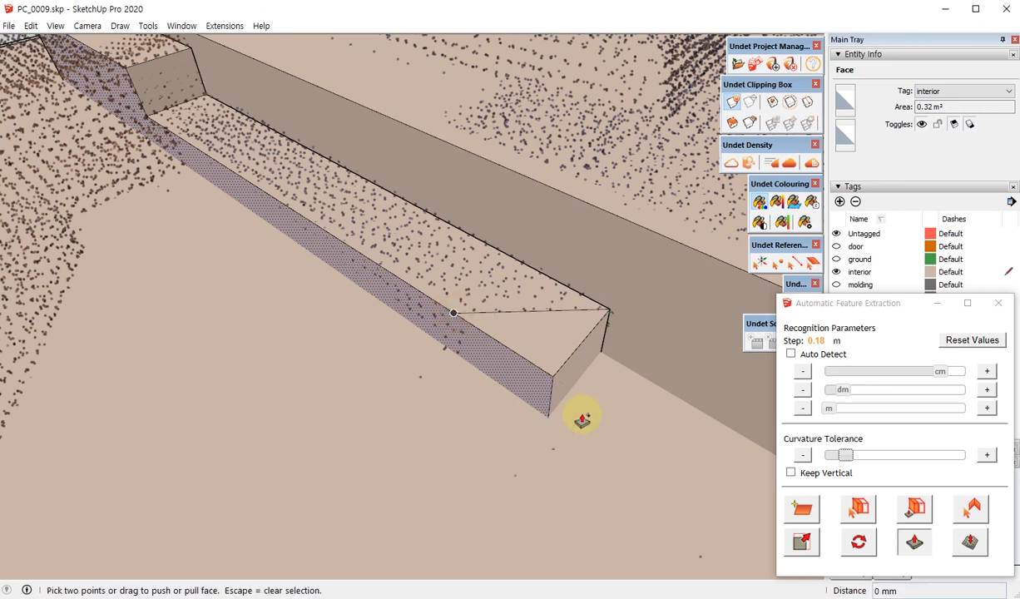
{"action": "left_click_drag", "start_coordinate": [542, 341], "coordinate": [458, 372]}
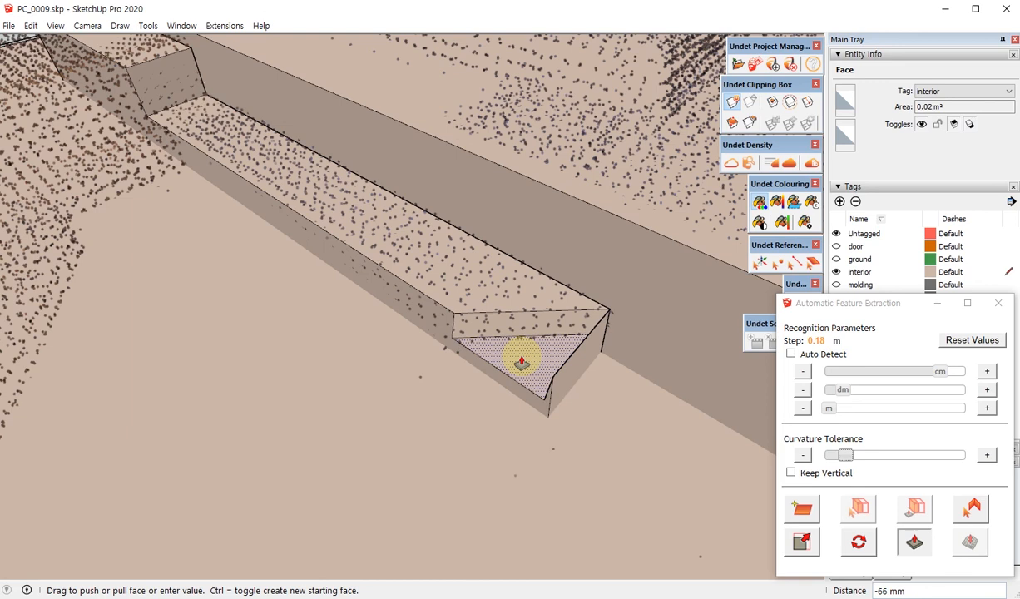
{"action": "middle_click_drag", "start_coordinate": [545, 351], "coordinate": [667, 221]}
{"action": "key", "text": "space"}
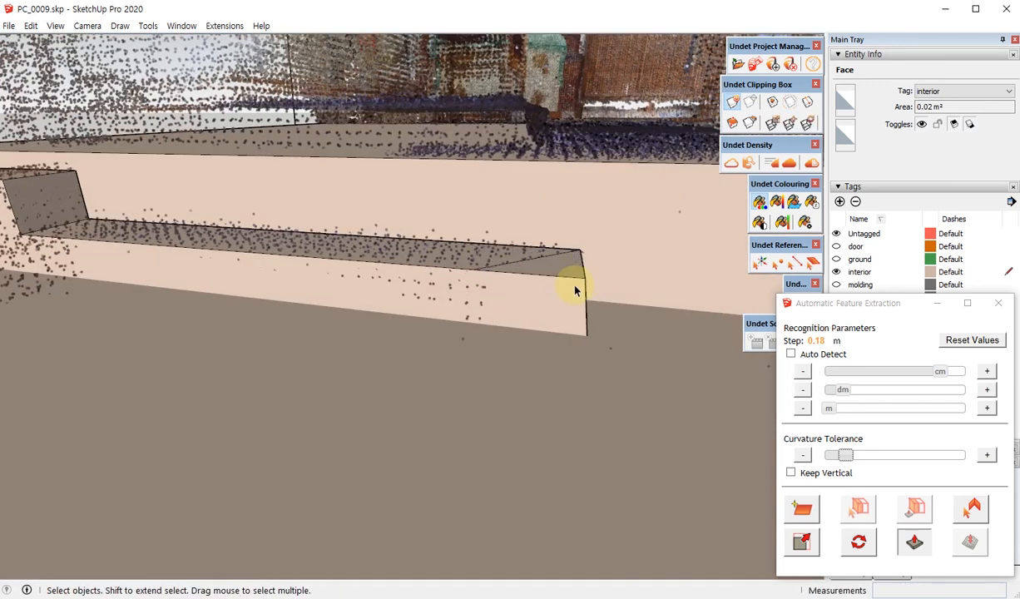
{"action": "middle_click_drag", "start_coordinate": [571, 264], "coordinate": [569, 312]}
{"action": "key", "text": "p"}
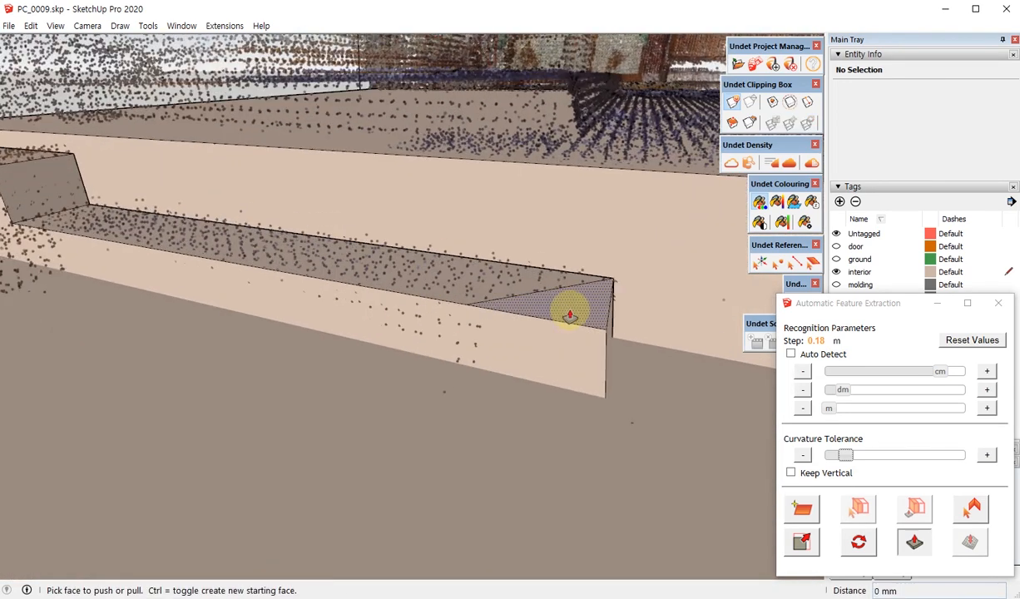
{"action": "left_click", "coordinate": [571, 313]}
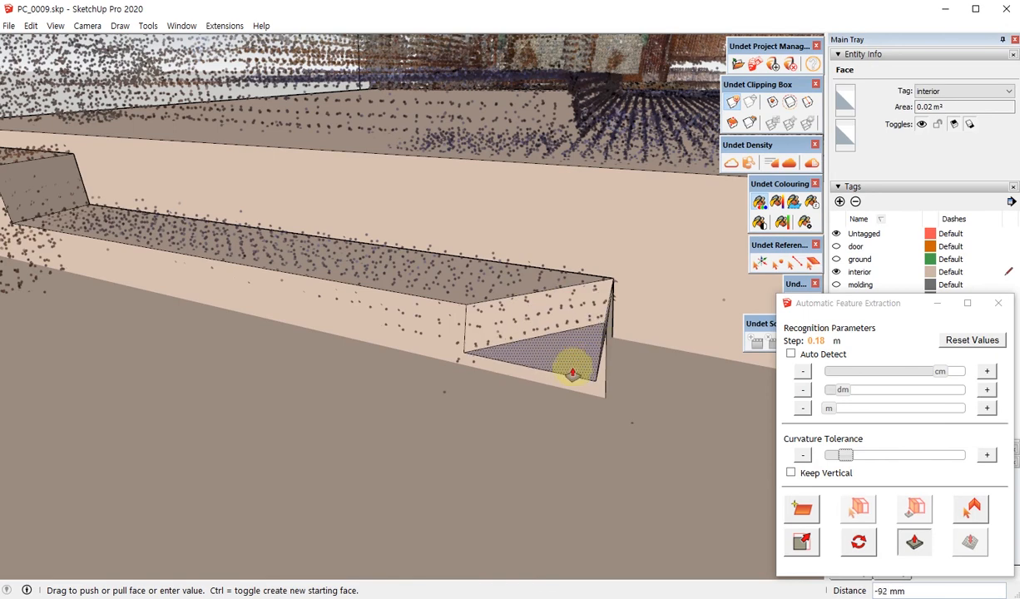
{"action": "key", "text": "space"}
- Select all connected geometry of the stepped solid, group it, and open the group for editing
{"action": "middle_click_drag", "start_coordinate": [516, 298], "coordinate": [528, 360]}
{"action": "scroll", "coordinate": [485, 296], "scroll_direction": "down", "scroll_amount": 2}
{"action": "double_click", "coordinate": [488, 305]}
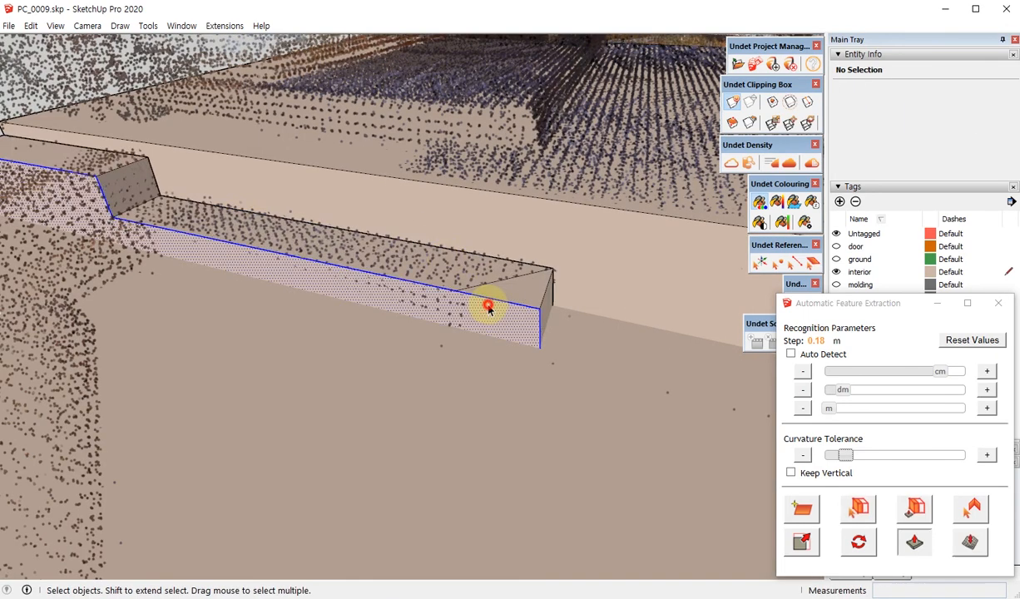
{"action": "triple_click", "coordinate": [487, 306]}
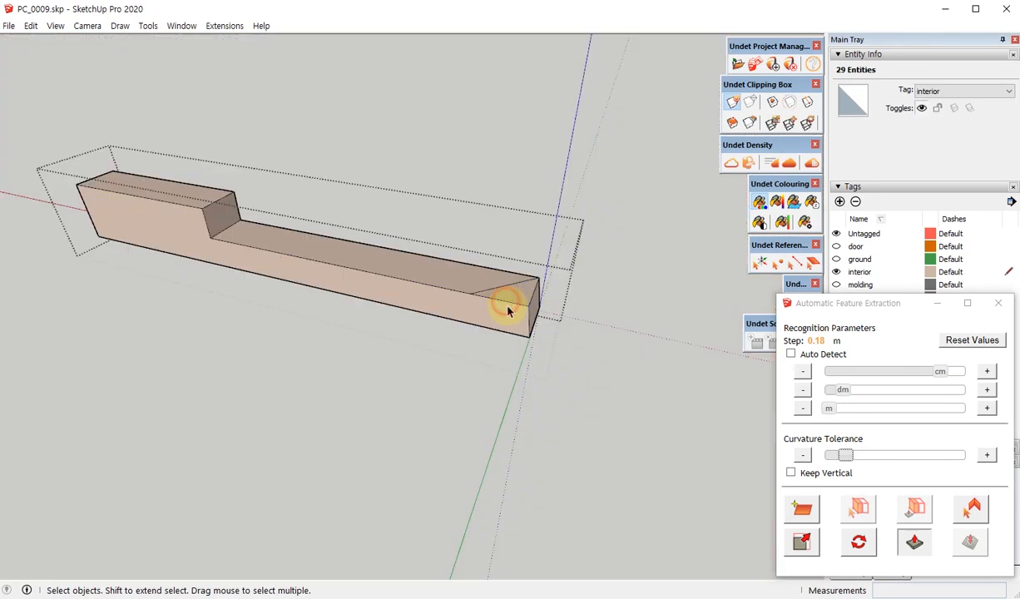
- Draw a vertical line about 120 mm down the step's front face from the diagonal's end to the bottom edge
{"action": "key", "text": "l"}
{"action": "scroll", "coordinate": [485, 295], "scroll_direction": "up", "scroll_amount": 4}
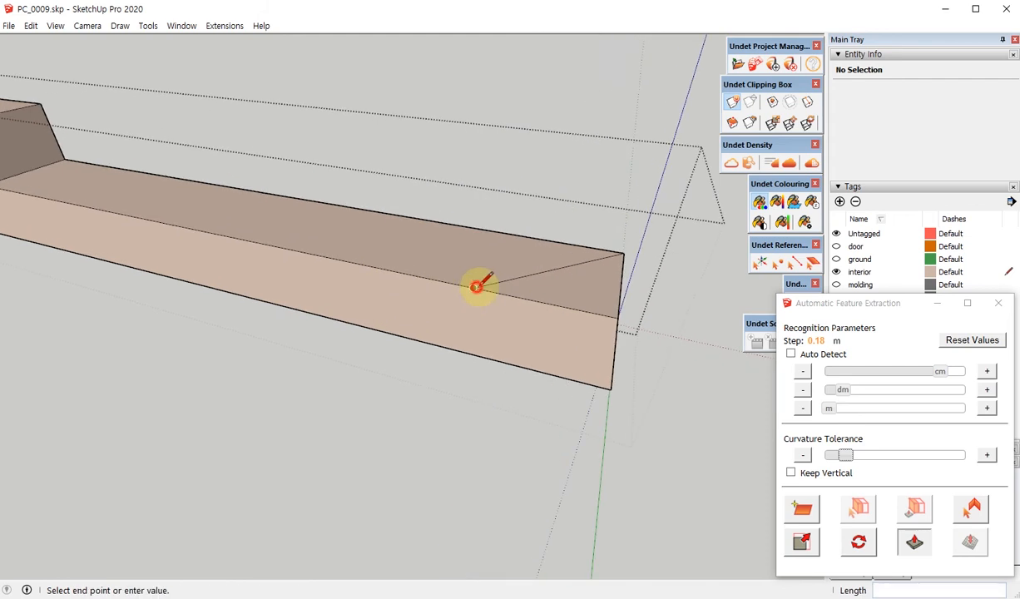
{"action": "middle_click_drag", "start_coordinate": [626, 325], "coordinate": [455, 303]}
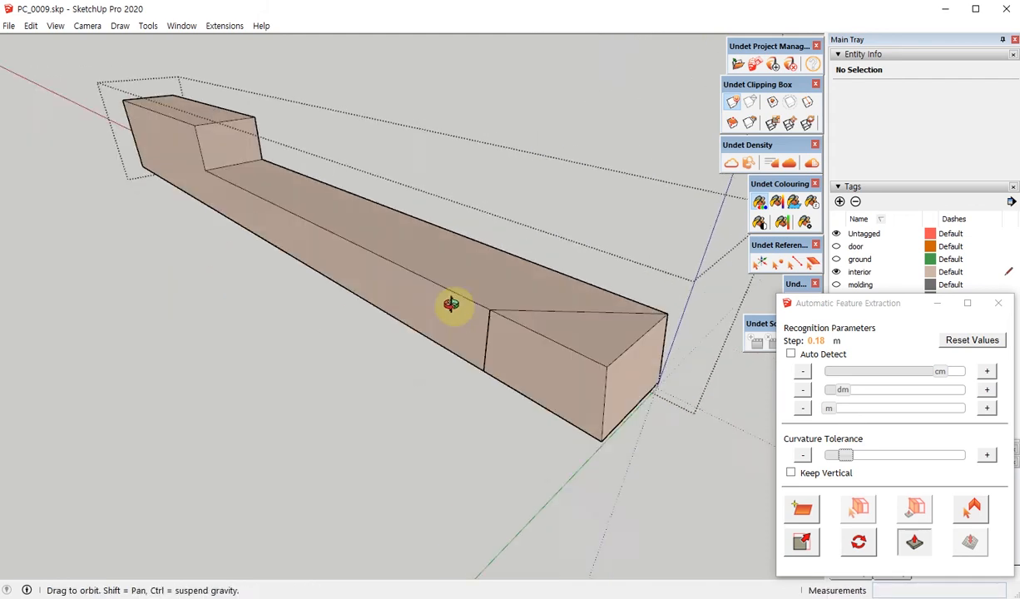
{"action": "key", "text": "space"}
{"action": "middle_click_drag", "start_coordinate": [608, 433], "coordinate": [661, 478]}
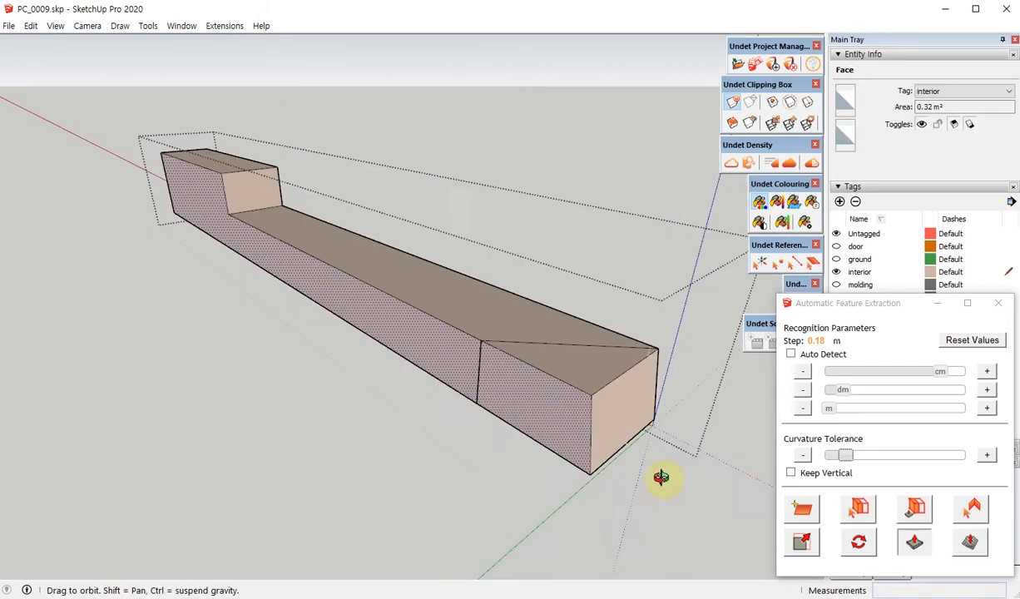
{"action": "scroll", "coordinate": [528, 325], "scroll_direction": "up", "scroll_amount": 3}
{"action": "key", "text": "l"}
{"action": "left_click", "coordinate": [505, 309]}
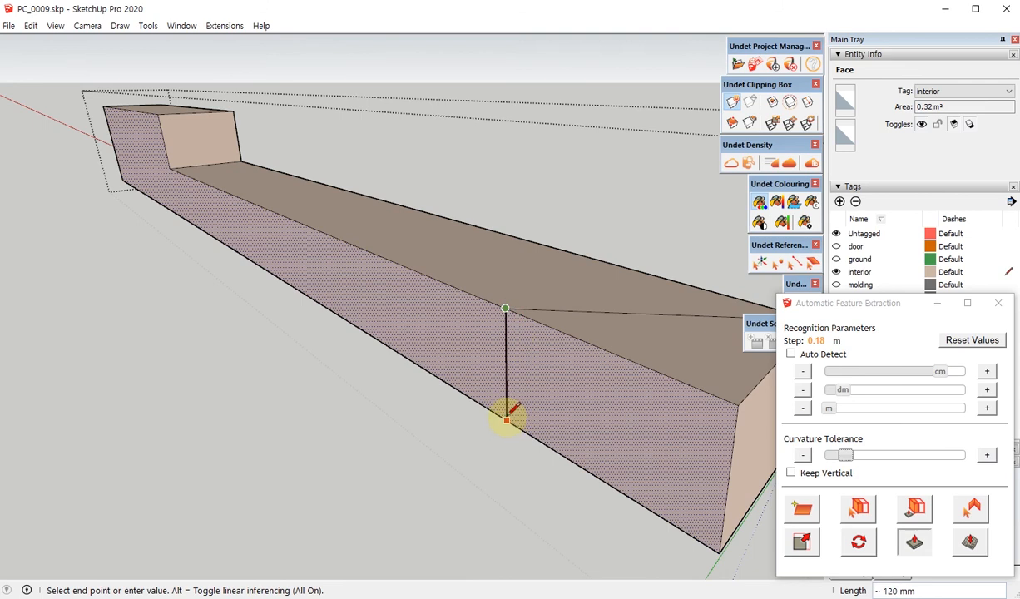
{"action": "left_click", "coordinate": [497, 413]}
- Draw the matching diagonal across the step's underside from the vertical line's lower end to the back corner
{"action": "scroll", "coordinate": [228, 357], "scroll_direction": "down", "scroll_amount": 3}
{"action": "middle_click_drag", "start_coordinate": [228, 357], "coordinate": [697, 307]}
{"action": "middle_click_drag", "start_coordinate": [352, 332], "coordinate": [272, 422]}
{"action": "left_click", "coordinate": [272, 422]}
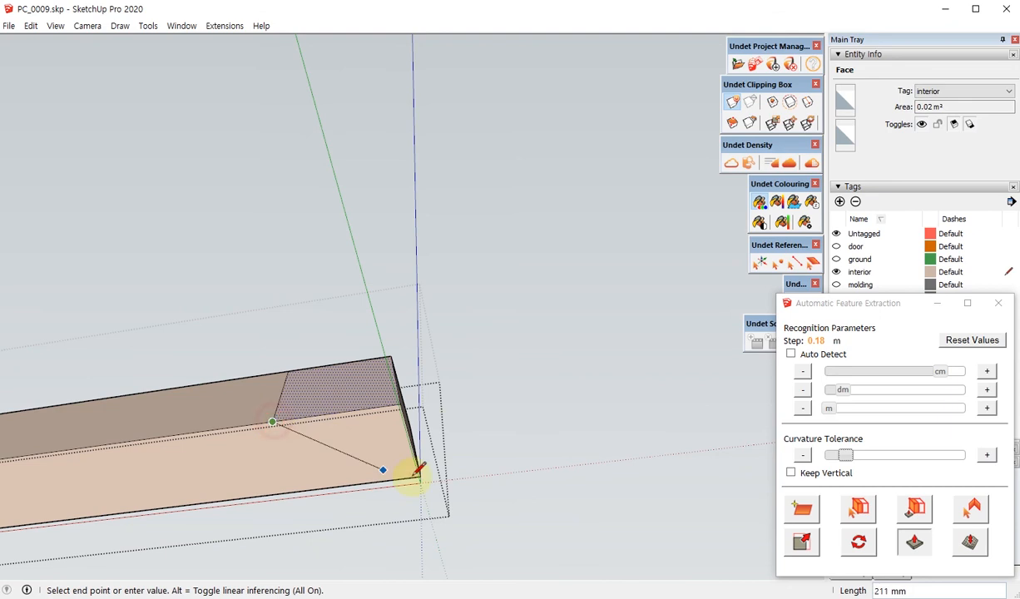
{"action": "left_click", "coordinate": [418, 473]}
- Delete the faces and edges of the step's triangular corner outside the diagonal lines
{"action": "key", "text": "space"}
{"action": "middle_click_drag", "start_coordinate": [420, 432], "coordinate": [417, 364]}
{"action": "left_click_drag", "start_coordinate": [383, 287], "coordinate": [441, 383]}
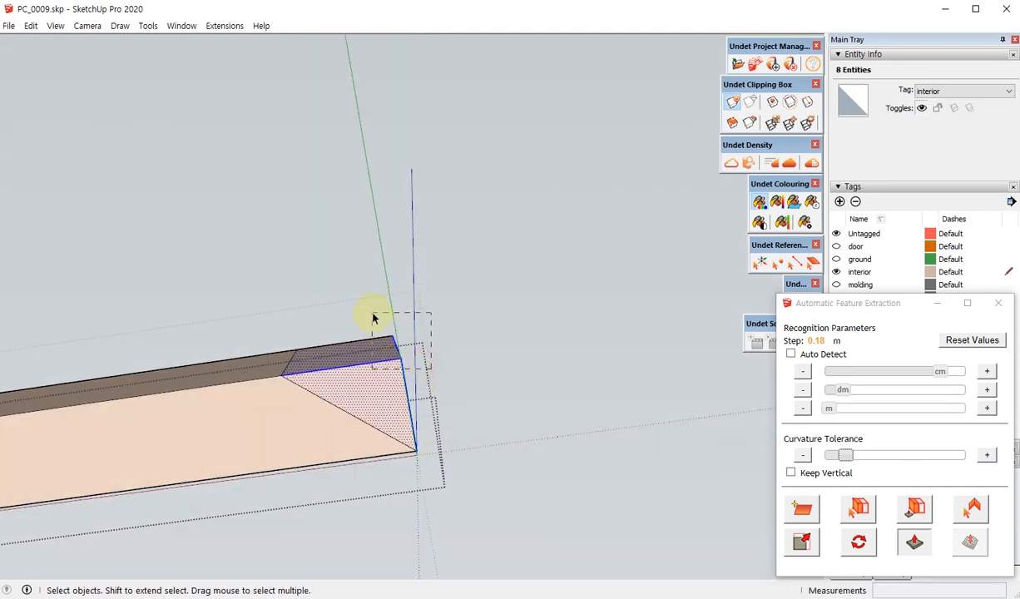
{"action": "mouse_move", "coordinate": [373, 318]}
{"action": "middle_mouse_down"}
{"action": "mouse_move", "coordinate": [383, 423]}
{"action": "mouse_move", "coordinate": [358, 464]}
{"action": "mouse_move", "coordinate": [463, 312]}
{"action": "mouse_move", "coordinate": [439, 578]}
{"action": "mouse_move", "coordinate": [385, 351]}
{"action": "middle_mouse_up"}
{"action": "key", "text": "Delete"}
- Close the open cut corner with a diagonal line about 301 mm long, and erase that line once the slanted face is filled
{"action": "key", "text": "l"}
{"action": "left_click", "coordinate": [383, 337]}
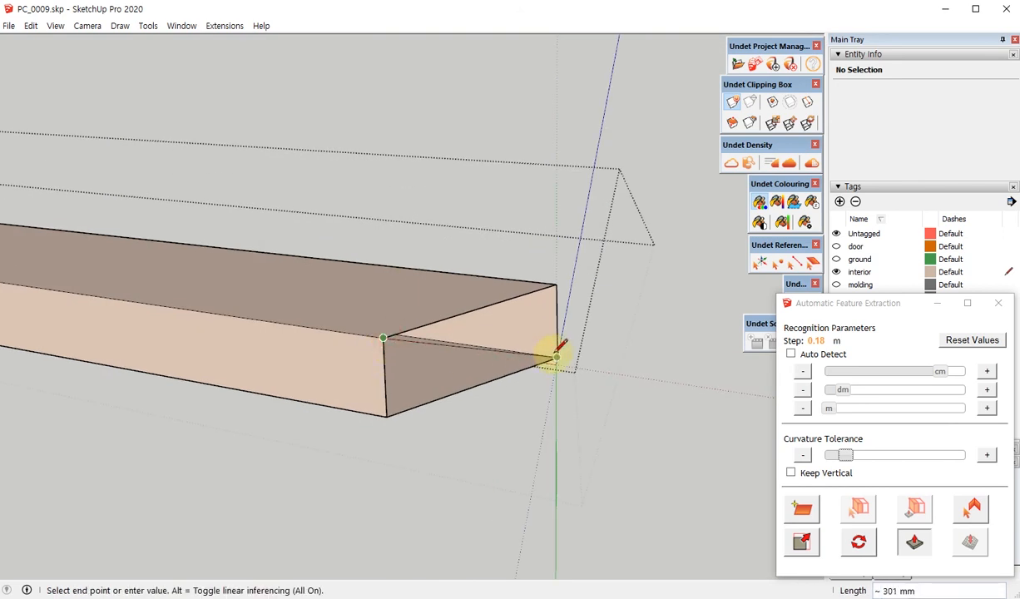
{"action": "left_click", "coordinate": [556, 354]}
{"action": "key", "text": "space"}
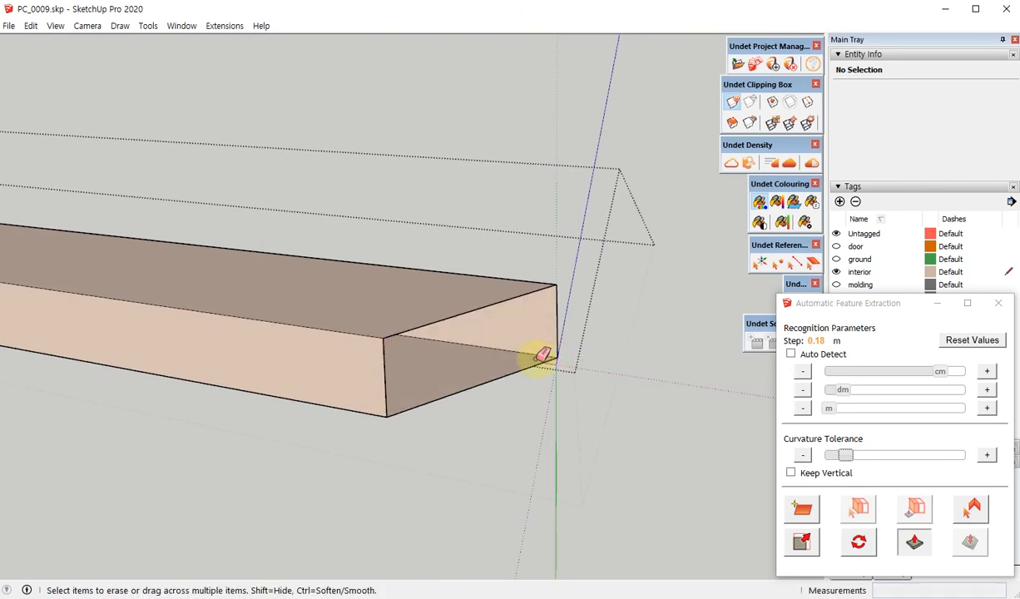
{"action": "scroll", "coordinate": [549, 380], "scroll_direction": "down", "scroll_amount": 3}
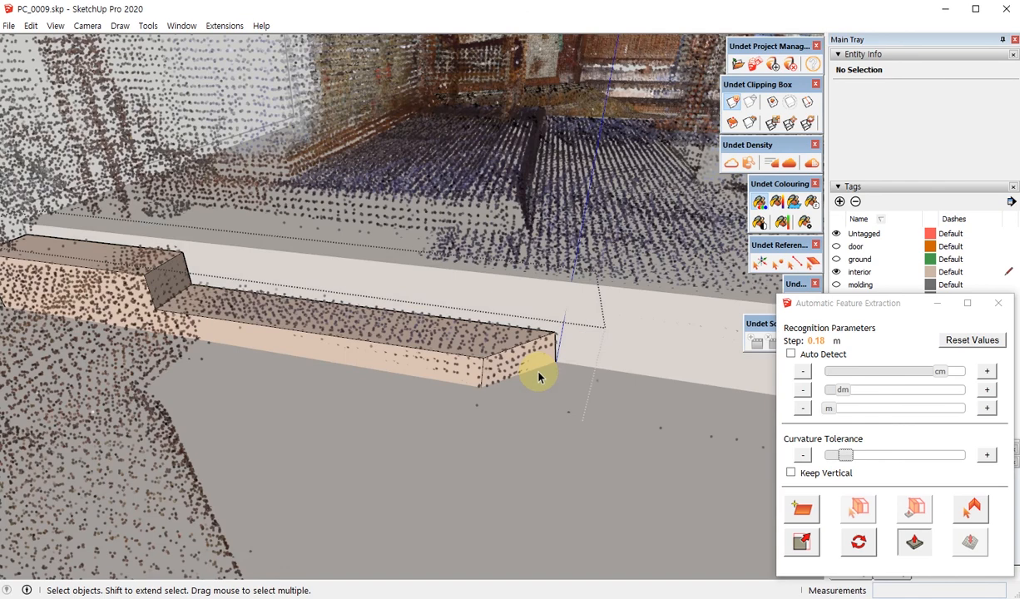
- Draw a vertical line about 121 mm long down the step's front face, just beyond the upper block, following the point cloud
{"action": "middle_click_drag", "start_coordinate": [538, 371], "coordinate": [533, 516]}
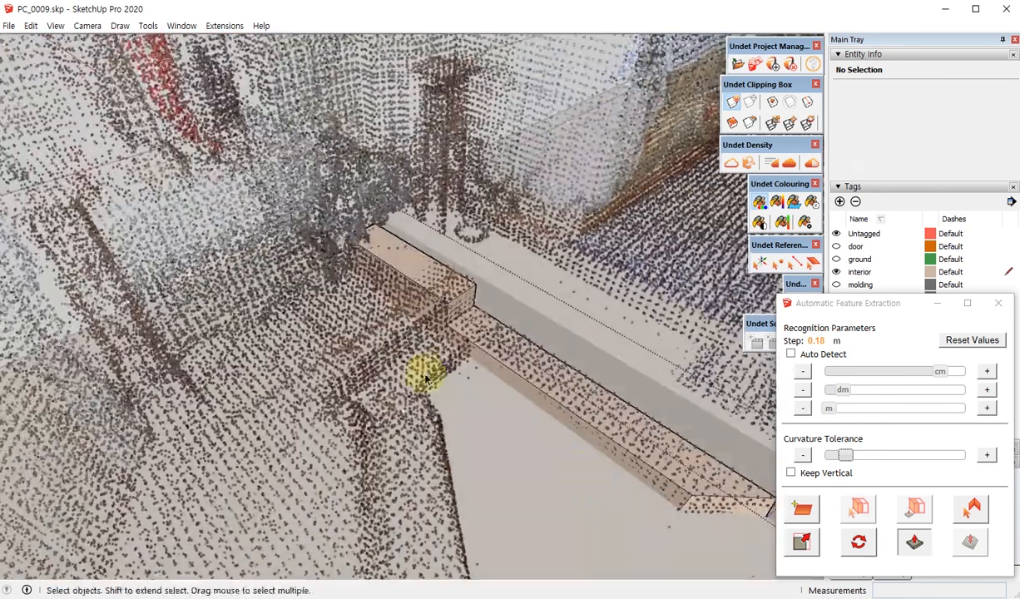
{"action": "scroll", "coordinate": [459, 337], "scroll_direction": "up", "scroll_amount": 3}
{"action": "middle_click_drag", "start_coordinate": [478, 337], "coordinate": [526, 331]}
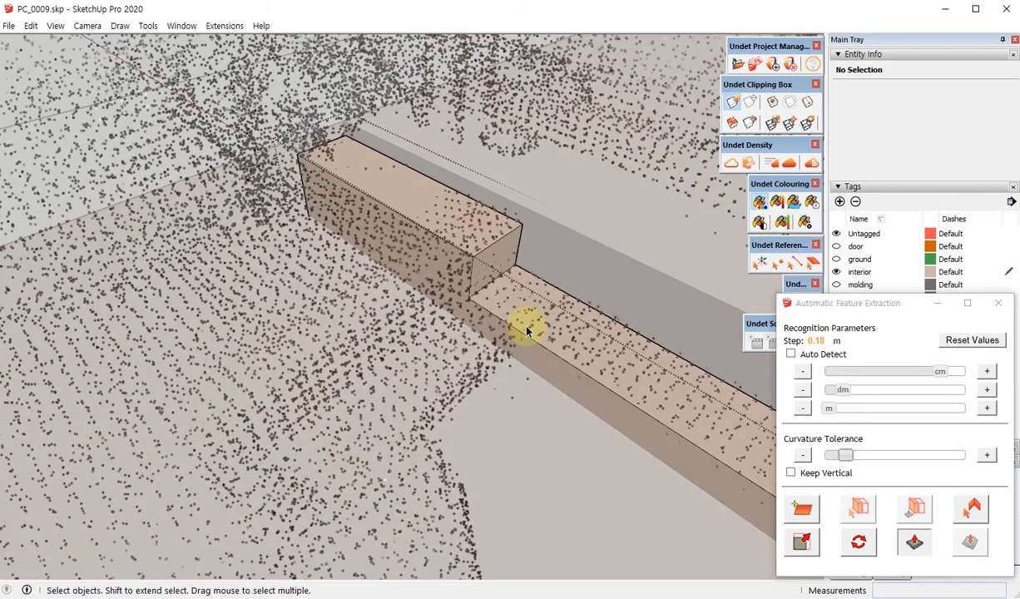
{"action": "double_click", "coordinate": [505, 346]}
{"action": "scroll", "coordinate": [508, 333], "scroll_direction": "up", "scroll_amount": 1}
{"action": "key", "text": "l"}
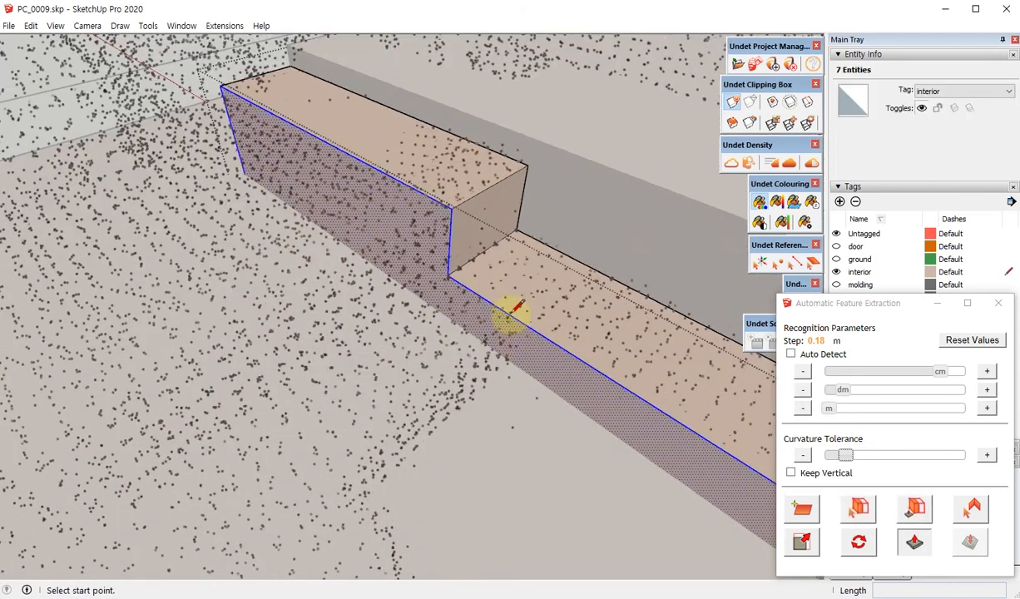
{"action": "middle_click_drag", "start_coordinate": [513, 348], "coordinate": [617, 291]}
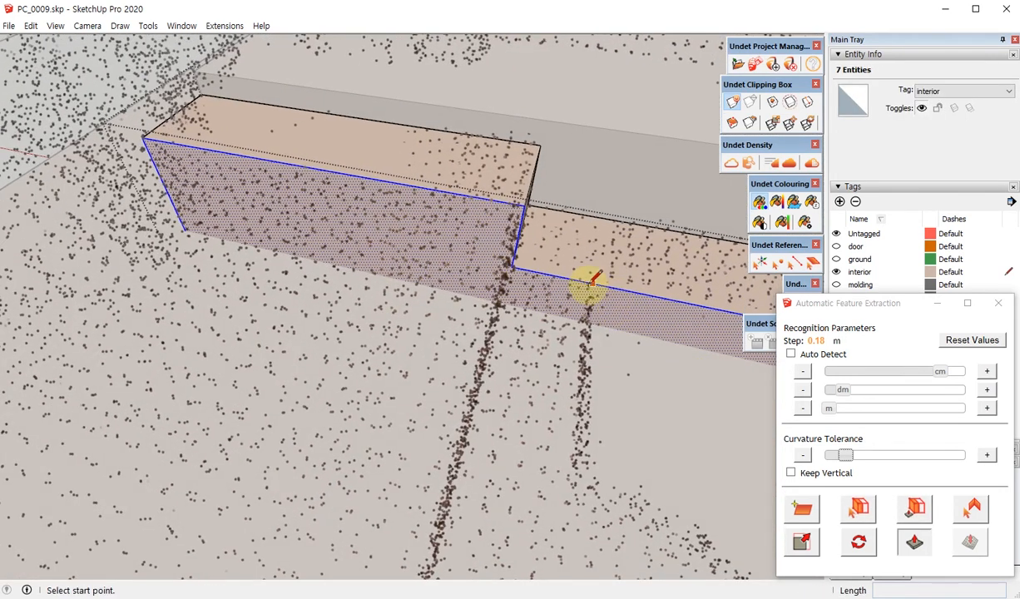
{"action": "left_click", "coordinate": [587, 279]}
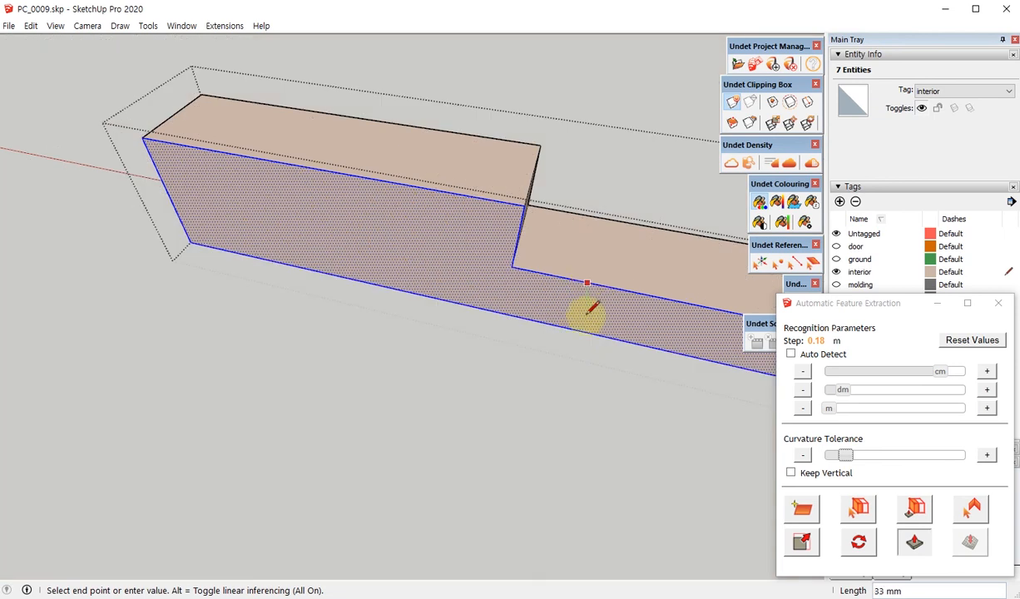
{"action": "left_click", "coordinate": [580, 330]}
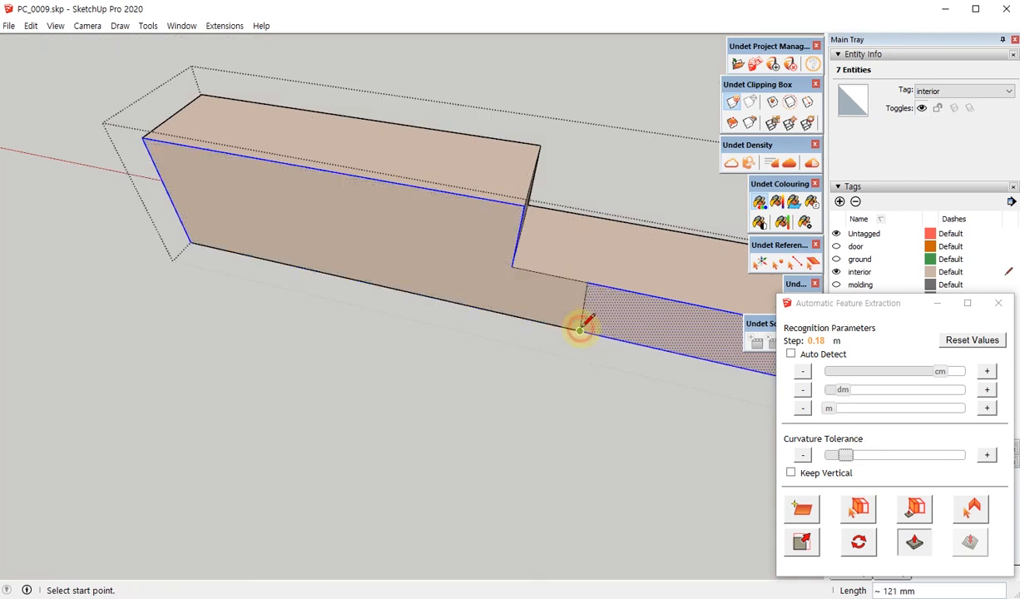
- Push/Pull the front face on the upper block's side of the line outward by 600 mm to match the scan
{"action": "middle_click_drag", "start_coordinate": [574, 326], "coordinate": [541, 307]}
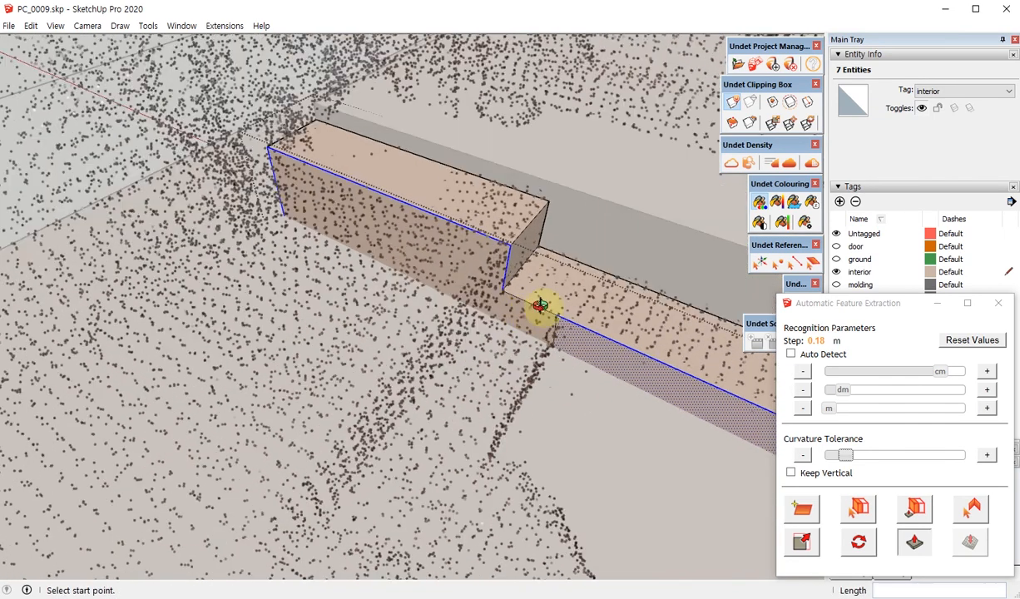
{"action": "key", "text": "p"}
{"action": "left_click", "coordinate": [495, 333]}
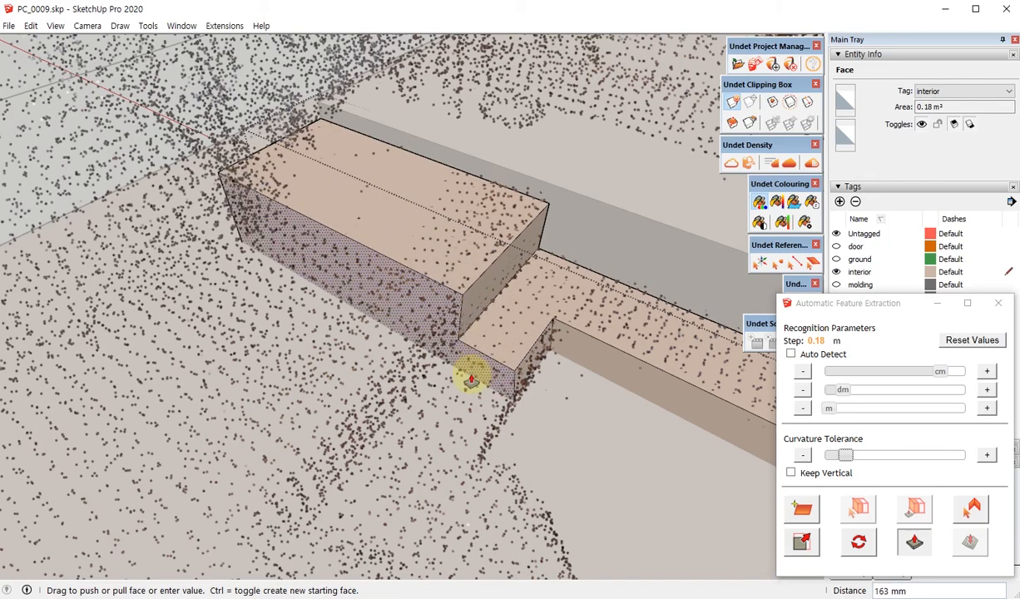
{"action": "middle_click_drag", "start_coordinate": [456, 409], "coordinate": [459, 378]}
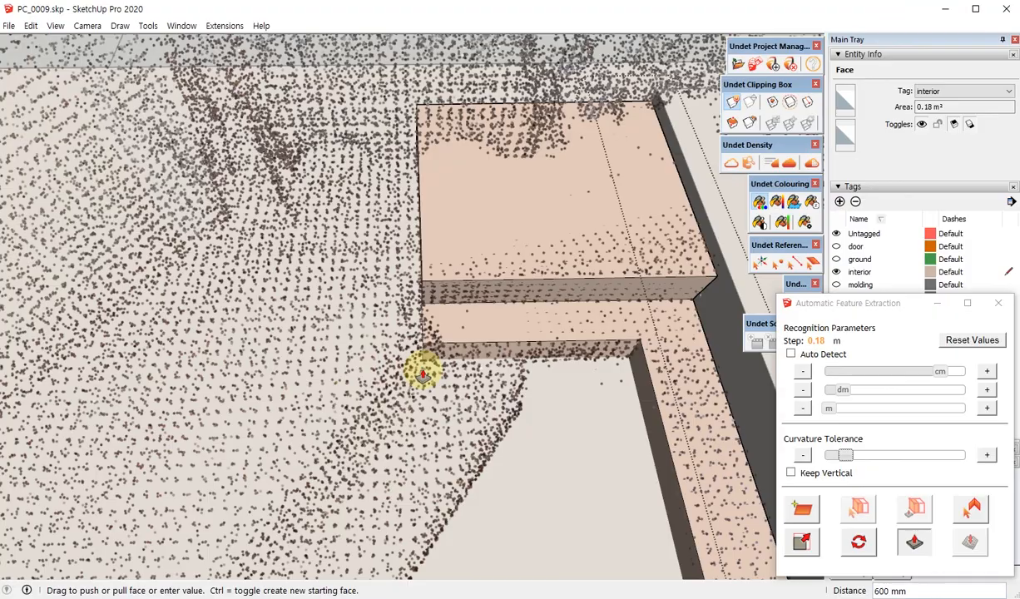
{"action": "middle_click_drag", "start_coordinate": [541, 367], "coordinate": [485, 289]}
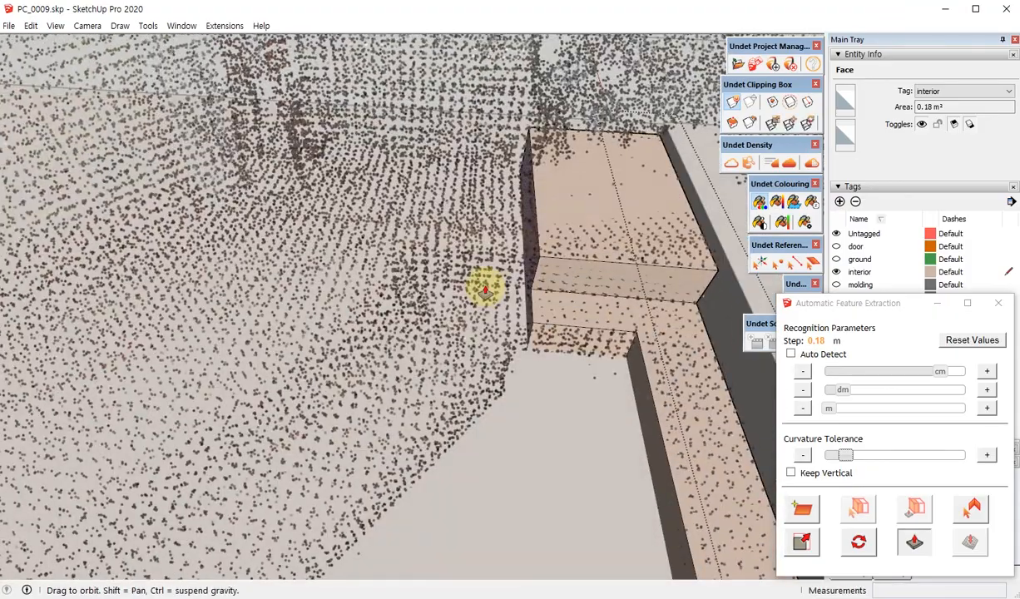
{"action": "middle_click_drag", "start_coordinate": [433, 311], "coordinate": [444, 269]}
{"action": "middle_click_drag", "start_coordinate": [505, 281], "coordinate": [451, 360]}
- Draw a vertical line down the lower step's riser from the midpoint of its top edge to the bottom edge
{"action": "scroll", "coordinate": [491, 325], "scroll_direction": "up", "scroll_amount": 3}
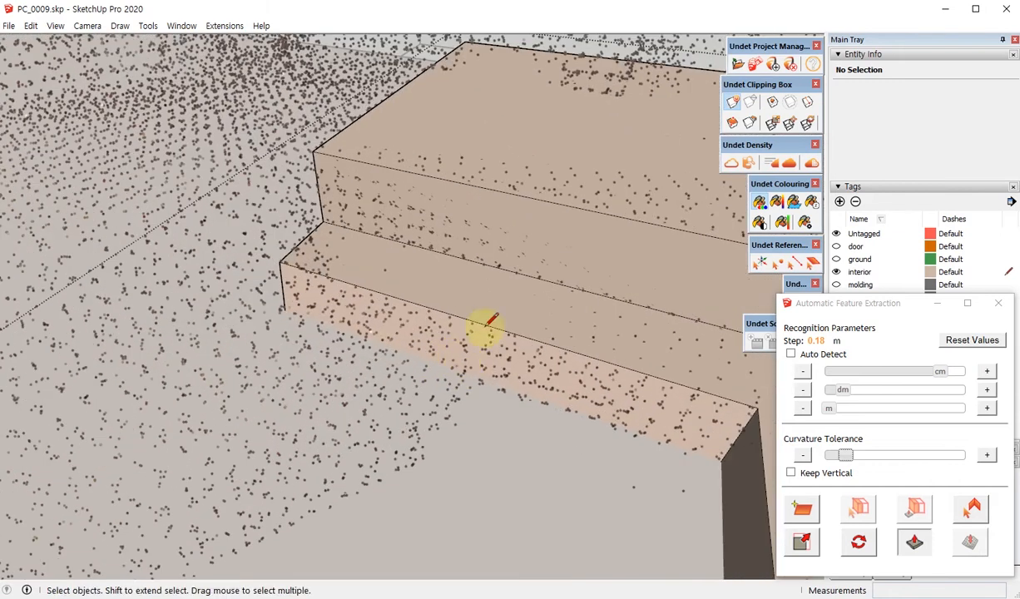
{"action": "middle_click_drag", "start_coordinate": [446, 416], "coordinate": [535, 312]}
{"action": "scroll", "coordinate": [514, 309], "scroll_direction": "up", "scroll_amount": 2}
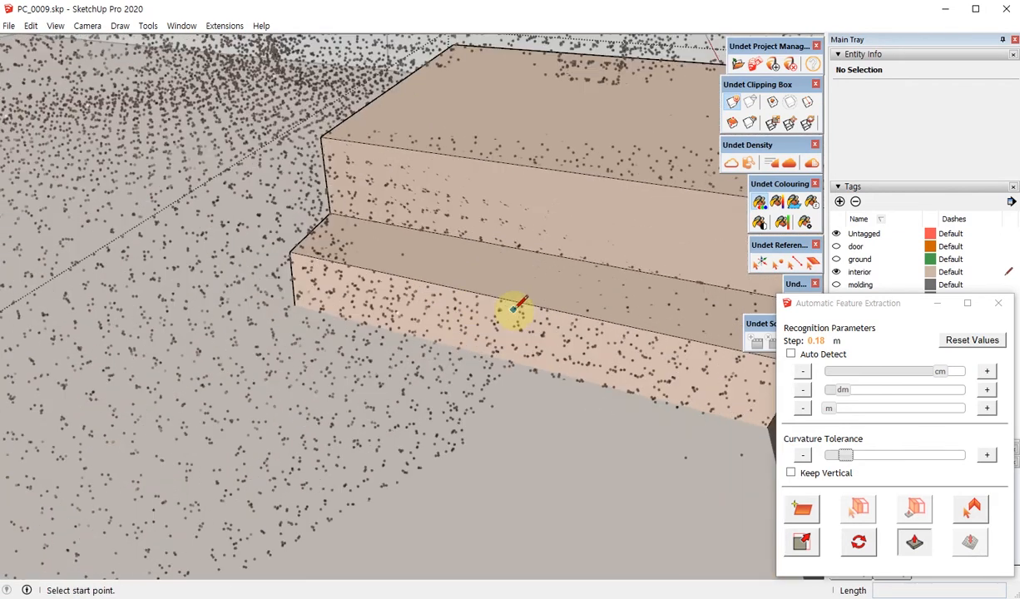
{"action": "middle_click_drag", "start_coordinate": [499, 330], "coordinate": [520, 269]}
{"action": "left_click", "coordinate": [481, 441]}
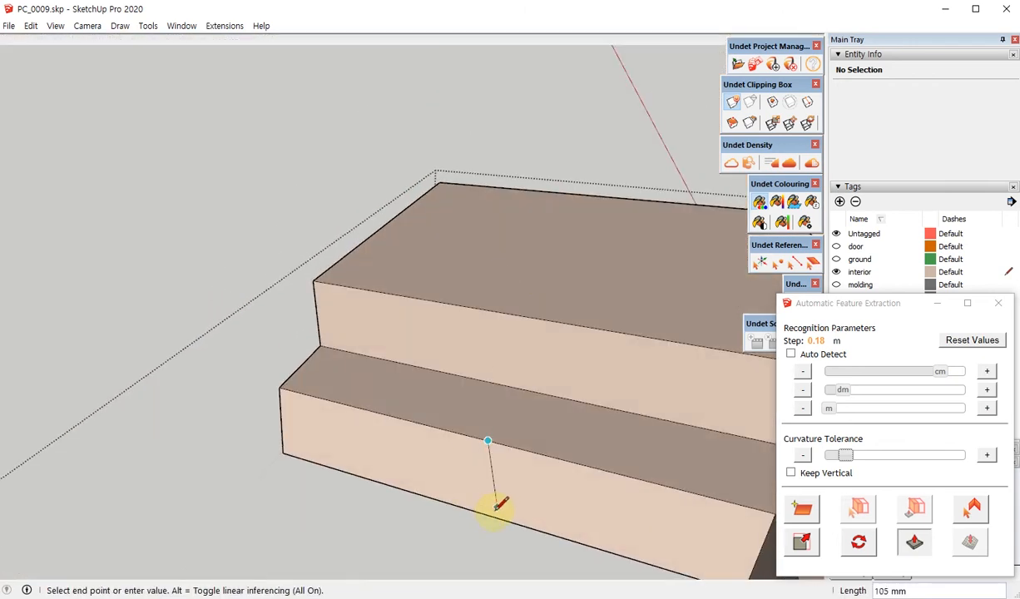
{"action": "scroll", "coordinate": [542, 350], "scroll_direction": "down", "scroll_amount": 3}
{"action": "key", "text": "space"}
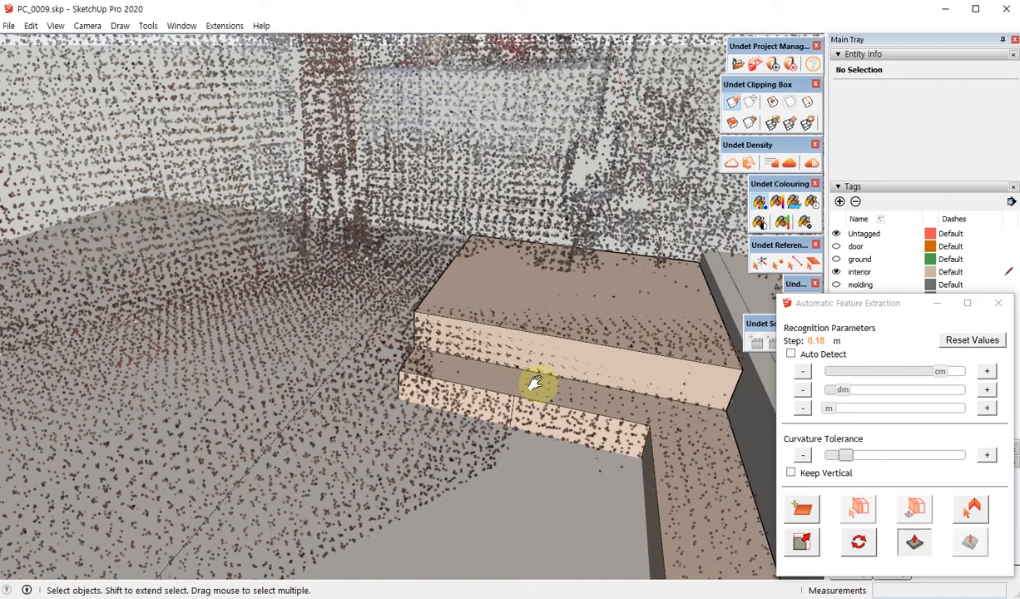
- Push/Pull the outer half of the lower riser outward by about 150 mm to match the point cloud
{"action": "mouse_move", "coordinate": [535, 383]}
{"action": "middle_mouse_down"}
{"action": "mouse_move", "coordinate": [505, 405]}
{"action": "mouse_move", "coordinate": [541, 369]}
{"action": "middle_mouse_up"}
{"action": "key", "text": "p"}
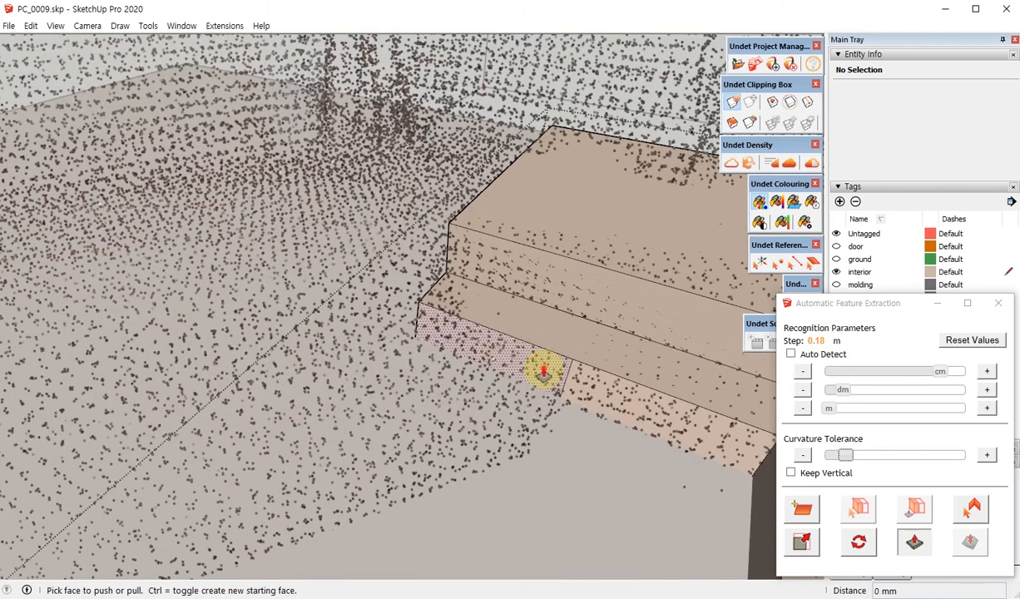
{"action": "left_click", "coordinate": [539, 374]}
{"action": "middle_click_drag", "start_coordinate": [525, 441], "coordinate": [553, 492]}
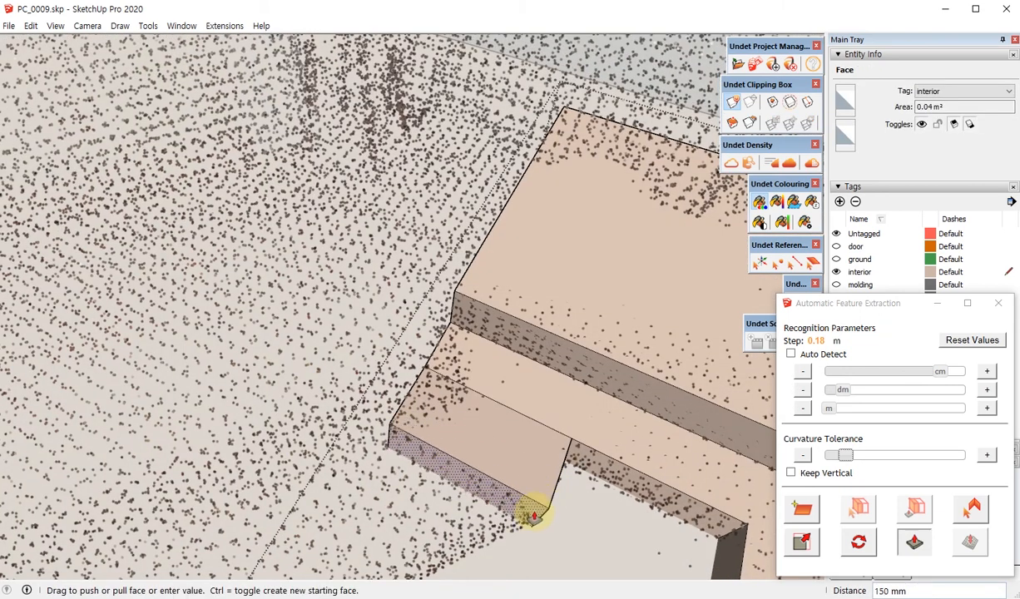
{"action": "left_click", "coordinate": [534, 517]}
- Push the small extension's side face inward by 16 mm to fit the point cloud
{"action": "middle_click_drag", "start_coordinate": [444, 421], "coordinate": [468, 439]}
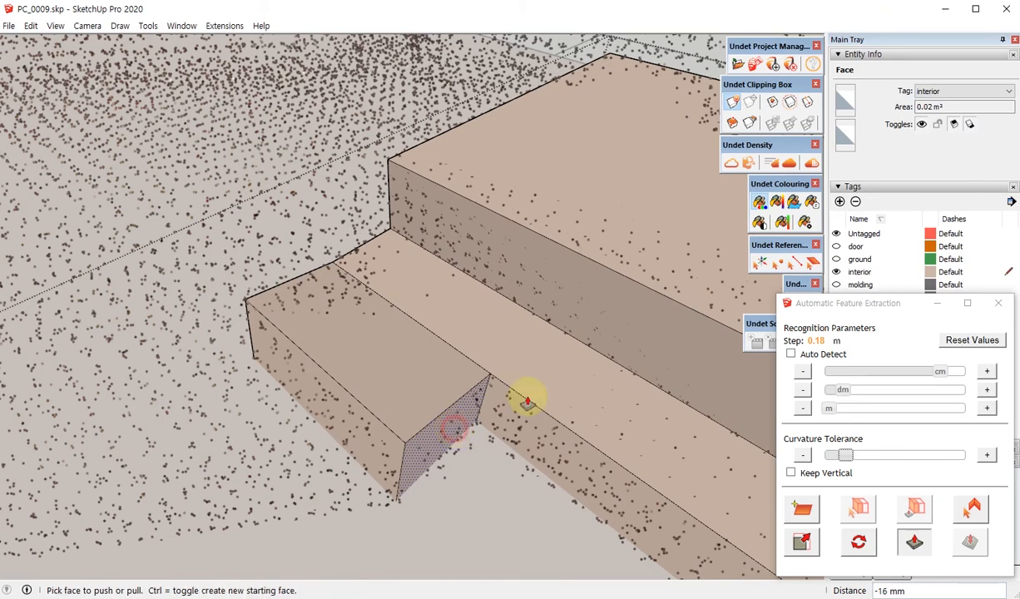
{"action": "scroll", "coordinate": [527, 402], "scroll_direction": "down", "scroll_amount": 2}
{"action": "middle_click_drag", "start_coordinate": [405, 443], "coordinate": [568, 353]}
{"action": "scroll", "coordinate": [594, 347], "scroll_direction": "down", "scroll_amount": 4}
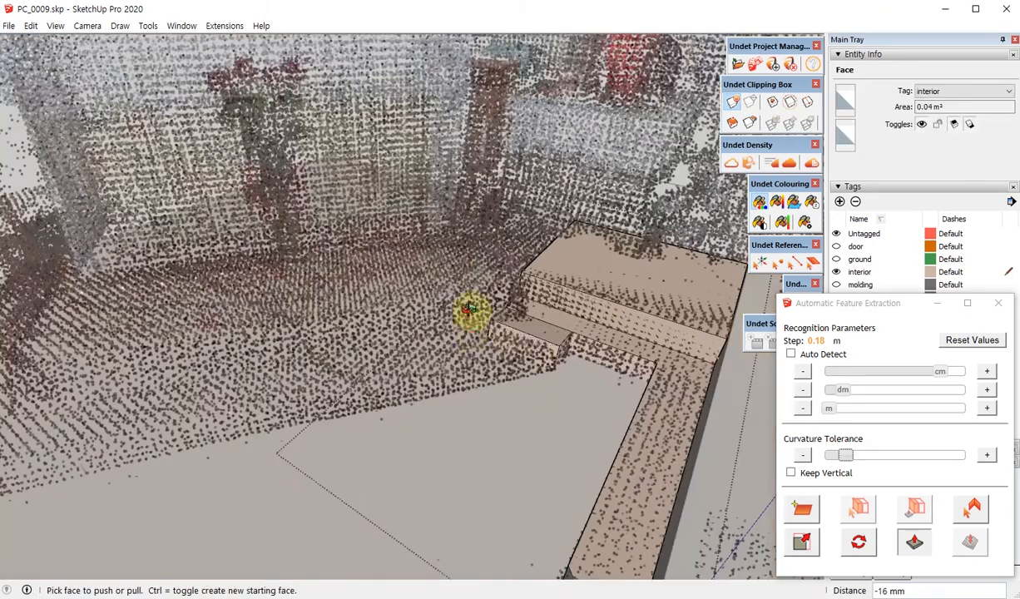
{"action": "middle_click_drag", "start_coordinate": [470, 311], "coordinate": [608, 366]}
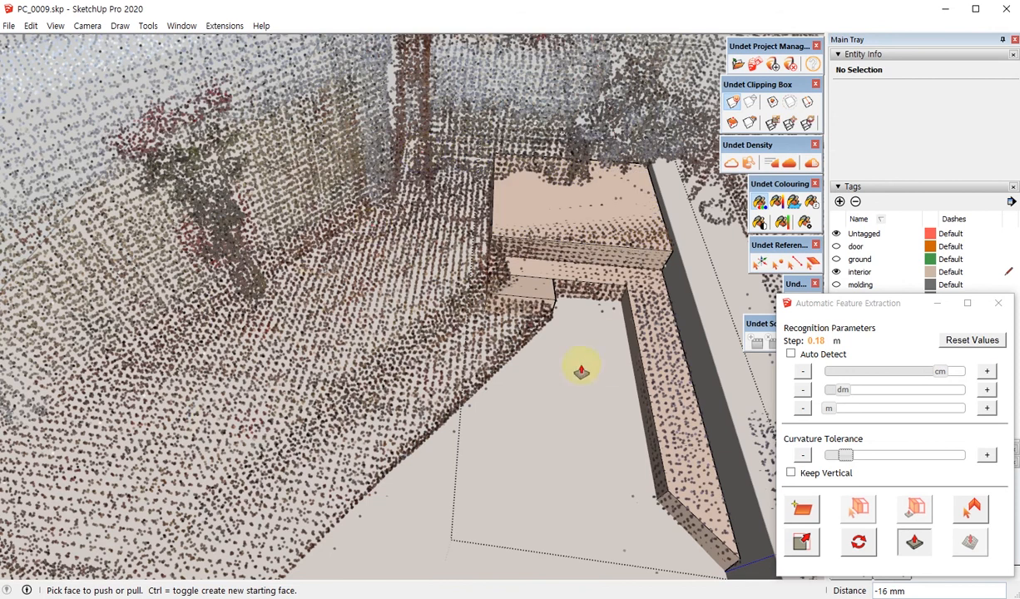
{"action": "middle_click_drag", "start_coordinate": [581, 371], "coordinate": [455, 337]}
{"action": "scroll", "coordinate": [453, 246], "scroll_direction": "up", "scroll_amount": 6}
- Erase the seam edge between the small extension and the lower step's tread
{"action": "key", "text": "space"}
{"action": "key", "text": "e"}
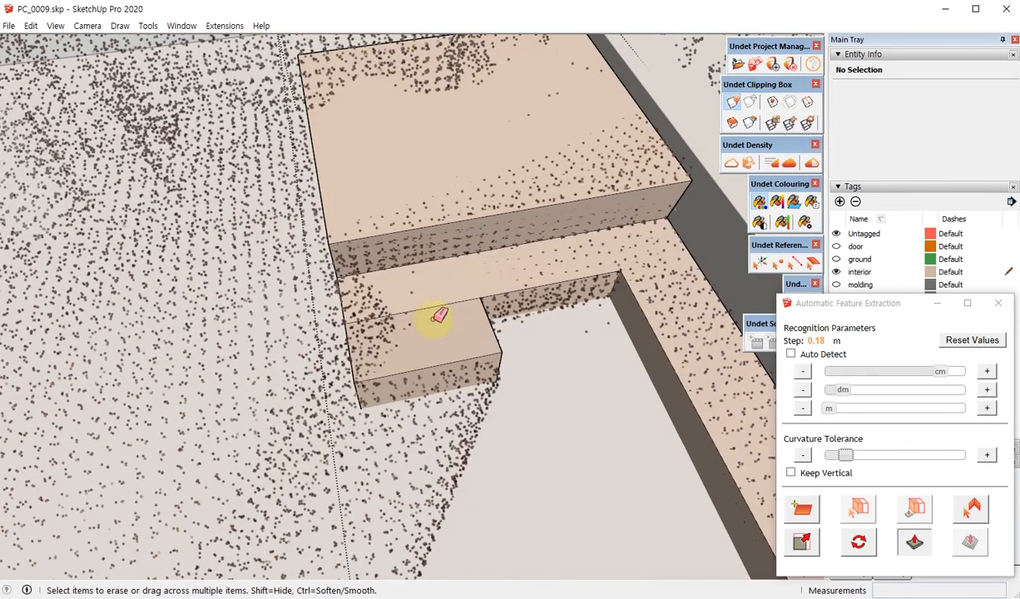
{"action": "left_click", "coordinate": [440, 310]}
{"action": "key", "text": "ctrl+z"}
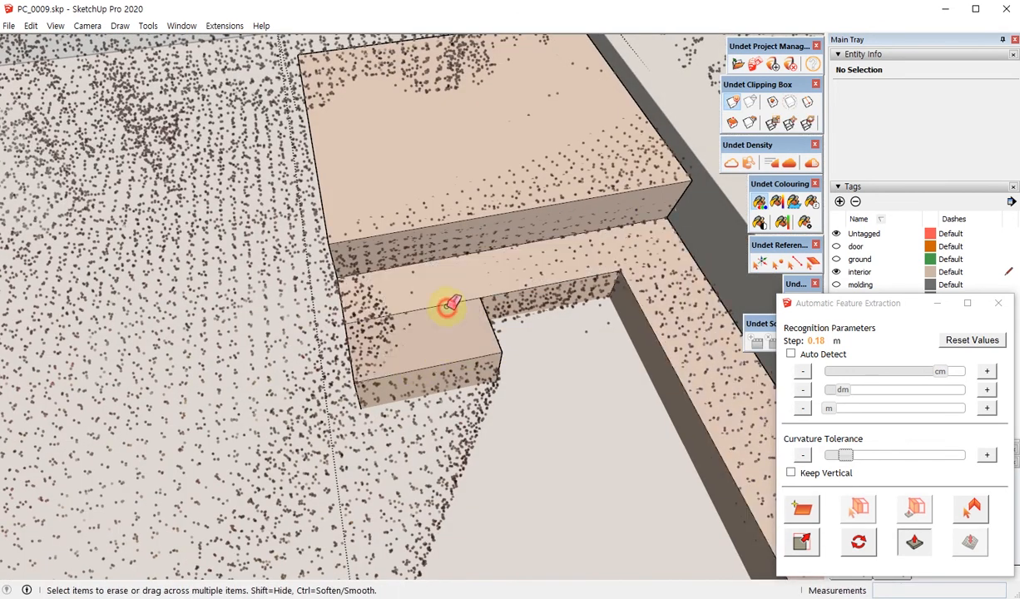
{"action": "mouse_move", "coordinate": [454, 290]}
{"action": "middle_mouse_down"}
{"action": "mouse_move", "coordinate": [522, 264]}
{"action": "mouse_move", "coordinate": [511, 275]}
{"action": "middle_mouse_up"}
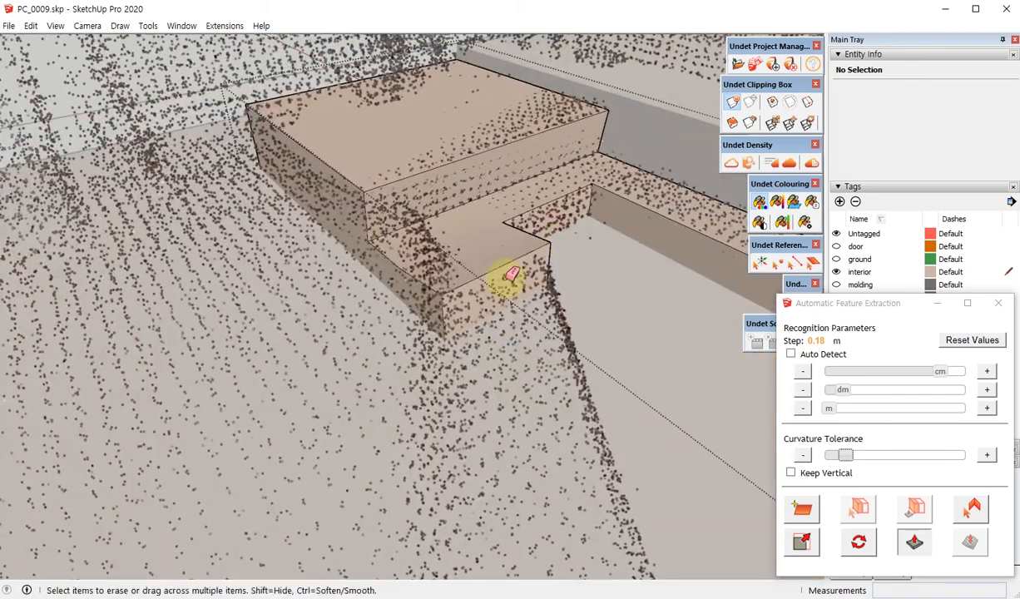
- Group all connected geometry of the extended stepped solid, and leave the enclosing group
{"action": "triple_click", "coordinate": [471, 275]}
{"action": "scroll", "coordinate": [353, 290], "scroll_direction": "down", "scroll_amount": 5}
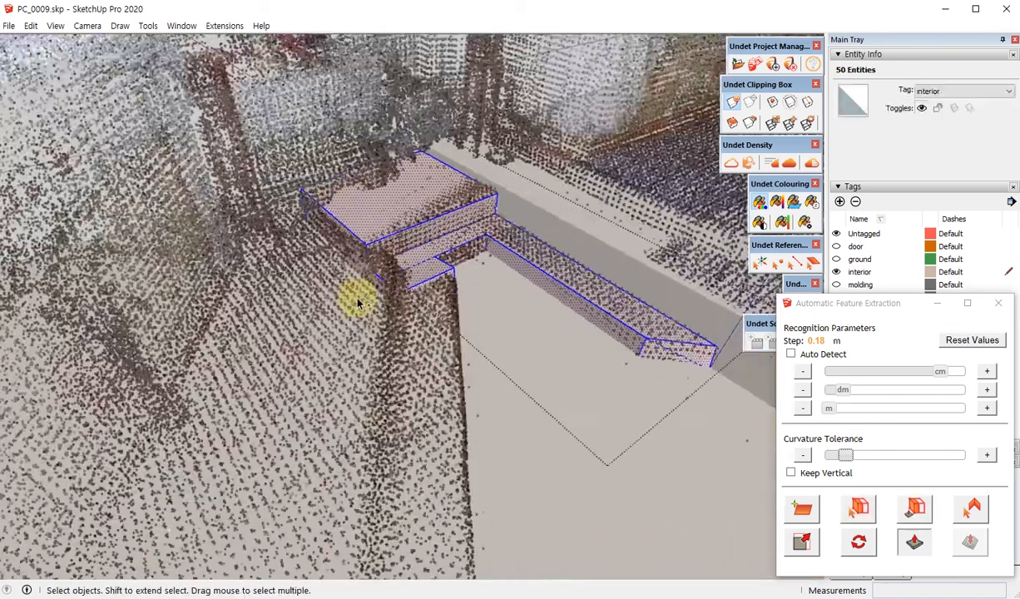
{"action": "key", "text": "g"}
{"action": "middle_click_drag", "start_coordinate": [350, 286], "coordinate": [872, 410]}
{"action": "scroll", "coordinate": [562, 294], "scroll_direction": "up", "scroll_amount": 5}
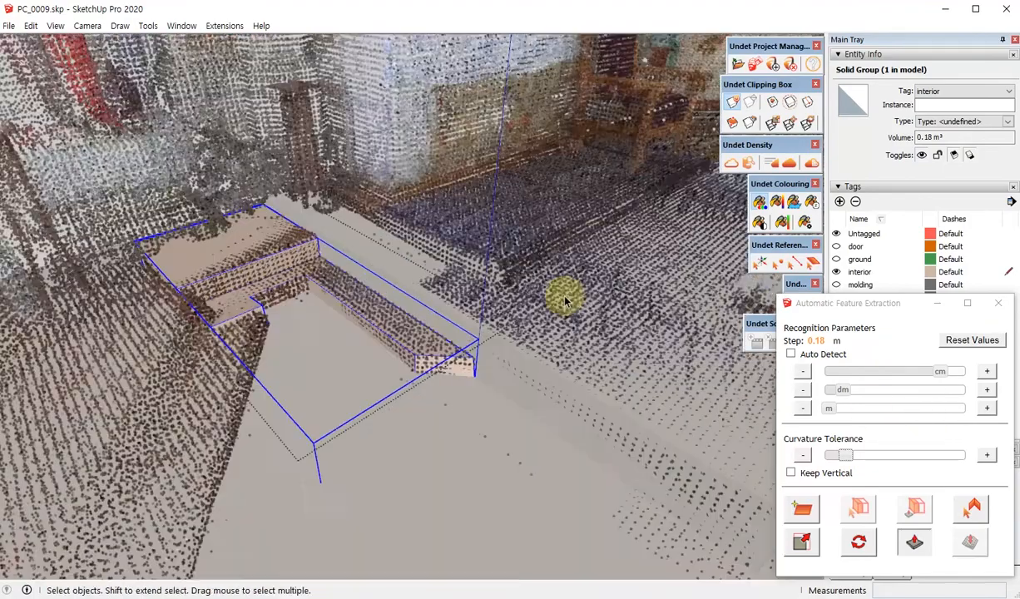
{"action": "middle_click_drag", "start_coordinate": [480, 299], "coordinate": [485, 278]}
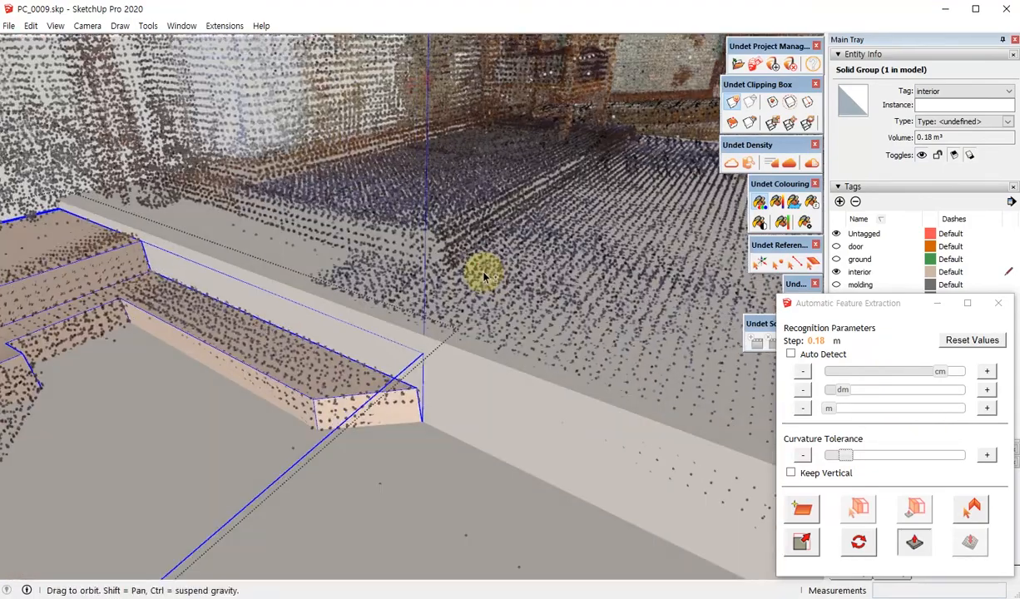
{"action": "left_click", "coordinate": [302, 293]}
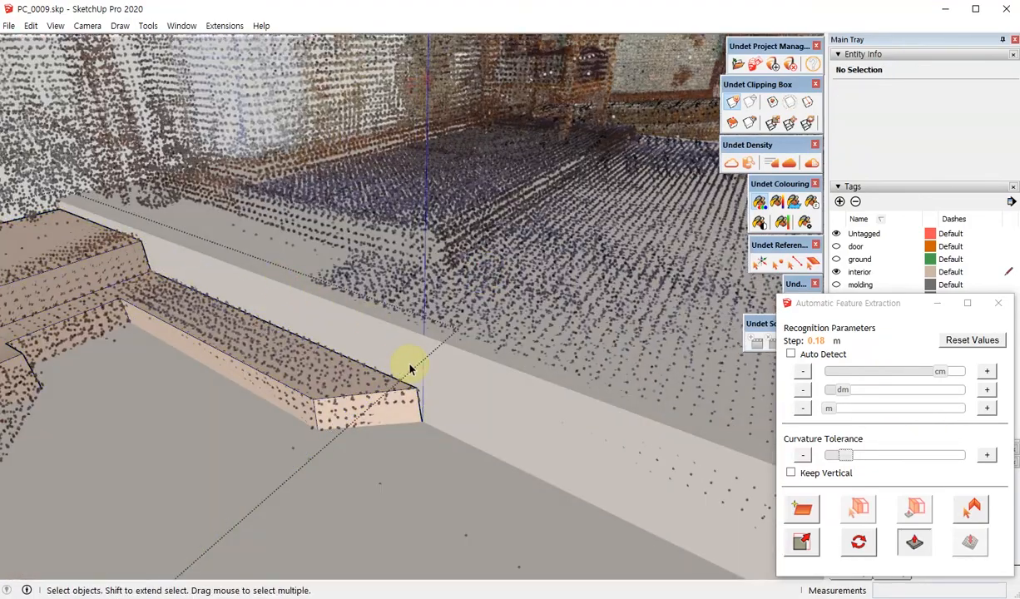
{"action": "scroll", "coordinate": [478, 382], "scroll_direction": "down", "scroll_amount": 3}
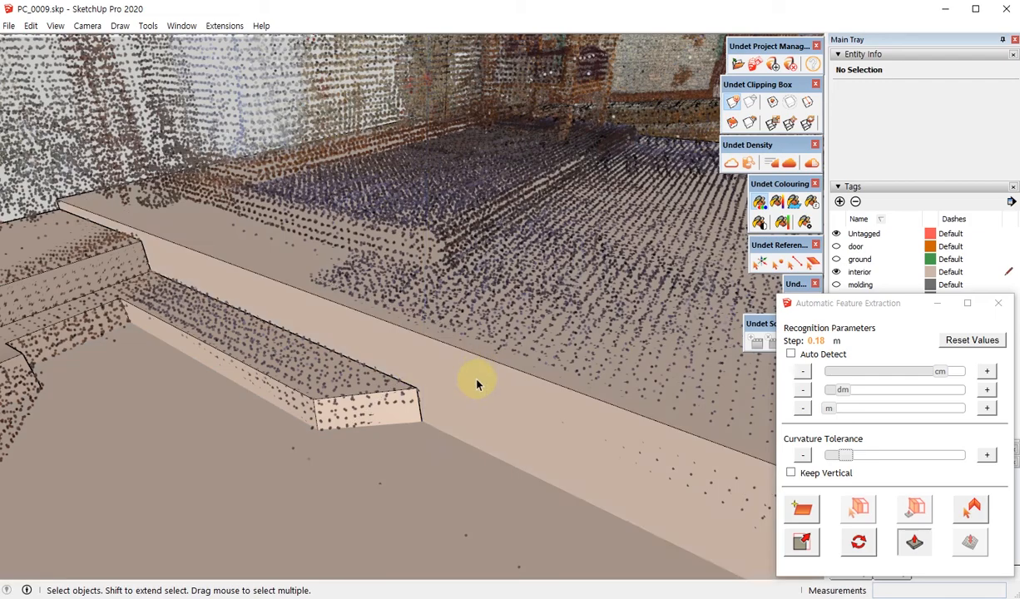
- Open the altar platform group for editing and align the axes to its top face
{"action": "middle_click_drag", "start_coordinate": [467, 378], "coordinate": [383, 276]}
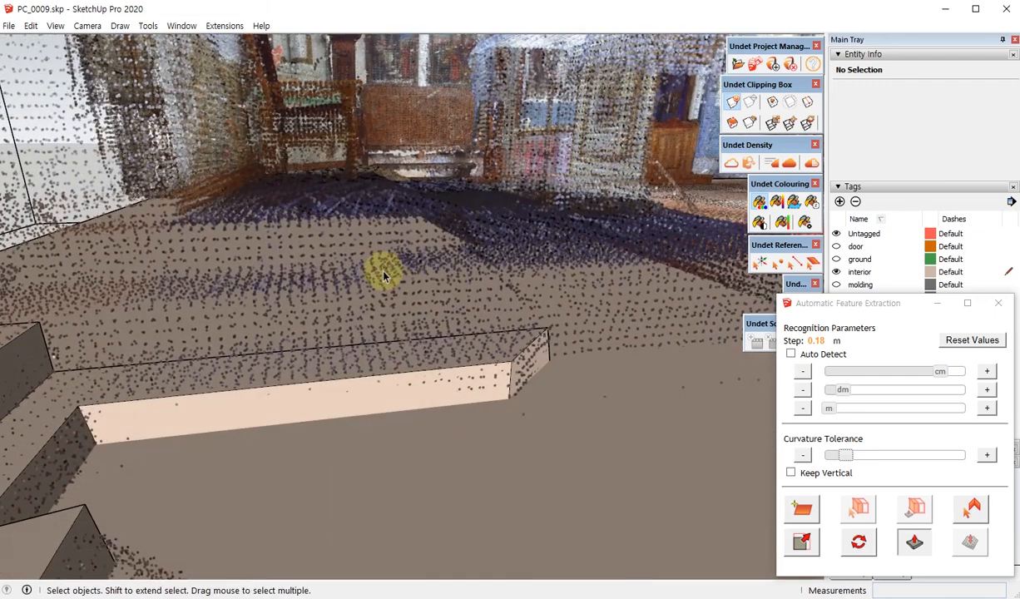
{"action": "middle_click_drag", "start_coordinate": [302, 293], "coordinate": [412, 327]}
{"action": "left_click", "coordinate": [452, 264]}
{"action": "key", "text": "Delete"}
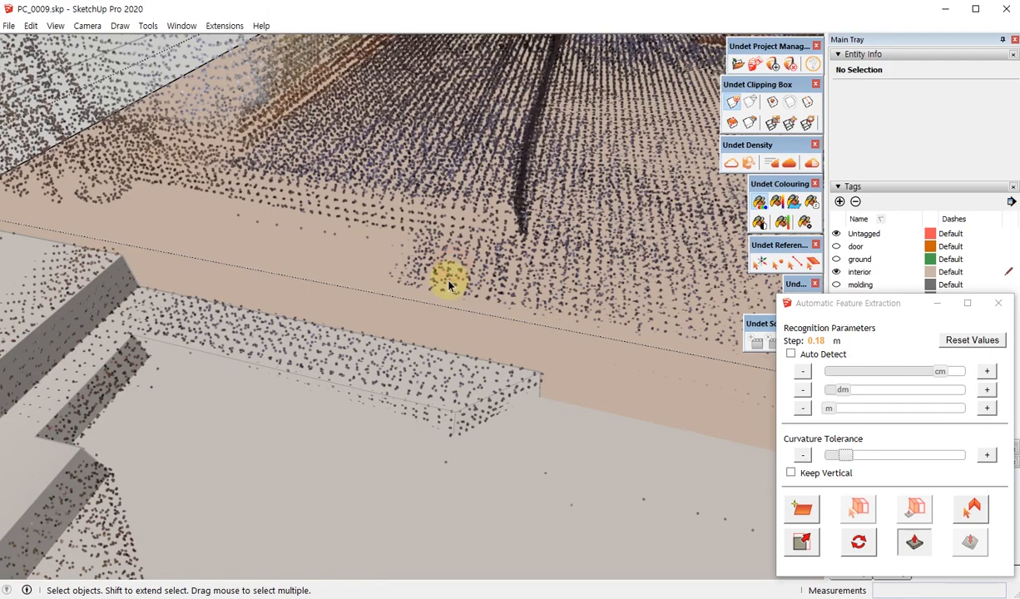
{"action": "middle_click_drag", "start_coordinate": [449, 284], "coordinate": [404, 240]}
{"action": "right_click", "coordinate": [404, 239]}
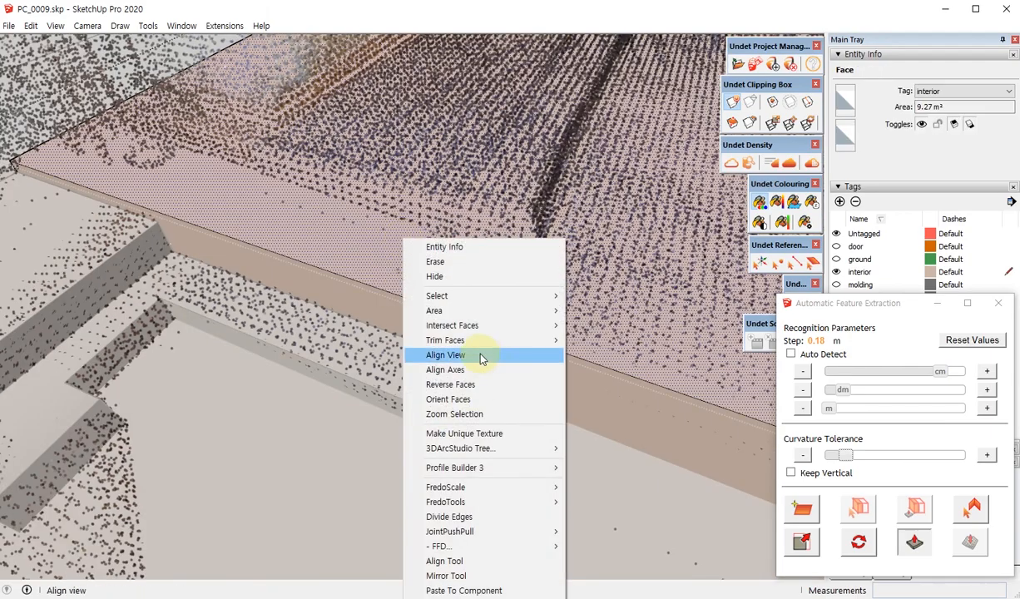
{"action": "left_click", "coordinate": [476, 371]}
- Draw two perpendicular lines, about 288 mm and 1560 mm long, separating a corner strip on the altar platform's top face
{"action": "middle_click_drag", "start_coordinate": [483, 289], "coordinate": [450, 324]}
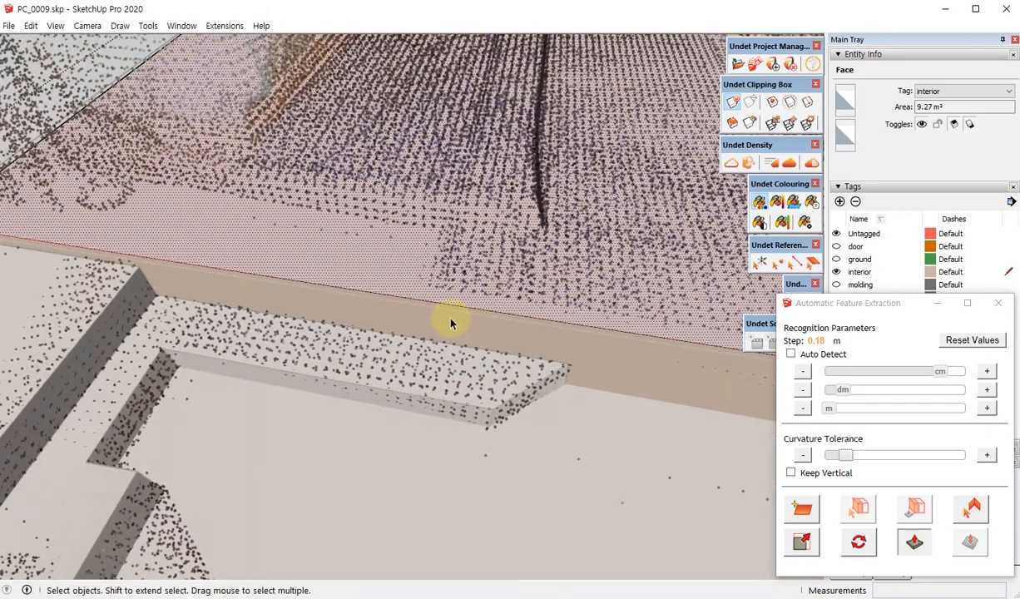
{"action": "middle_click_drag", "start_coordinate": [545, 344], "coordinate": [463, 438]}
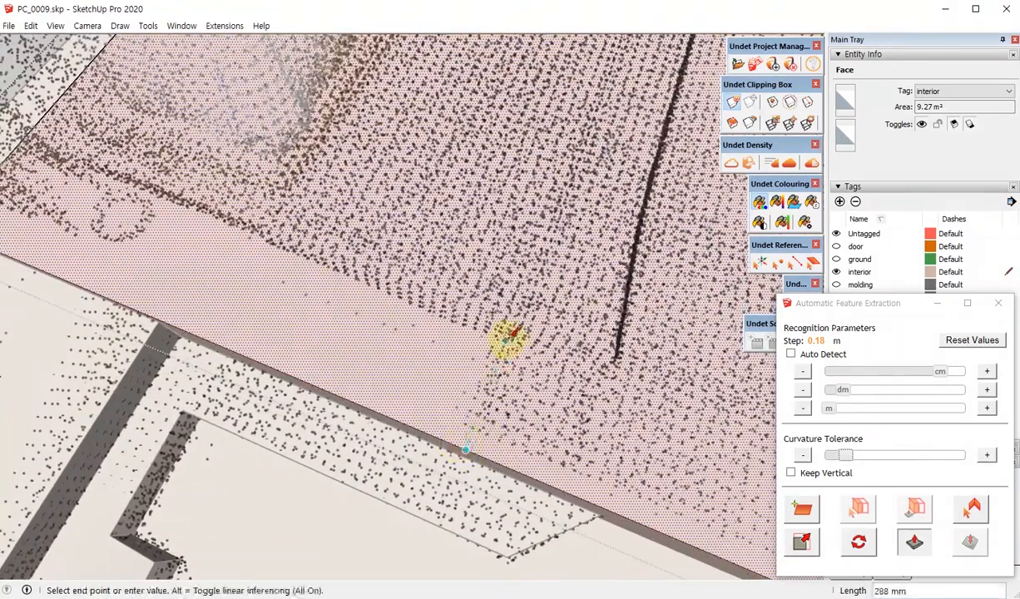
{"action": "middle_click_drag", "start_coordinate": [428, 360], "coordinate": [337, 220]}
{"action": "scroll", "coordinate": [247, 147], "scroll_direction": "up", "scroll_amount": 3}
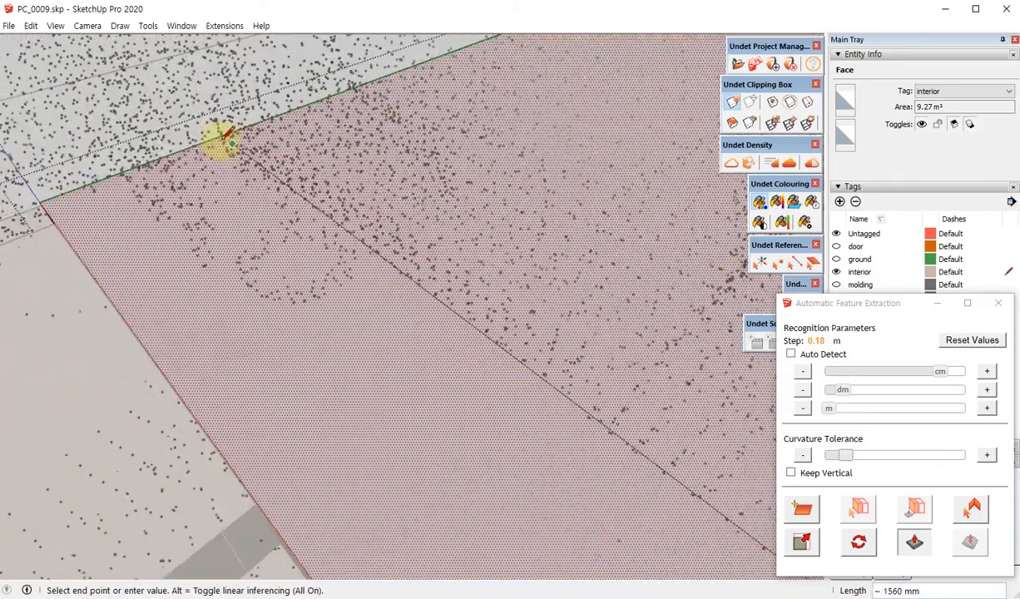
{"action": "left_click", "coordinate": [214, 139]}
{"action": "scroll", "coordinate": [215, 140], "scroll_direction": "down", "scroll_amount": 4}
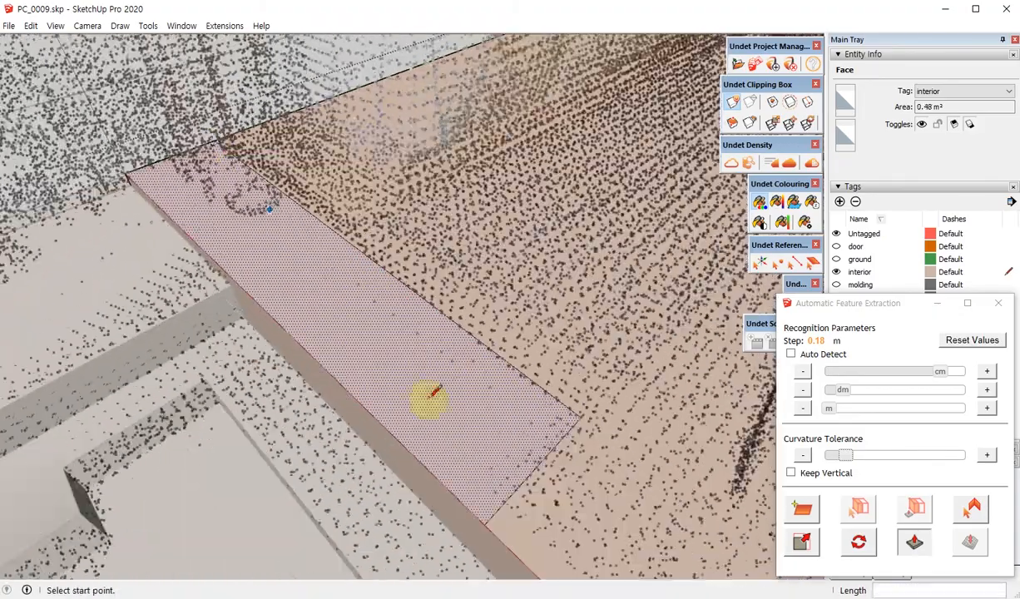
- Try to extrude the altar platform's corner strip face to a point of the scan with Extrude Selected Plane
{"action": "mouse_move", "coordinate": [429, 399]}
{"action": "middle_mouse_down"}
{"action": "mouse_move", "coordinate": [436, 353]}
{"action": "mouse_move", "coordinate": [377, 302]}
{"action": "middle_mouse_up"}
{"action": "key", "text": "space"}
{"action": "left_click", "coordinate": [376, 301]}
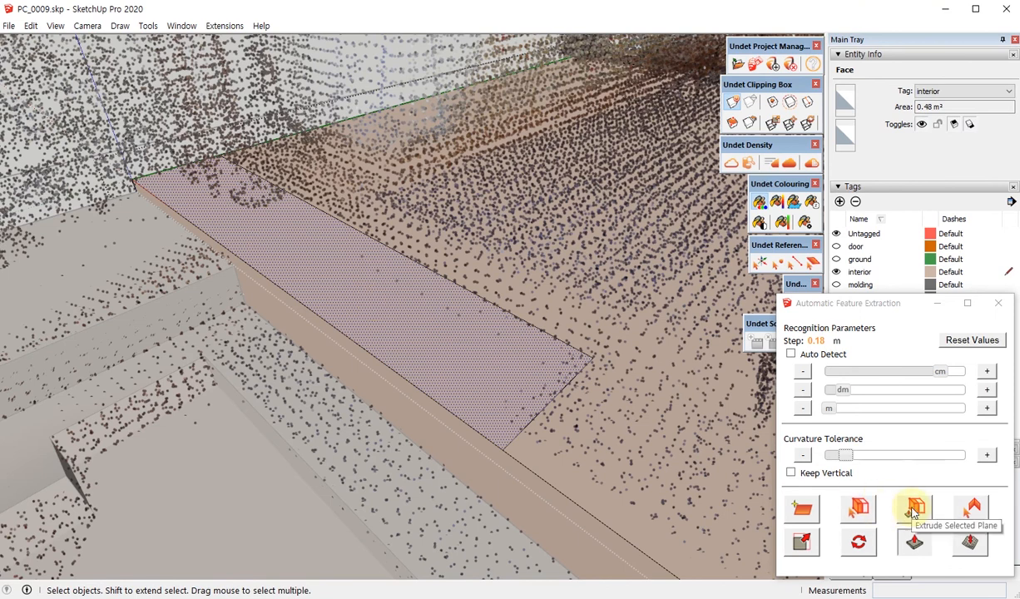
{"action": "left_click", "coordinate": [915, 508]}
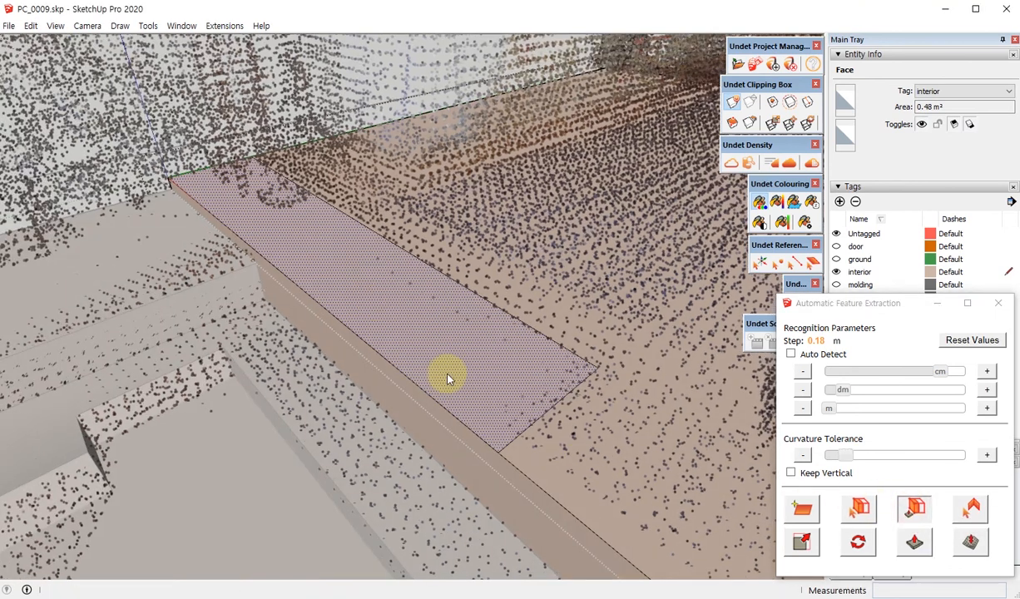
{"action": "left_click", "coordinate": [393, 298]}
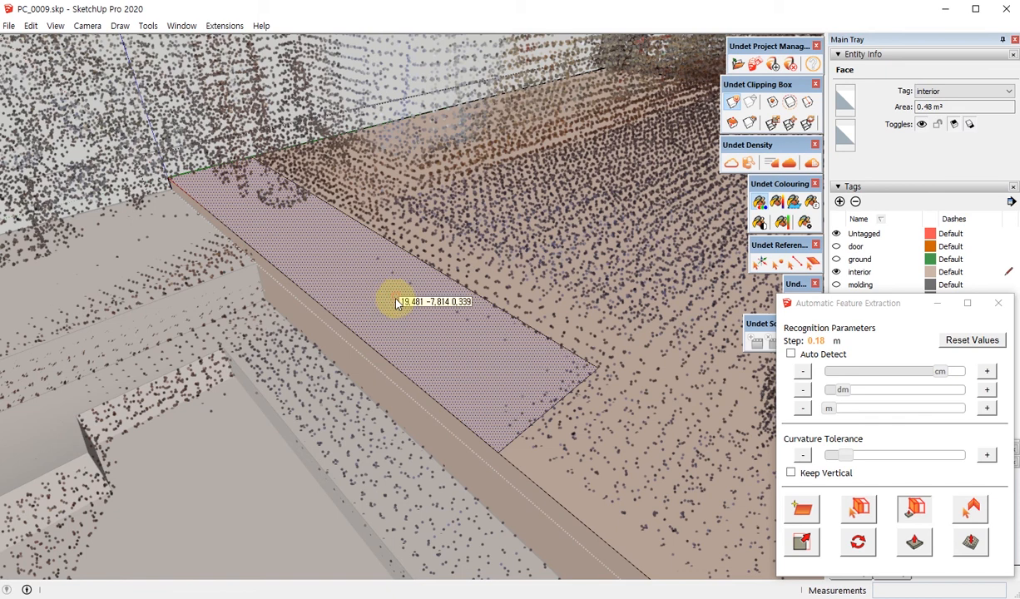
{"action": "middle_click_drag", "start_coordinate": [394, 275], "coordinate": [377, 218]}
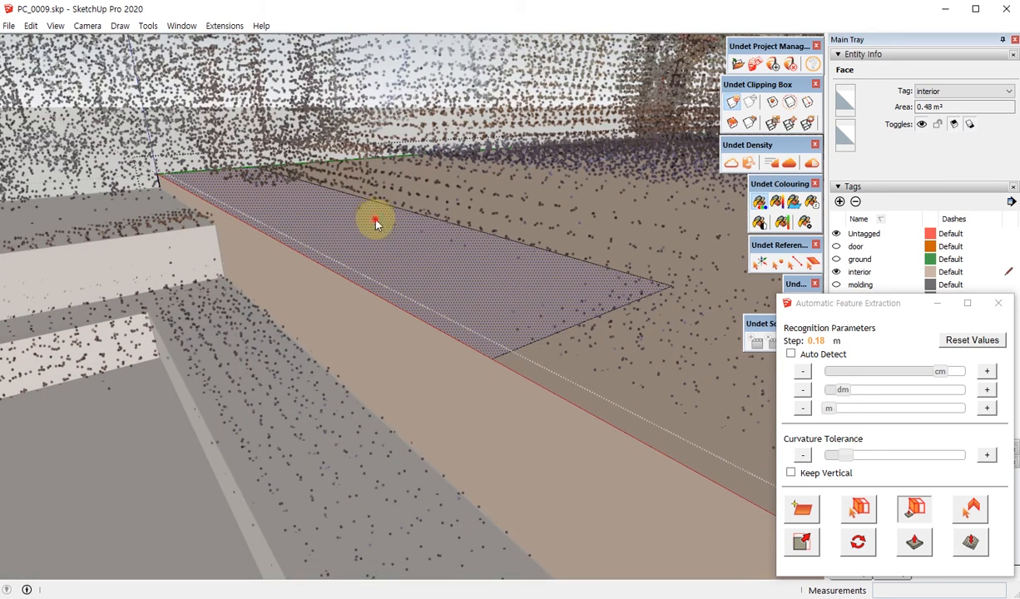
{"action": "middle_click_drag", "start_coordinate": [387, 275], "coordinate": [376, 208]}
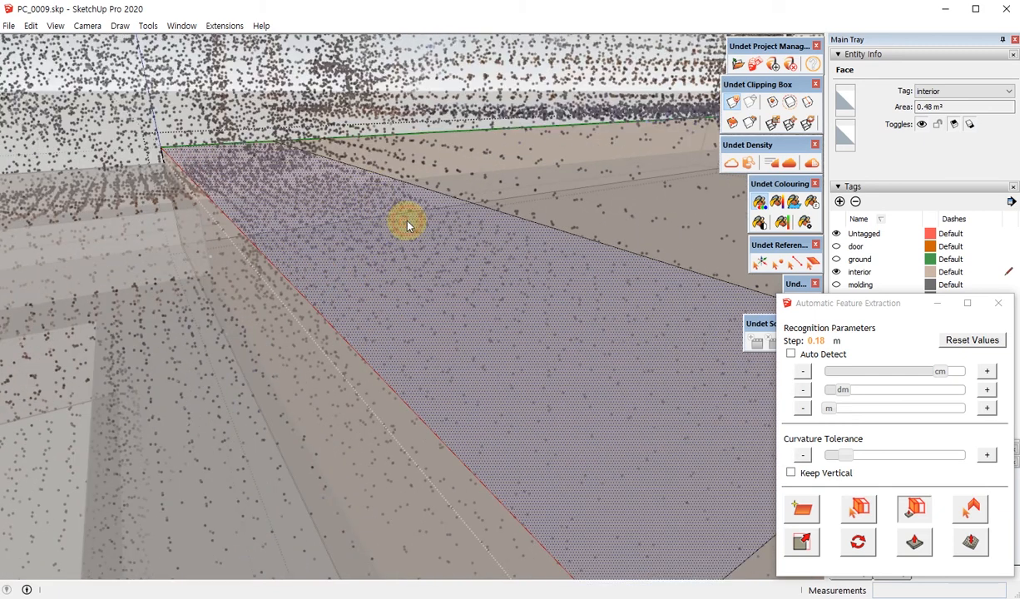
- Push the altar platform's corner strip face down by 32 mm to match the point cloud
{"action": "middle_click_drag", "start_coordinate": [400, 251], "coordinate": [432, 259]}
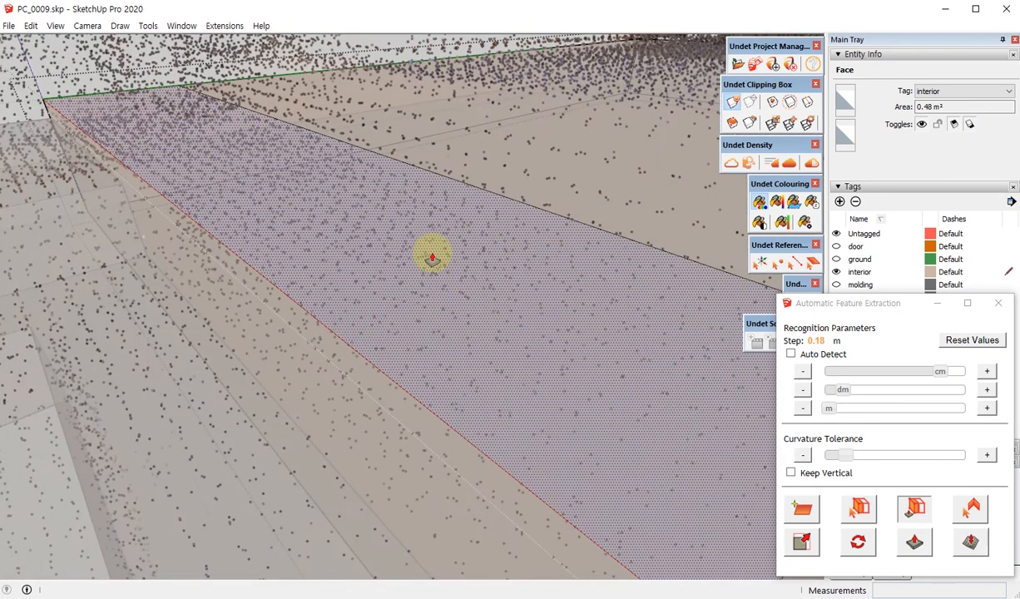
{"action": "left_click_drag", "start_coordinate": [394, 231], "coordinate": [406, 263]}
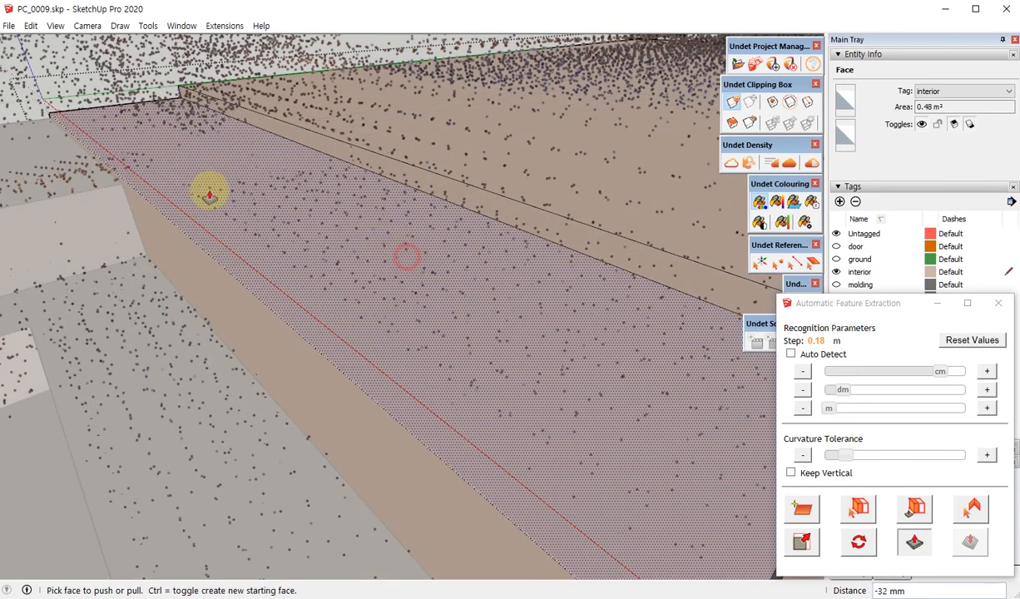
{"action": "scroll", "coordinate": [210, 196], "scroll_direction": "down", "scroll_amount": 3}
{"action": "key", "text": "space"}
- Adjust the lowered corner strip's height by 5 mm with Push/Pull to fit the scan points
{"action": "middle_click_drag", "start_coordinate": [462, 399], "coordinate": [707, 341]}
{"action": "scroll", "coordinate": [445, 262], "scroll_direction": "down", "scroll_amount": 2}
{"action": "middle_click_drag", "start_coordinate": [383, 273], "coordinate": [333, 333]}
{"action": "left_click", "coordinate": [335, 335]}
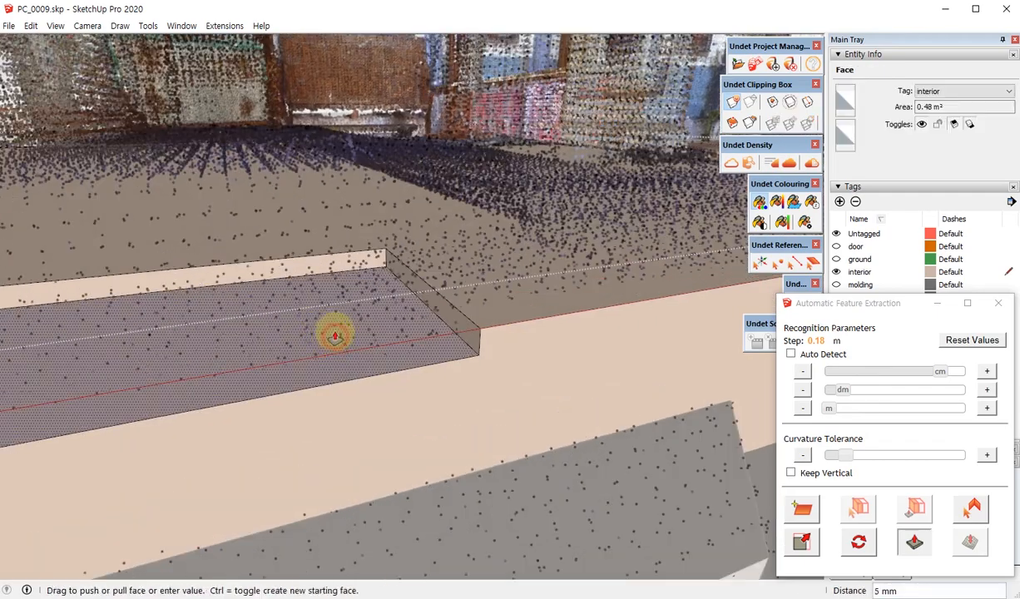
{"action": "left_click", "coordinate": [336, 336]}
{"action": "key", "text": "space"}
- Examine the altar platform's far side, corners and the surrounding floor against the point cloud
{"action": "scroll", "coordinate": [601, 350], "scroll_direction": "down", "scroll_amount": 2}
{"action": "middle_click_drag", "start_coordinate": [453, 330], "coordinate": [208, 354]}
{"action": "scroll", "coordinate": [207, 354], "scroll_direction": "down", "scroll_amount": 2}
{"action": "scroll", "coordinate": [235, 367], "scroll_direction": "down", "scroll_amount": 2}
{"action": "scroll", "coordinate": [369, 319], "scroll_direction": "down", "scroll_amount": 2}
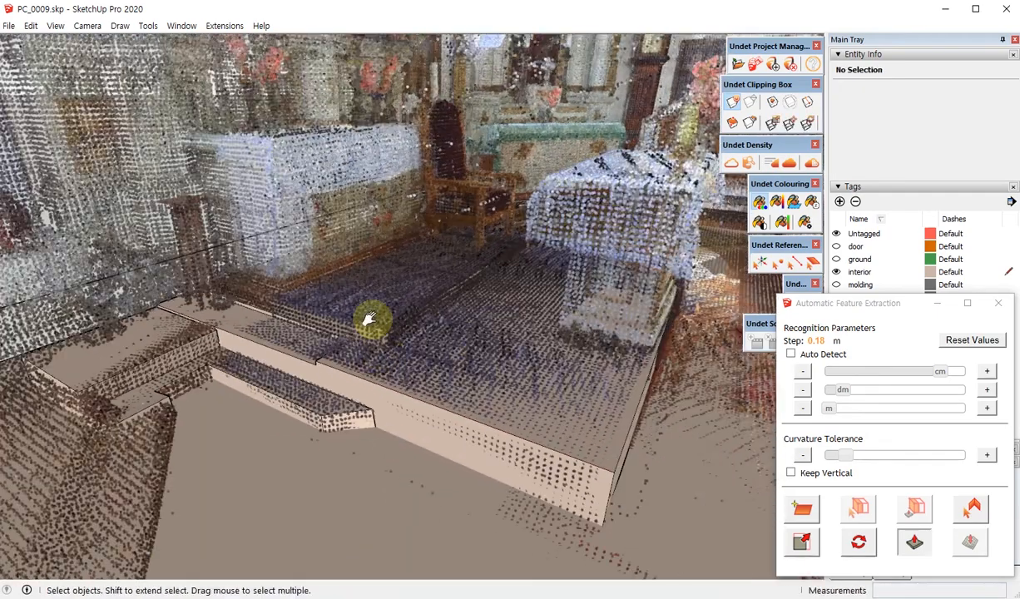
{"action": "middle_click_drag", "start_coordinate": [640, 362], "coordinate": [377, 363]}
{"action": "scroll", "coordinate": [565, 269], "scroll_direction": "up", "scroll_amount": 3}
{"action": "scroll", "coordinate": [525, 287], "scroll_direction": "up", "scroll_amount": 2}
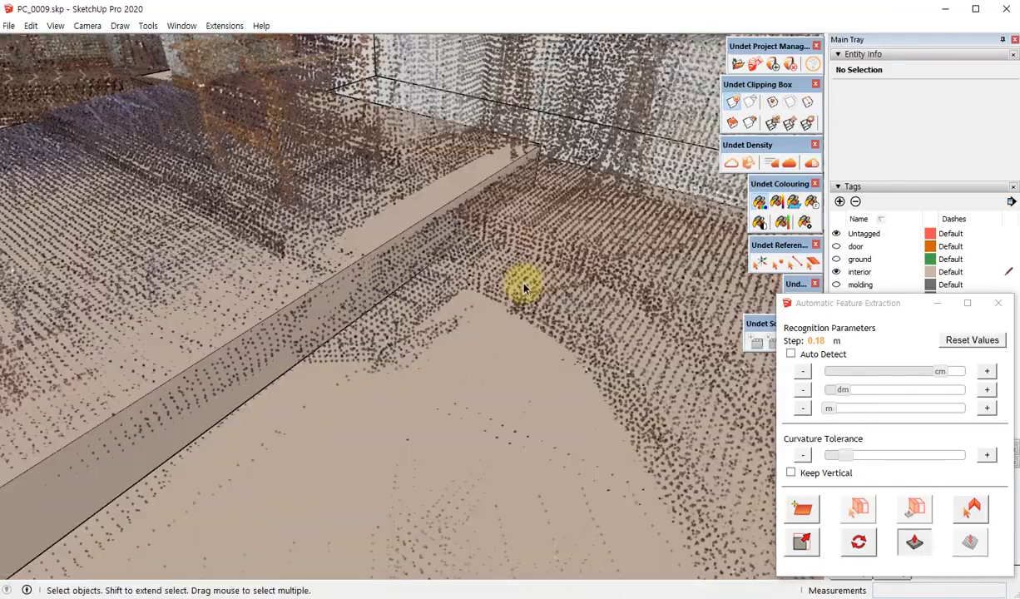
{"action": "middle_click_drag", "start_coordinate": [524, 287], "coordinate": [485, 390]}
{"action": "scroll", "coordinate": [643, 235], "scroll_direction": "down", "scroll_amount": 3}
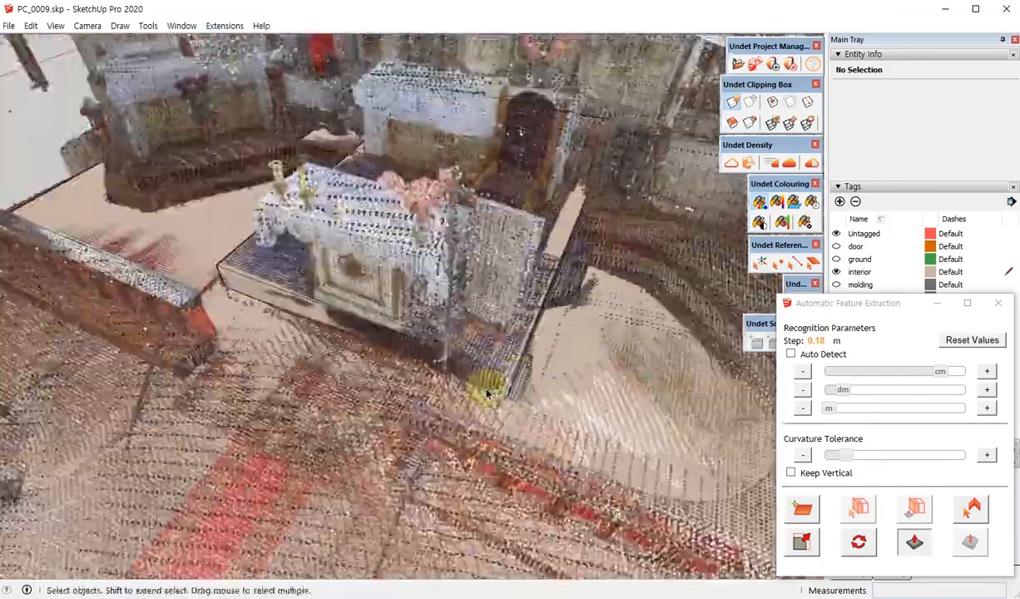
{"action": "middle_click_drag", "start_coordinate": [366, 384], "coordinate": [522, 256]}
{"action": "scroll", "coordinate": [524, 260], "scroll_direction": "up", "scroll_amount": 3}
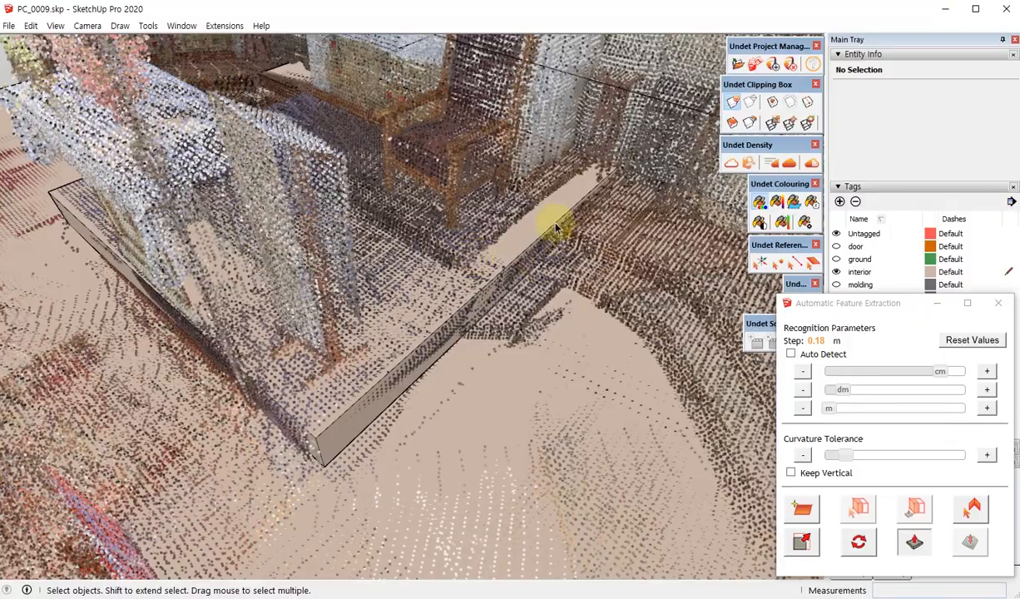
{"action": "scroll", "coordinate": [570, 231], "scroll_direction": "down", "scroll_amount": 3}
{"action": "middle_click_drag", "start_coordinate": [646, 223], "coordinate": [150, 284]}
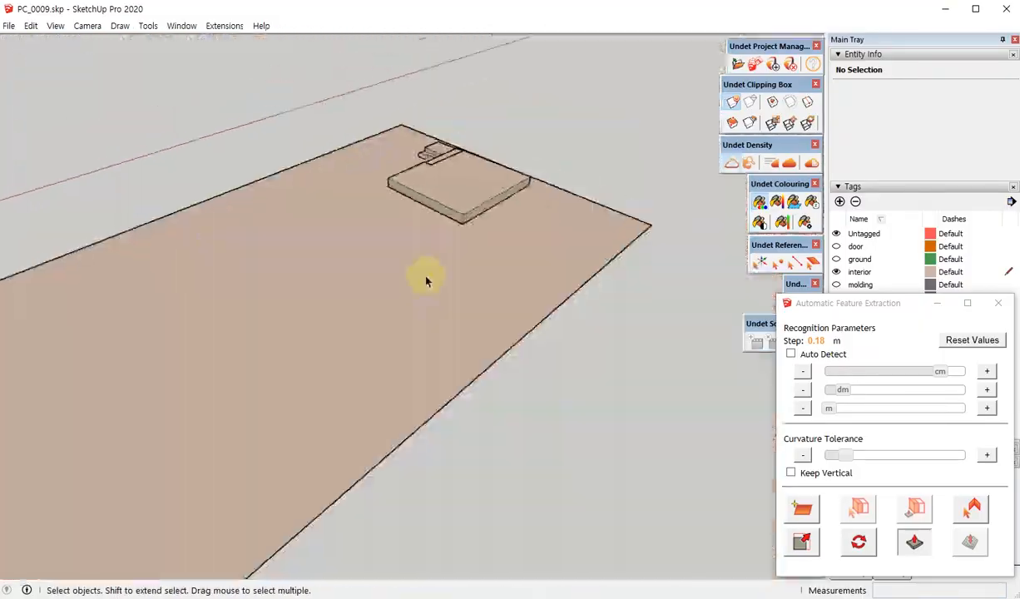
{"action": "scroll", "coordinate": [609, 240], "scroll_direction": "up", "scroll_amount": 2}
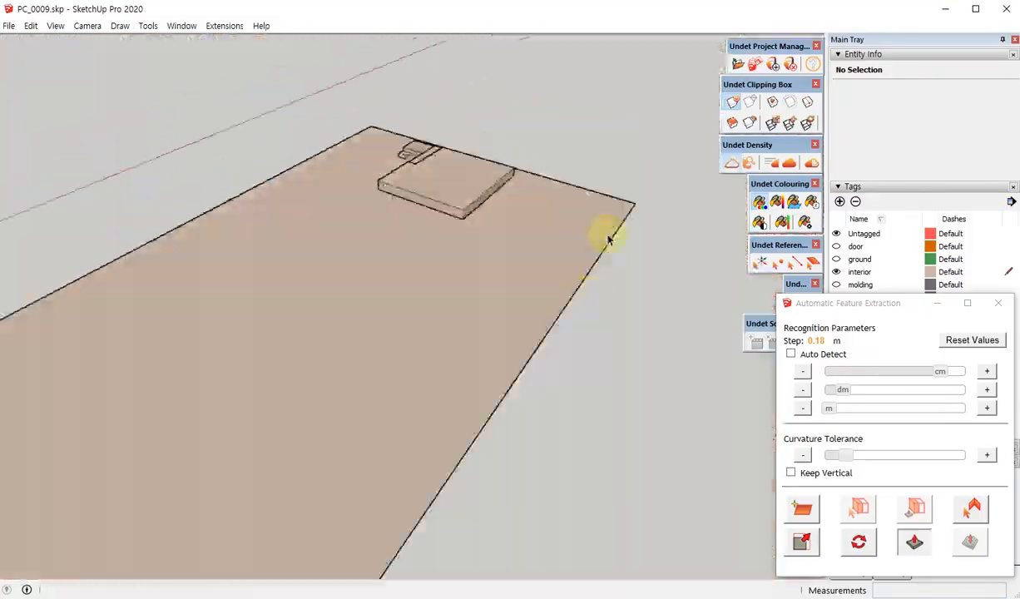
{"action": "scroll", "coordinate": [473, 239], "scroll_direction": "down", "scroll_amount": 3}
{"action": "middle_click_drag", "start_coordinate": [528, 194], "coordinate": [314, 143]}
{"action": "scroll", "coordinate": [392, 278], "scroll_direction": "up", "scroll_amount": 3}
{"action": "middle_click_drag", "start_coordinate": [391, 278], "coordinate": [432, 403]}
{"action": "scroll", "coordinate": [547, 264], "scroll_direction": "down", "scroll_amount": 5}
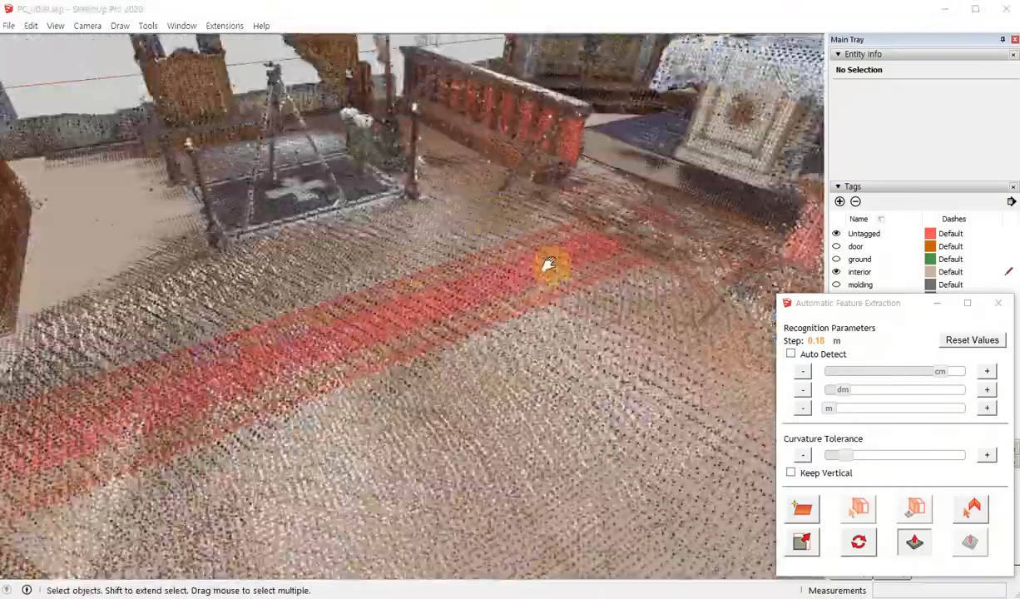
- Detect a plane from the point cloud on the gallery floor above the entrance with Find Plane
{"action": "middle_click_drag", "start_coordinate": [547, 264], "coordinate": [283, 200]}
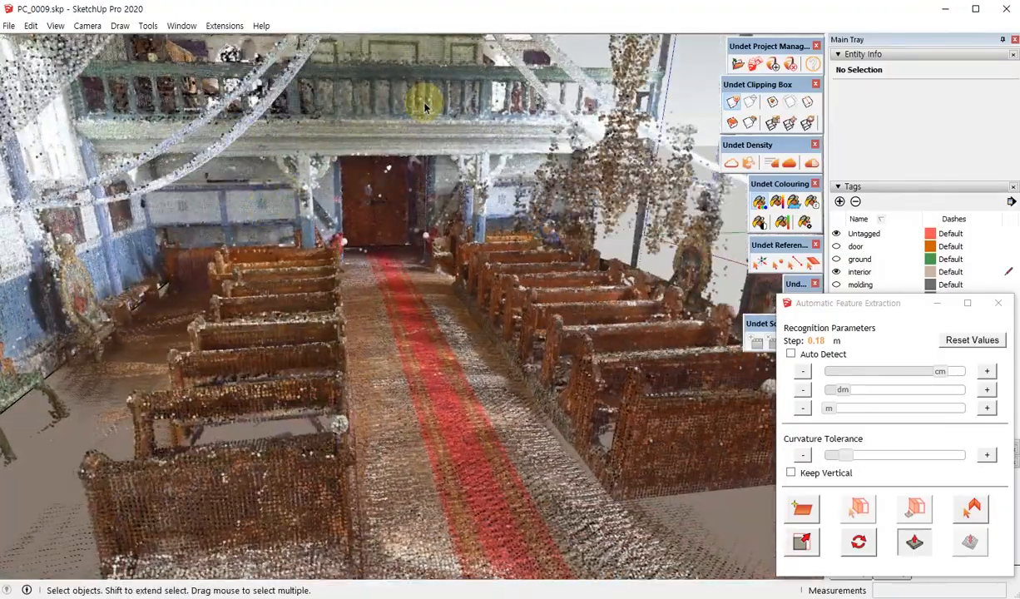
{"action": "scroll", "coordinate": [424, 106], "scroll_direction": "up", "scroll_amount": 3}
{"action": "middle_click_drag", "start_coordinate": [315, 159], "coordinate": [292, 241]}
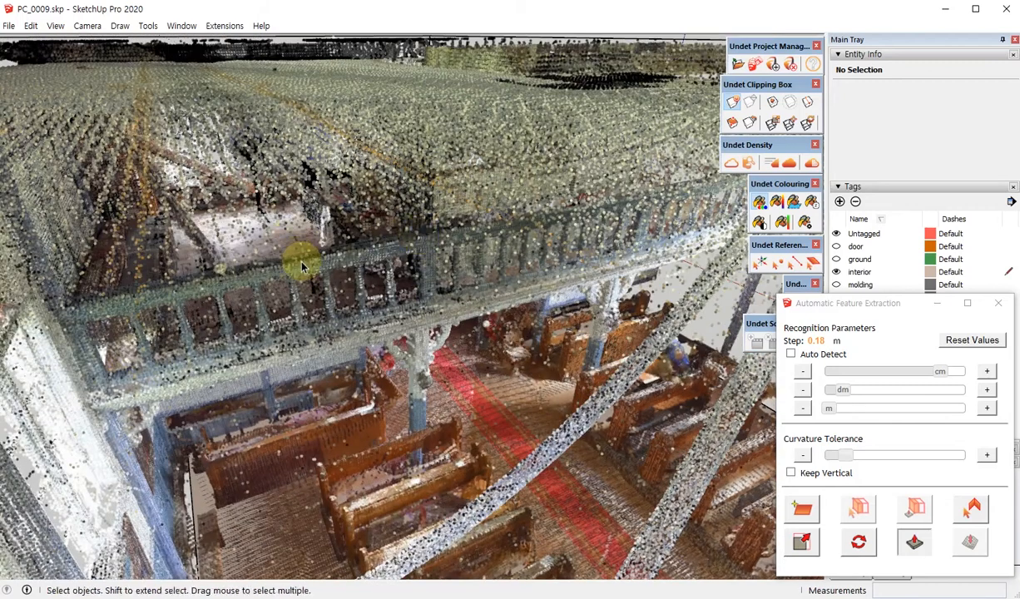
{"action": "middle_click_drag", "start_coordinate": [548, 342], "coordinate": [542, 342]}
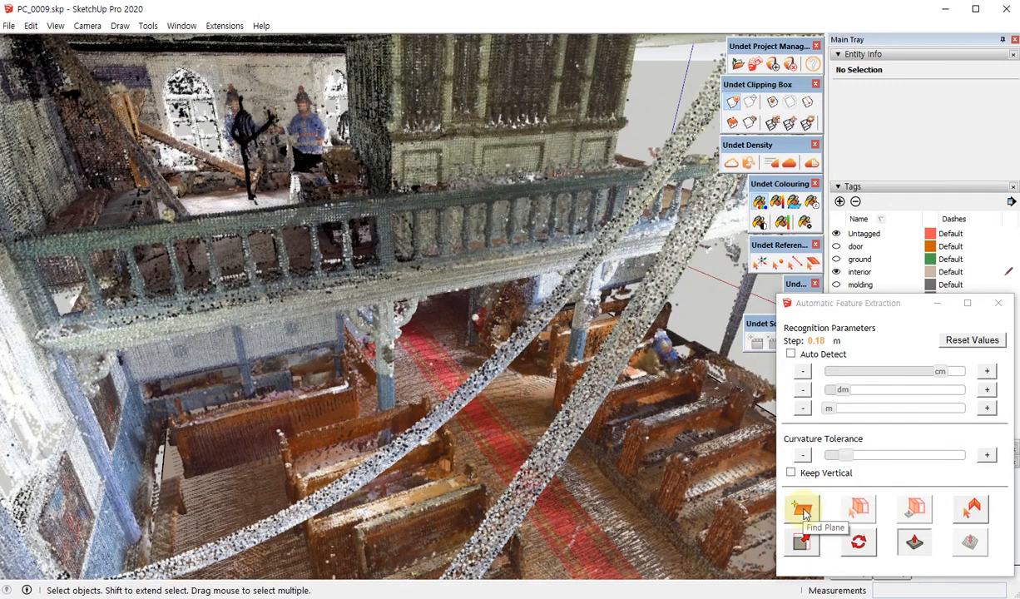
{"action": "middle_click_drag", "start_coordinate": [416, 363], "coordinate": [259, 218]}
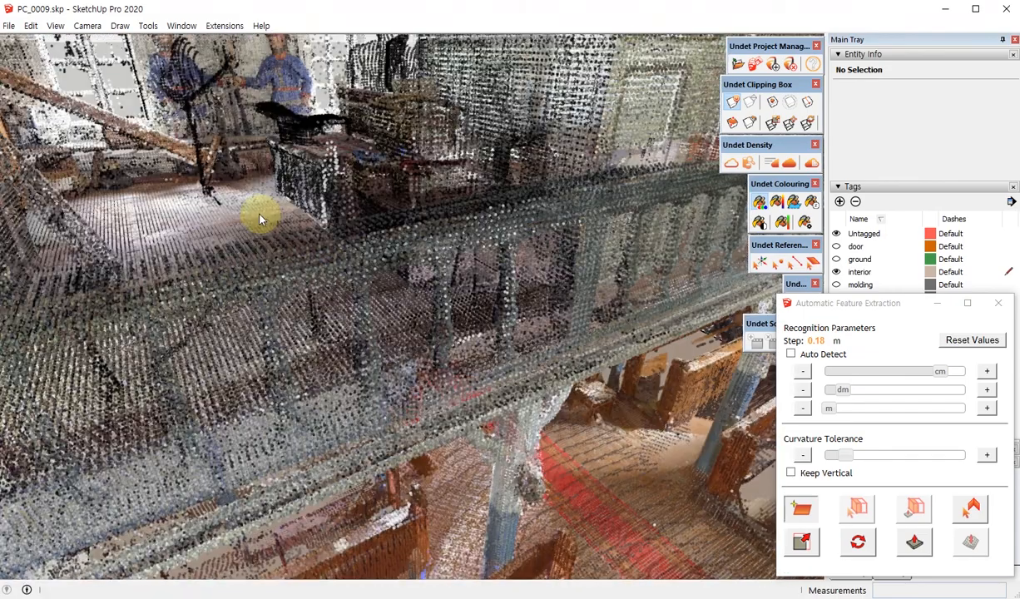
{"action": "left_click", "coordinate": [260, 218]}
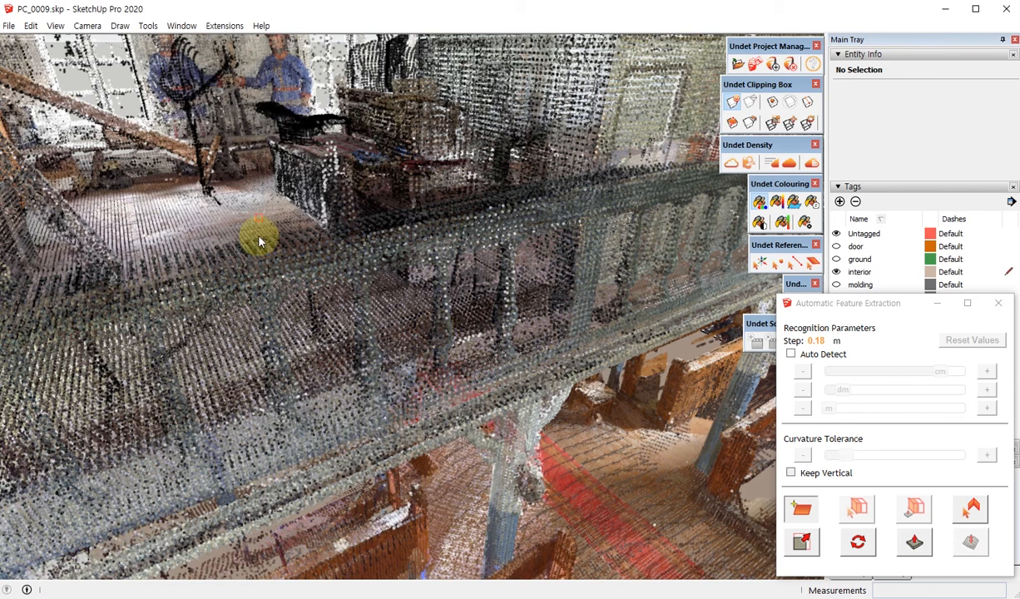
{"action": "middle_click_drag", "start_coordinate": [258, 240], "coordinate": [296, 262]}
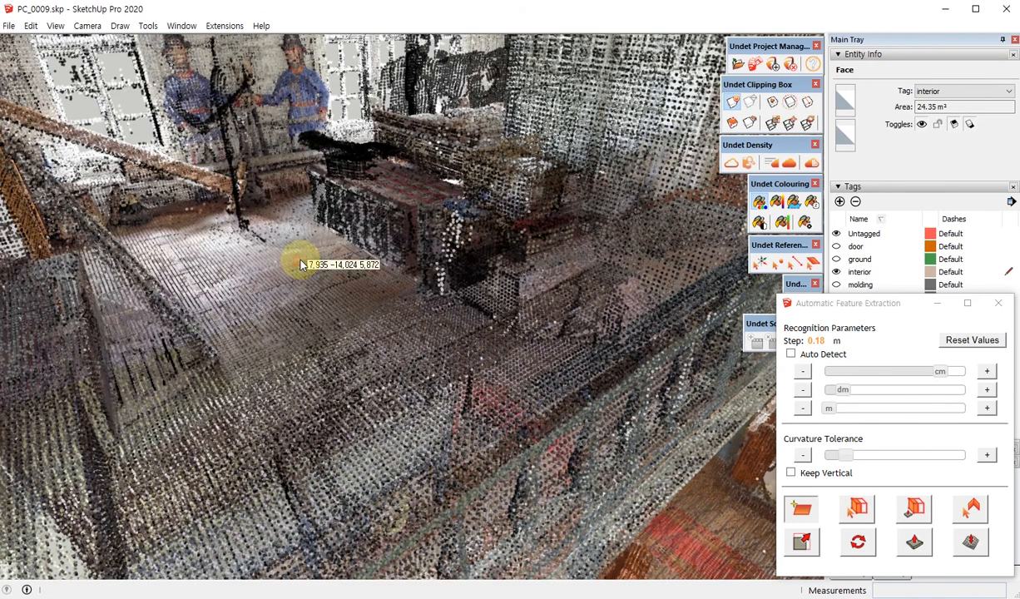
- Check the detected gallery plane against the model and point cloud, and delete it
{"action": "key", "text": "h"}
{"action": "scroll", "coordinate": [361, 237], "scroll_direction": "down", "scroll_amount": 4}
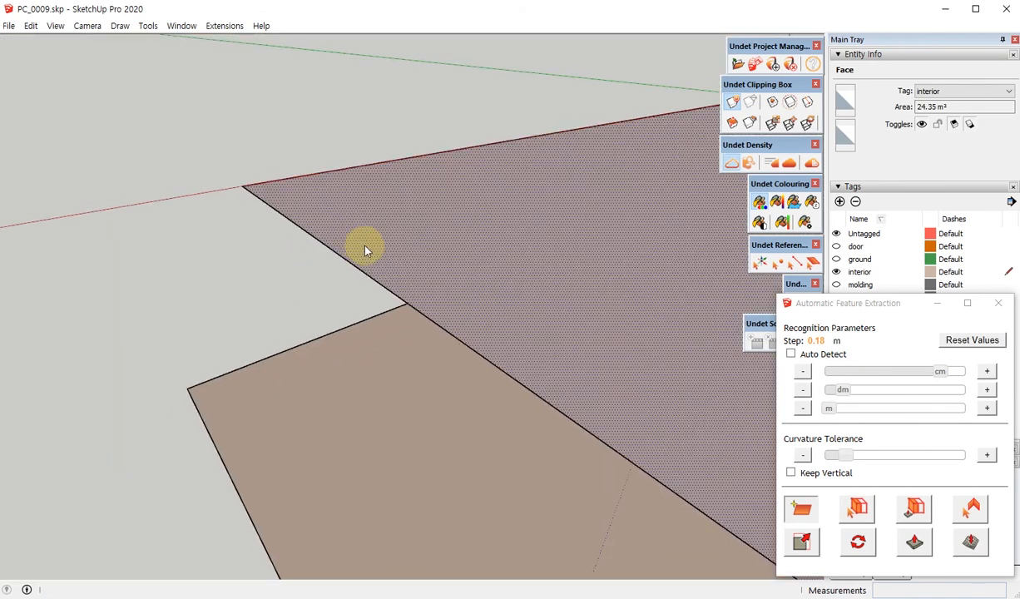
{"action": "scroll", "coordinate": [364, 250], "scroll_direction": "down", "scroll_amount": 3}
{"action": "middle_click_drag", "start_coordinate": [367, 225], "coordinate": [291, 460]}
{"action": "scroll", "coordinate": [328, 289], "scroll_direction": "down", "scroll_amount": 3}
{"action": "key", "text": "h"}
{"action": "scroll", "coordinate": [394, 268], "scroll_direction": "up", "scroll_amount": 3}
{"action": "scroll", "coordinate": [466, 269], "scroll_direction": "up", "scroll_amount": 5}
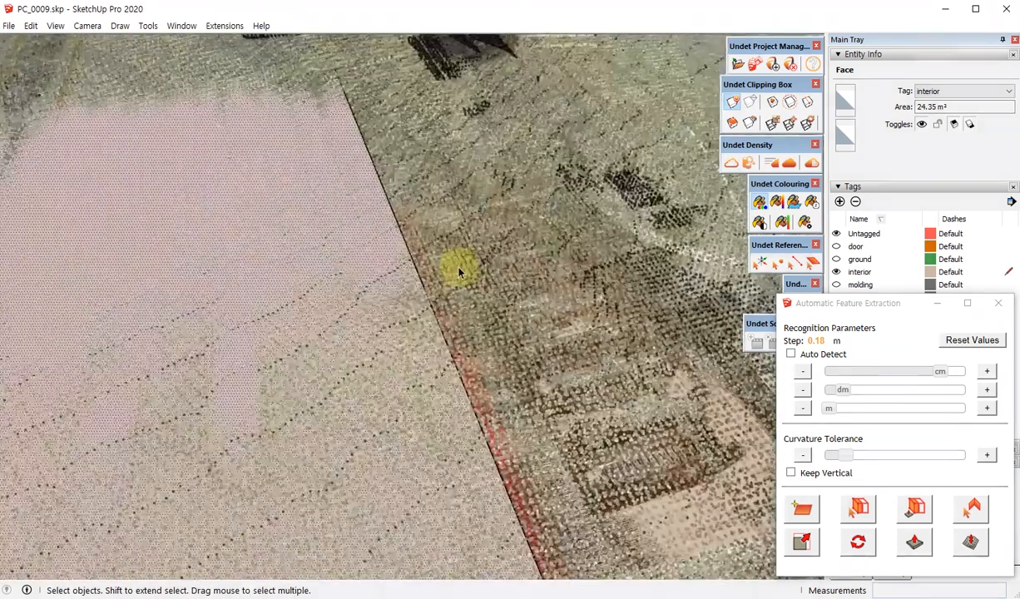
{"action": "scroll", "coordinate": [459, 271], "scroll_direction": "down", "scroll_amount": 2}
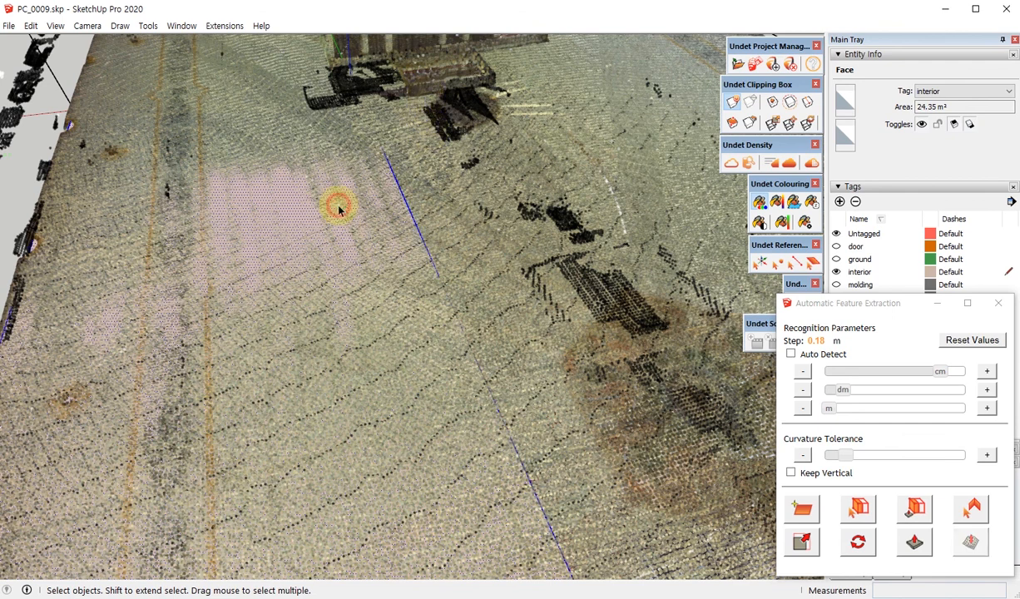
{"action": "key", "text": "Delete"}
- Detect a new plane with Find Plane from the gallery floor points near the windowed side wall
{"action": "left_click", "coordinate": [811, 516]}
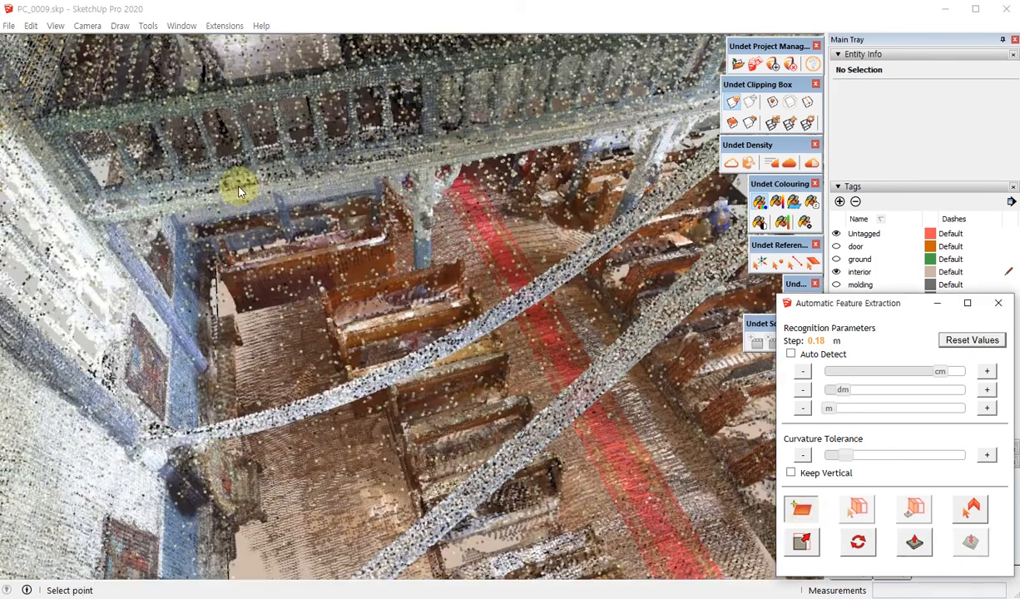
{"action": "middle_click_drag", "start_coordinate": [238, 186], "coordinate": [303, 337]}
{"action": "scroll", "coordinate": [333, 180], "scroll_direction": "up", "scroll_amount": 3}
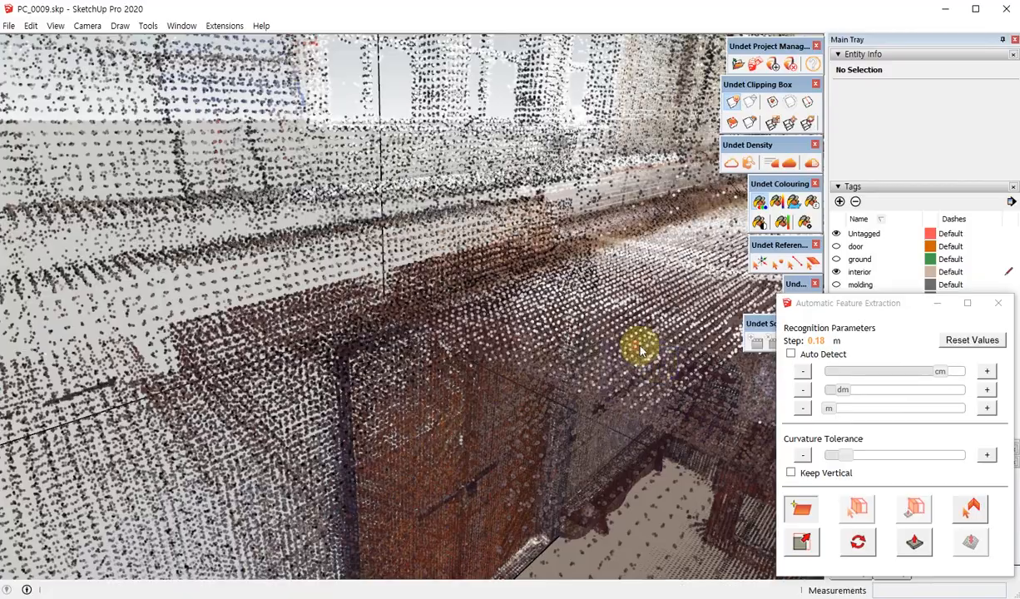
{"action": "left_click", "coordinate": [504, 400]}
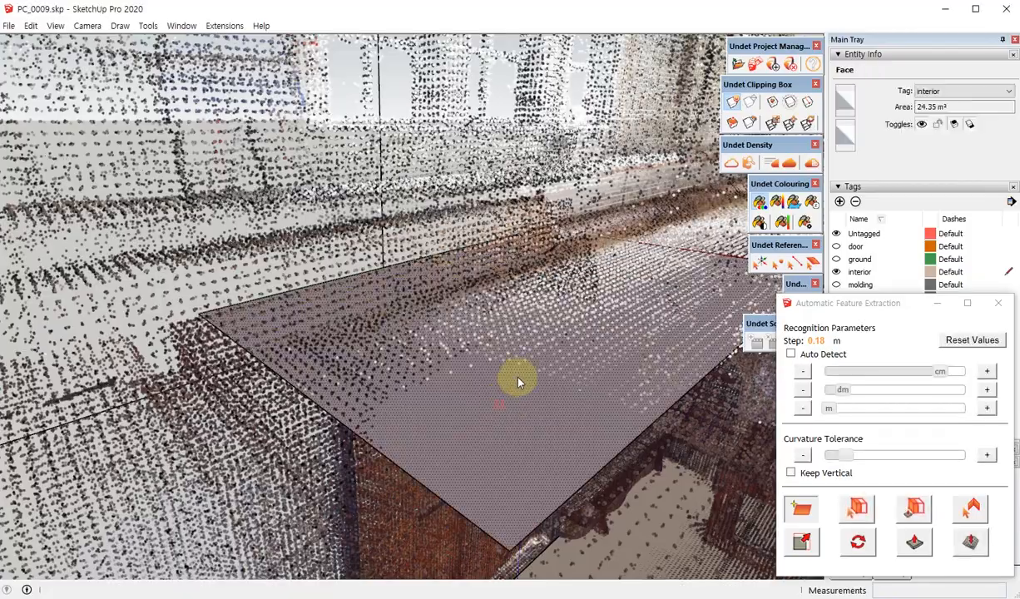
{"action": "middle_click_drag", "start_coordinate": [519, 377], "coordinate": [674, 439]}
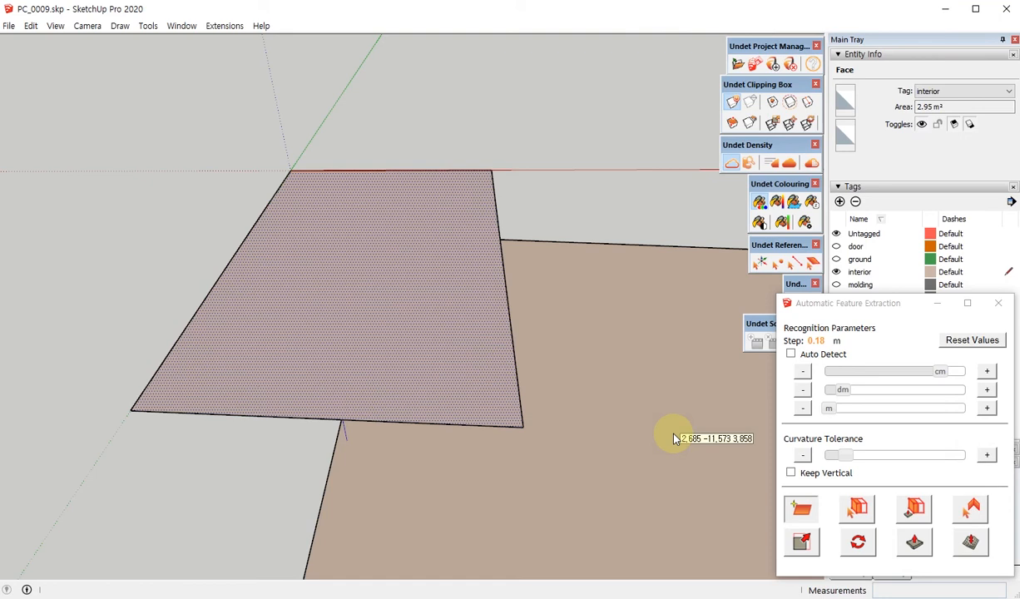
- Increase the curvature tolerance slightly and regenerate the detected gallery floor plane
{"action": "middle_click_drag", "start_coordinate": [530, 394], "coordinate": [466, 379]}
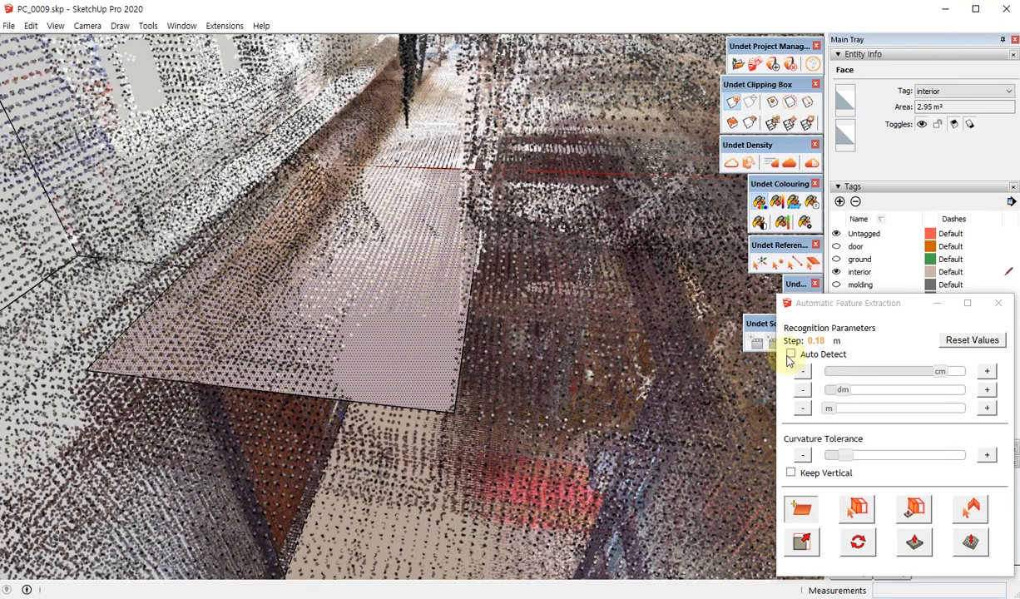
{"action": "left_click", "coordinate": [846, 457]}
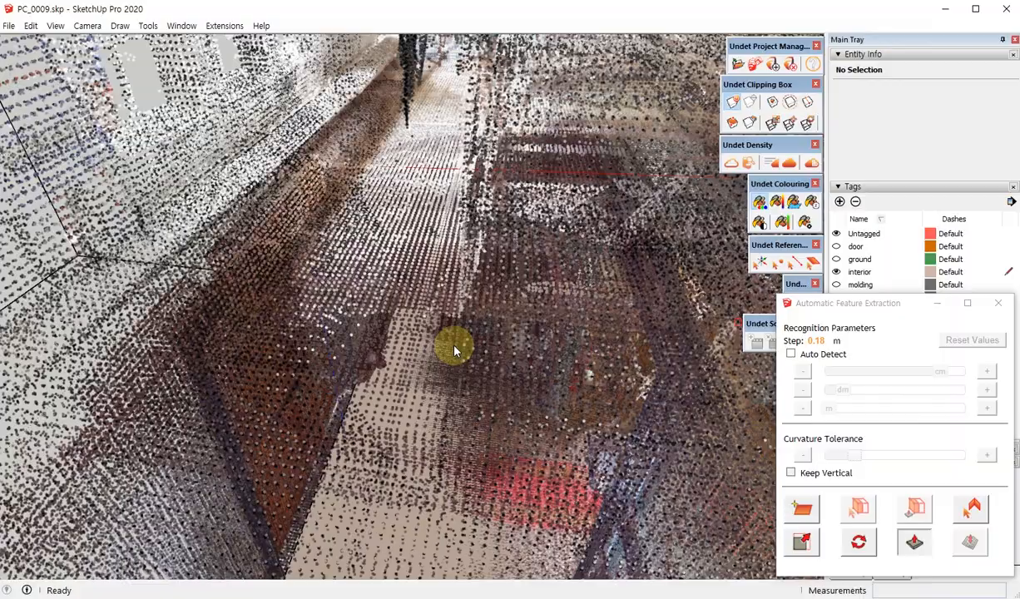
{"action": "left_click", "coordinate": [463, 257]}
{"action": "middle_click_drag", "start_coordinate": [462, 257], "coordinate": [426, 256]}
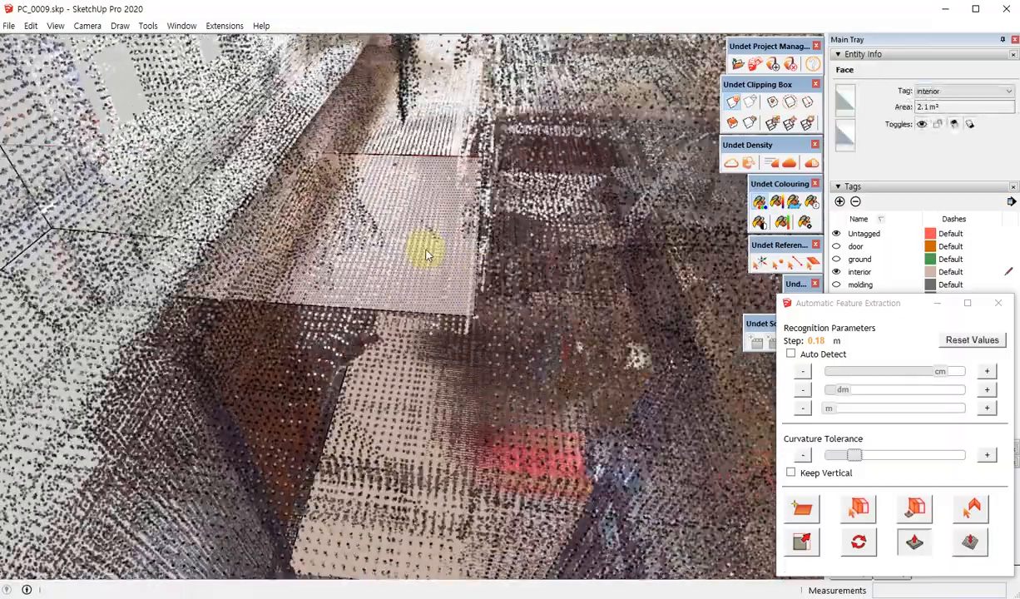
- Scale the detected gallery floor plane outward so its edges reach the end of the gallery floor by the side wall
{"action": "middle_click_drag", "start_coordinate": [387, 319], "coordinate": [373, 321]}
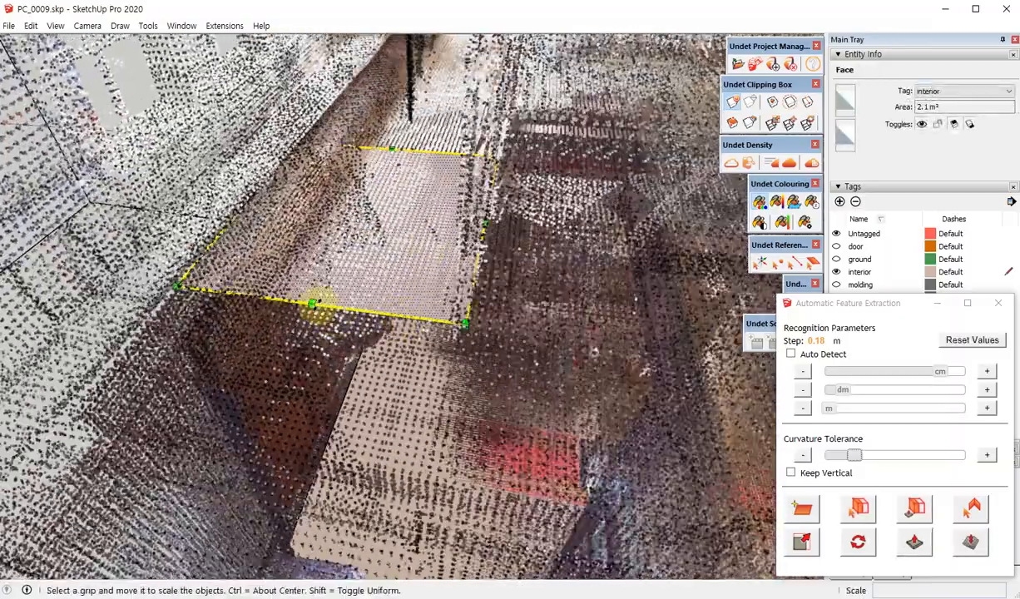
{"action": "middle_click_drag", "start_coordinate": [276, 342], "coordinate": [293, 309]}
{"action": "mouse_move", "coordinate": [430, 326]}
{"action": "middle_mouse_down"}
{"action": "mouse_move", "coordinate": [410, 376]}
{"action": "mouse_move", "coordinate": [553, 319]}
{"action": "mouse_move", "coordinate": [430, 406]}
{"action": "mouse_move", "coordinate": [448, 364]}
{"action": "mouse_move", "coordinate": [394, 358]}
{"action": "mouse_move", "coordinate": [307, 281]}
{"action": "mouse_move", "coordinate": [283, 301]}
{"action": "mouse_move", "coordinate": [536, 176]}
{"action": "mouse_move", "coordinate": [364, 175]}
{"action": "mouse_move", "coordinate": [228, 212]}
{"action": "mouse_move", "coordinate": [254, 208]}
{"action": "middle_mouse_up"}
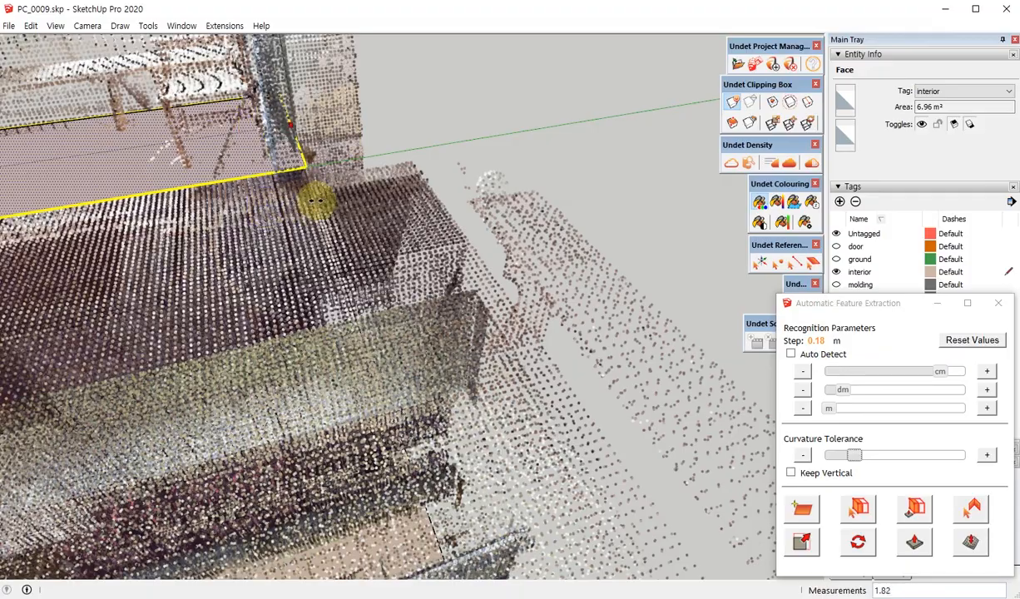
{"action": "middle_click_drag", "start_coordinate": [441, 212], "coordinate": [453, 240]}
- Stretch the gallery floor plane with Scale across the whole gallery, up to the railing and the opposite end
{"action": "key", "text": "s"}
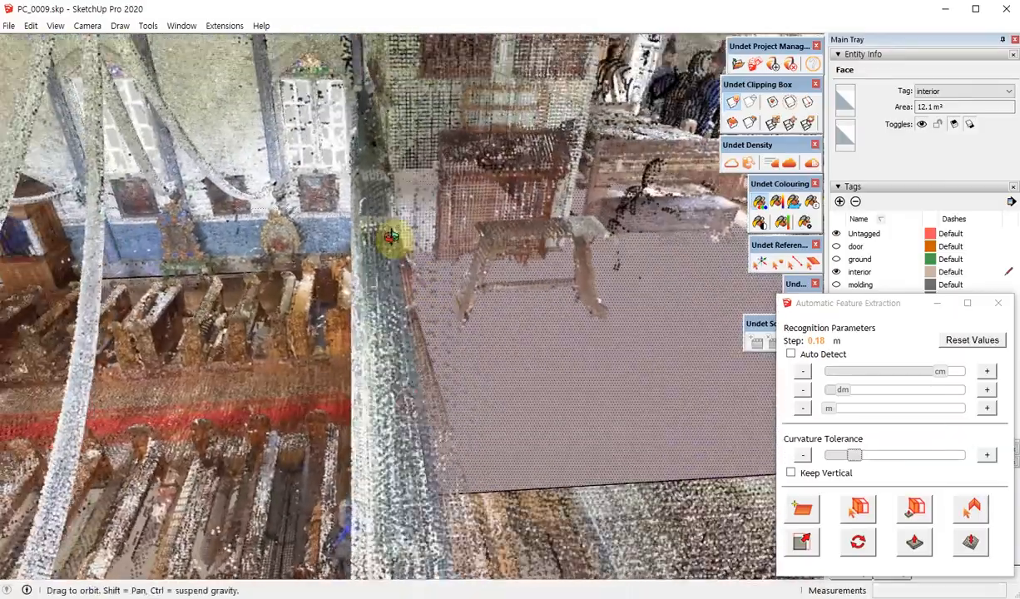
{"action": "middle_click_drag", "start_coordinate": [391, 237], "coordinate": [394, 303]}
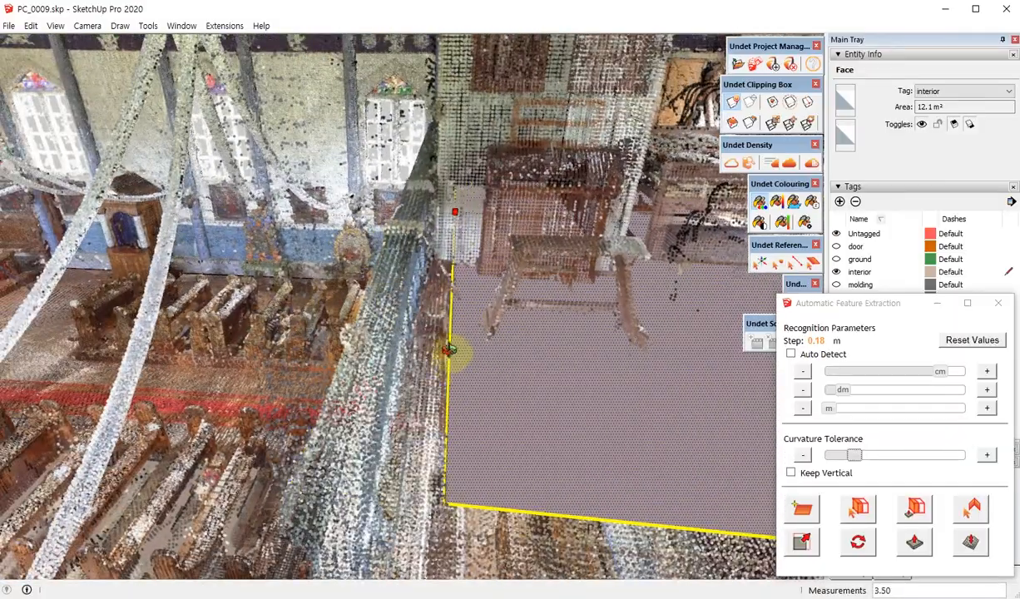
{"action": "middle_click_drag", "start_coordinate": [448, 349], "coordinate": [449, 303]}
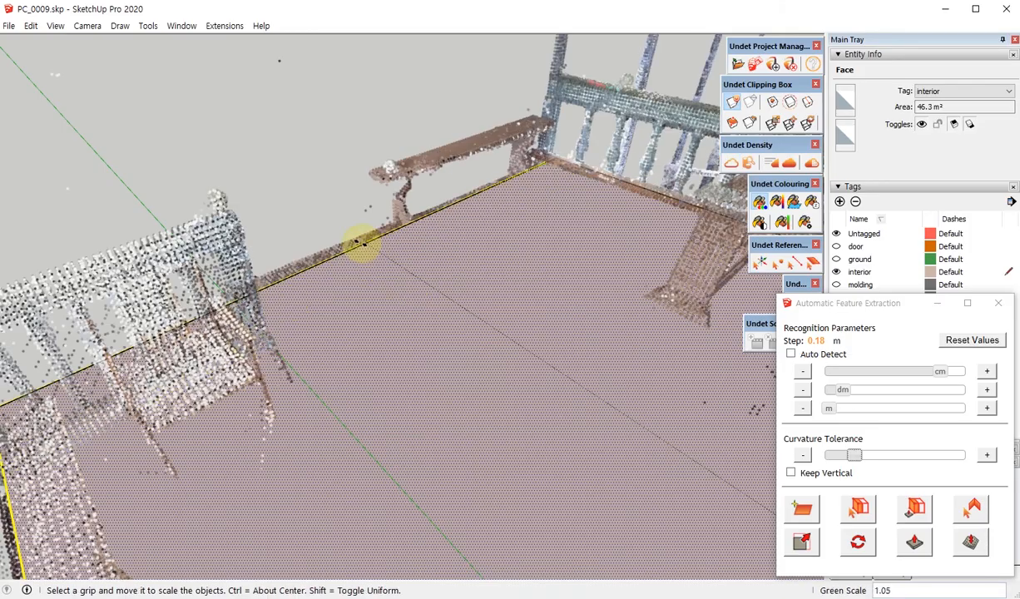
{"action": "middle_click_drag", "start_coordinate": [349, 240], "coordinate": [551, 293]}
- Give the gallery floor plane thickness and extend it downward with Extrude Selected Plane toward the points below the gallery
{"action": "key", "text": "p"}
{"action": "left_click", "coordinate": [393, 318]}
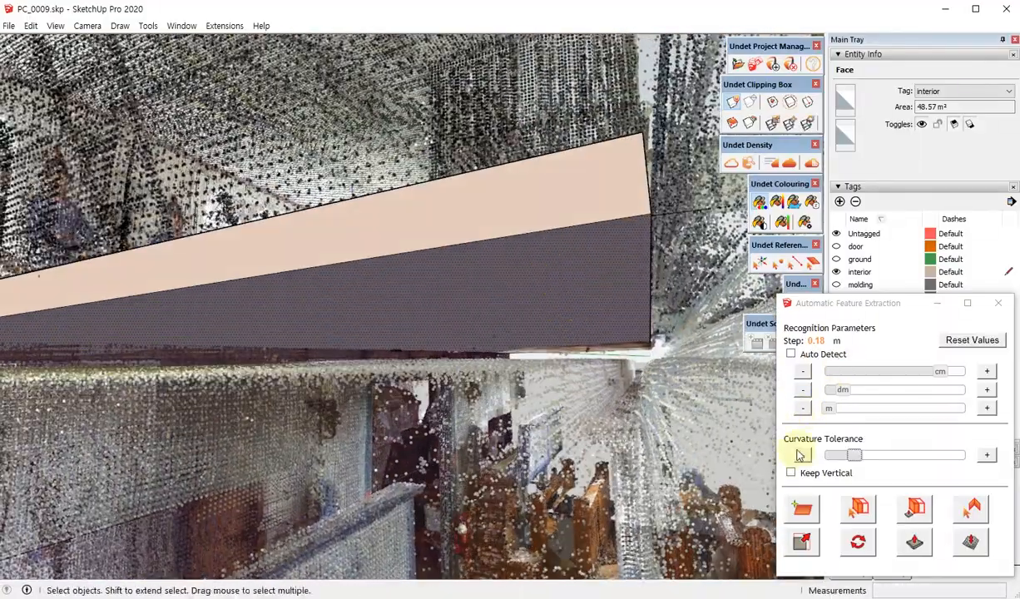
{"action": "left_click", "coordinate": [909, 511]}
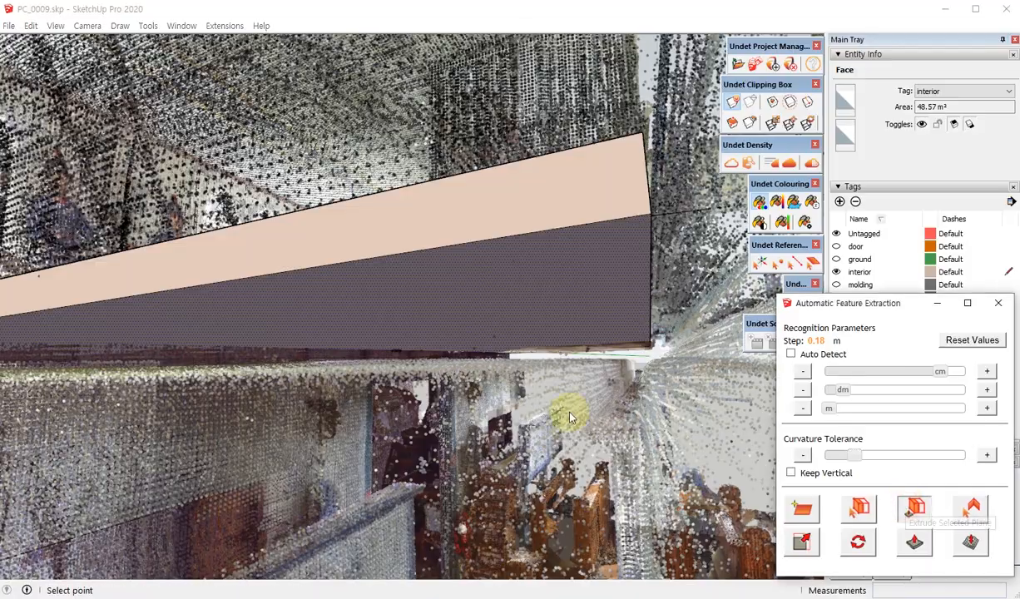
{"action": "middle_click_drag", "start_coordinate": [491, 371], "coordinate": [492, 400]}
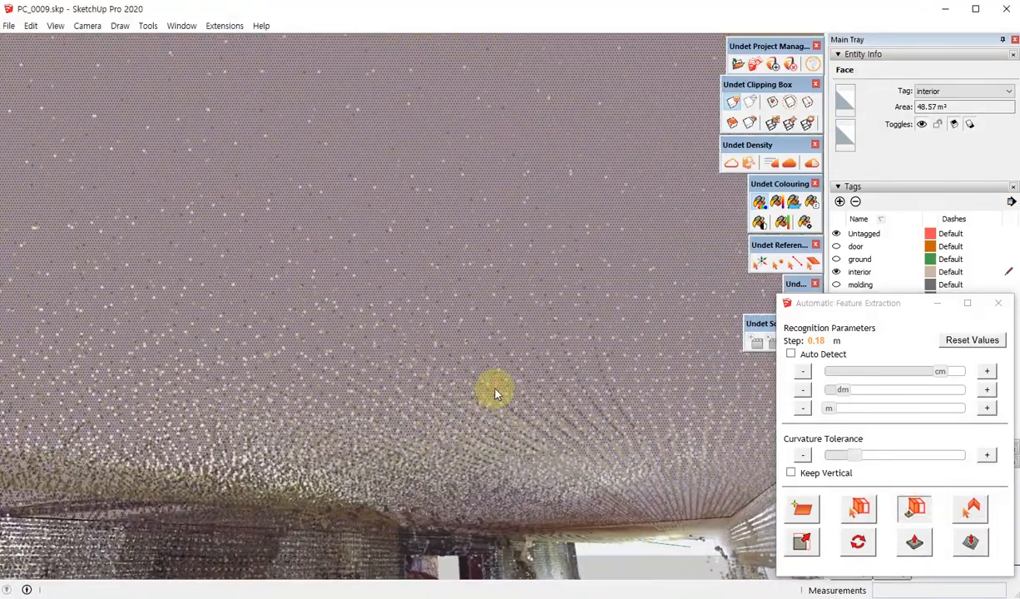
{"action": "middle_click_drag", "start_coordinate": [609, 485], "coordinate": [517, 376]}
{"action": "scroll", "coordinate": [563, 337], "scroll_direction": "up", "scroll_amount": 3}
{"action": "scroll", "coordinate": [287, 353], "scroll_direction": "up", "scroll_amount": 3}
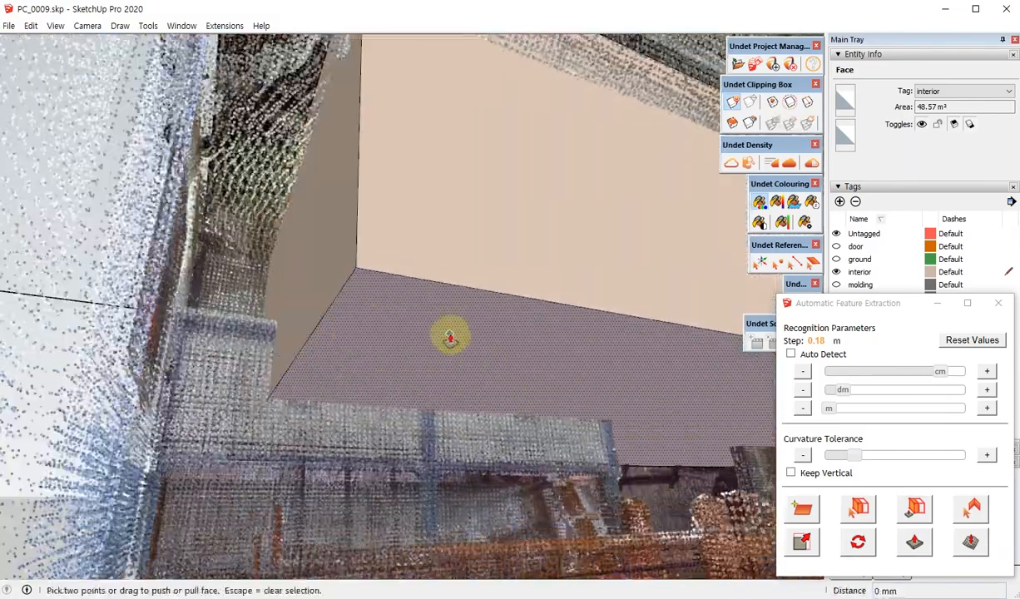
- Push the extruded gallery block's bottom face back up about 1332 mm to the ceiling points under the gallery
{"action": "left_click_drag", "start_coordinate": [449, 337], "coordinate": [472, 80]}
{"action": "middle_click_drag", "start_coordinate": [545, 248], "coordinate": [426, 296]}
{"action": "middle_click_drag", "start_coordinate": [212, 151], "coordinate": [269, 180]}
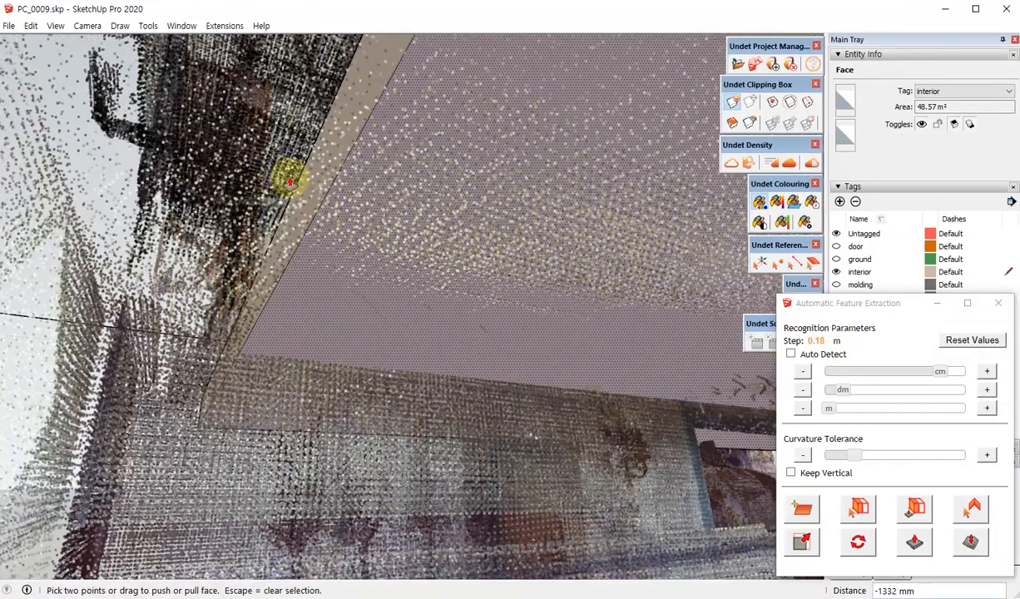
{"action": "key", "text": "Escape"}
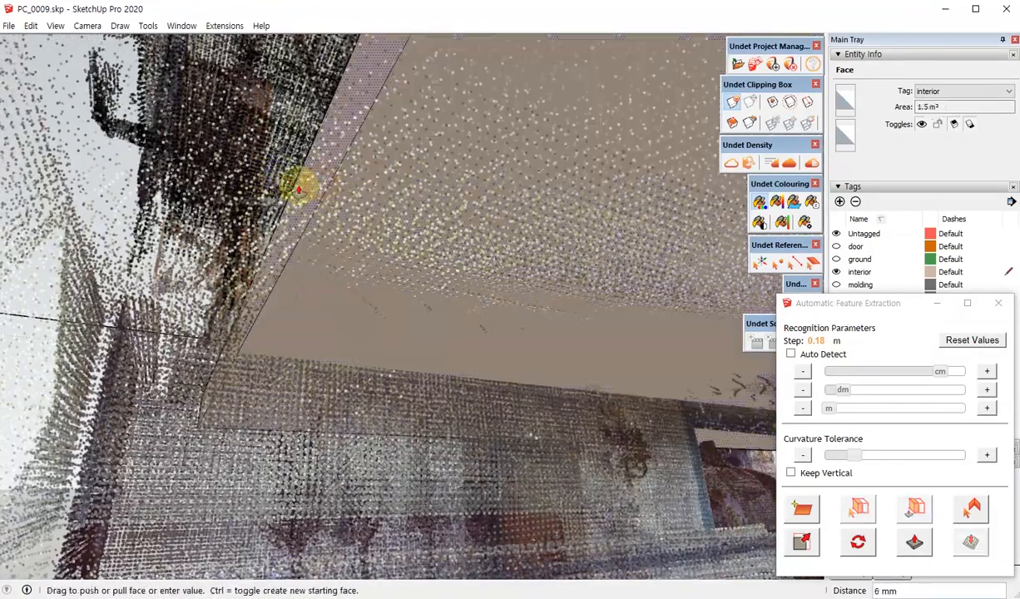
- Extend the gallery slab's end faces to the side walls, one by about 471 mm and the opposite one by about 68 mm
{"action": "middle_click_drag", "start_coordinate": [299, 190], "coordinate": [141, 200]}
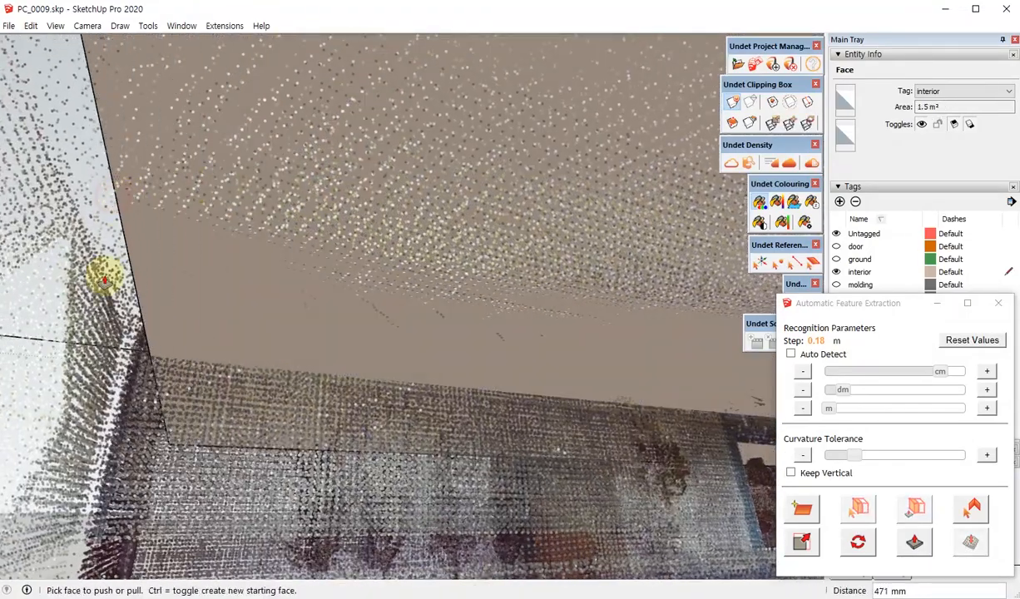
{"action": "middle_click_drag", "start_coordinate": [104, 278], "coordinate": [497, 208]}
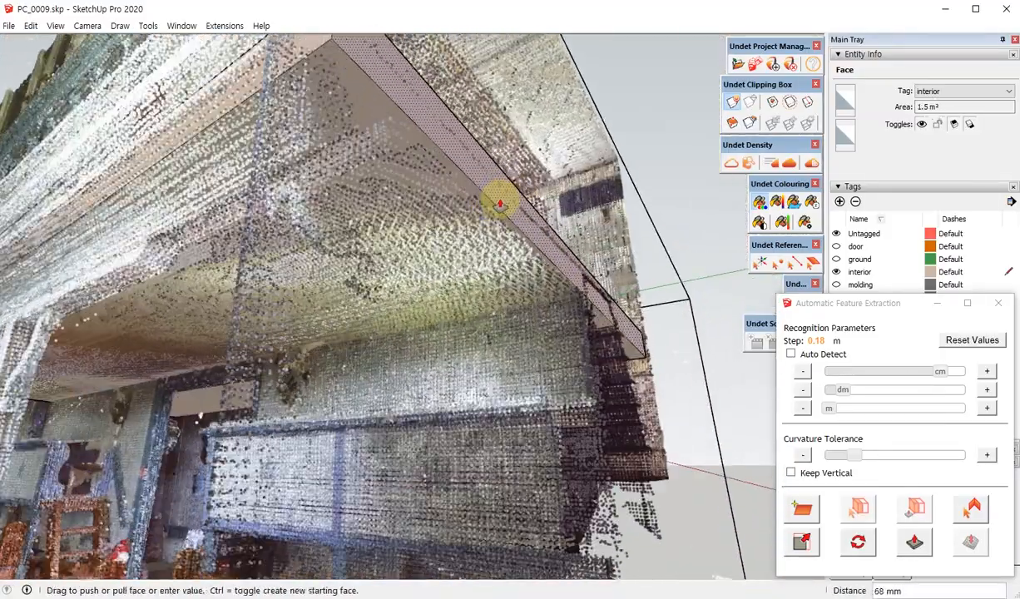
{"action": "middle_click_drag", "start_coordinate": [374, 277], "coordinate": [489, 363]}
- Adjust the height of the gallery slab's underside with Push/Pull against the ceiling points
{"action": "left_click", "coordinate": [375, 218]}
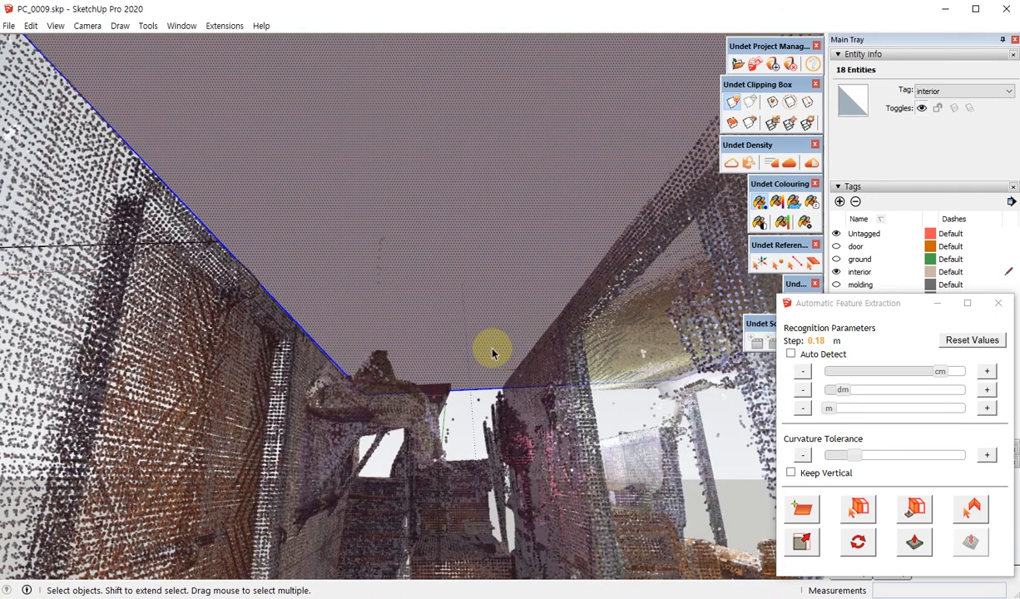
{"action": "key", "text": "p"}
{"action": "left_click_drag", "start_coordinate": [465, 311], "coordinate": [471, 269]}
{"action": "key", "text": "space"}
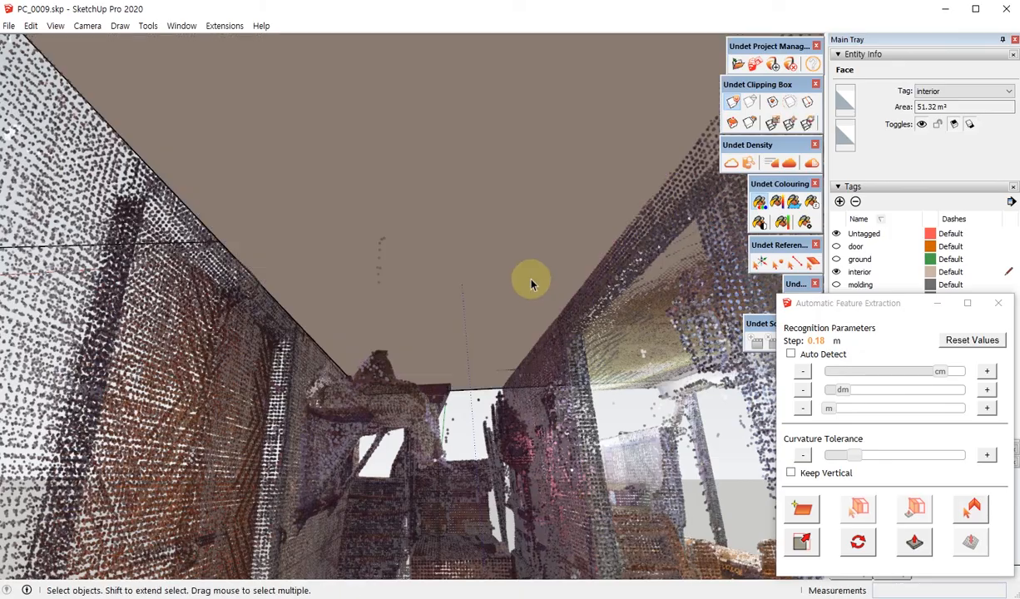
- Draw a line about 10057 mm long across the gallery slab's underside, following the wall and beam beneath it
{"action": "middle_click_drag", "start_coordinate": [531, 282], "coordinate": [402, 245]}
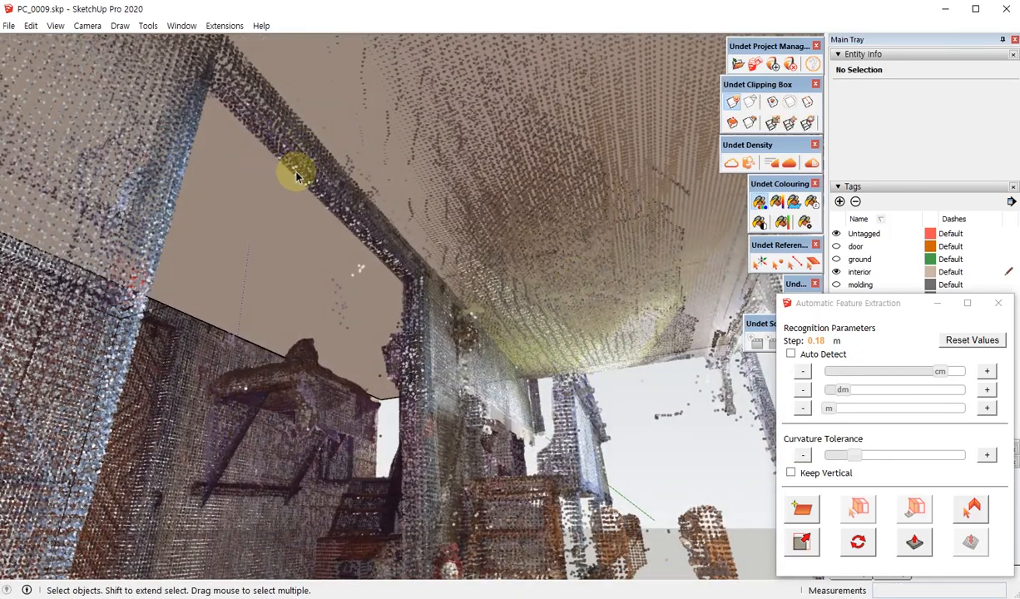
{"action": "middle_click_drag", "start_coordinate": [297, 177], "coordinate": [357, 224]}
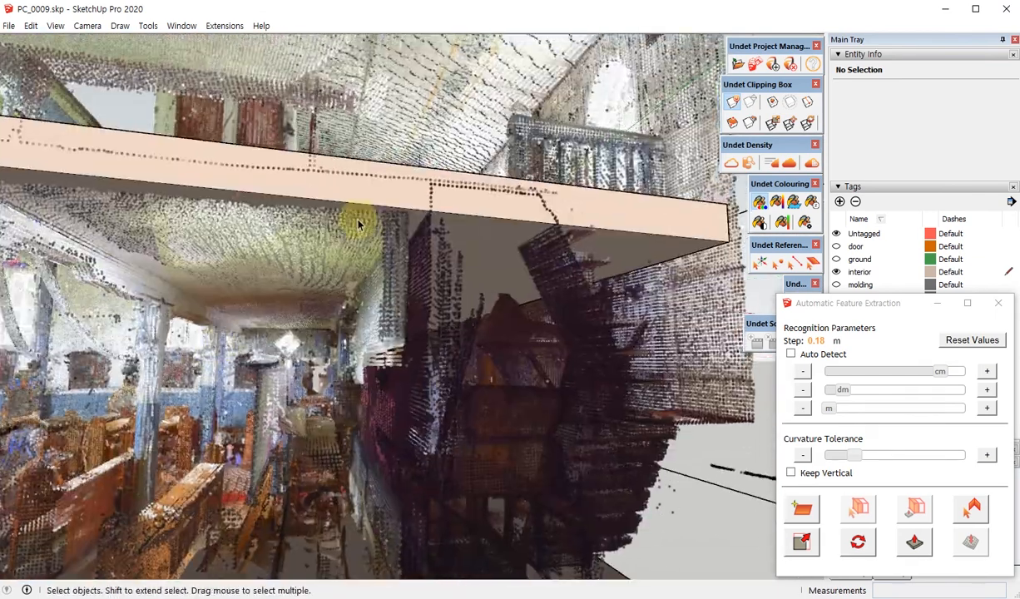
{"action": "middle_click_drag", "start_coordinate": [389, 192], "coordinate": [372, 510]}
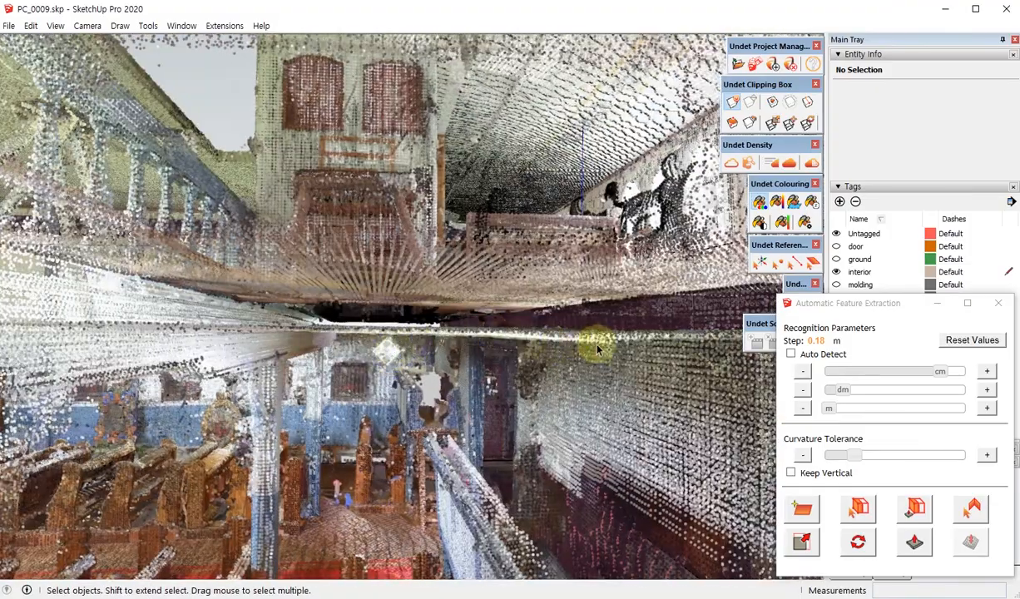
{"action": "middle_click_drag", "start_coordinate": [596, 349], "coordinate": [362, 353]}
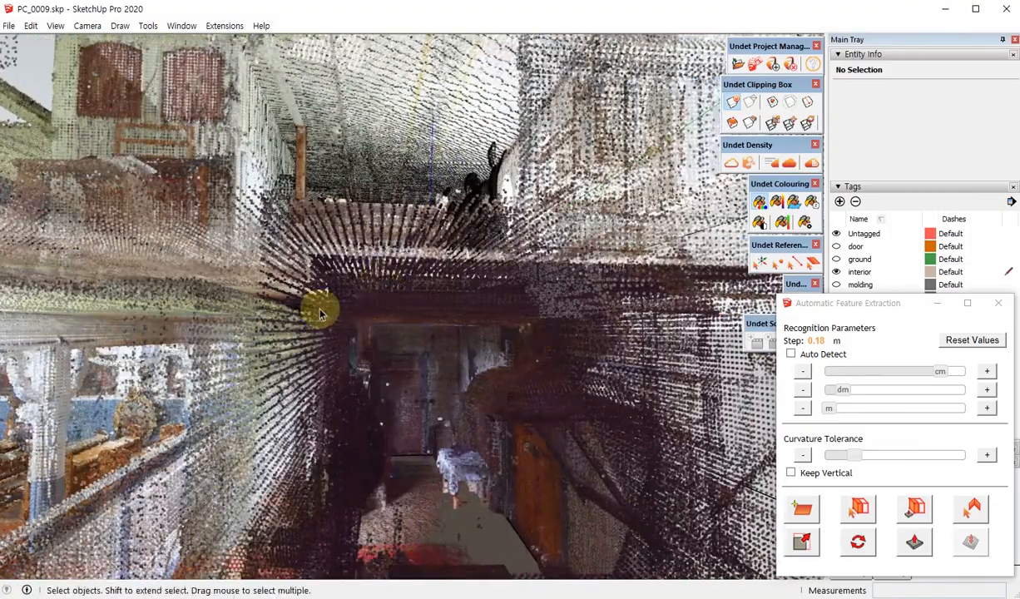
{"action": "middle_click_drag", "start_coordinate": [320, 314], "coordinate": [341, 291]}
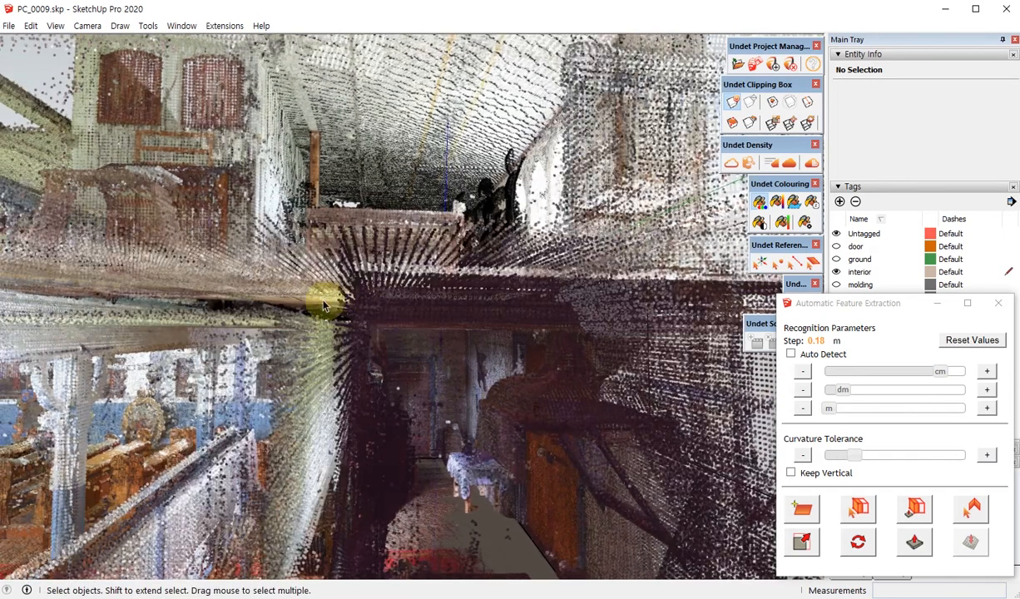
{"action": "middle_click_drag", "start_coordinate": [367, 329], "coordinate": [408, 366]}
{"action": "key", "text": "l"}
{"action": "left_click", "coordinate": [314, 230]}
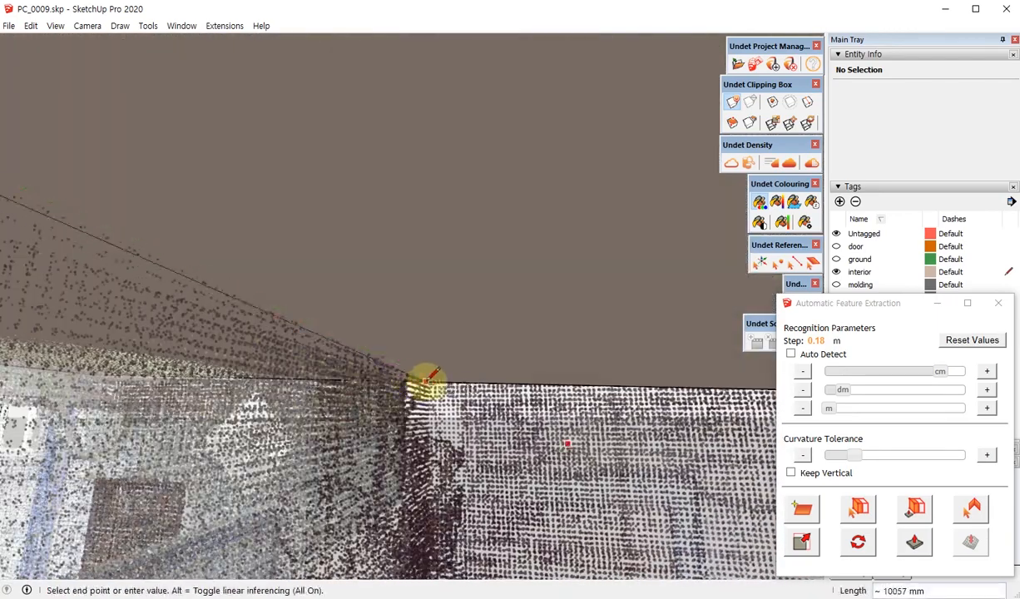
{"action": "middle_click_drag", "start_coordinate": [427, 382], "coordinate": [455, 325]}
- Push the entrance-side part of the slab's underside up about 285 mm to the beamed ceiling points
{"action": "key", "text": "p"}
{"action": "left_click", "coordinate": [476, 325]}
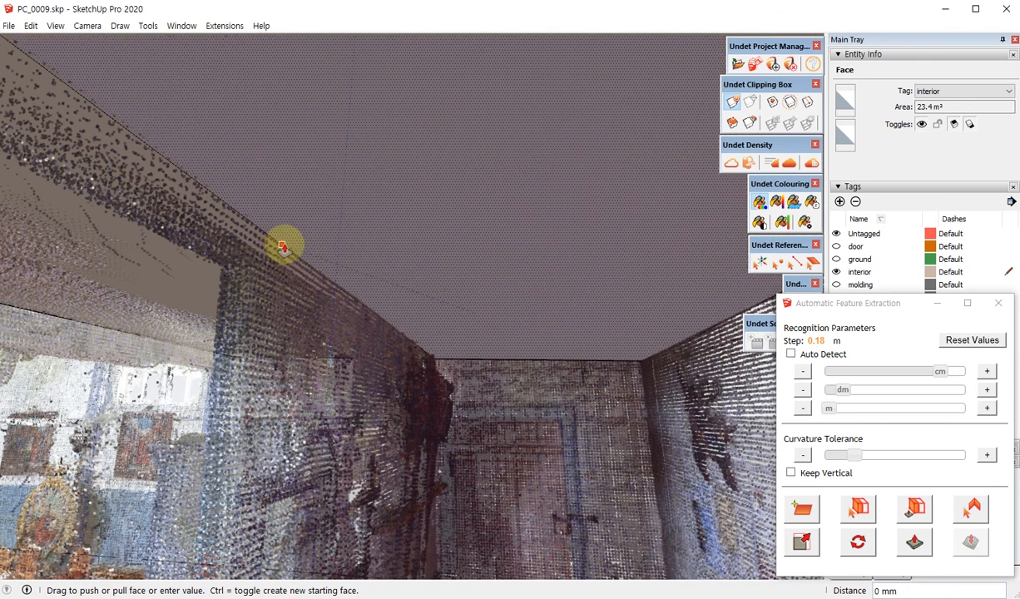
{"action": "middle_click_drag", "start_coordinate": [568, 345], "coordinate": [665, 349]}
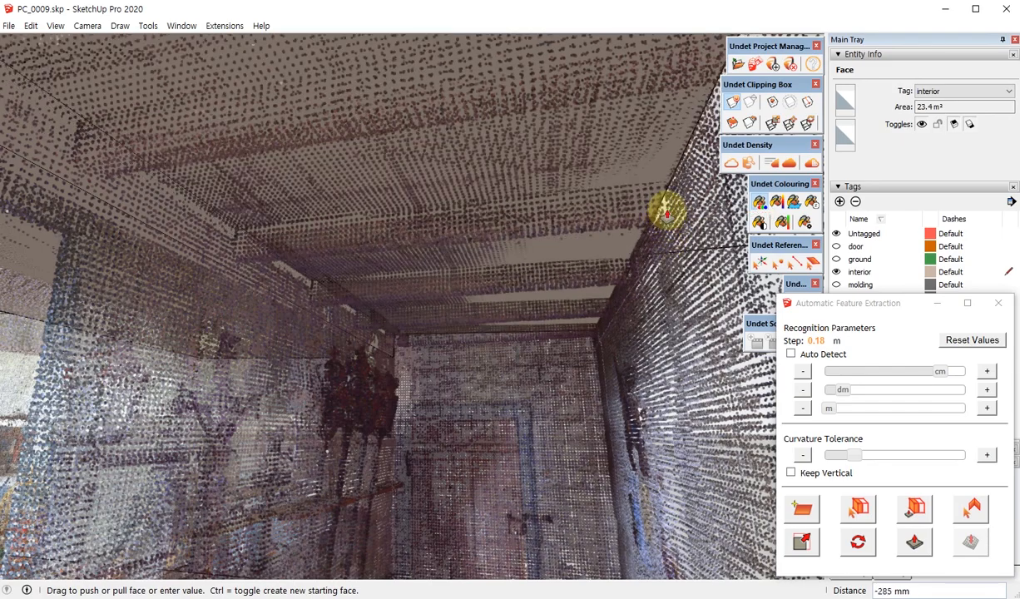
{"action": "middle_click_drag", "start_coordinate": [667, 213], "coordinate": [443, 472]}
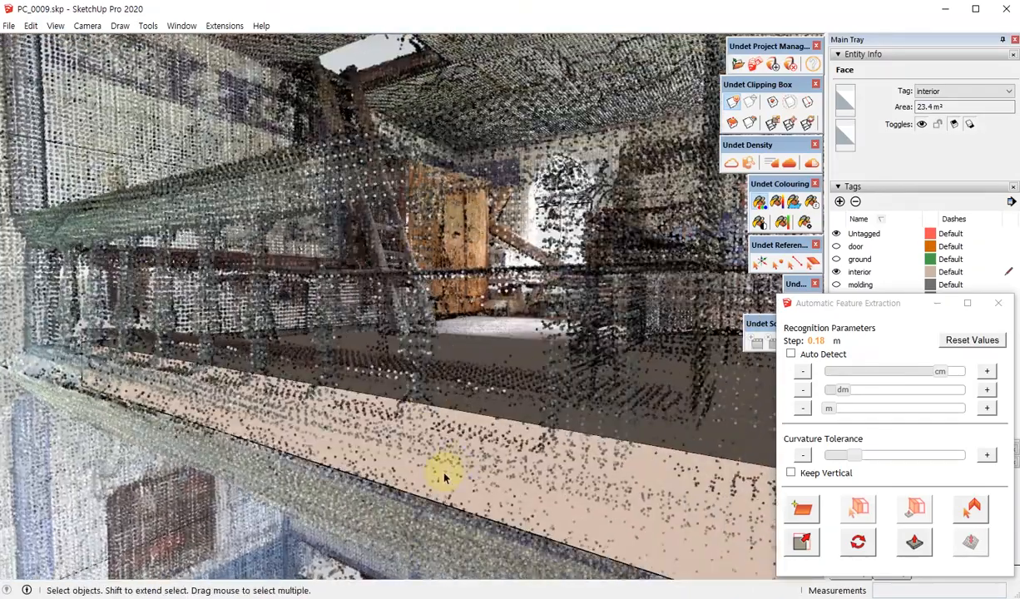
- Select the entire gallery slab, make it a group, and check it against the church floor
{"action": "left_click", "coordinate": [450, 446]}
{"action": "scroll", "coordinate": [418, 366], "scroll_direction": "down", "scroll_amount": 3}
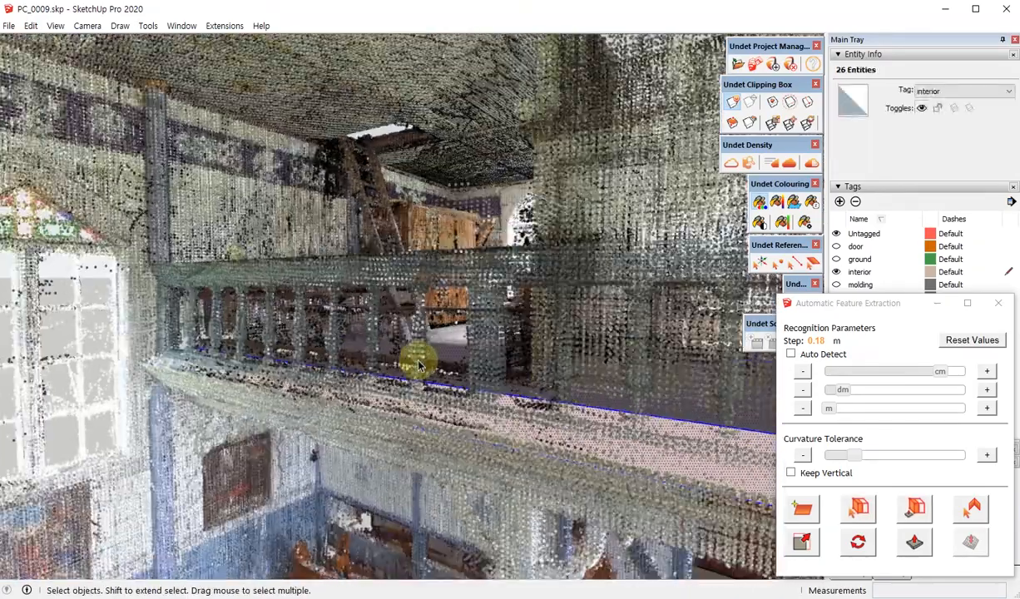
{"action": "left_click", "coordinate": [371, 294]}
{"action": "scroll", "coordinate": [496, 387], "scroll_direction": "down", "scroll_amount": 5}
{"action": "middle_click_drag", "start_coordinate": [497, 387], "coordinate": [417, 321]}
{"action": "scroll", "coordinate": [482, 298], "scroll_direction": "down", "scroll_amount": 5}
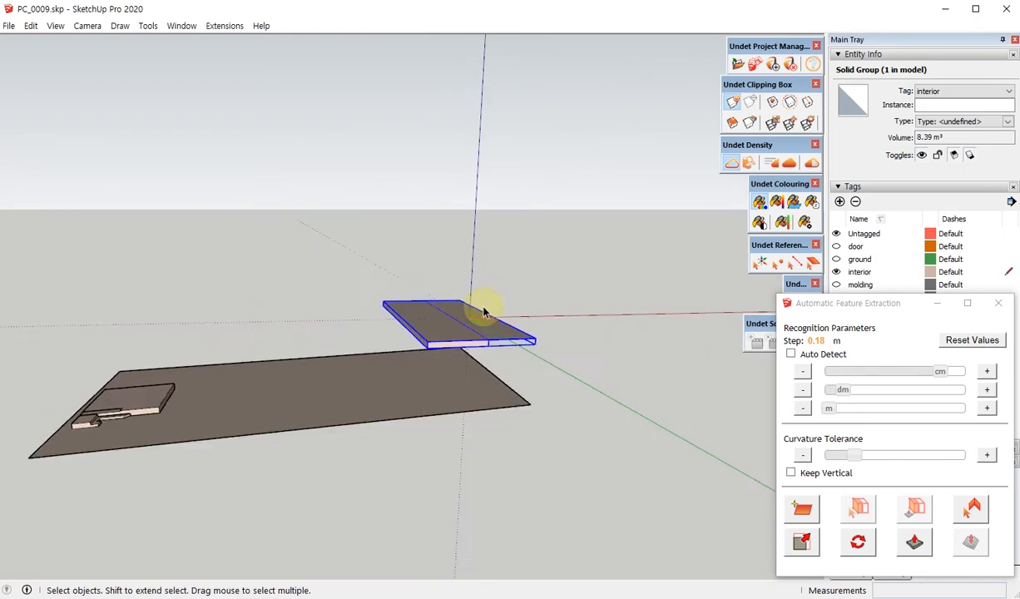
{"action": "middle_click_drag", "start_coordinate": [483, 298], "coordinate": [496, 367]}
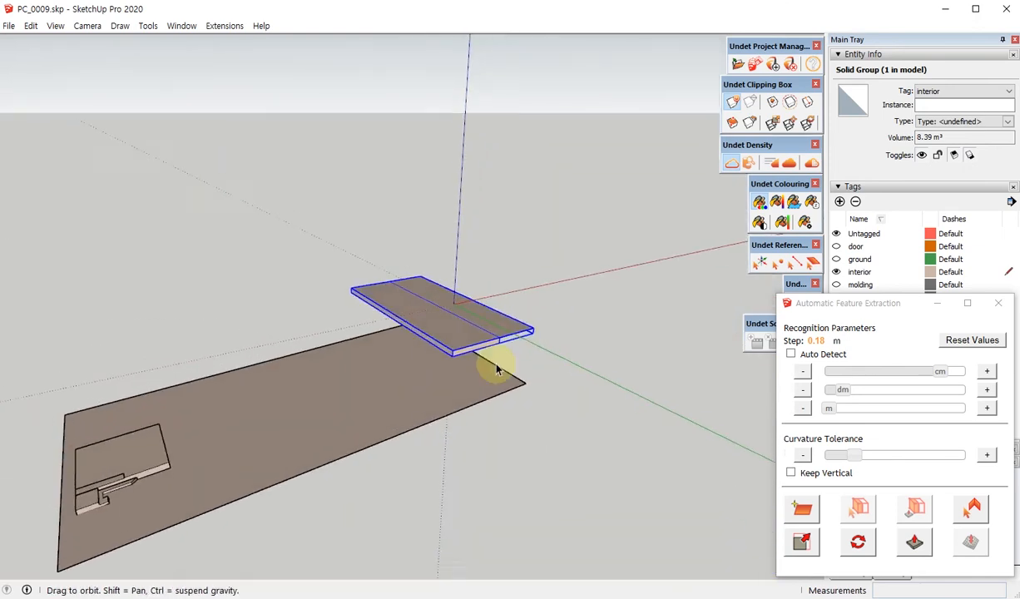
{"action": "left_click", "coordinate": [597, 337]}
- Open the gallery slab group and pull the entrance-side underside down slightly to give that section a thin edge
{"action": "scroll", "coordinate": [403, 331], "scroll_direction": "up", "scroll_amount": 3}
{"action": "middle_click_drag", "start_coordinate": [479, 322], "coordinate": [402, 321]}
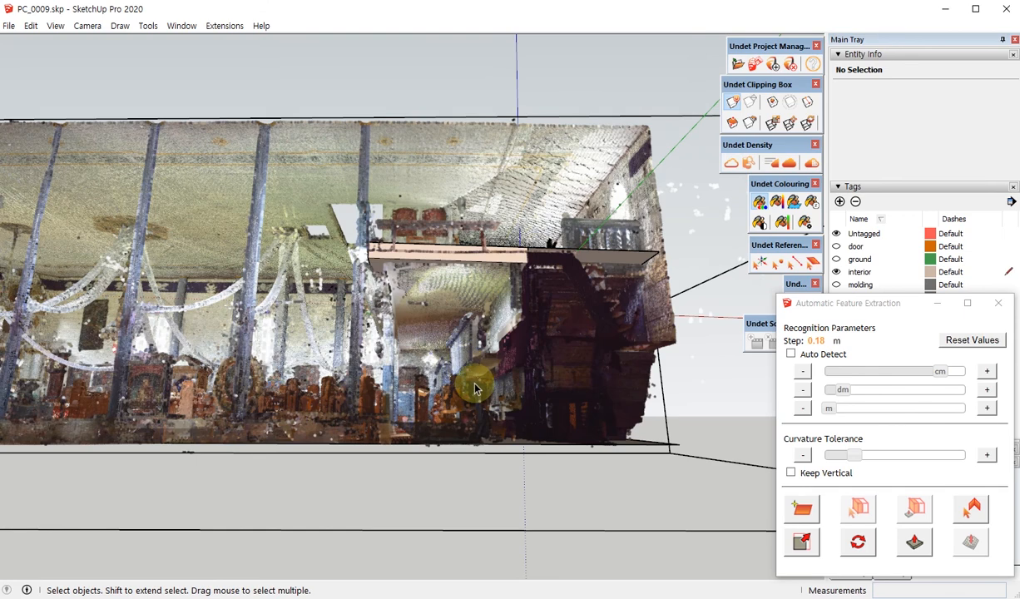
{"action": "scroll", "coordinate": [474, 382], "scroll_direction": "up", "scroll_amount": 5}
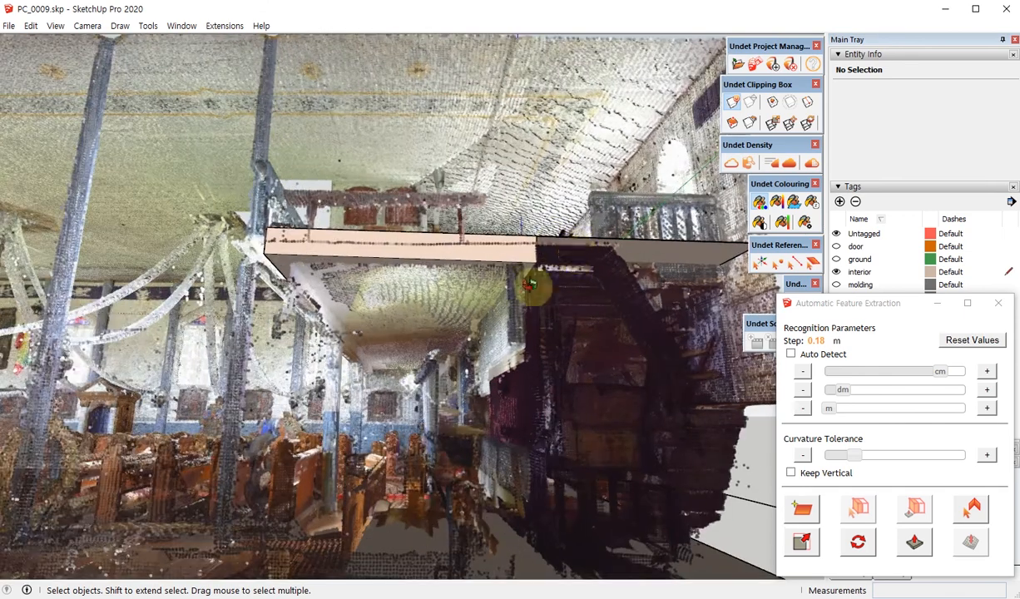
{"action": "middle_click_drag", "start_coordinate": [530, 284], "coordinate": [491, 381]}
{"action": "scroll", "coordinate": [666, 262], "scroll_direction": "up", "scroll_amount": 10}
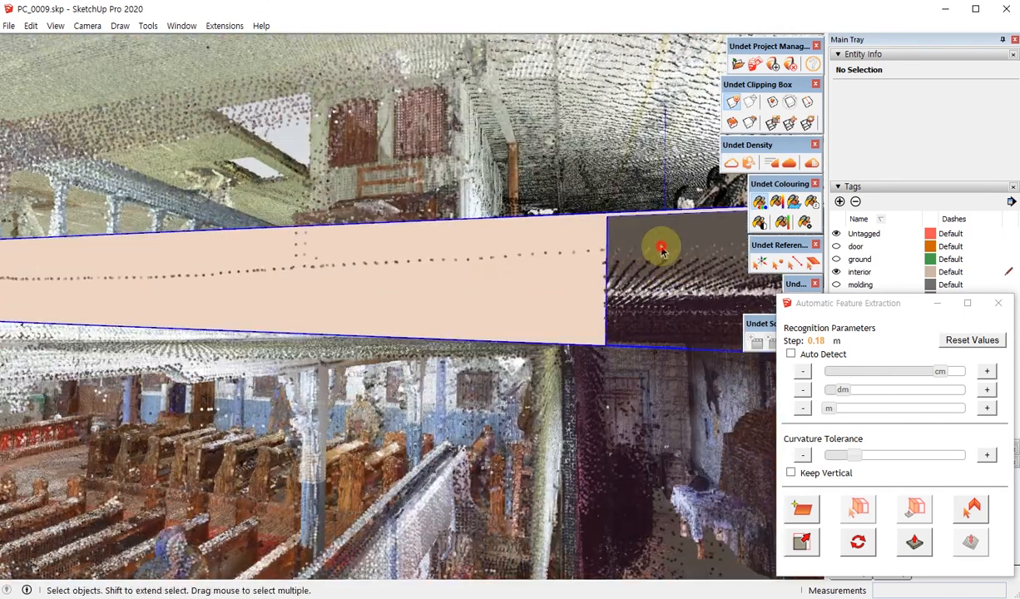
{"action": "left_click", "coordinate": [662, 252]}
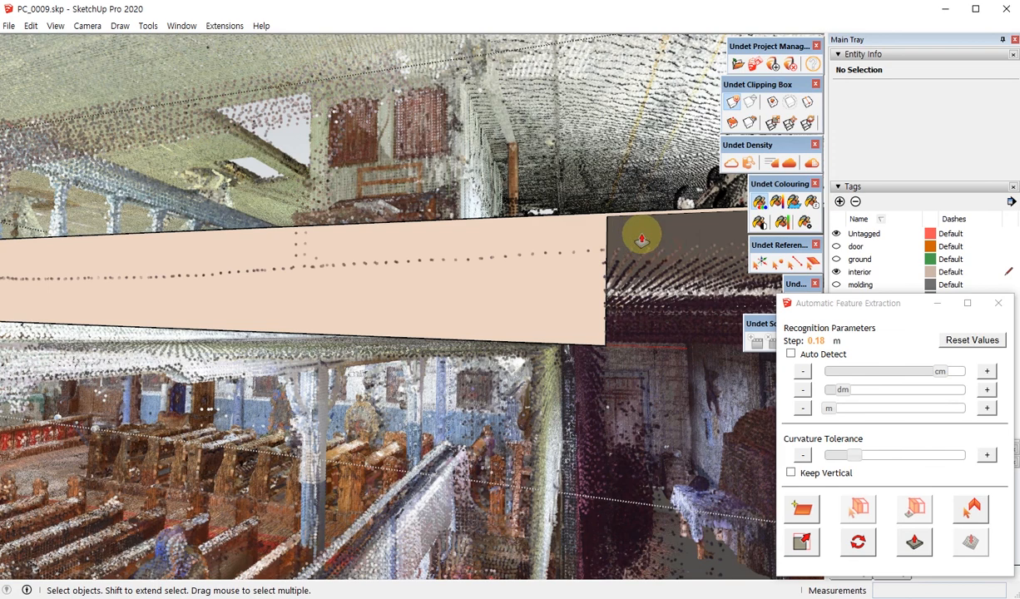
{"action": "key", "text": "p"}
{"action": "left_click_drag", "start_coordinate": [644, 263], "coordinate": [645, 289]}
{"action": "key", "text": "space"}
- Lower the top of the clipping box to a blue scale of 0.44 so it cuts the church below the gallery
{"action": "scroll", "coordinate": [456, 251], "scroll_direction": "down", "scroll_amount": 10}
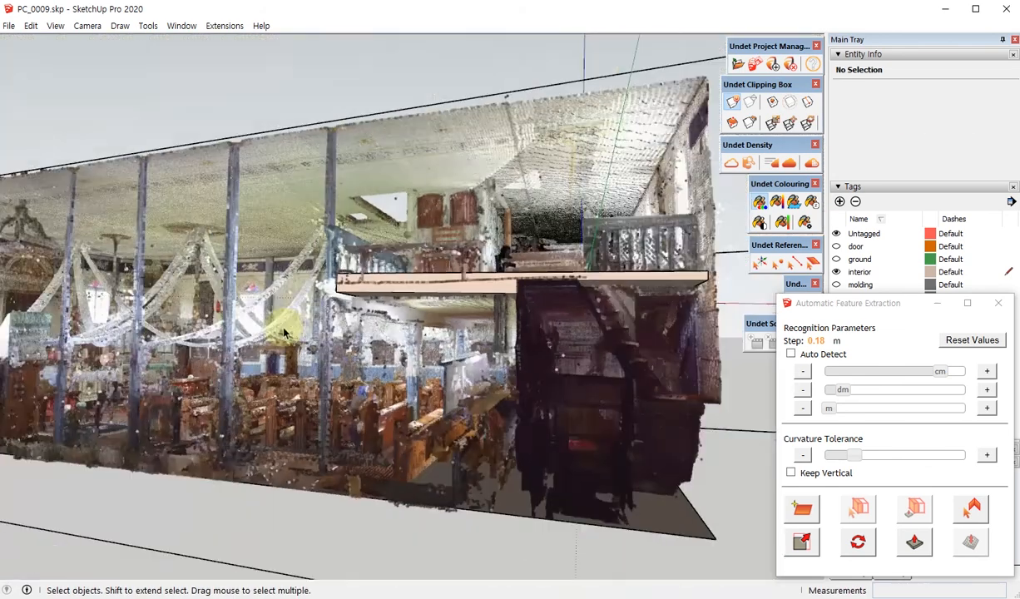
{"action": "middle_click_drag", "start_coordinate": [284, 329], "coordinate": [559, 412]}
{"action": "scroll", "coordinate": [455, 331], "scroll_direction": "up", "scroll_amount": 6}
{"action": "middle_click_drag", "start_coordinate": [454, 331], "coordinate": [519, 264]}
{"action": "scroll", "coordinate": [519, 264], "scroll_direction": "down", "scroll_amount": 3}
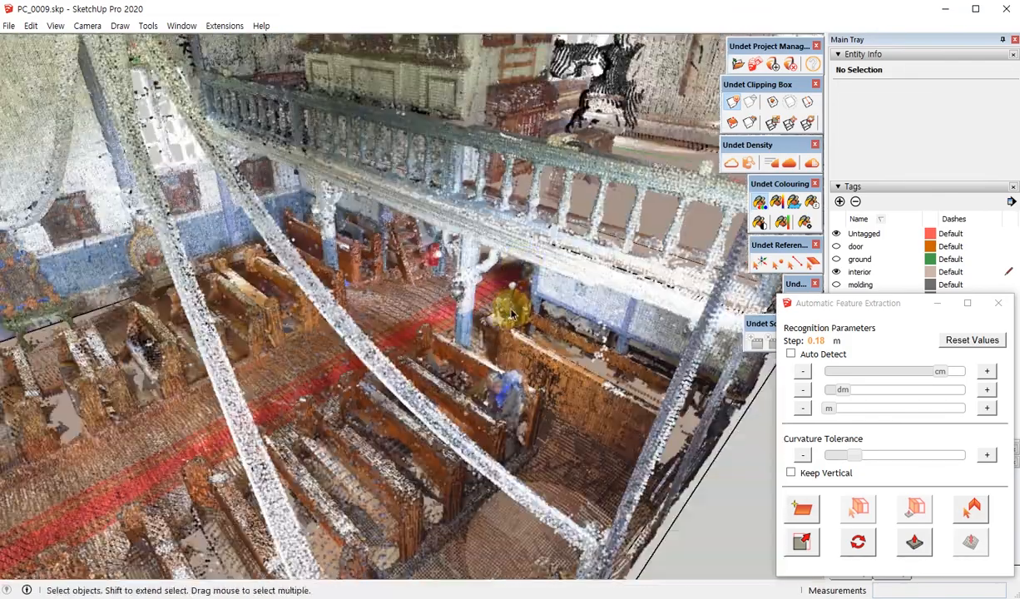
{"action": "scroll", "coordinate": [553, 313], "scroll_direction": "down", "scroll_amount": 8}
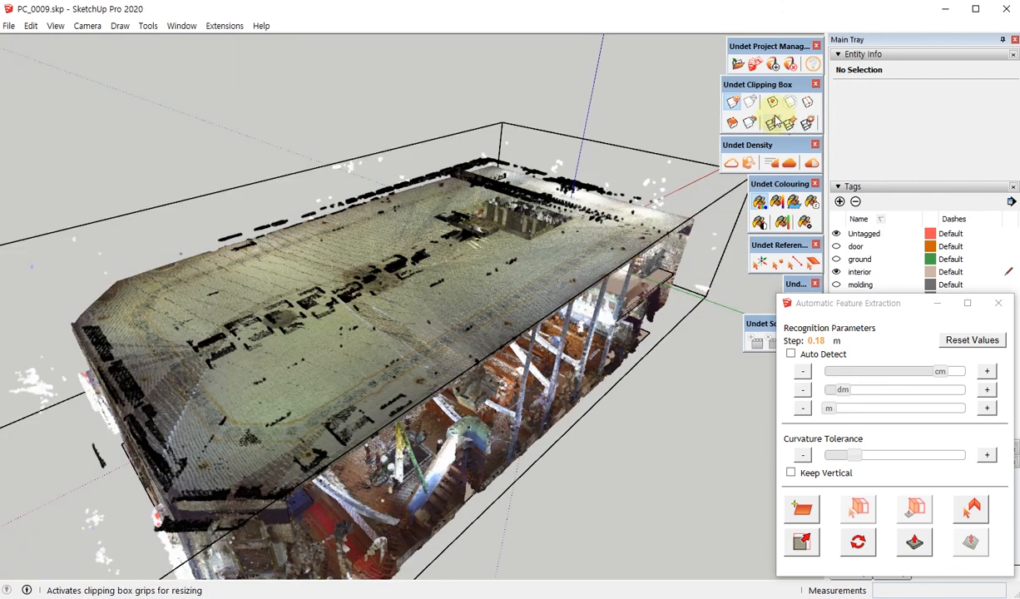
{"action": "left_click", "coordinate": [773, 123]}
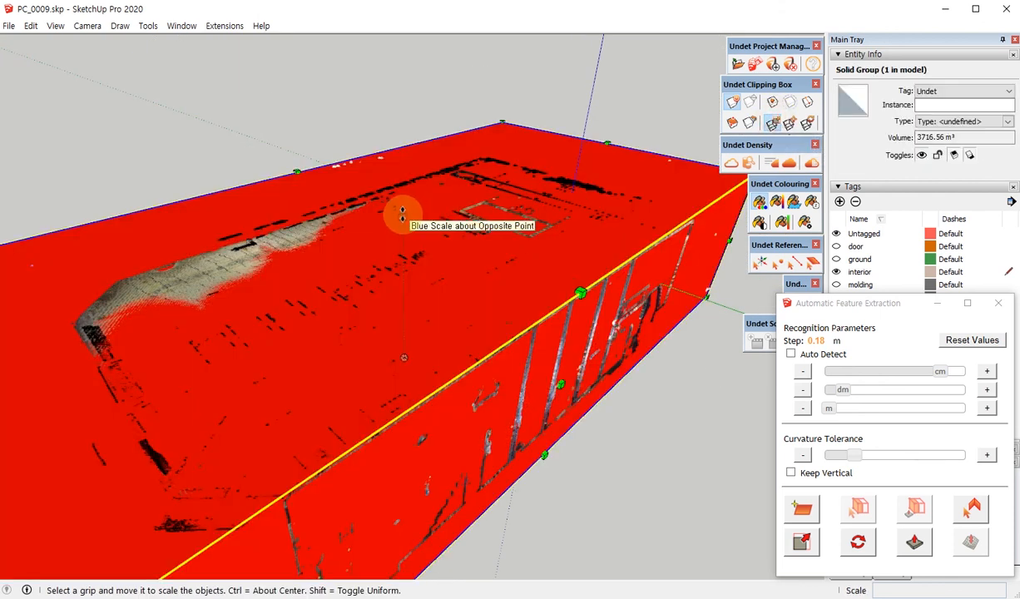
{"action": "left_click_drag", "start_coordinate": [402, 214], "coordinate": [416, 304]}
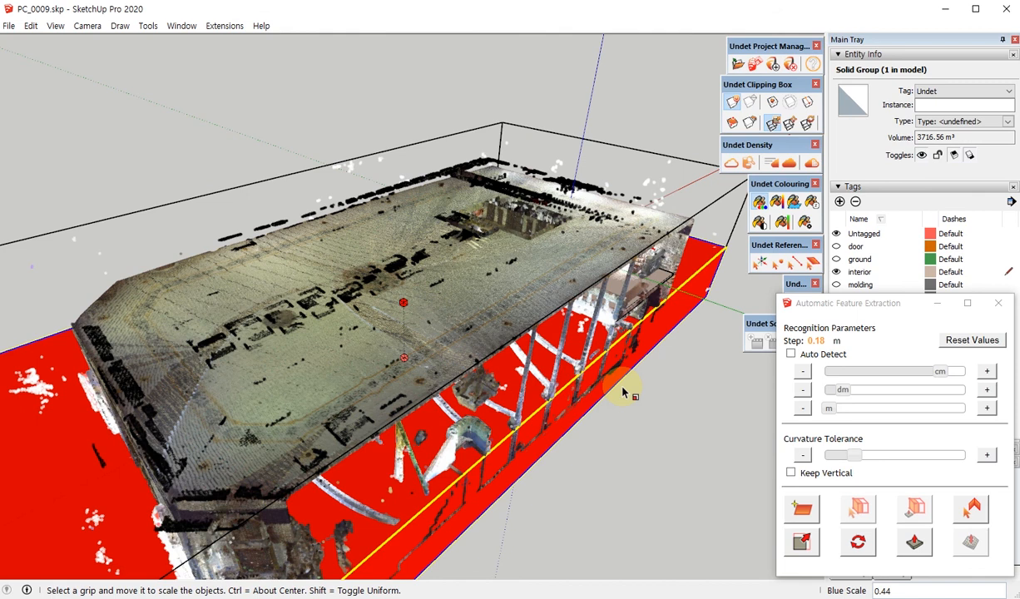
{"action": "left_click", "coordinate": [593, 360]}
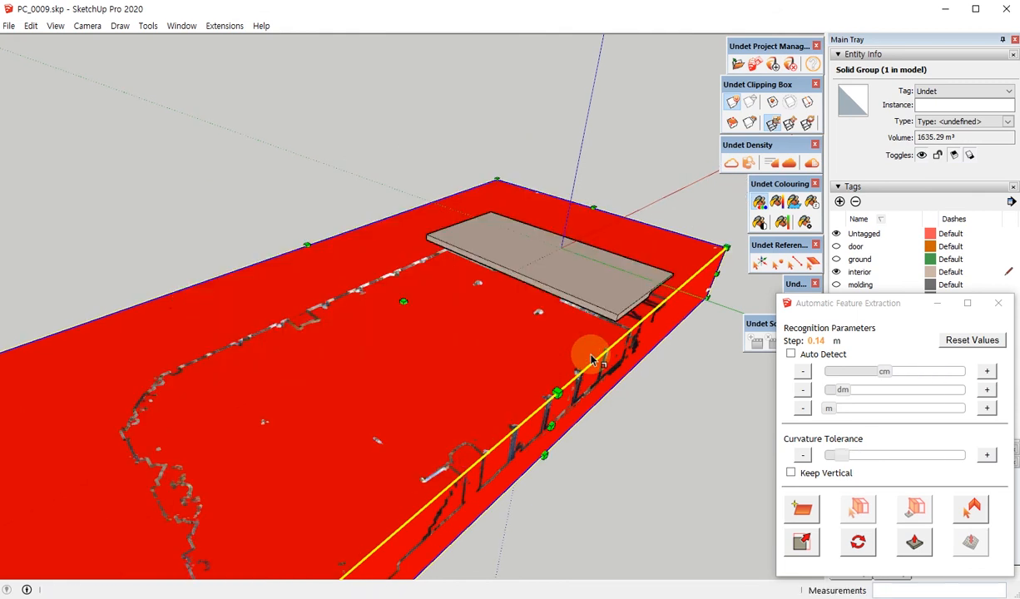
{"action": "key", "text": "space"}
{"action": "left_click", "coordinate": [586, 410]}
- Remove the gallery slab that covers the entrance-side points in the plan view
{"action": "key", "text": "F2"}
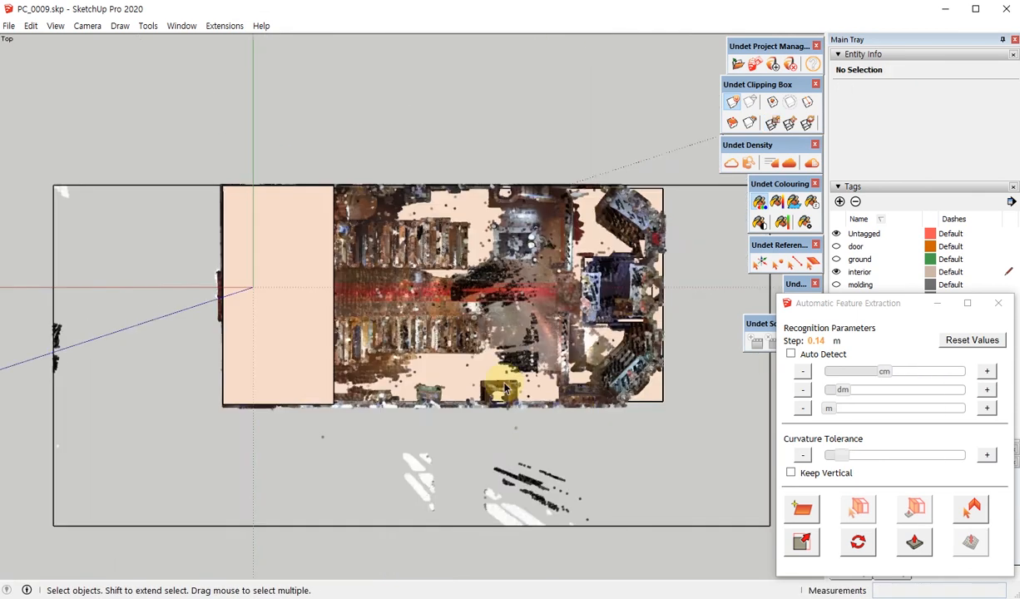
{"action": "scroll", "coordinate": [572, 304], "scroll_direction": "up", "scroll_amount": 1}
{"action": "scroll", "coordinate": [653, 308], "scroll_direction": "up", "scroll_amount": 3}
{"action": "middle_click_drag", "start_coordinate": [610, 250], "coordinate": [319, 255], "text": "shift"}
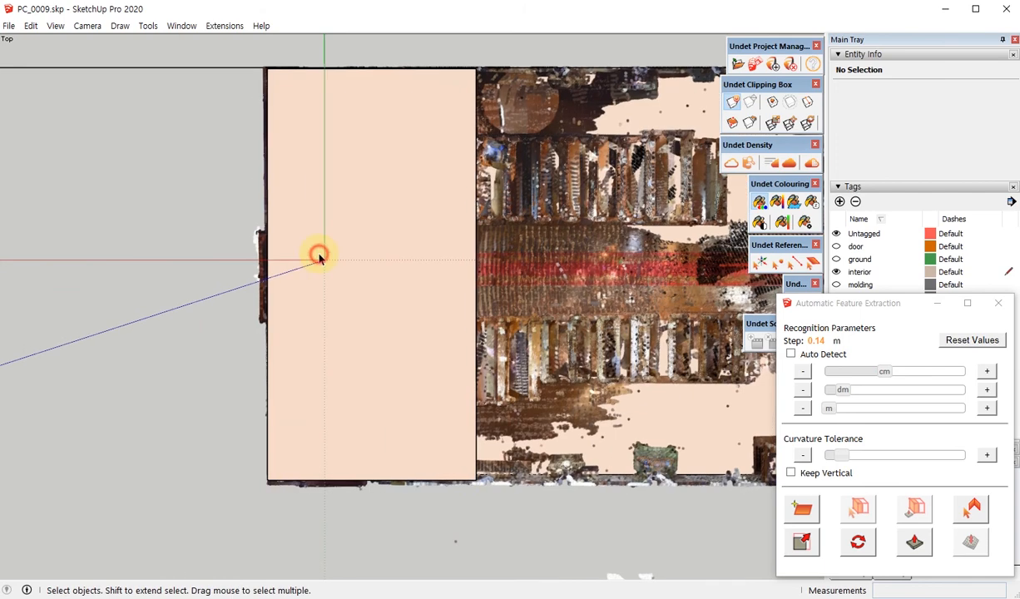
{"action": "left_click", "coordinate": [460, 349]}
{"action": "key", "text": "Delete"}
- Examine the octagonal columns beside the pews and their square bases, both in plan and close up
{"action": "middle_click_drag", "start_coordinate": [497, 377], "coordinate": [164, 46]}
{"action": "key", "text": "F2"}
{"action": "scroll", "coordinate": [372, 310], "scroll_direction": "up", "scroll_amount": 2}
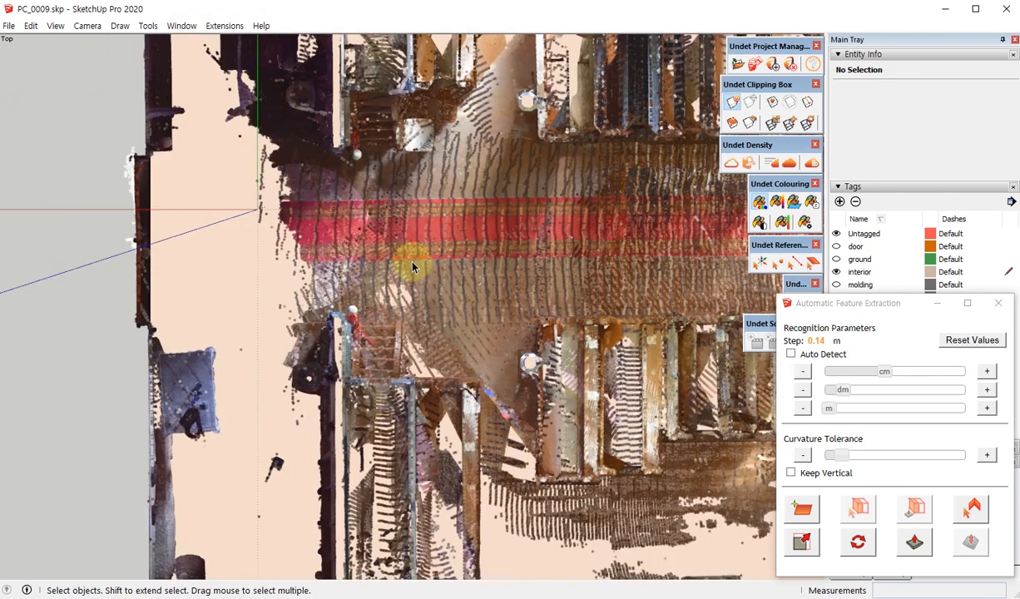
{"action": "middle_click_drag", "start_coordinate": [412, 264], "coordinate": [52, 46]}
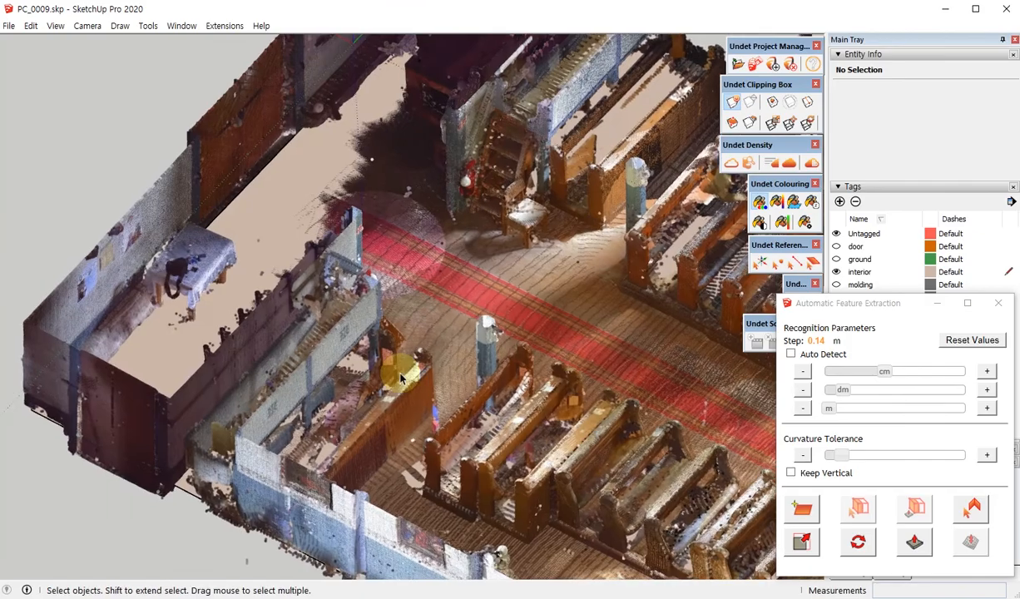
{"action": "key", "text": "F2"}
{"action": "scroll", "coordinate": [528, 339], "scroll_direction": "up", "scroll_amount": 3}
{"action": "scroll", "coordinate": [541, 357], "scroll_direction": "up", "scroll_amount": 8}
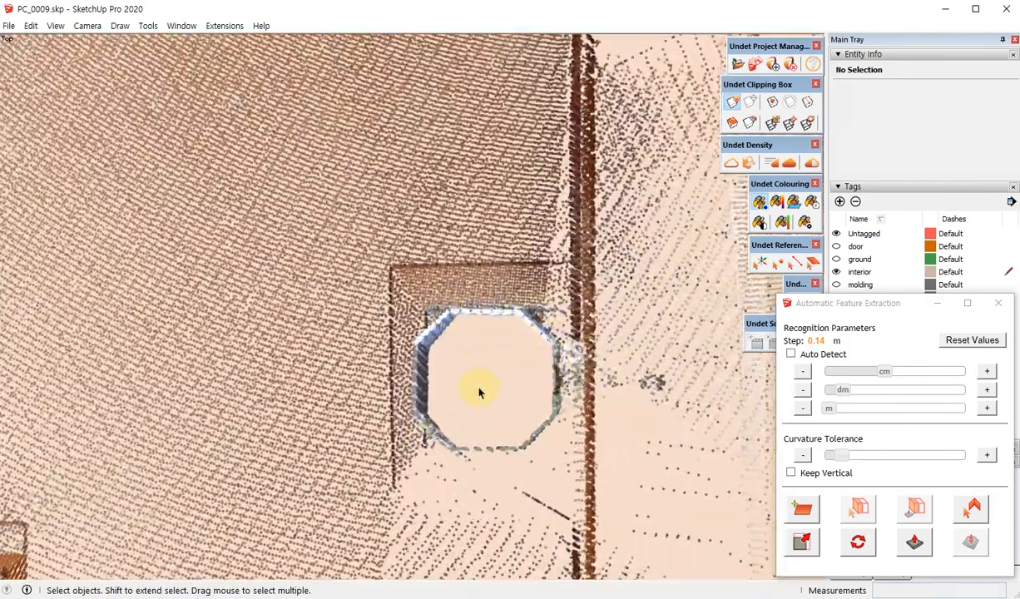
{"action": "scroll", "coordinate": [480, 393], "scroll_direction": "down", "scroll_amount": 5}
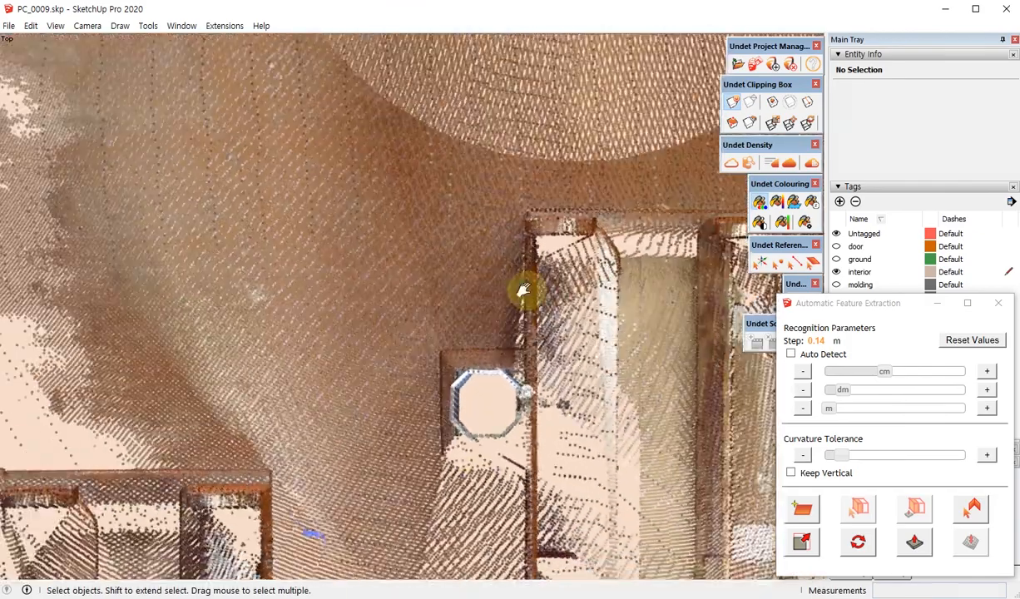
{"action": "middle_click_drag", "start_coordinate": [524, 291], "coordinate": [505, 473], "text": "shift"}
{"action": "scroll", "coordinate": [480, 249], "scroll_direction": "up", "scroll_amount": 3}
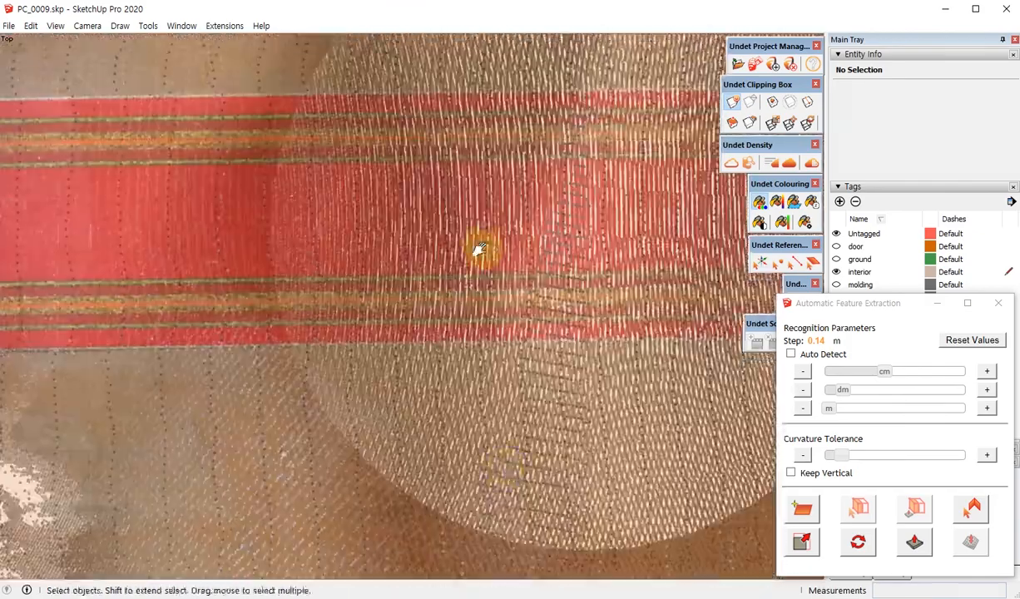
{"action": "middle_click_drag", "start_coordinate": [480, 249], "coordinate": [472, 516], "text": "shift"}
{"action": "middle_click_drag", "start_coordinate": [491, 173], "coordinate": [461, 445], "text": "shift"}
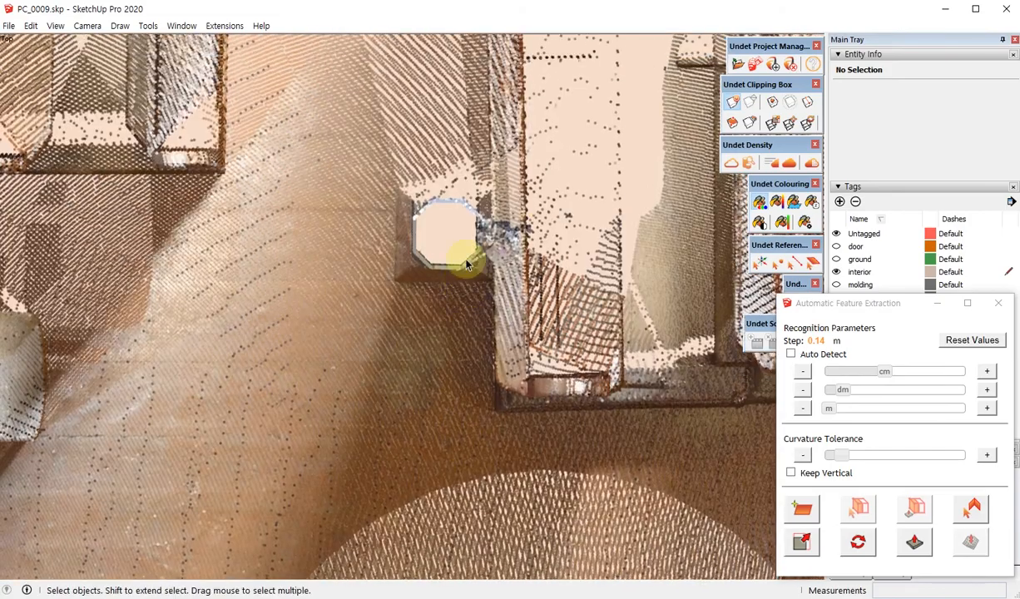
{"action": "middle_click_drag", "start_coordinate": [466, 264], "coordinate": [530, 183]}
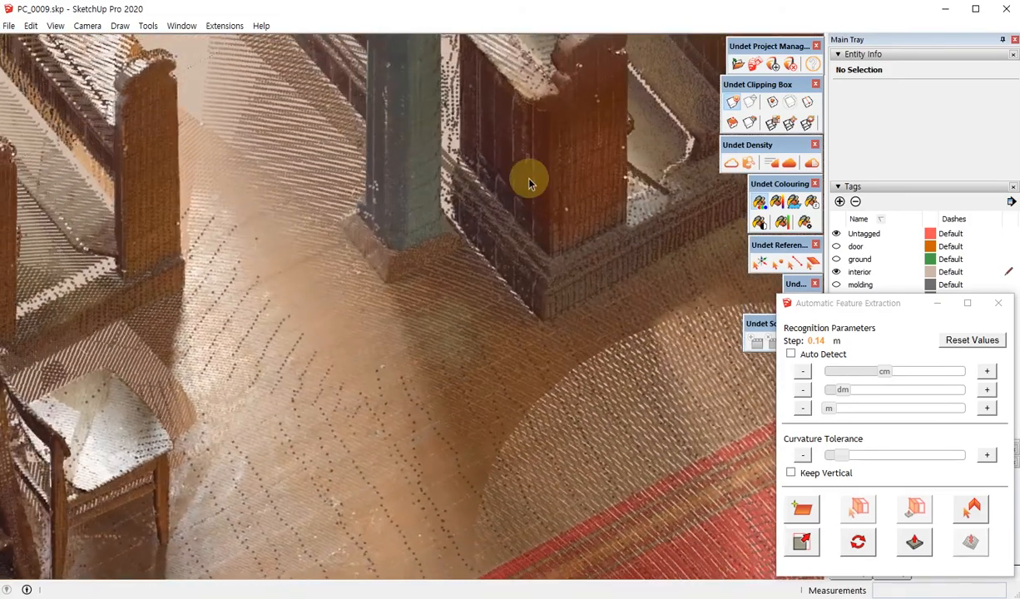
{"action": "scroll", "coordinate": [421, 217], "scroll_direction": "up", "scroll_amount": 5}
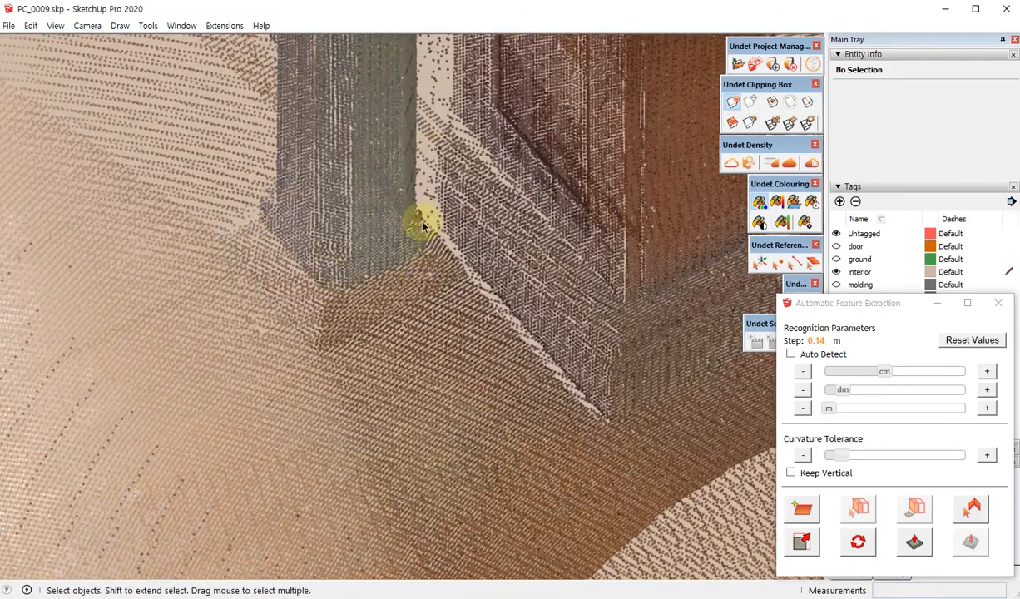
{"action": "scroll", "coordinate": [465, 399], "scroll_direction": "down", "scroll_amount": 8}
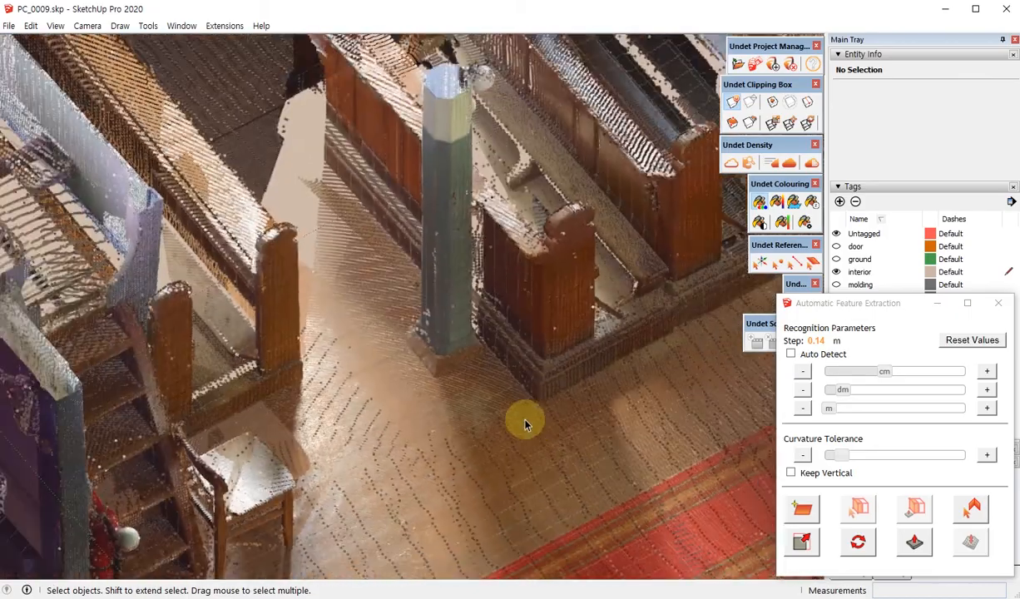
{"action": "key", "text": "F3"}
{"action": "scroll", "coordinate": [575, 346], "scroll_direction": "down", "scroll_amount": 4}
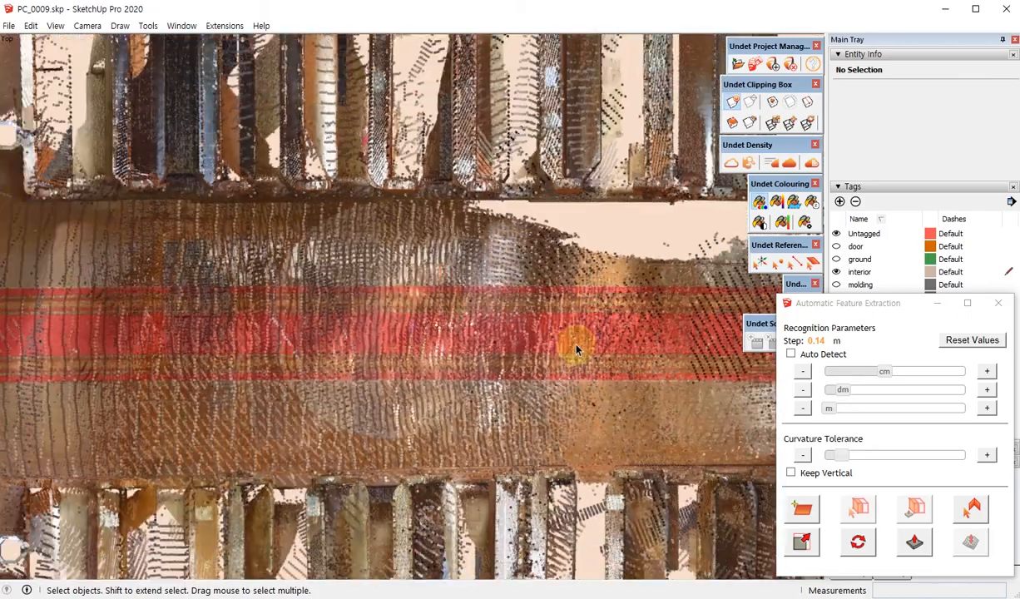
{"action": "scroll", "coordinate": [556, 368], "scroll_direction": "down", "scroll_amount": 3}
{"action": "middle_click_drag", "start_coordinate": [263, 425], "coordinate": [318, 248], "text": "shift"}
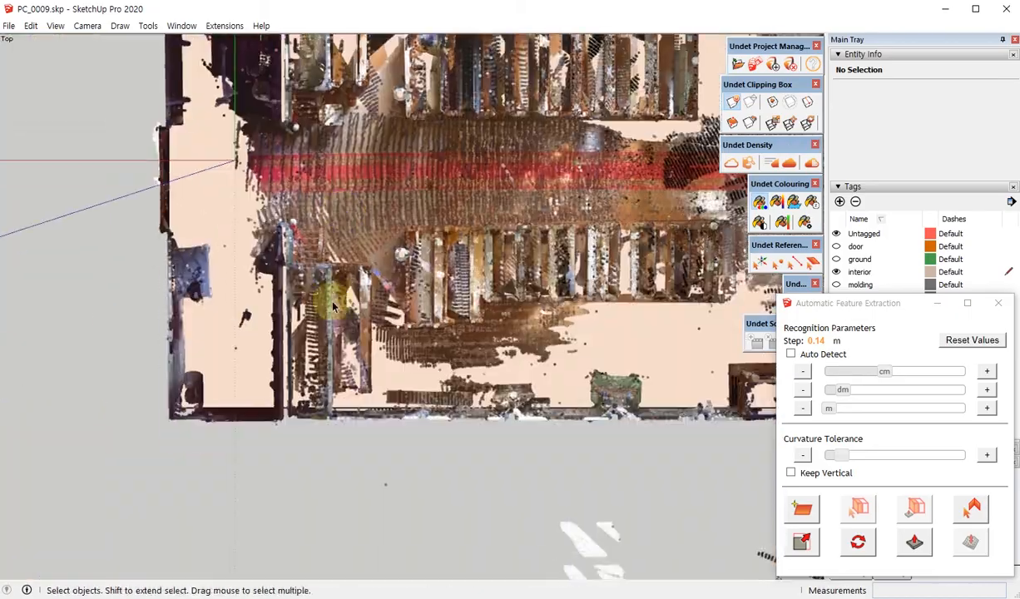
- Draw an eight-sided polygon about 102 mm in radius over the octagonal column beside the lower pew block in plan
{"action": "scroll", "coordinate": [379, 268], "scroll_direction": "up", "scroll_amount": 2}
{"action": "scroll", "coordinate": [438, 268], "scroll_direction": "up", "scroll_amount": 3}
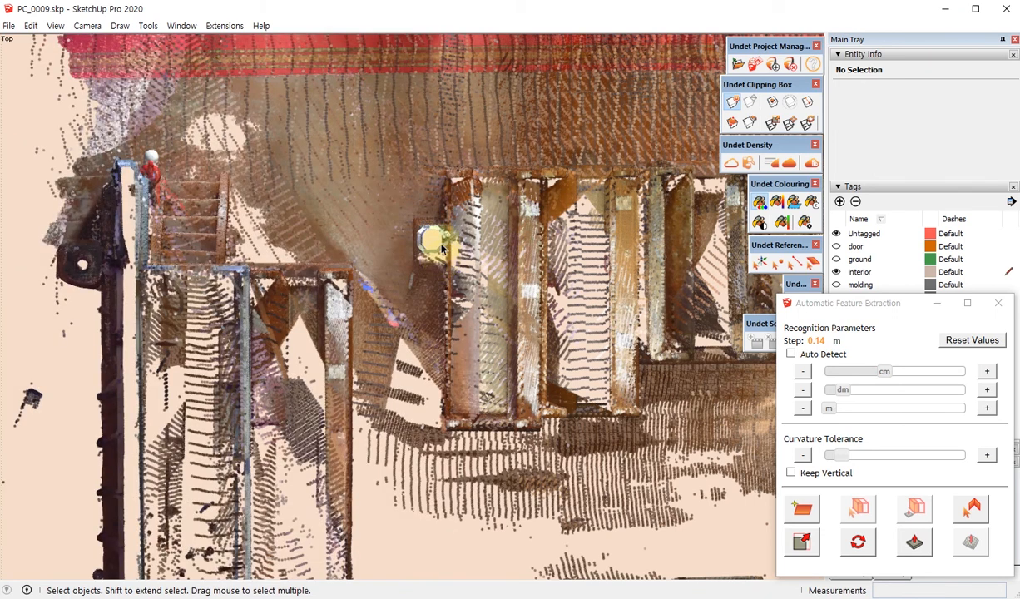
{"action": "scroll", "coordinate": [441, 248], "scroll_direction": "up", "scroll_amount": 3}
{"action": "key", "text": "F11"}
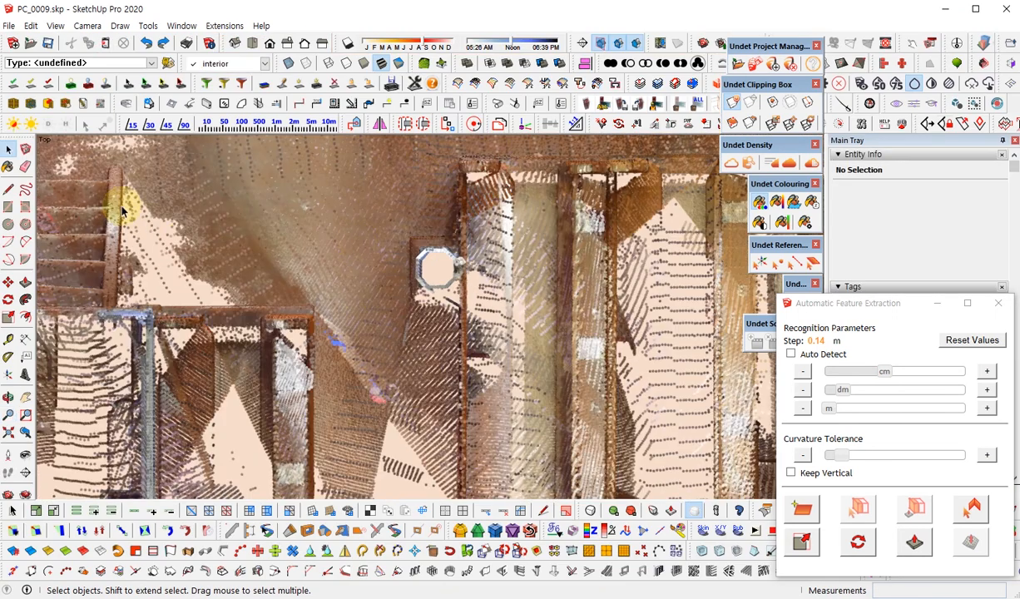
{"action": "left_click", "coordinate": [26, 227]}
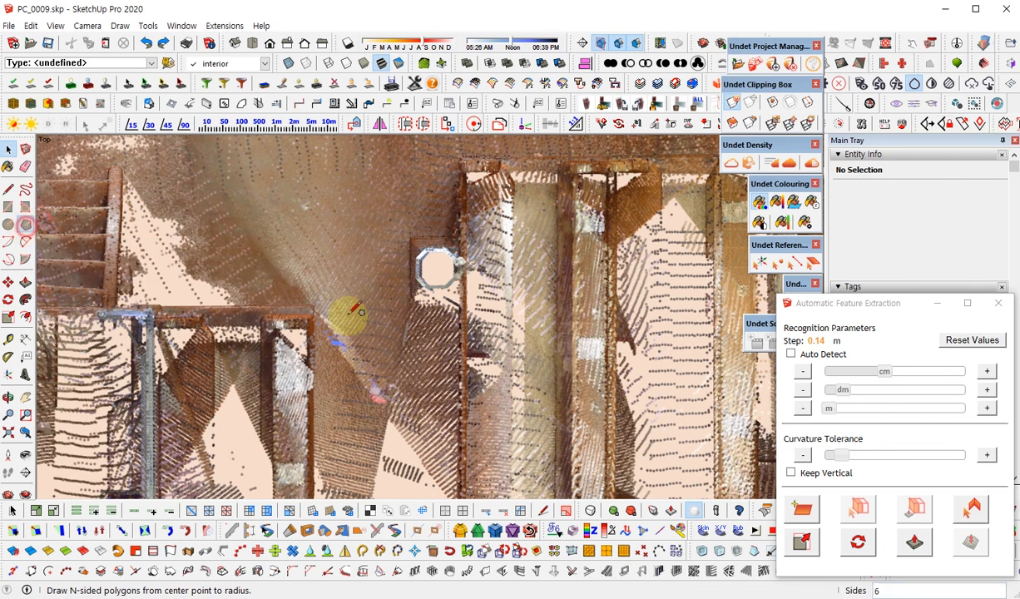
{"action": "key", "text": "F11"}
{"action": "scroll", "coordinate": [420, 229], "scroll_direction": "up", "scroll_amount": 5}
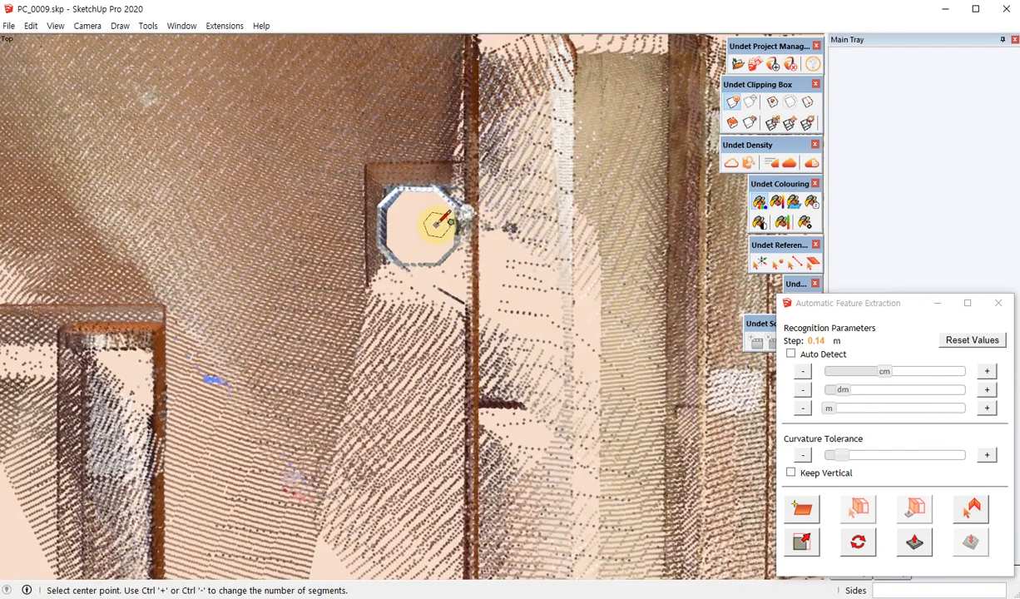
{"action": "scroll", "coordinate": [416, 223], "scroll_direction": "up", "scroll_amount": 1}
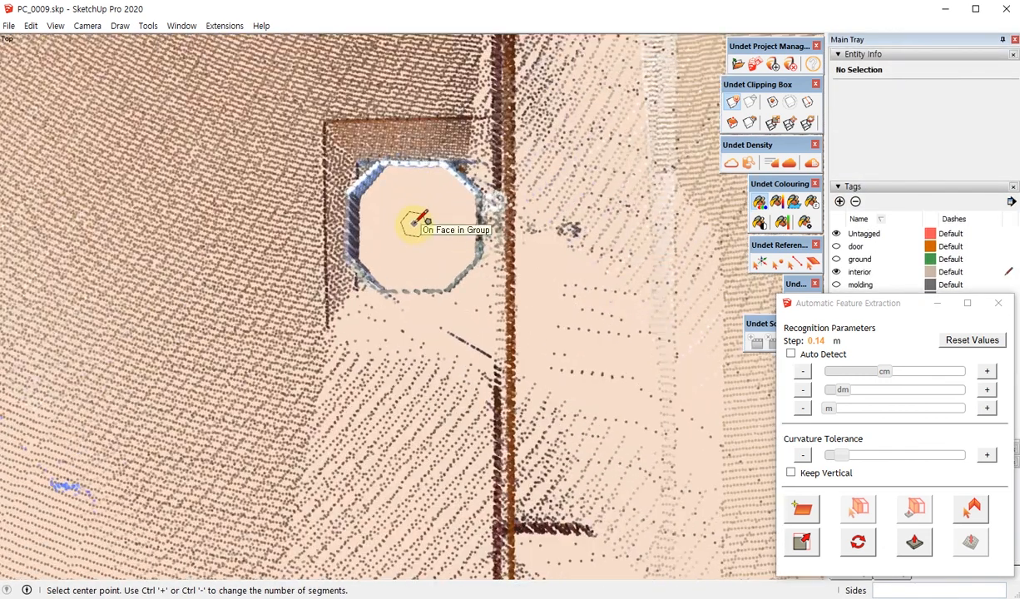
{"action": "left_click", "coordinate": [414, 220]}
{"action": "left_click", "coordinate": [489, 184]}
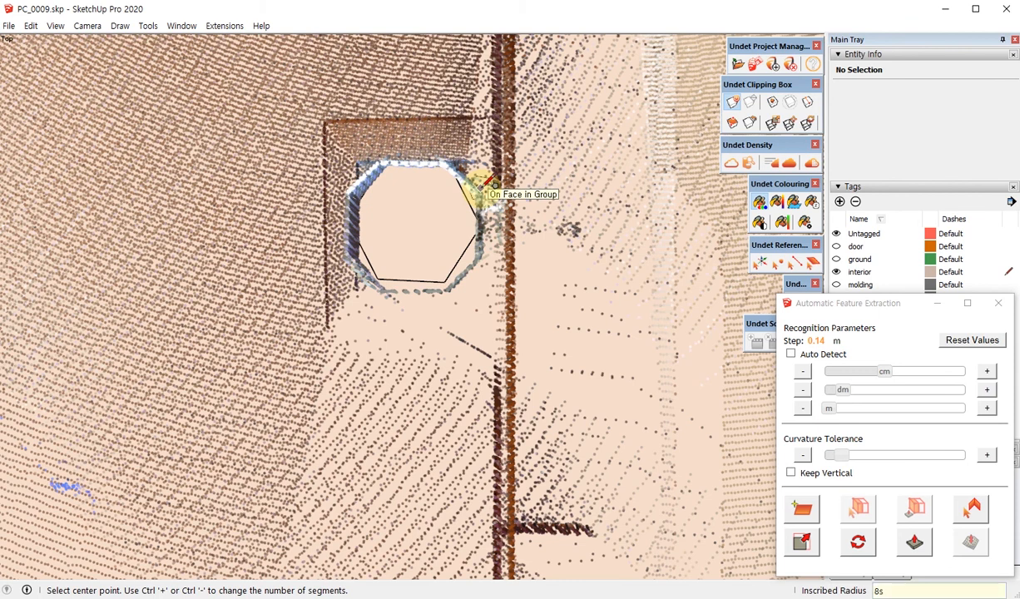
{"action": "key", "text": "space"}
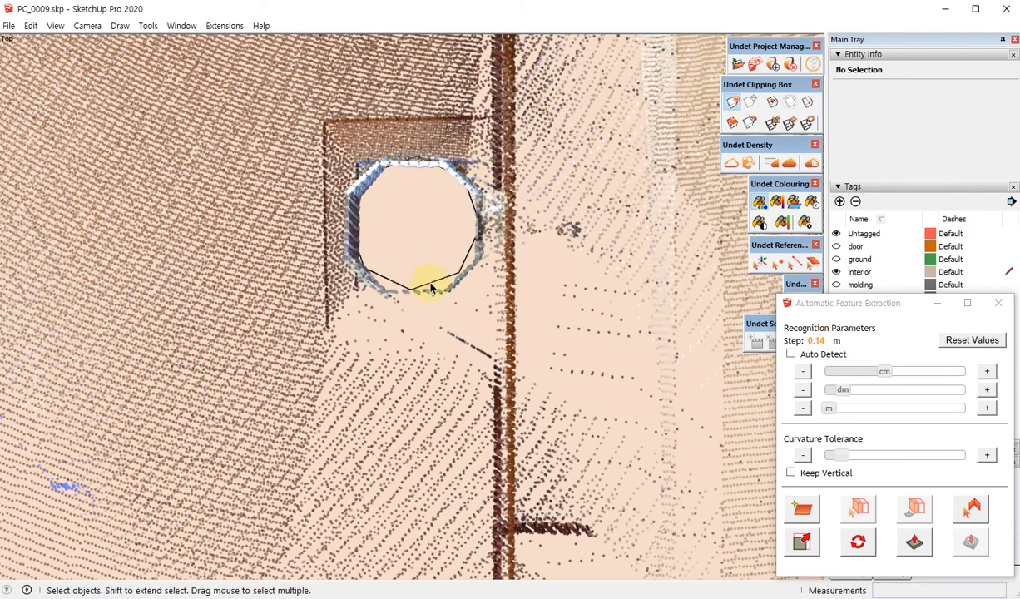
- Rotate the octagon about 24.3 degrees around its centre so its sides follow the column's scanned faces
{"action": "left_click", "coordinate": [430, 286]}
{"action": "key", "text": "q"}
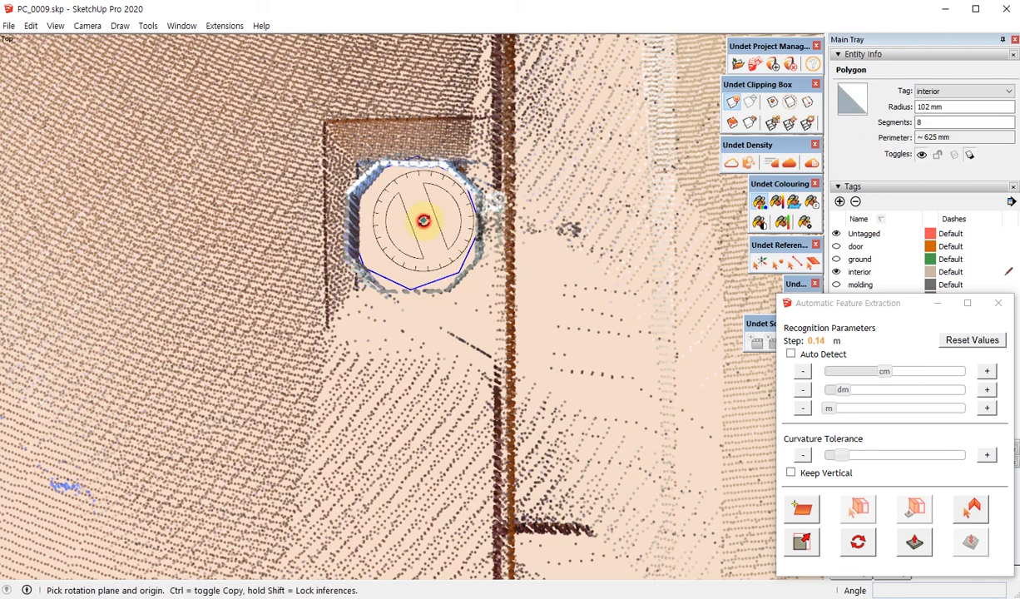
{"action": "left_click", "coordinate": [423, 219]}
{"action": "left_click", "coordinate": [538, 359]}
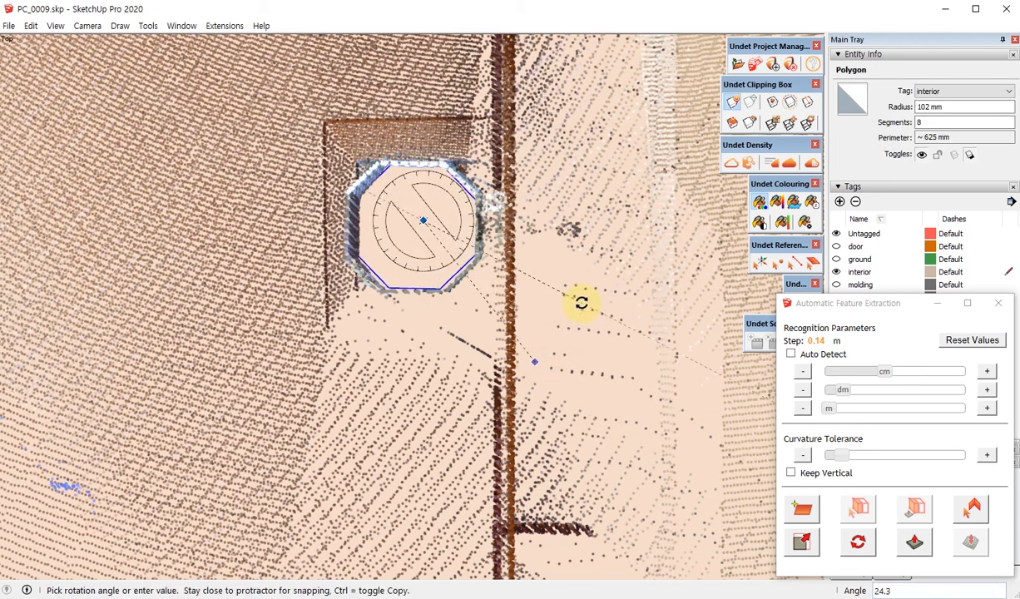
{"action": "left_click", "coordinate": [582, 303]}
- Move the octagon about 6 mm to centre it within the column's scanned outline
{"action": "scroll", "coordinate": [481, 190], "scroll_direction": "up", "scroll_amount": 3}
{"action": "middle_click_drag", "start_coordinate": [466, 212], "coordinate": [497, 217], "text": "shift"}
{"action": "key", "text": "q"}
{"action": "scroll", "coordinate": [499, 221], "scroll_direction": "down", "scroll_amount": 2}
{"action": "key", "text": "m"}
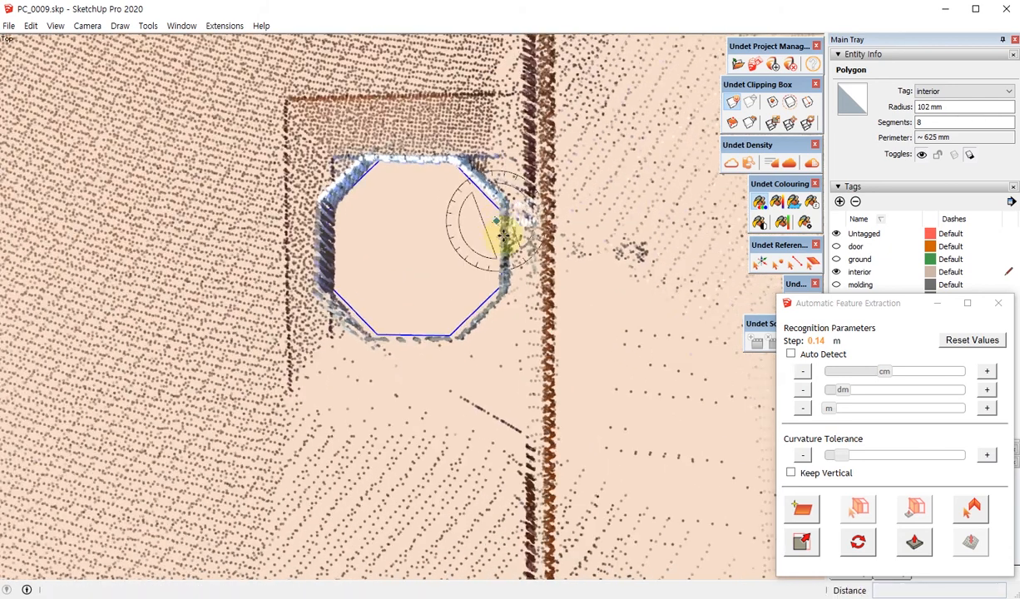
{"action": "scroll", "coordinate": [570, 268], "scroll_direction": "down", "scroll_amount": 2}
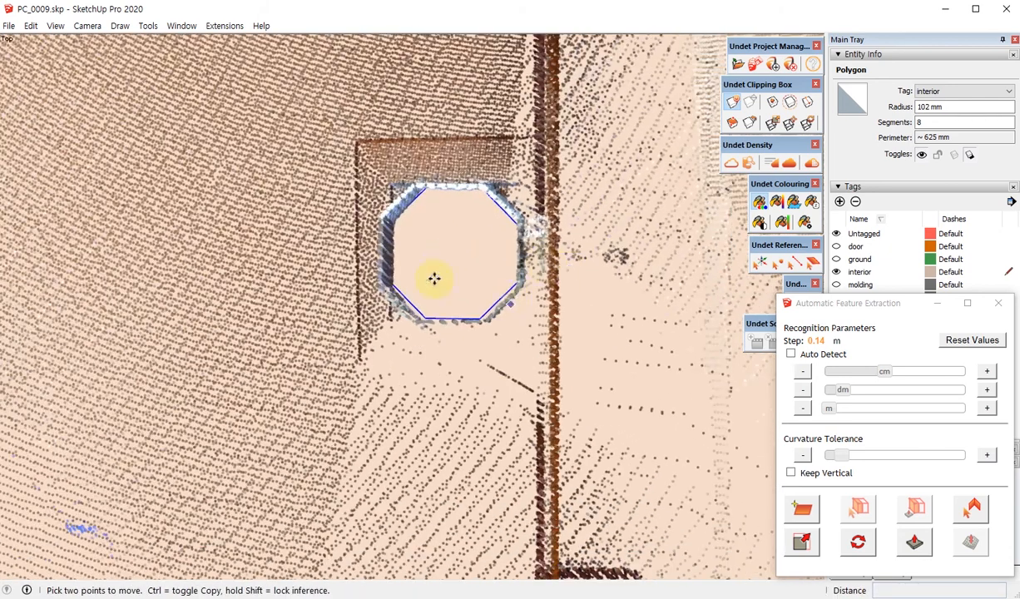
{"action": "scroll", "coordinate": [466, 237], "scroll_direction": "up", "scroll_amount": 2}
{"action": "left_click", "coordinate": [474, 239]}
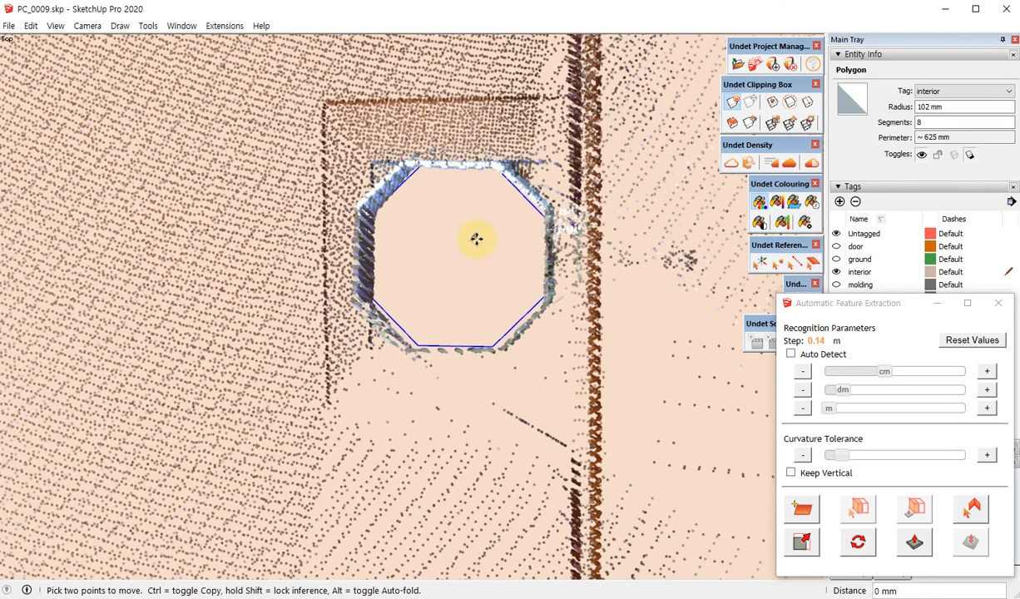
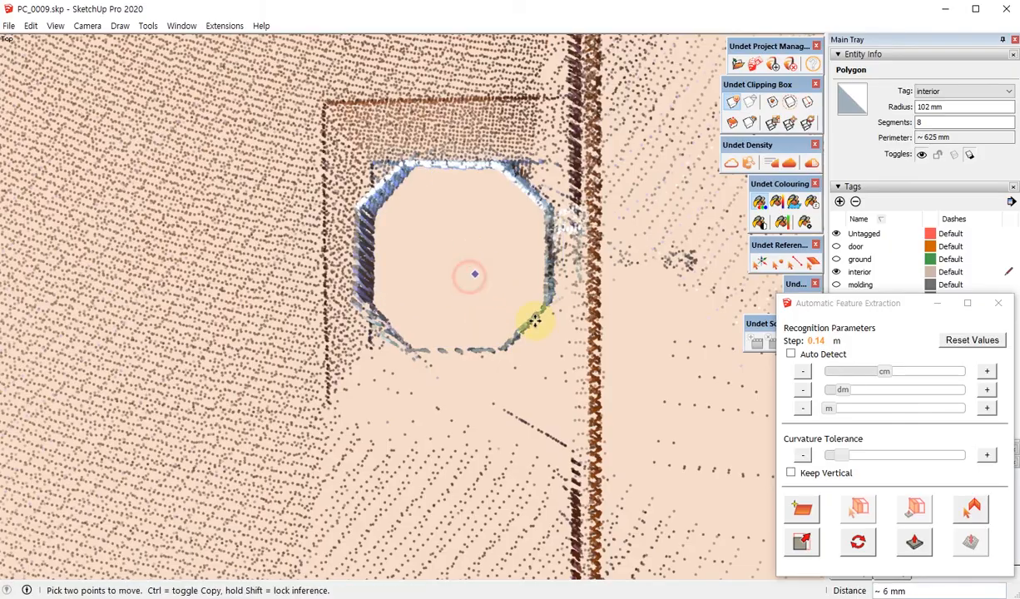
- Explode the octagon's outline into eight separate edges
{"action": "middle_click_drag", "start_coordinate": [531, 322], "coordinate": [471, 238]}
{"action": "scroll", "coordinate": [471, 239], "scroll_direction": "up", "scroll_amount": 2}
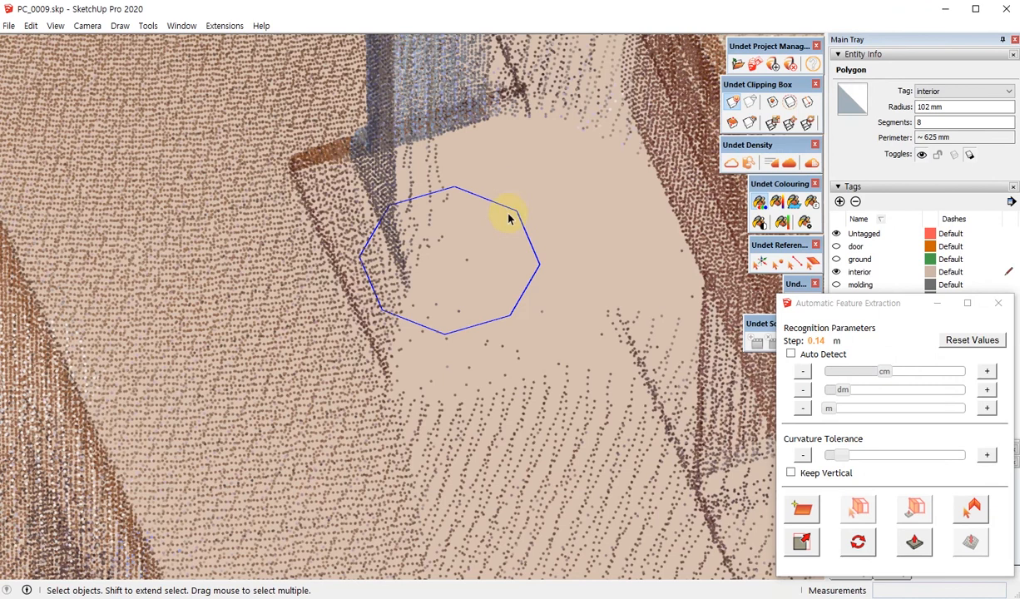
{"action": "left_click", "coordinate": [446, 334]}
{"action": "key", "text": "e"}
- Make a face from the octagon outline and extrude it upward about 1862 mm into the column
{"action": "left_click", "coordinate": [477, 281]}
{"action": "key", "text": "p"}
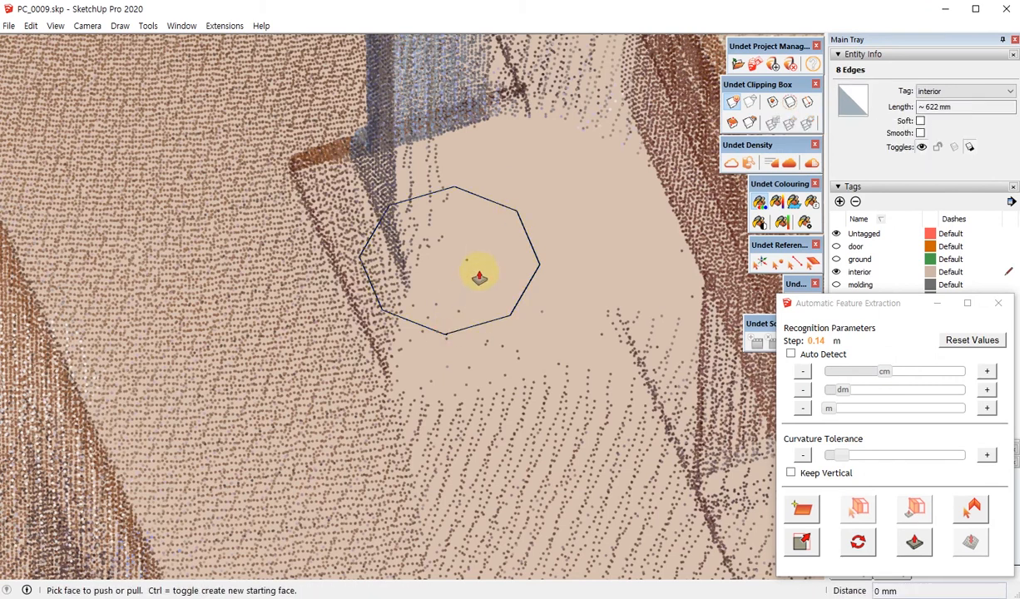
{"action": "right_click", "coordinate": [483, 274]}
{"action": "left_click", "coordinate": [476, 269]}
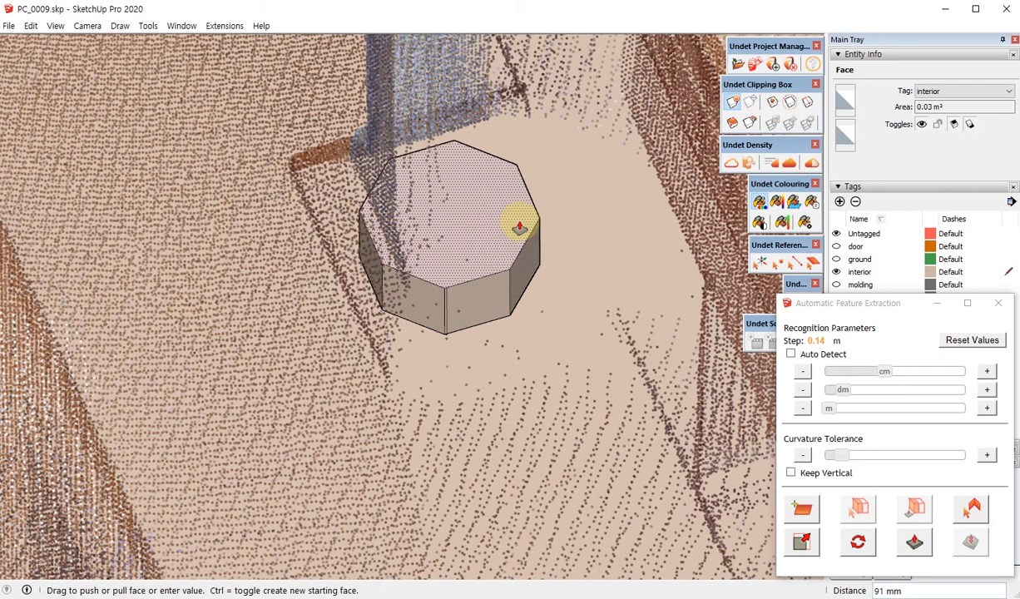
{"action": "middle_click_drag", "start_coordinate": [483, 381], "coordinate": [469, 109]}
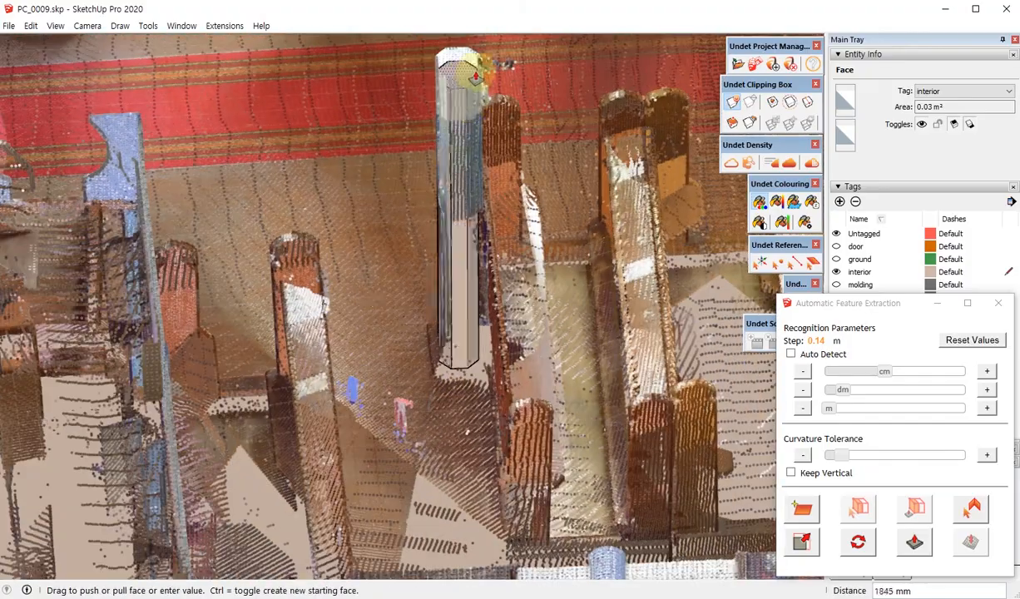
{"action": "left_click", "coordinate": [468, 88]}
- Push/Pull the column's bottom face to line it up with the scanned base at floor level
{"action": "scroll", "coordinate": [458, 353], "scroll_direction": "up", "scroll_amount": 6}
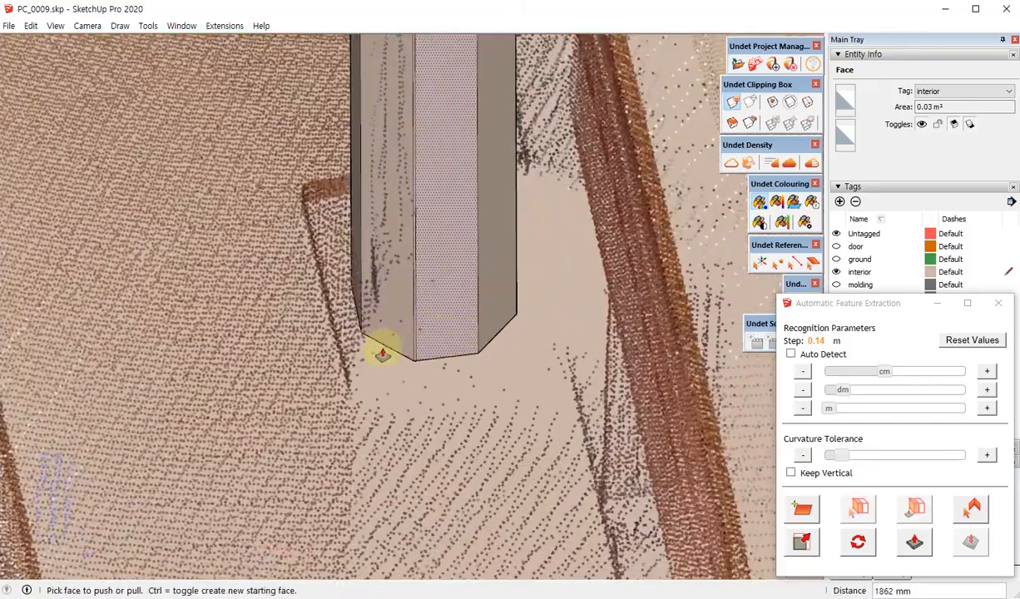
{"action": "middle_click_drag", "start_coordinate": [382, 350], "coordinate": [352, 2]}
{"action": "left_click", "coordinate": [433, 320]}
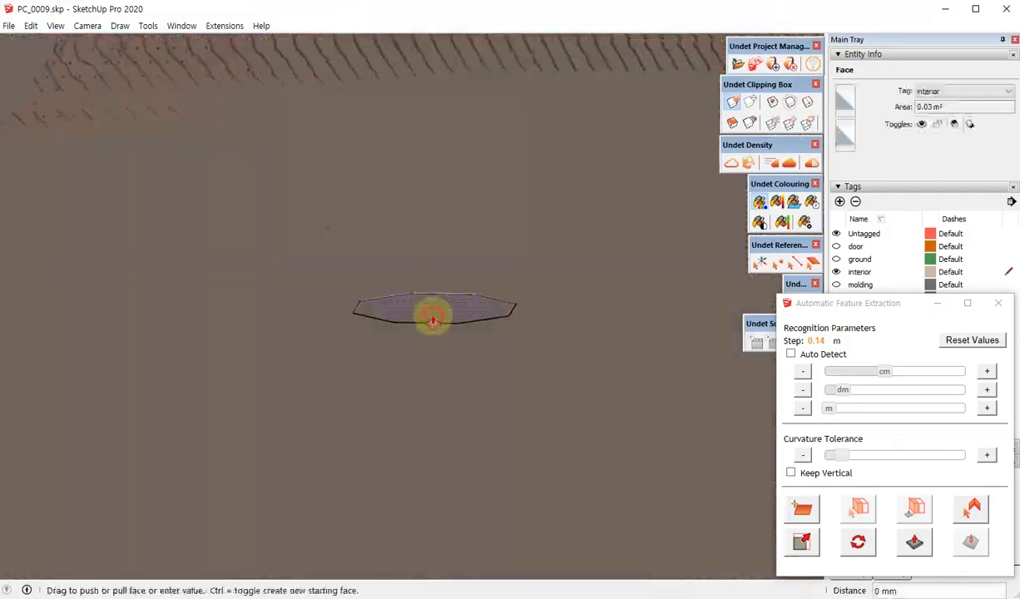
{"action": "middle_click_drag", "start_coordinate": [432, 322], "coordinate": [421, 328]}
{"action": "middle_click_drag", "start_coordinate": [389, 265], "coordinate": [341, 164]}
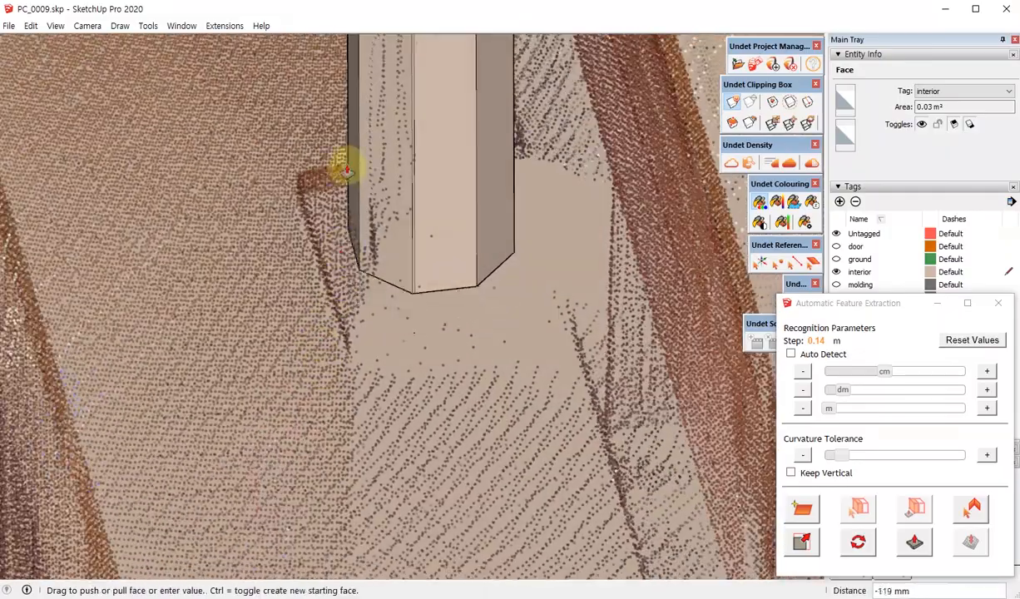
{"action": "middle_click_drag", "start_coordinate": [374, 133], "coordinate": [364, 168]}
{"action": "middle_click_drag", "start_coordinate": [387, 242], "coordinate": [464, 315]}
- Group all faces and edges of the octagonal column
{"action": "key", "text": "space"}
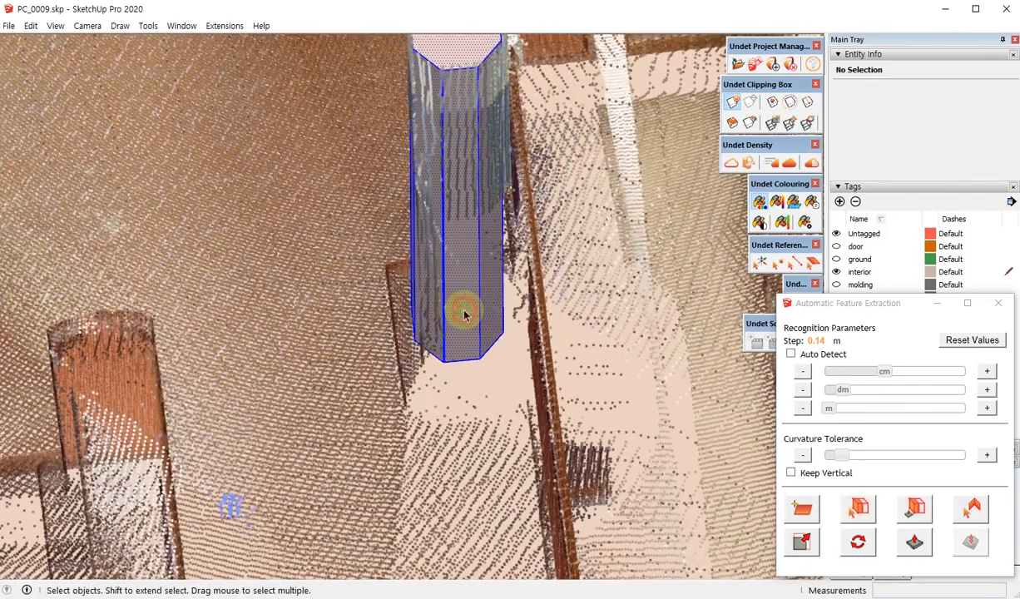
{"action": "triple_click", "coordinate": [465, 313]}
{"action": "scroll", "coordinate": [475, 330], "scroll_direction": "down", "scroll_amount": 2}
{"action": "key", "text": "ctrl+g"}
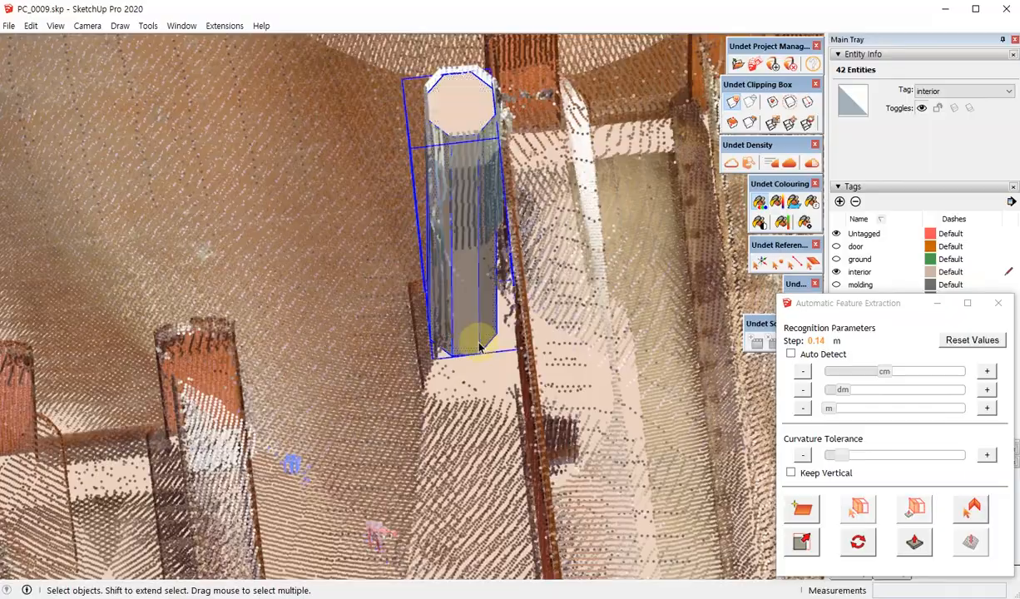
- Draw a rotated rectangle about 255 by 323 mm around the column's foot in plan, following the scanned base edges
{"action": "middle_click_drag", "start_coordinate": [439, 285], "coordinate": [389, 469]}
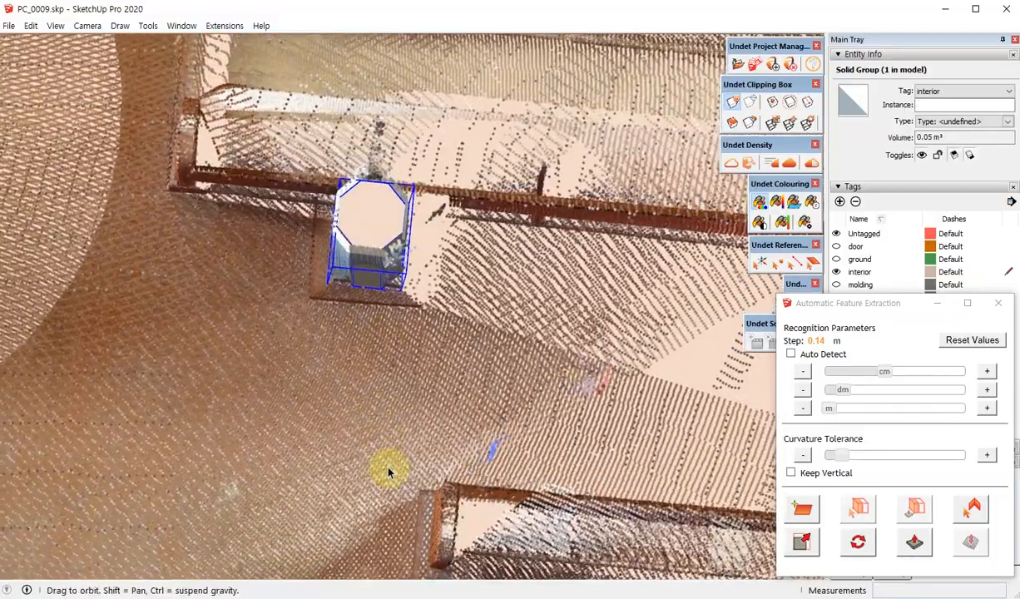
{"action": "key", "text": "F2"}
{"action": "scroll", "coordinate": [387, 292], "scroll_direction": "up", "scroll_amount": 3}
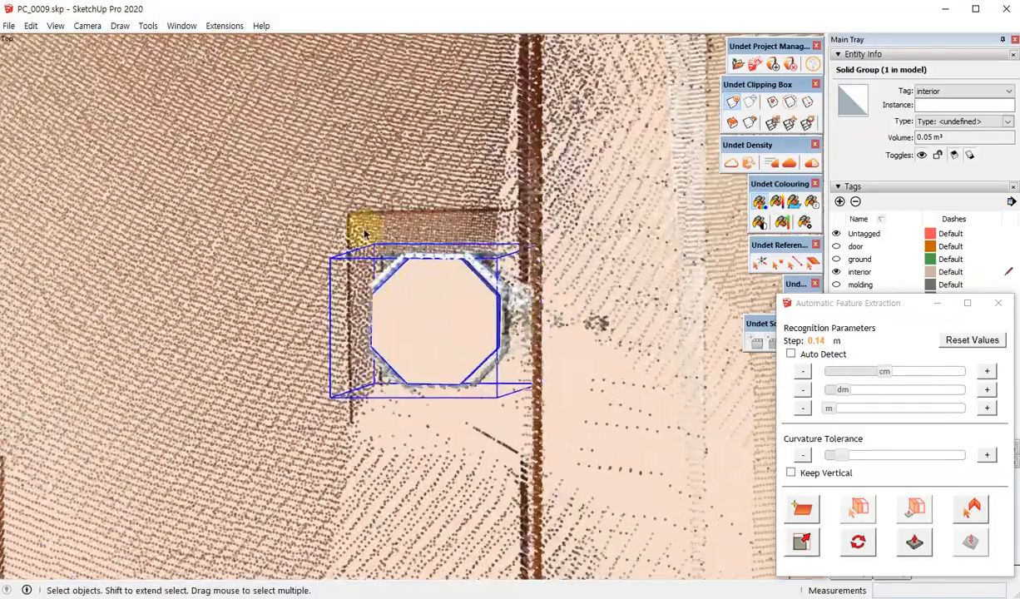
{"action": "key", "text": "r"}
{"action": "key", "text": "F11"}
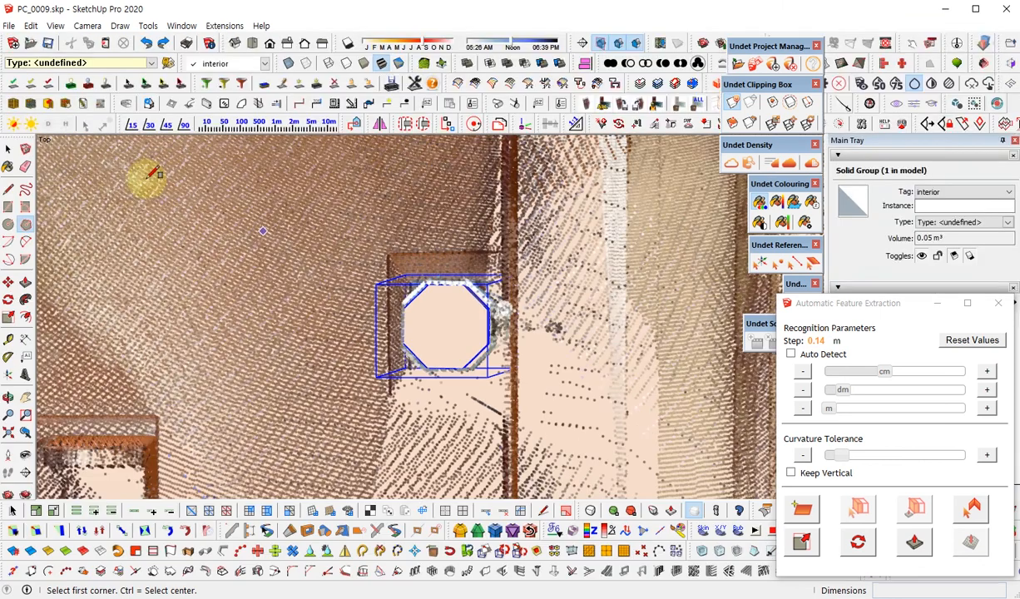
{"action": "left_click", "coordinate": [29, 207]}
{"action": "key", "text": "F11"}
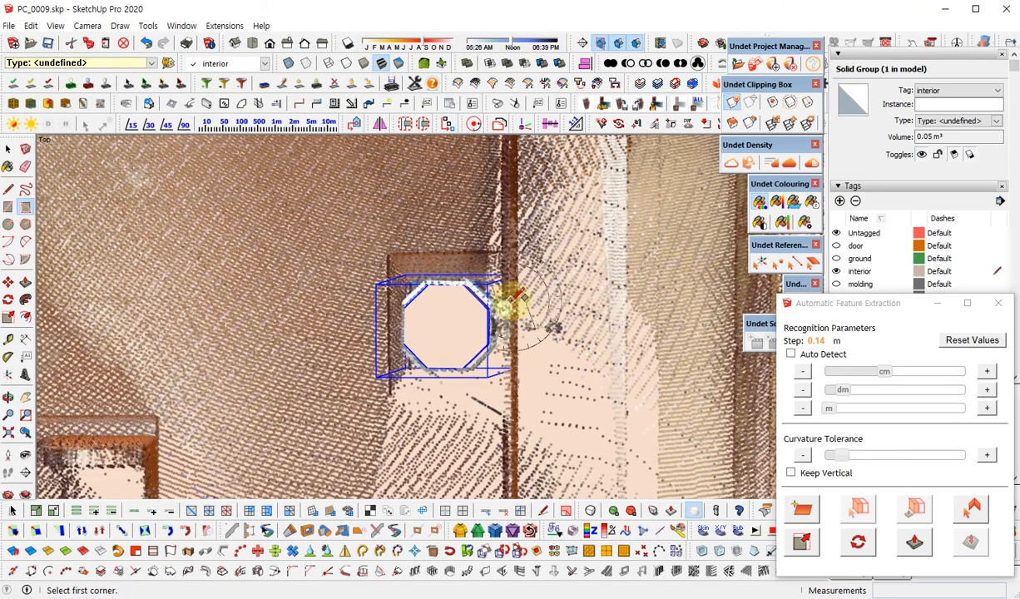
{"action": "left_click", "coordinate": [350, 210]}
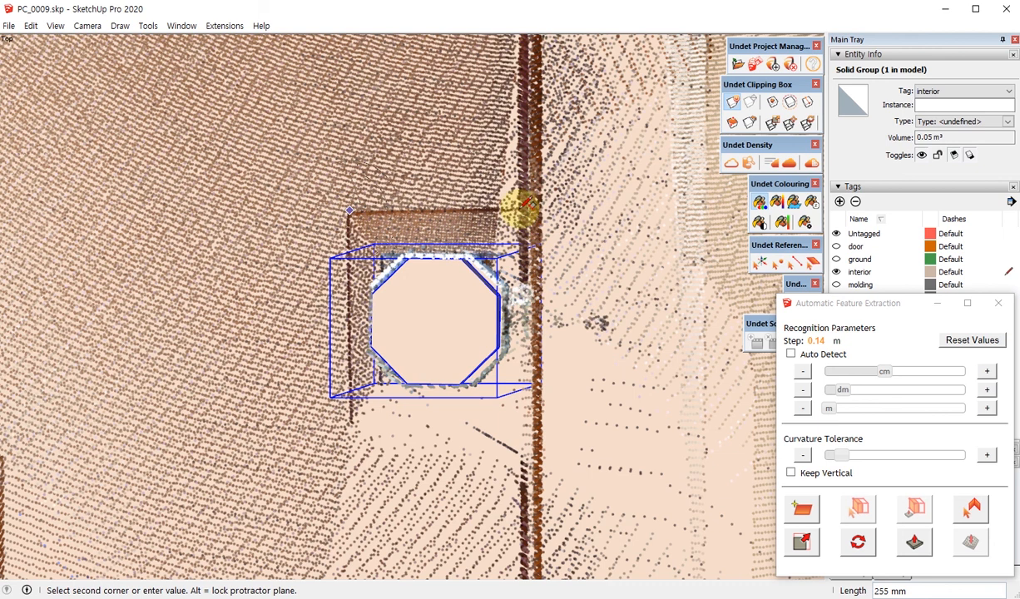
{"action": "left_click", "coordinate": [525, 205]}
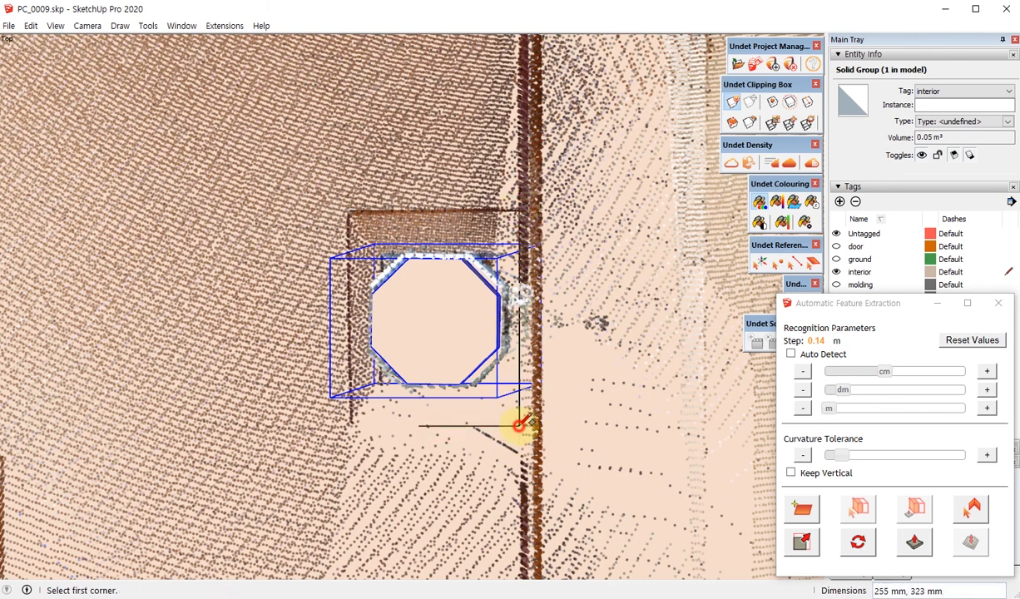
{"action": "key", "text": "space"}
- Extrude the base rectangle upward 50 mm around the column's foot
{"action": "middle_click_drag", "start_coordinate": [436, 455], "coordinate": [403, 480]}
{"action": "scroll", "coordinate": [403, 516], "scroll_direction": "up", "scroll_amount": 5}
{"action": "key", "text": "p"}
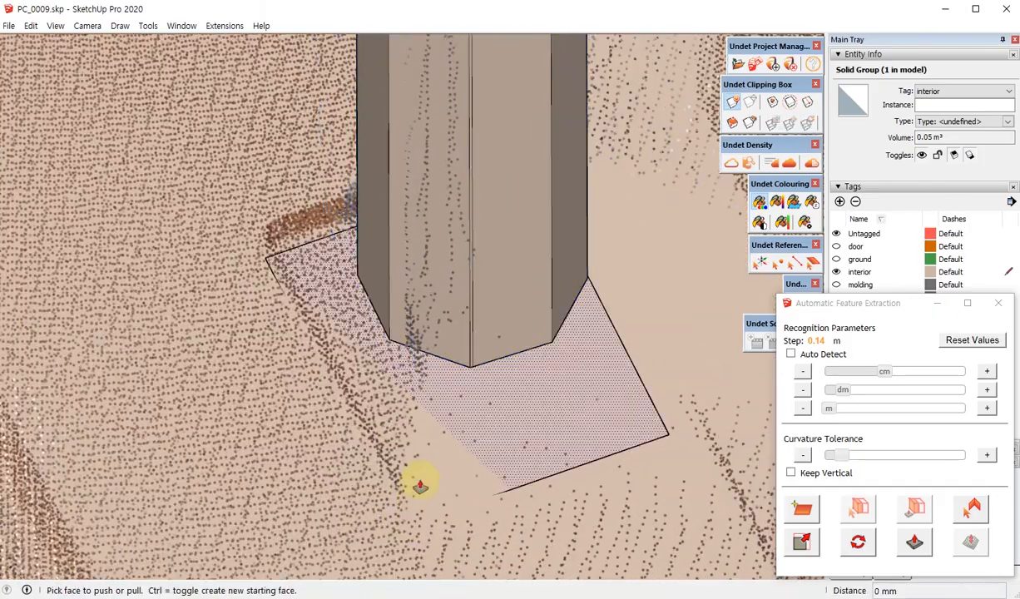
{"action": "left_click_drag", "start_coordinate": [423, 480], "coordinate": [436, 455]}
{"action": "middle_click_drag", "start_coordinate": [438, 448], "coordinate": [364, 362]}
{"action": "scroll", "coordinate": [365, 362], "scroll_direction": "up", "scroll_amount": 2}
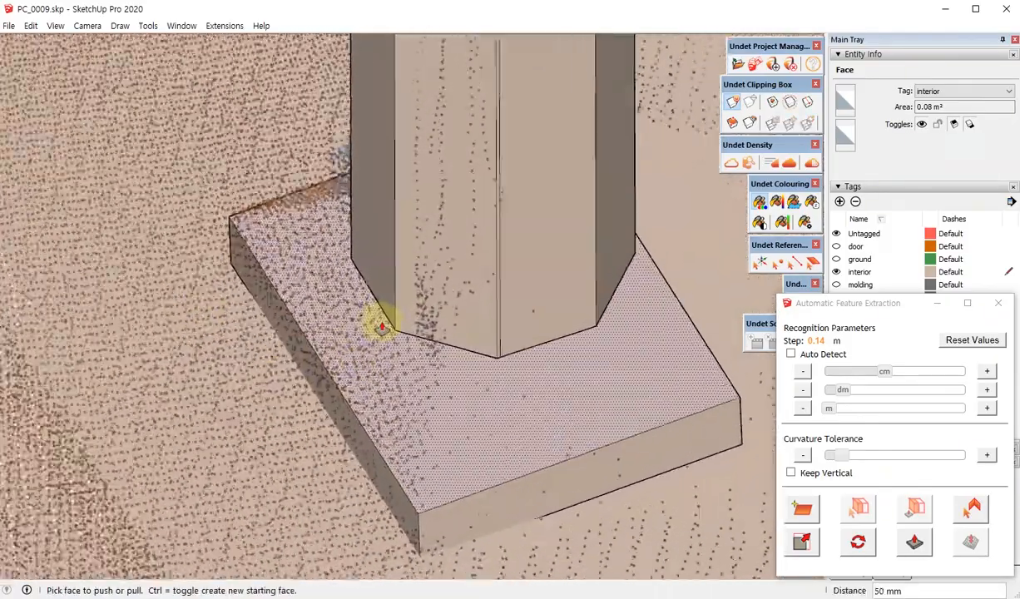
- Extrude the base's top face again as a second tier above the first, keeping the dividing edge
{"action": "left_click_drag", "start_coordinate": [359, 380], "coordinate": [397, 336]}
{"action": "left_click", "coordinate": [398, 336]}
{"action": "key", "text": "space"}
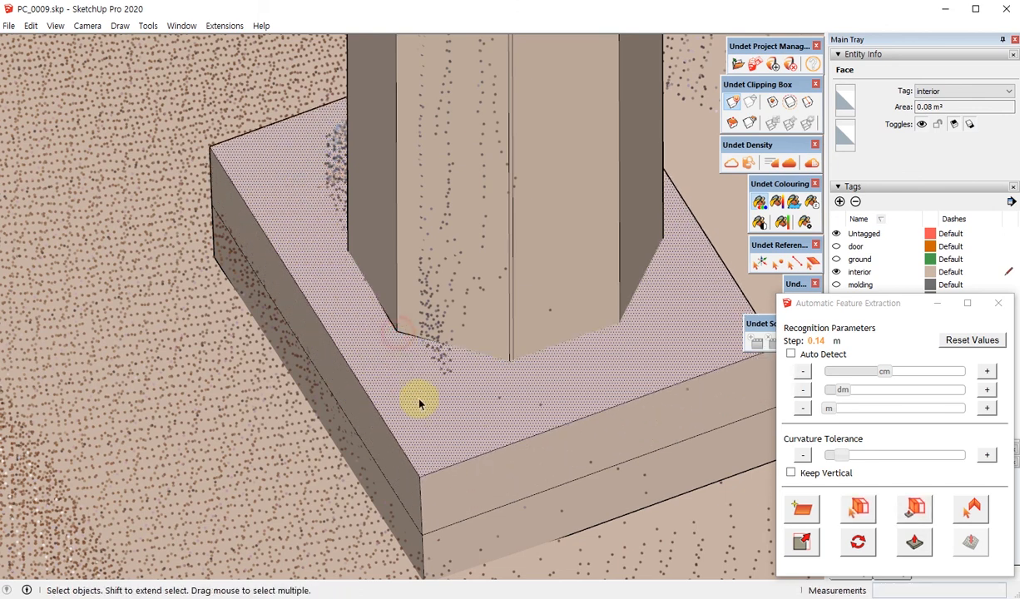
- Scale the second tier's top face to 0.67 about its centre to taper the base toward the column
{"action": "left_click", "coordinate": [412, 391]}
{"action": "scroll", "coordinate": [409, 391], "scroll_direction": "down", "scroll_amount": 2}
{"action": "key", "text": "s"}
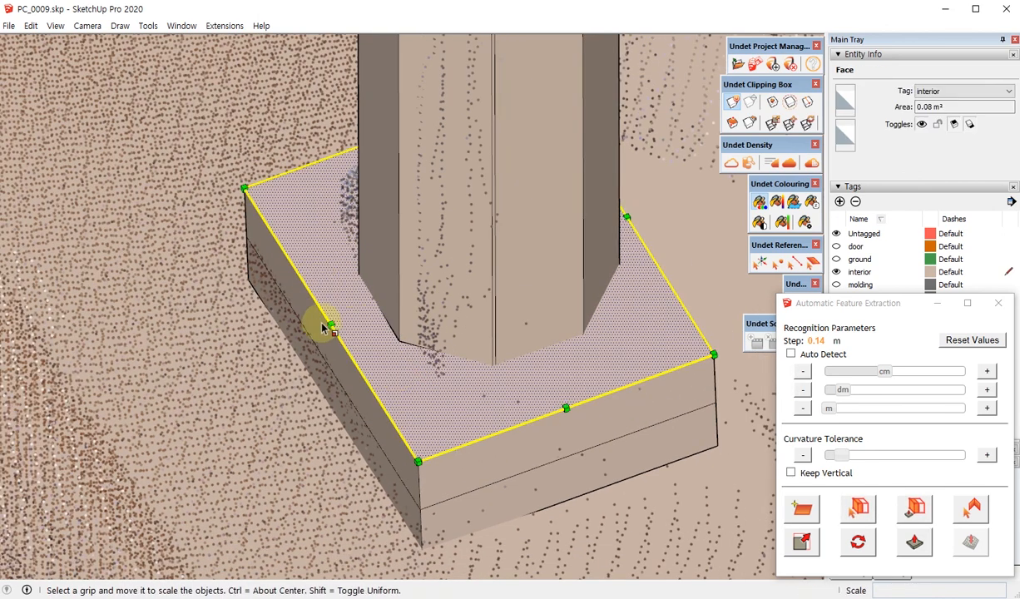
{"action": "left_click_drag", "start_coordinate": [242, 189], "coordinate": [314, 215]}
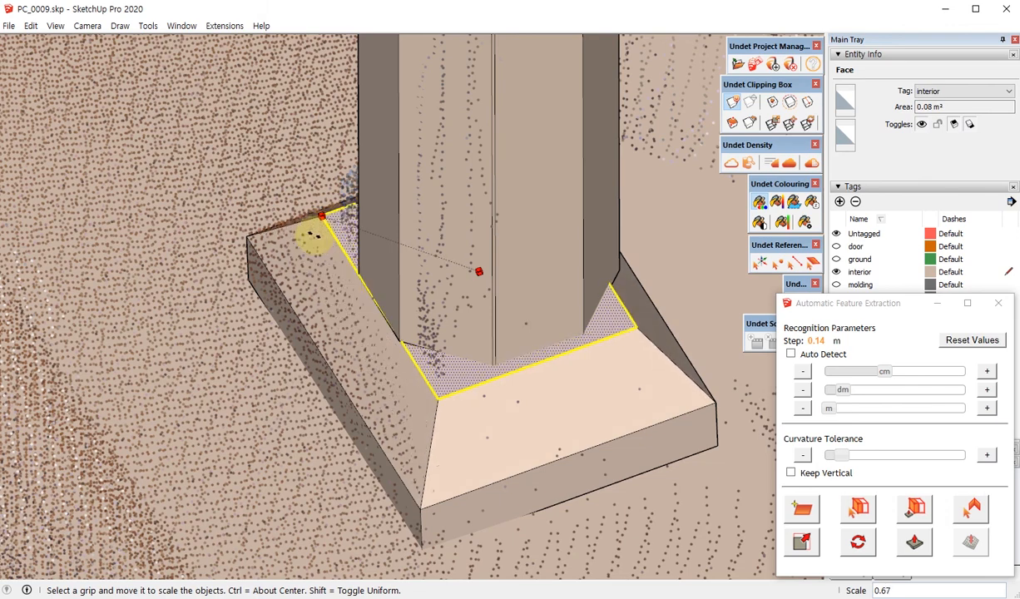
- Adjust the tapered top face's width and depth about its centre so its edges meet the column's sides
{"action": "middle_click_drag", "start_coordinate": [609, 377], "coordinate": [349, 358]}
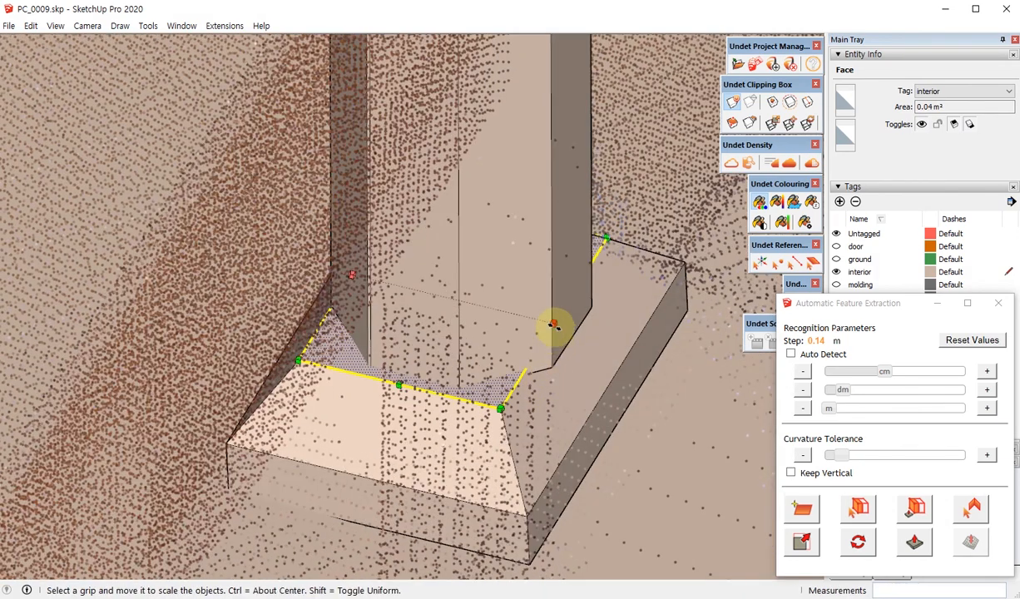
{"action": "left_click_drag", "start_coordinate": [554, 324], "coordinate": [552, 367]}
{"action": "middle_click_drag", "start_coordinate": [552, 367], "coordinate": [408, 351]}
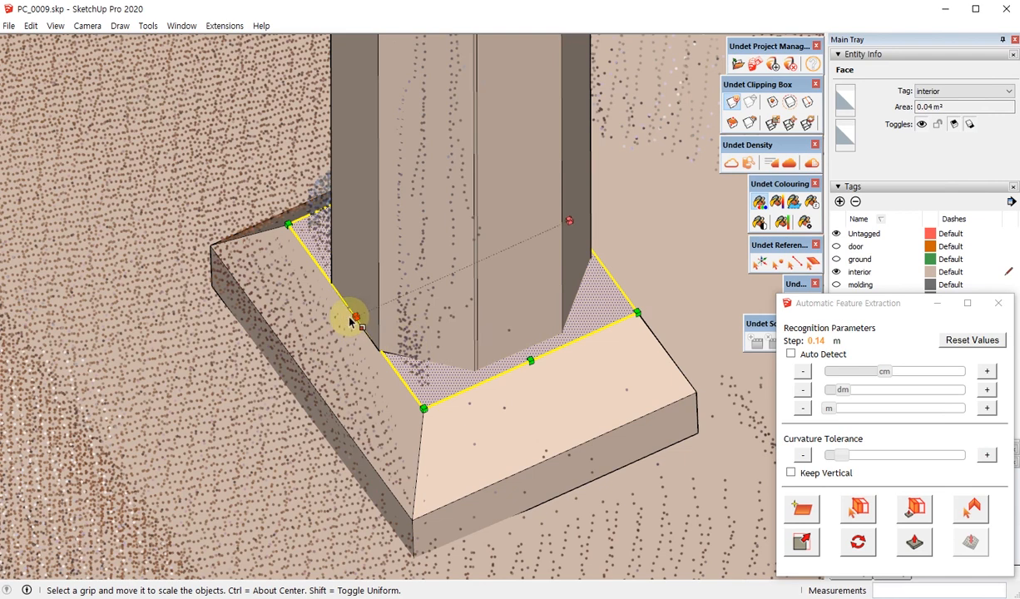
{"action": "left_click_drag", "start_coordinate": [353, 319], "coordinate": [359, 320]}
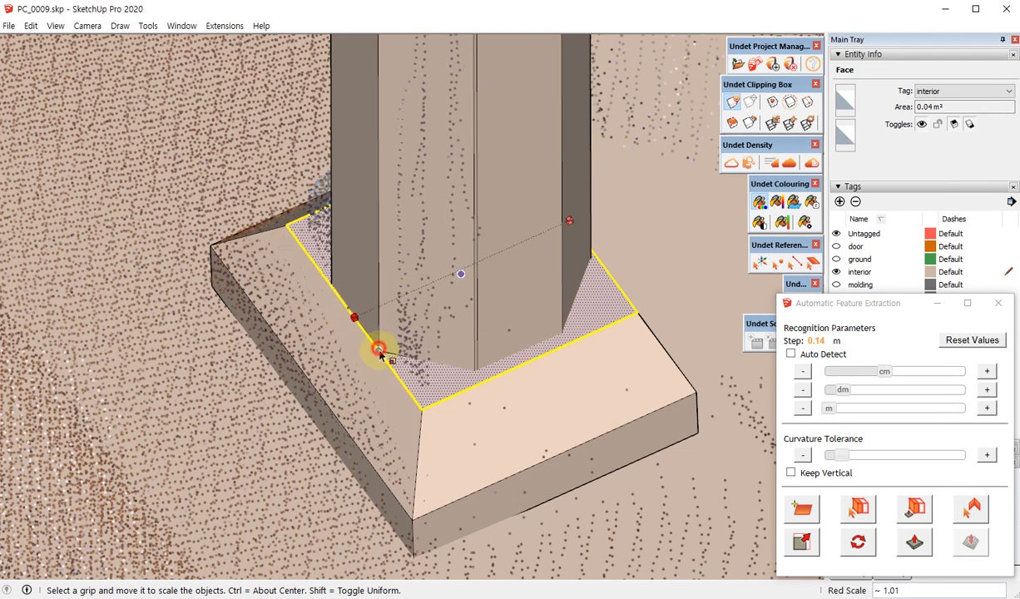
{"action": "left_click_drag", "start_coordinate": [520, 331], "coordinate": [479, 367]}
{"action": "middle_click_drag", "start_coordinate": [262, 288], "coordinate": [305, 295]}
{"action": "left_click_drag", "start_coordinate": [293, 278], "coordinate": [311, 277]}
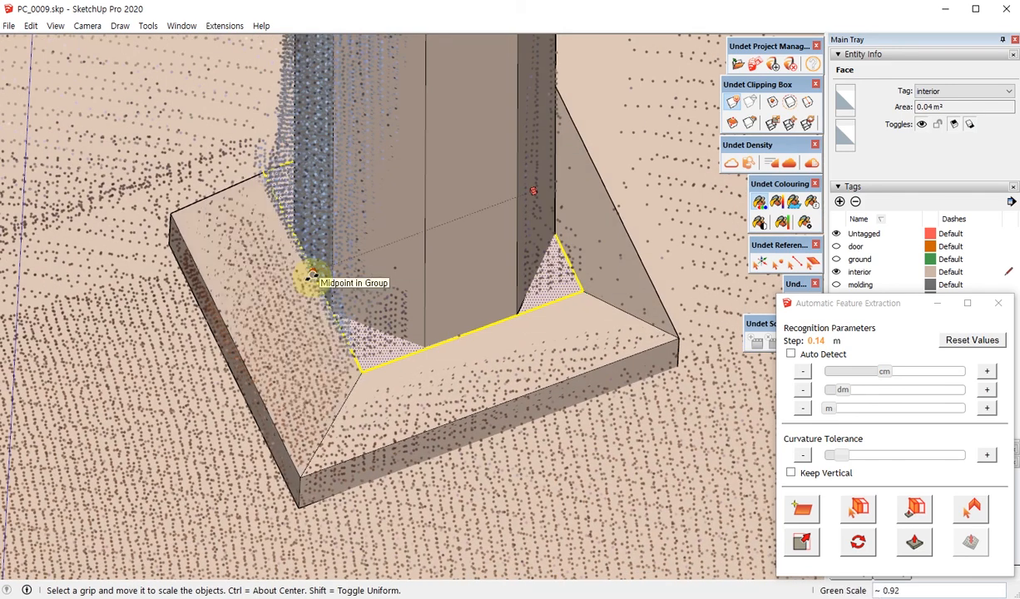
- Group the whole tapered base and add the column to the selection
{"action": "middle_click_drag", "start_coordinate": [663, 325], "coordinate": [553, 392]}
{"action": "key", "text": "space"}
{"action": "triple_click", "coordinate": [553, 391]}
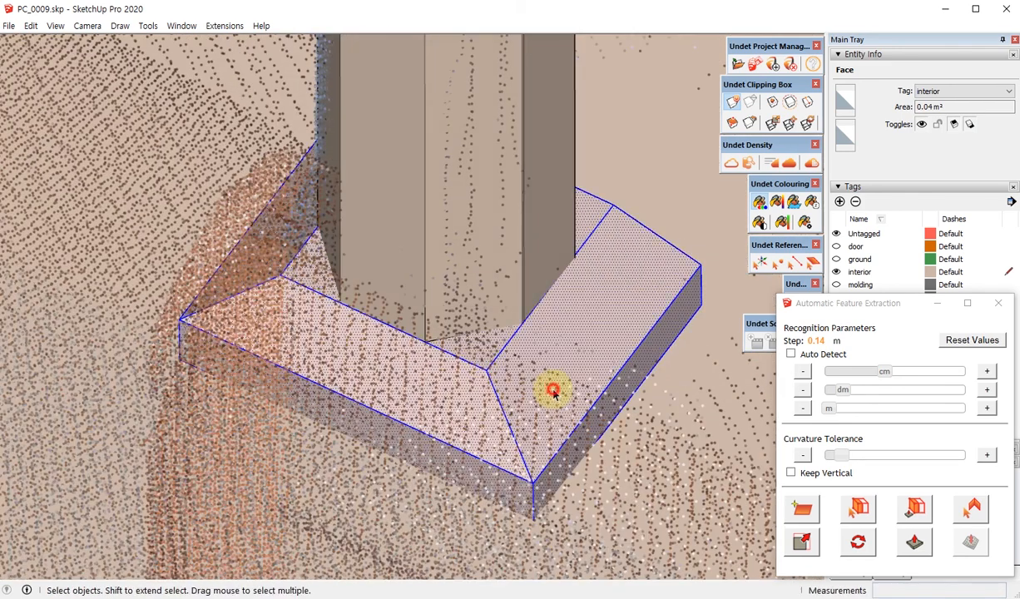
{"action": "key", "text": "g"}
{"action": "scroll", "coordinate": [551, 394], "scroll_direction": "down", "scroll_amount": 3}
{"action": "left_click", "coordinate": [519, 285], "text": "shift"}
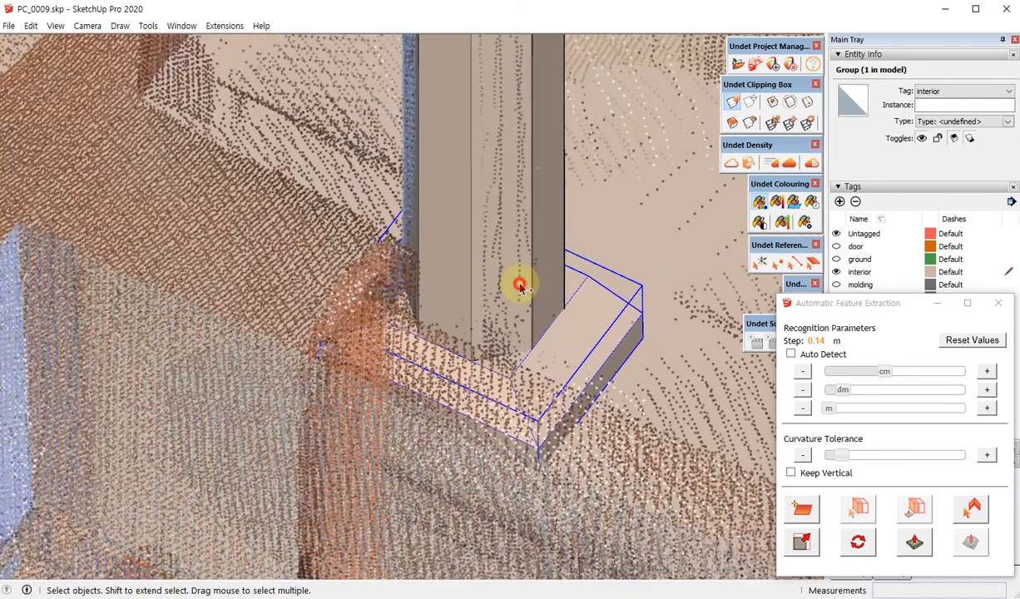
- Reset the drawing axes to their default orientation
{"action": "key", "text": "F2"}
{"action": "middle_click_drag", "start_coordinate": [545, 413], "coordinate": [685, 325]}
{"action": "scroll", "coordinate": [616, 332], "scroll_direction": "down", "scroll_amount": 5}
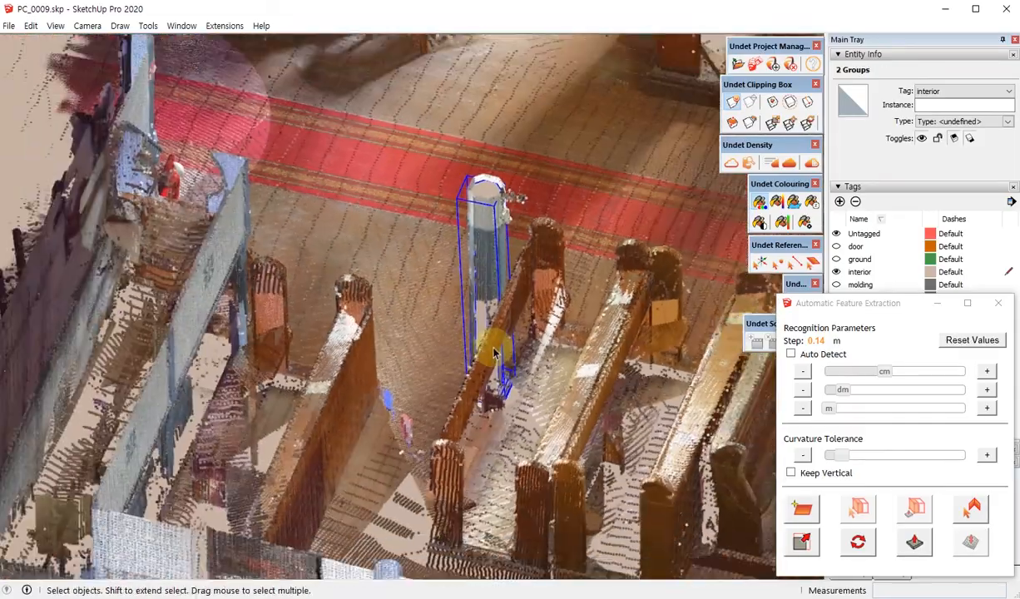
{"action": "scroll", "coordinate": [526, 425], "scroll_direction": "down", "scroll_amount": 6}
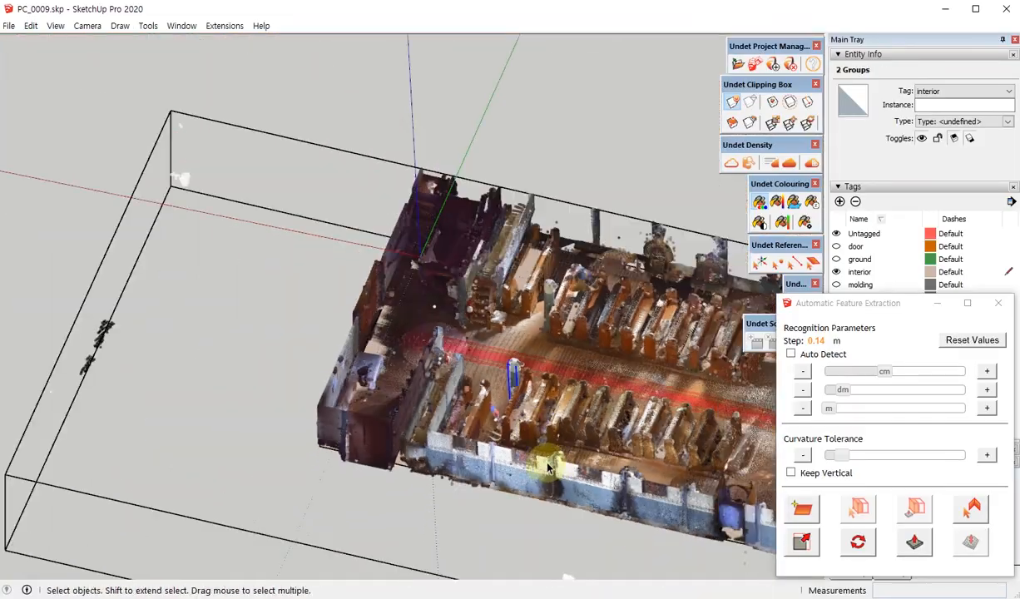
{"action": "middle_click_drag", "start_coordinate": [523, 442], "coordinate": [402, 200]}
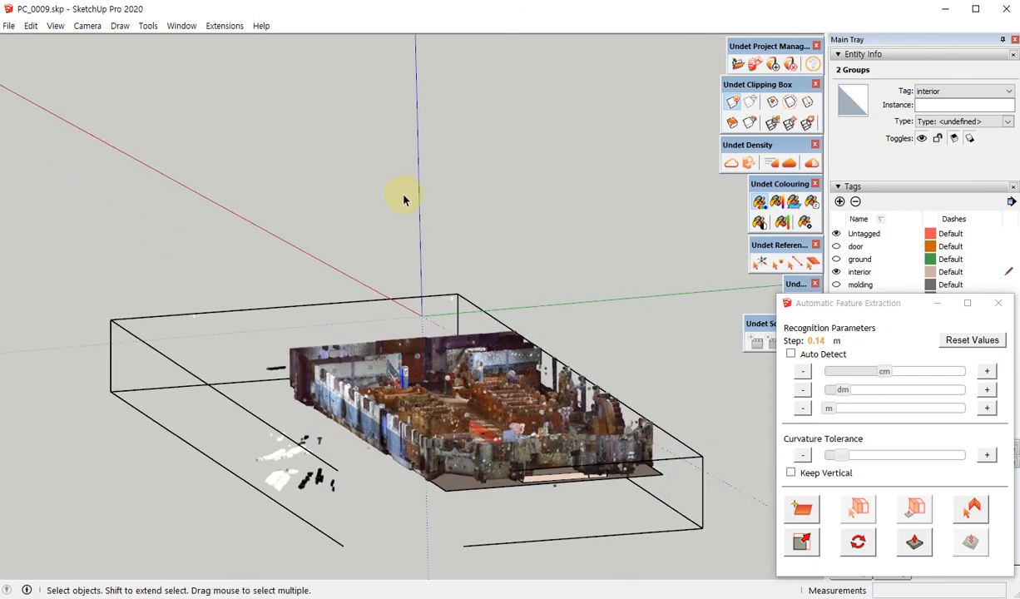
{"action": "right_click", "coordinate": [419, 179]}
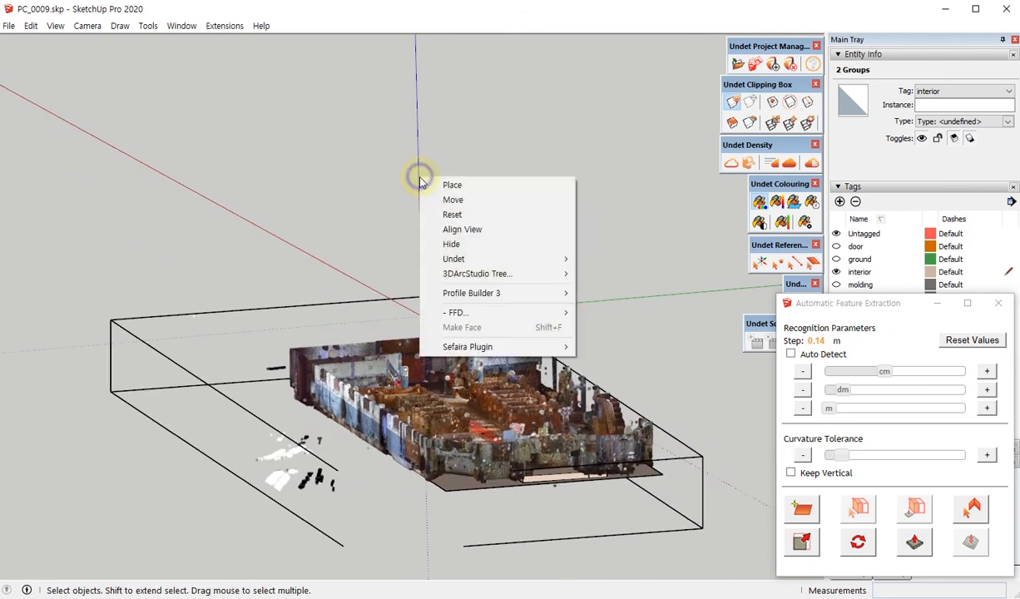
{"action": "left_click", "coordinate": [450, 214]}
- Copy the column and its base along the green axis onto the scanned column beside the upper pew block in plan
{"action": "middle_click_drag", "start_coordinate": [526, 482], "coordinate": [540, 485]}
{"action": "scroll", "coordinate": [297, 348], "scroll_direction": "up", "scroll_amount": 6}
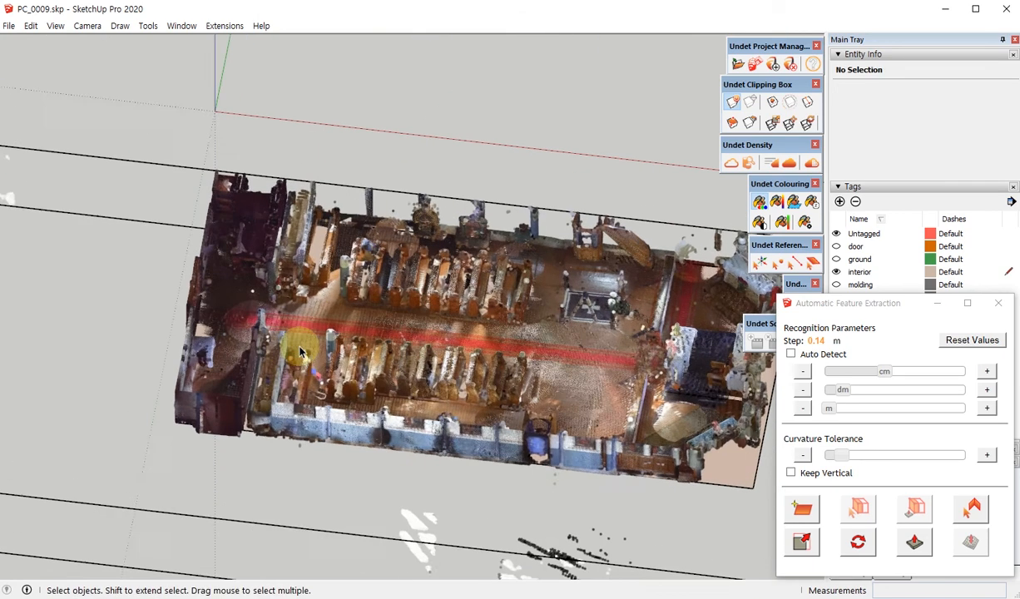
{"action": "key", "text": "F2"}
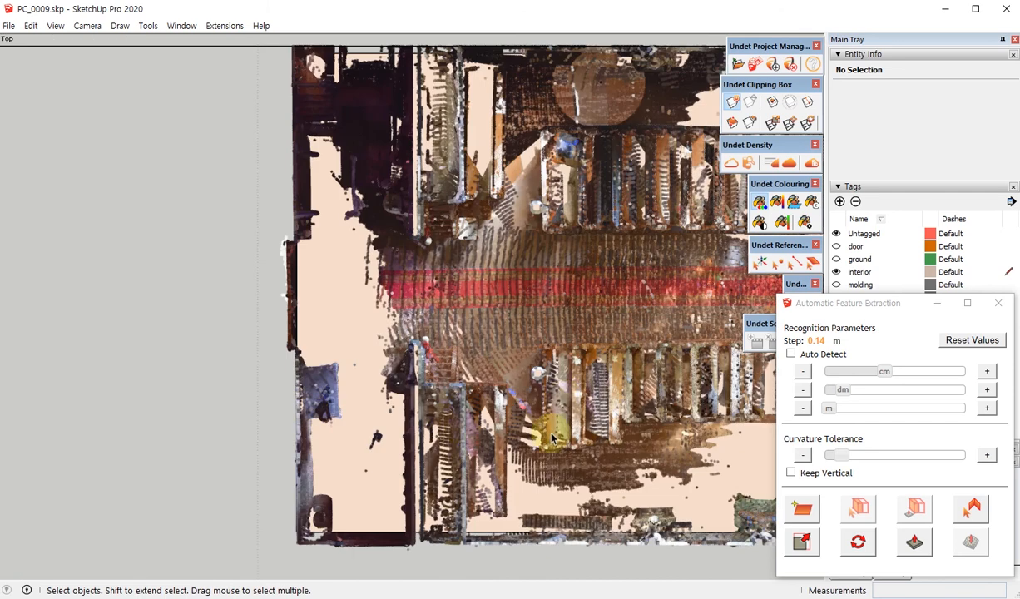
{"action": "scroll", "coordinate": [540, 342], "scroll_direction": "up", "scroll_amount": 8}
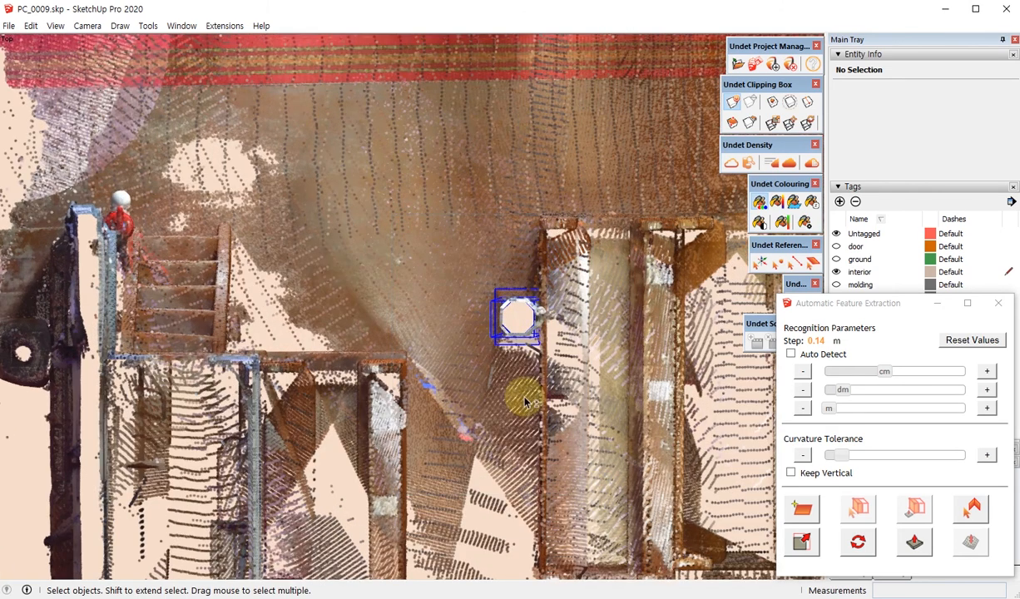
{"action": "middle_click_drag", "start_coordinate": [524, 402], "coordinate": [434, 437], "text": "shift"}
{"action": "key", "text": "m"}
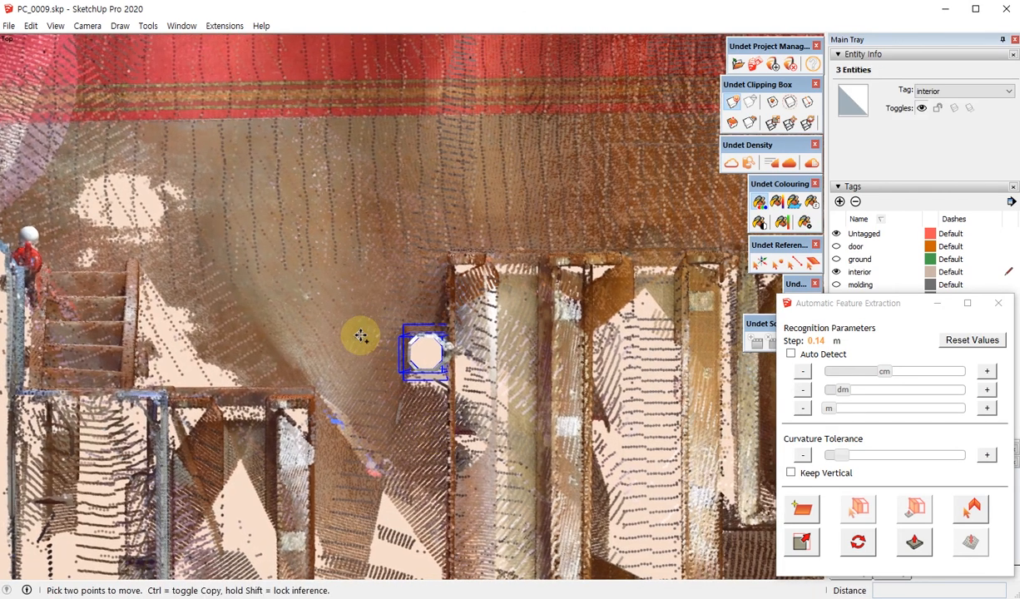
{"action": "left_click", "coordinate": [360, 335]}
{"action": "middle_click_drag", "start_coordinate": [362, 239], "coordinate": [382, 582], "text": "shift"}
{"action": "middle_click_drag", "start_coordinate": [367, 191], "coordinate": [381, 494], "text": "shift"}
{"action": "scroll", "coordinate": [366, 354], "scroll_direction": "up", "scroll_amount": 3}
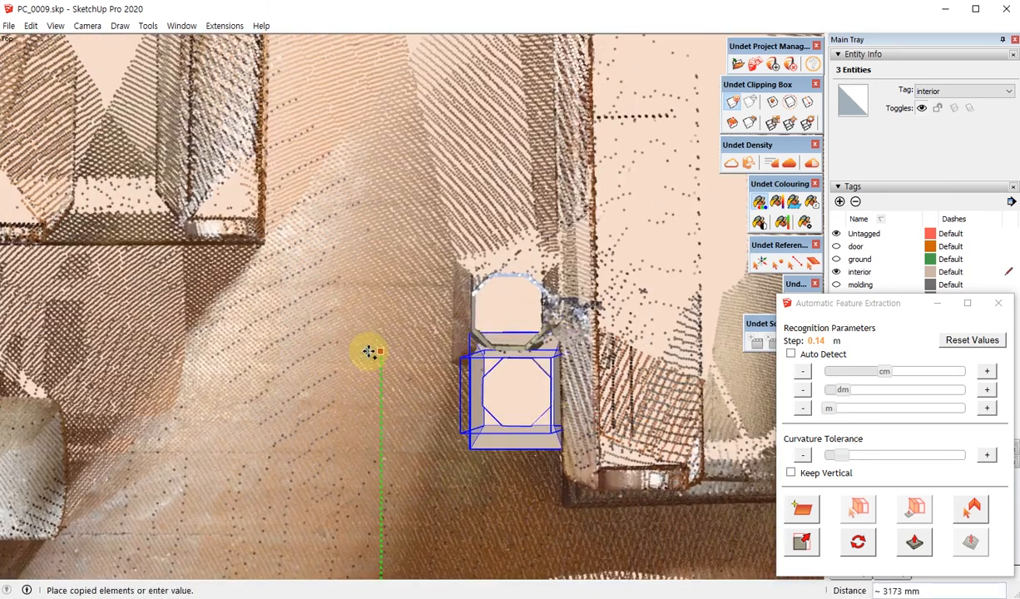
{"action": "left_click", "coordinate": [373, 271]}
{"action": "scroll", "coordinate": [499, 399], "scroll_direction": "up", "scroll_amount": 2}
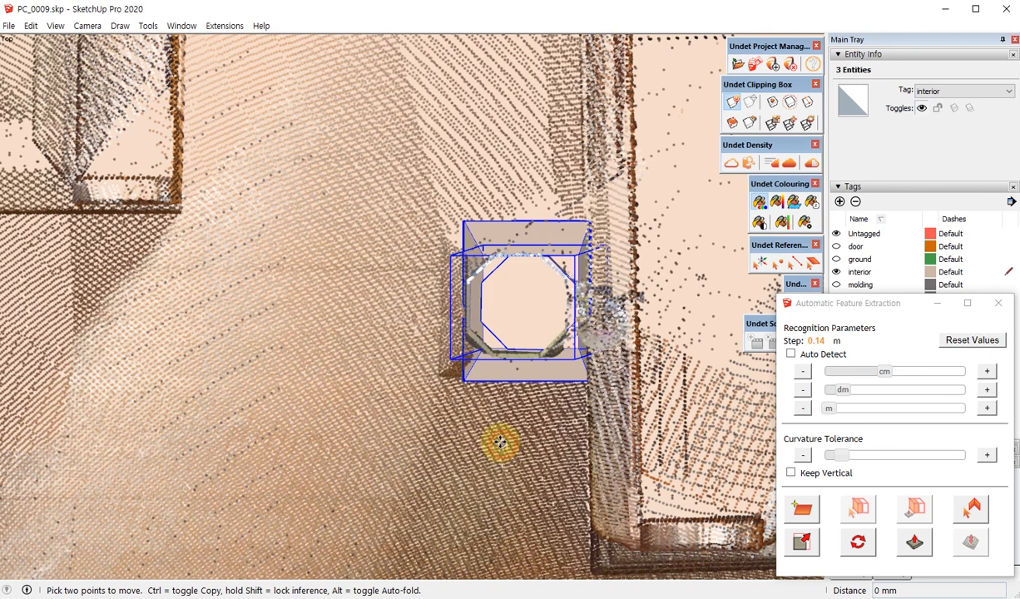
- Shift the copied column and base along the red axis in plan until they align with the scanned column's outline
{"action": "left_click", "coordinate": [342, 307]}
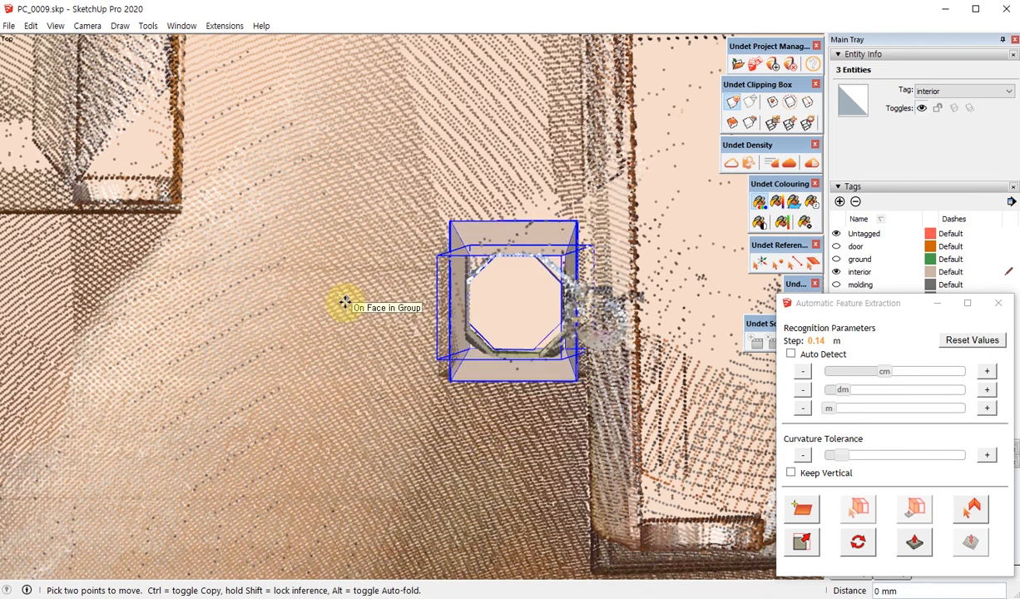
{"action": "scroll", "coordinate": [345, 304], "scroll_direction": "up", "scroll_amount": 2}
{"action": "left_click", "coordinate": [346, 306]}
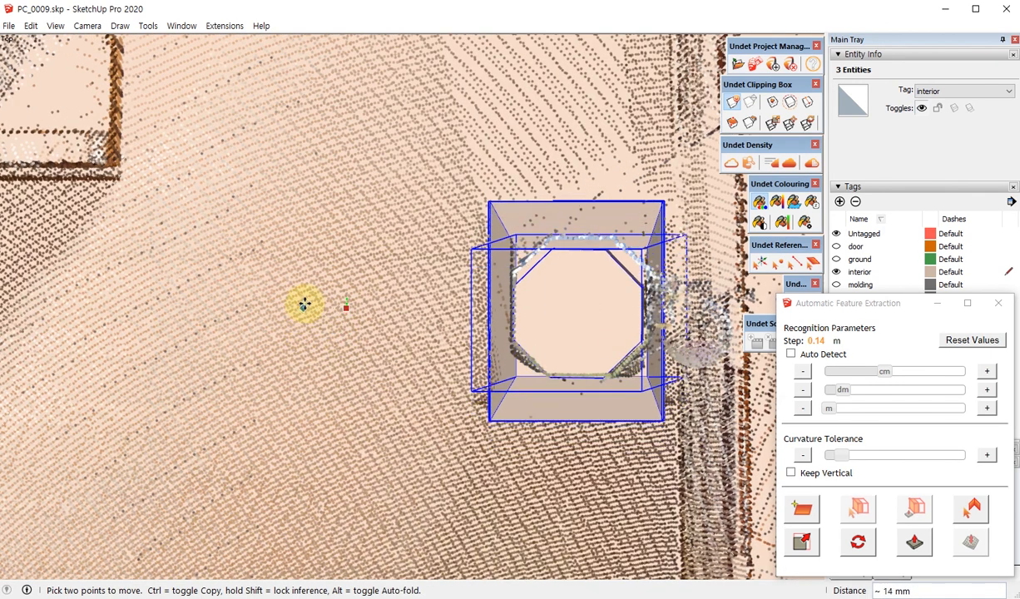
{"action": "left_click", "coordinate": [310, 301]}
{"action": "scroll", "coordinate": [491, 254], "scroll_direction": "down", "scroll_amount": 4}
{"action": "key", "text": "space"}
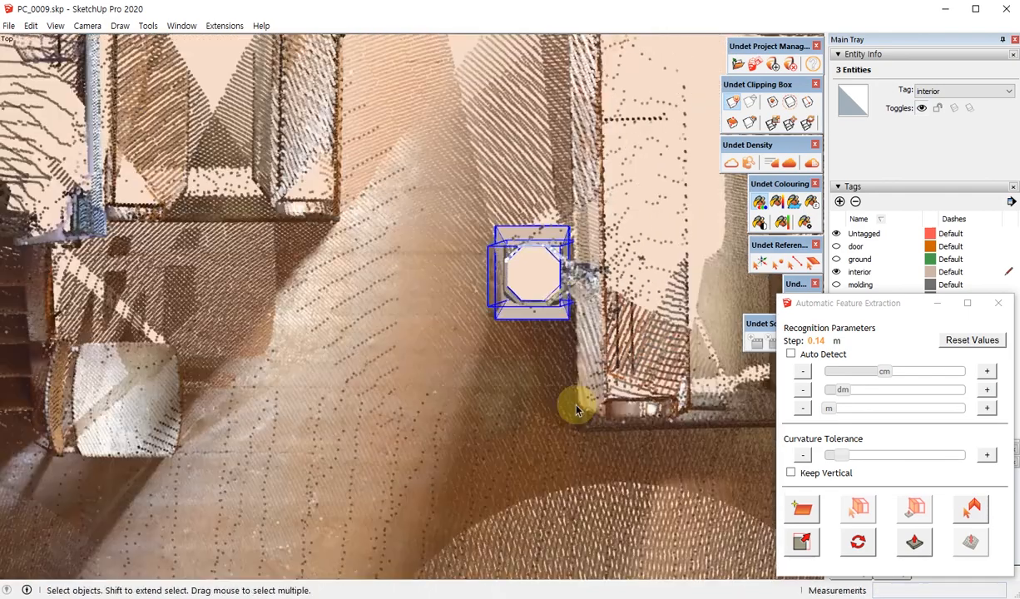
- Hide the point cloud, leaving only the modelled columns, floor and gallery slab on display
{"action": "middle_click_drag", "start_coordinate": [576, 410], "coordinate": [391, 237]}
{"action": "scroll", "coordinate": [392, 282], "scroll_direction": "down", "scroll_amount": 2}
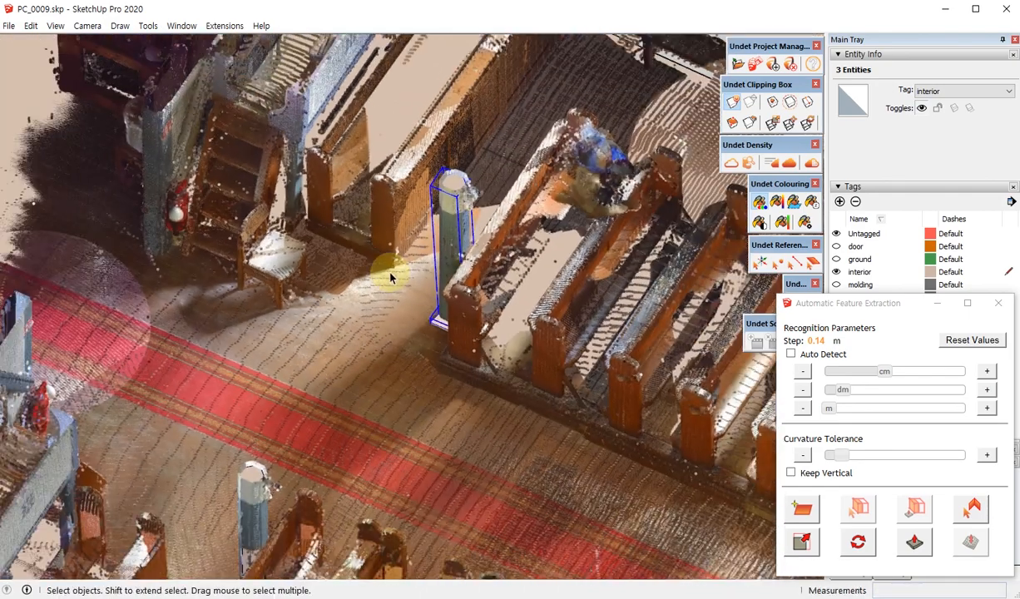
{"action": "key", "text": "h"}
{"action": "middle_click_drag", "start_coordinate": [441, 330], "coordinate": [634, 163]}
{"action": "scroll", "coordinate": [395, 327], "scroll_direction": "down", "scroll_amount": 5}
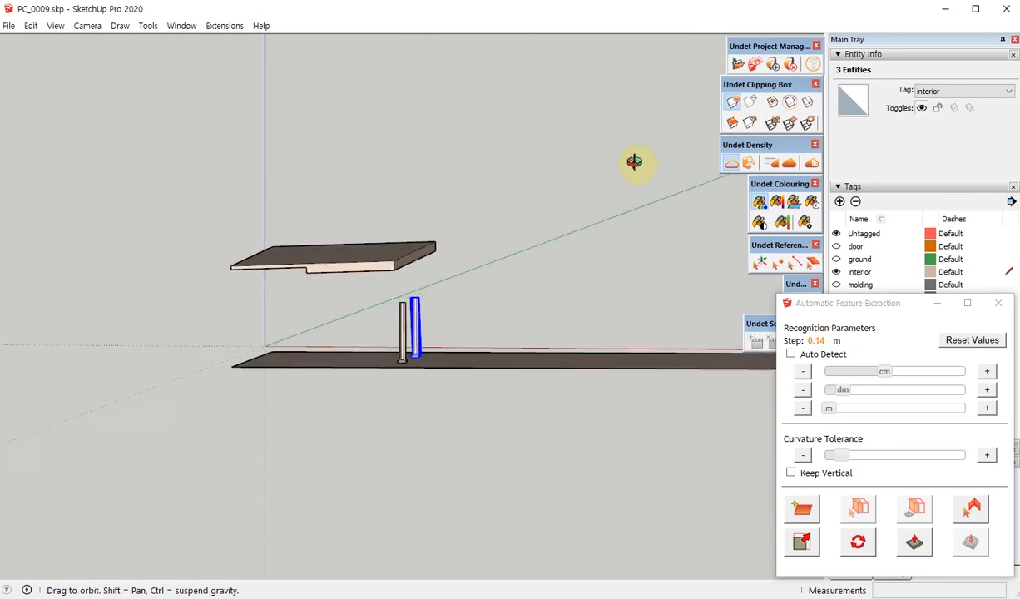
- Open the copied column's group and pull its top face up to the lower corner of the gallery slab
{"action": "key", "text": "F2"}
{"action": "middle_click_drag", "start_coordinate": [490, 266], "coordinate": [392, 346]}
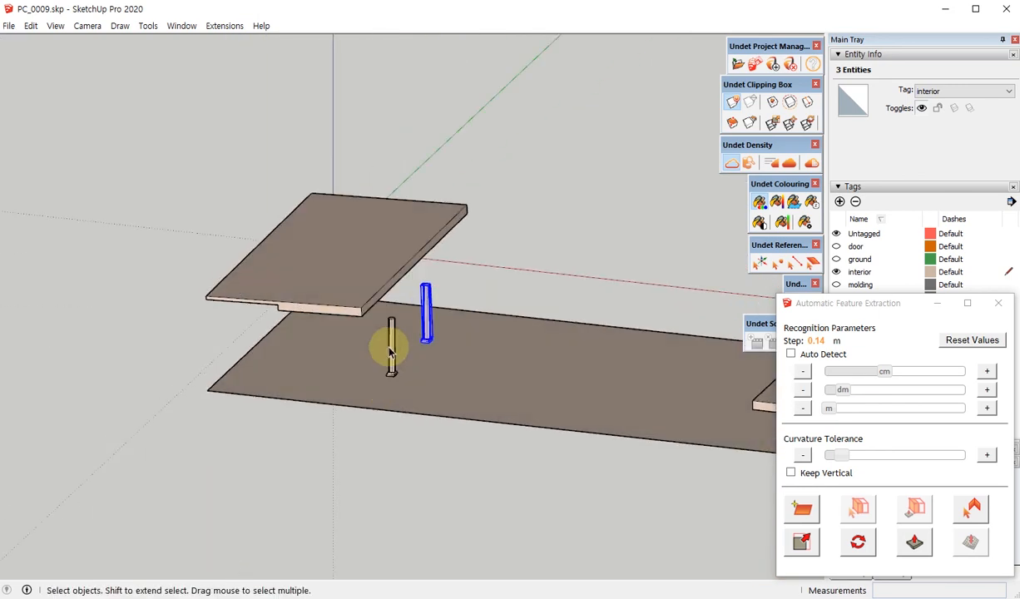
{"action": "scroll", "coordinate": [467, 312], "scroll_direction": "up", "scroll_amount": 5}
{"action": "scroll", "coordinate": [453, 292], "scroll_direction": "up", "scroll_amount": 3}
{"action": "double_click", "coordinate": [467, 250]}
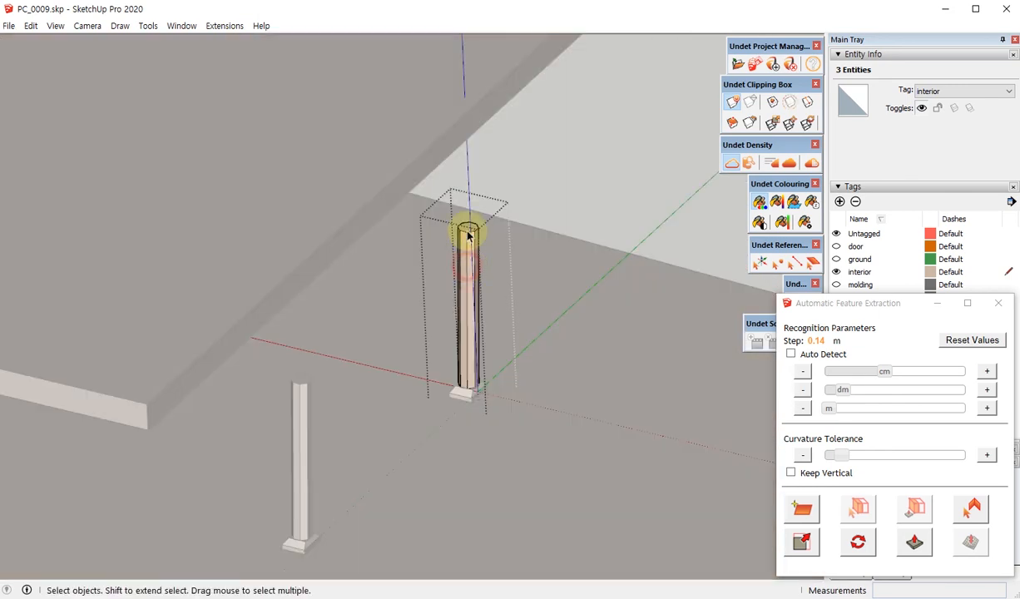
{"action": "key", "text": "p"}
{"action": "left_click", "coordinate": [467, 226]}
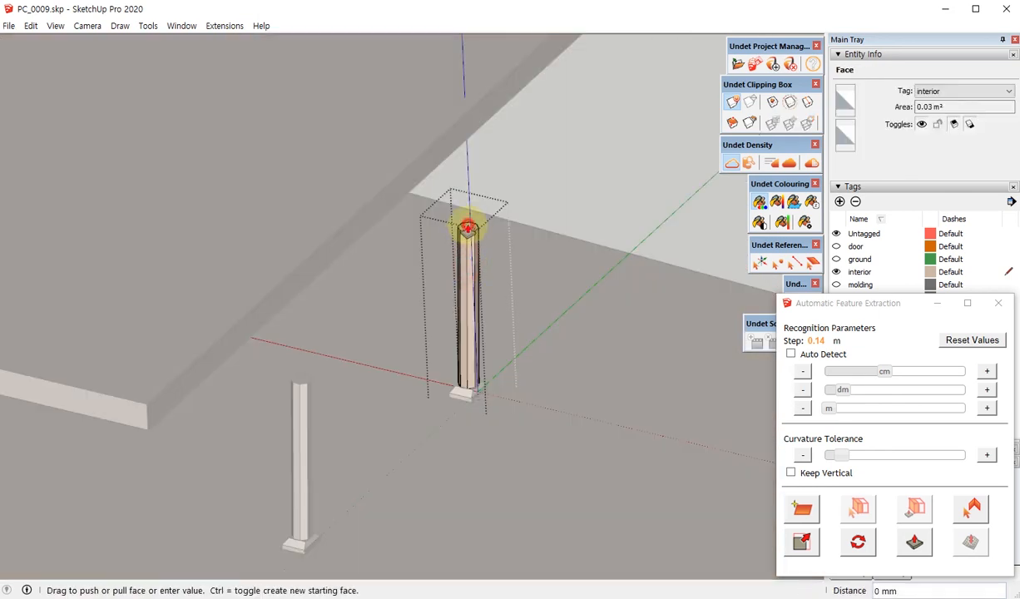
{"action": "left_click", "coordinate": [151, 426]}
{"action": "key", "text": "space"}
- Open the original column's group and pull its top face up to the lower corner of the gallery slab
{"action": "scroll", "coordinate": [453, 338], "scroll_direction": "down", "scroll_amount": 2}
{"action": "scroll", "coordinate": [331, 403], "scroll_direction": "up", "scroll_amount": 2}
{"action": "left_click", "coordinate": [383, 353]}
{"action": "double_click", "coordinate": [382, 341]}
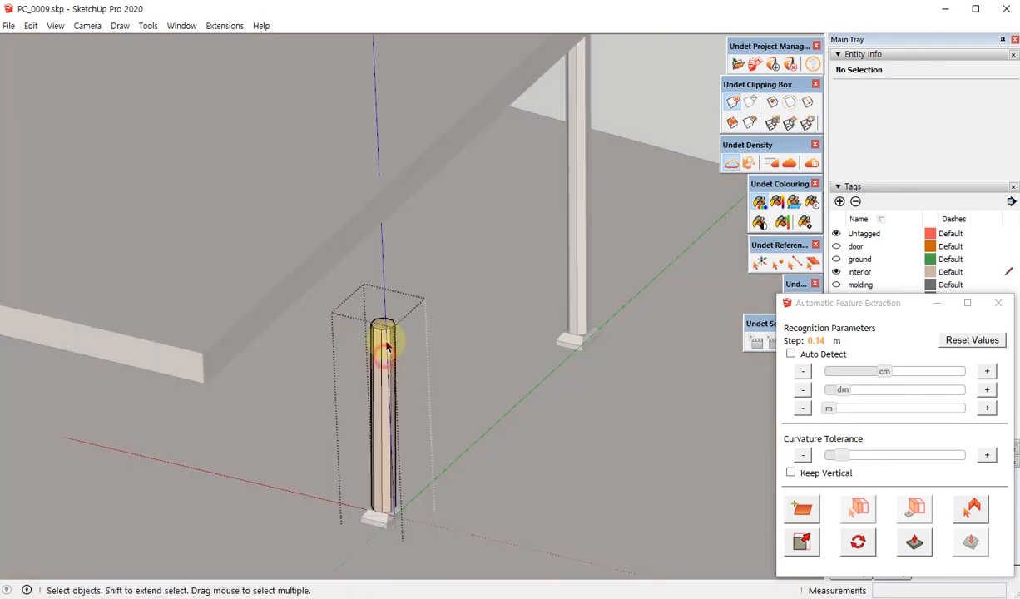
{"action": "key", "text": "p"}
{"action": "left_click", "coordinate": [380, 327]}
{"action": "left_click", "coordinate": [201, 385]}
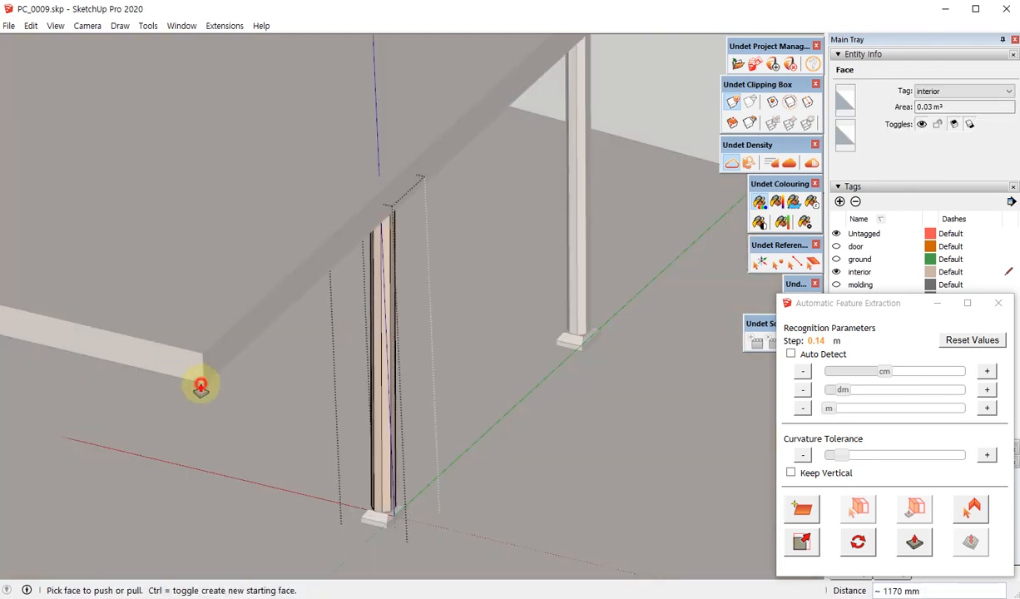
{"action": "key", "text": "space"}
{"action": "scroll", "coordinate": [411, 337], "scroll_direction": "down", "scroll_amount": 3}
{"action": "key", "text": "Escape"}
- Extend the original column's top face by about 84 mm to meet the slab's underside
{"action": "middle_click_drag", "start_coordinate": [549, 424], "coordinate": [470, 219]}
{"action": "scroll", "coordinate": [353, 215], "scroll_direction": "up", "scroll_amount": 5}
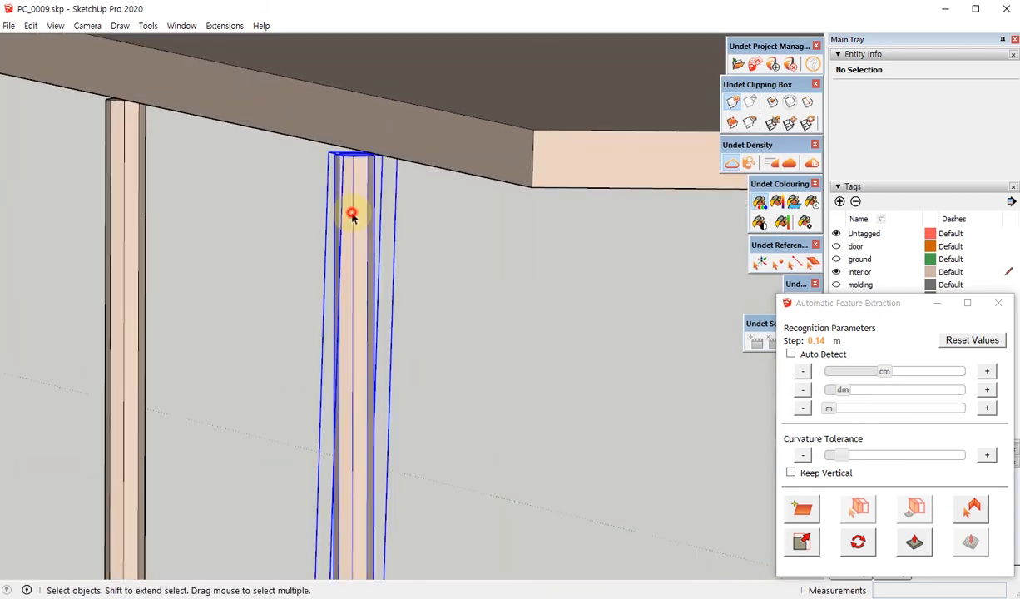
{"action": "middle_click_drag", "start_coordinate": [353, 212], "coordinate": [405, 114]}
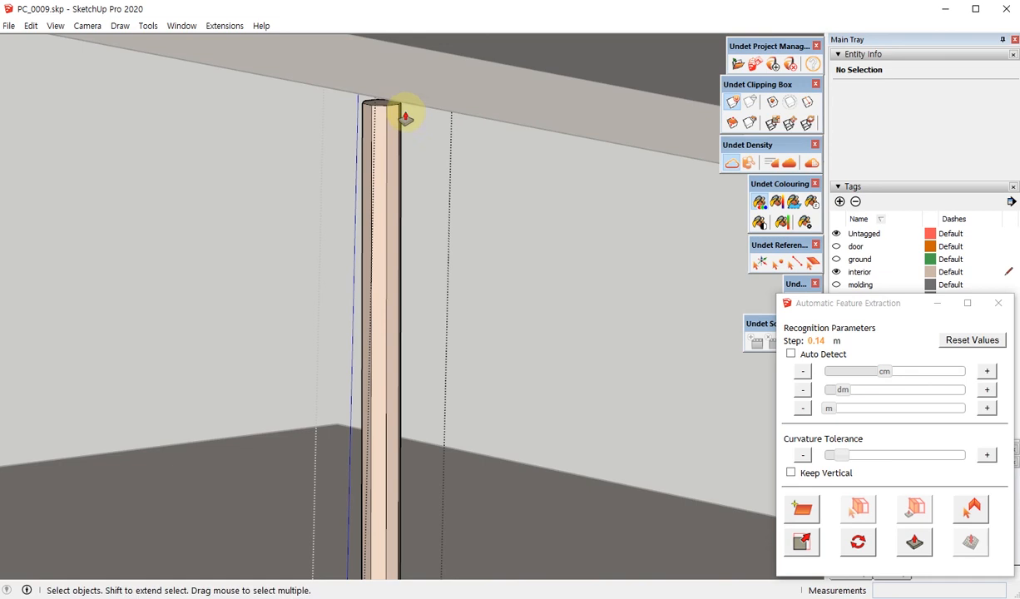
{"action": "key", "text": "p"}
{"action": "left_click", "coordinate": [382, 106]}
{"action": "left_click_drag", "start_coordinate": [382, 106], "coordinate": [434, 117]}
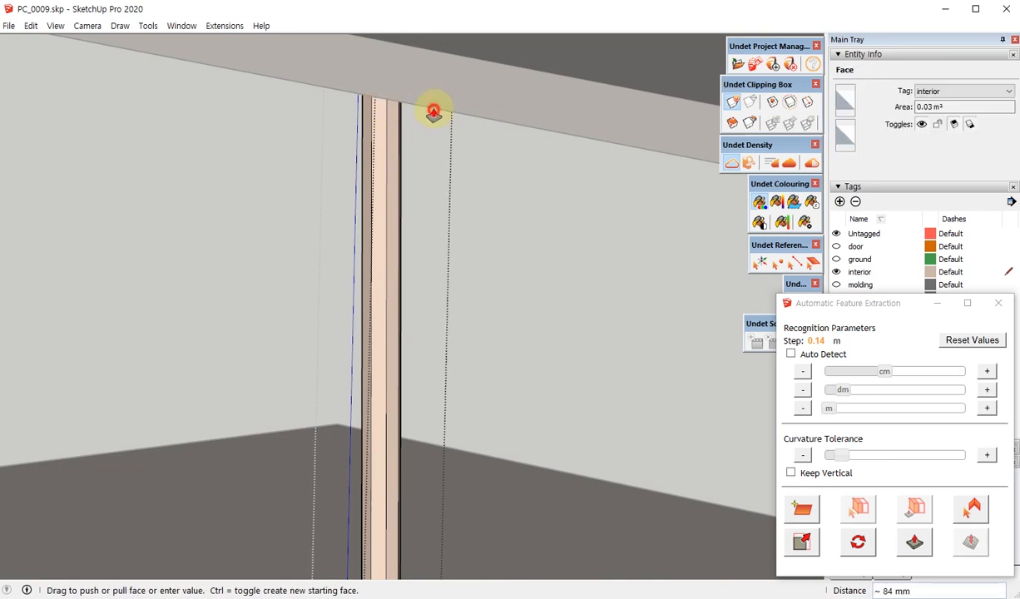
{"action": "left_click", "coordinate": [433, 114]}
{"action": "key", "text": "space"}
- Show the point cloud again and raise the clipping box's upper limit above the gallery balustrade
{"action": "scroll", "coordinate": [576, 297], "scroll_direction": "down", "scroll_amount": 5}
{"action": "middle_click_drag", "start_coordinate": [576, 298], "coordinate": [466, 218]}
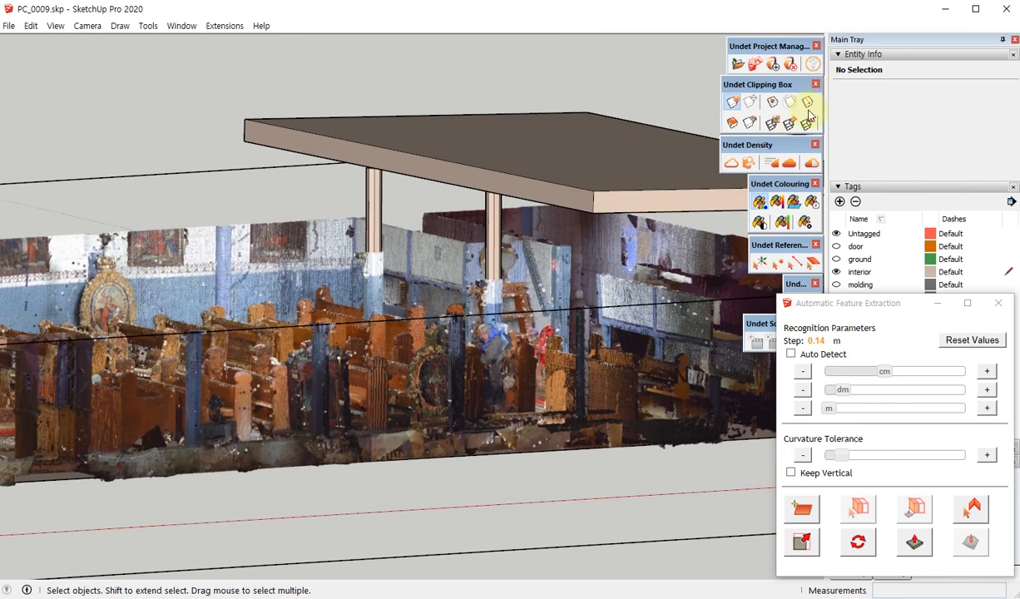
{"action": "left_click", "coordinate": [772, 122]}
{"action": "scroll", "coordinate": [541, 342], "scroll_direction": "down", "scroll_amount": 2}
{"action": "mouse_move", "coordinate": [253, 331]}
{"action": "middle_mouse_down"}
{"action": "mouse_move", "coordinate": [340, 370]}
{"action": "mouse_move", "coordinate": [246, 337]}
{"action": "middle_mouse_up"}
{"action": "left_click_drag", "start_coordinate": [215, 322], "coordinate": [215, 239]}
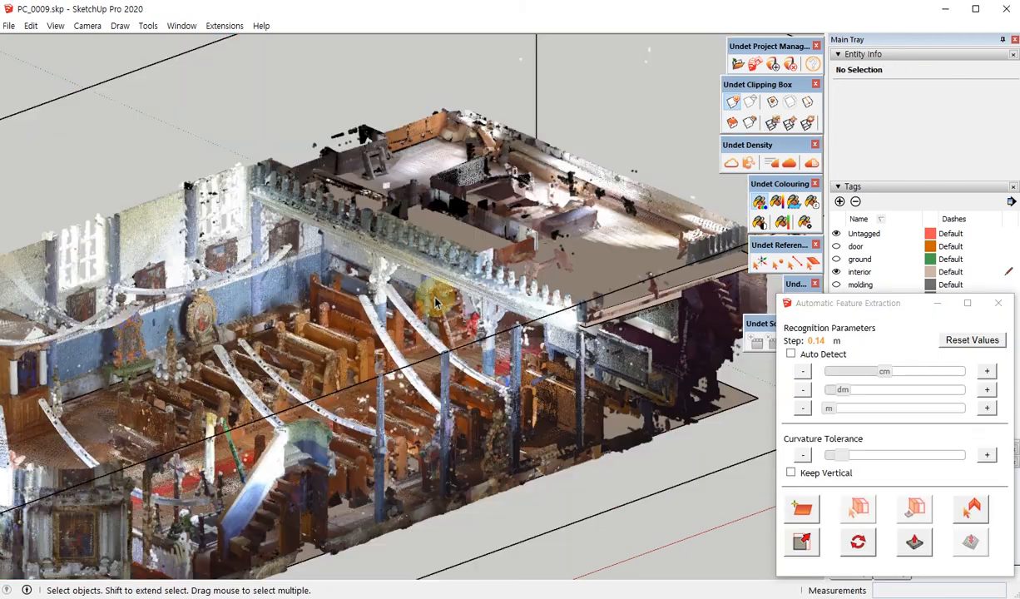
- Examine the scanned gallery columns, their scrolled brackets and how they meet the gallery and the pews
{"action": "middle_click_drag", "start_coordinate": [485, 294], "coordinate": [485, 294]}
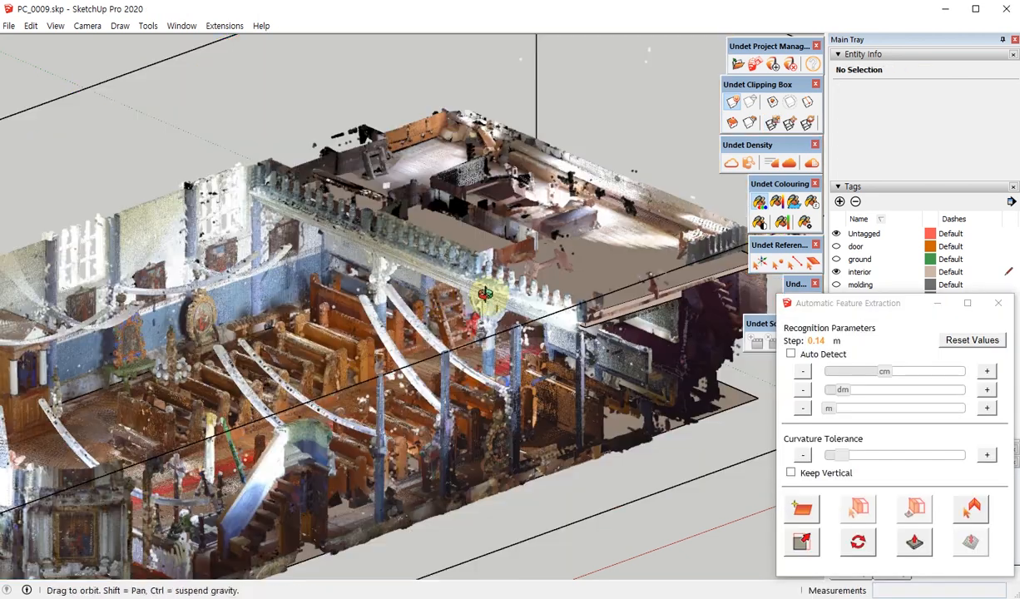
{"action": "scroll", "coordinate": [486, 293], "scroll_direction": "up", "scroll_amount": 8}
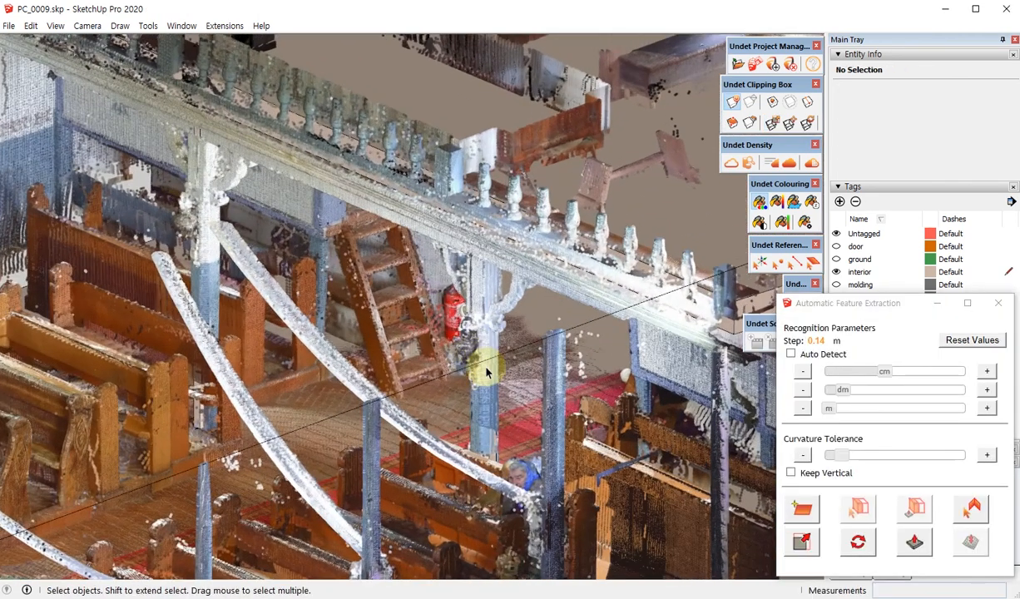
{"action": "scroll", "coordinate": [486, 372], "scroll_direction": "up", "scroll_amount": 4}
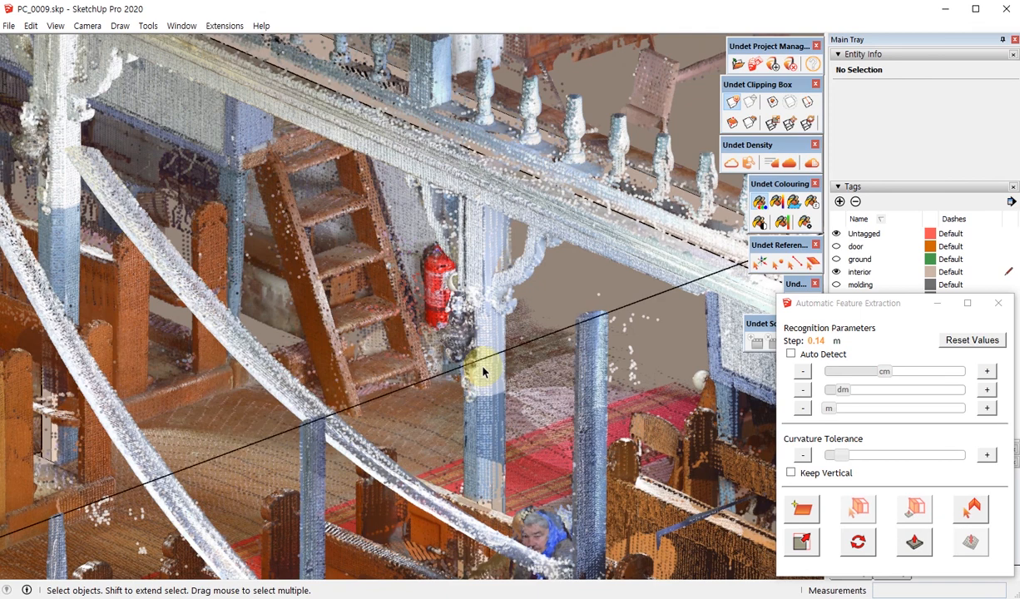
{"action": "scroll", "coordinate": [469, 358], "scroll_direction": "down", "scroll_amount": 10}
{"action": "key", "text": "ctrl+shift+w"}
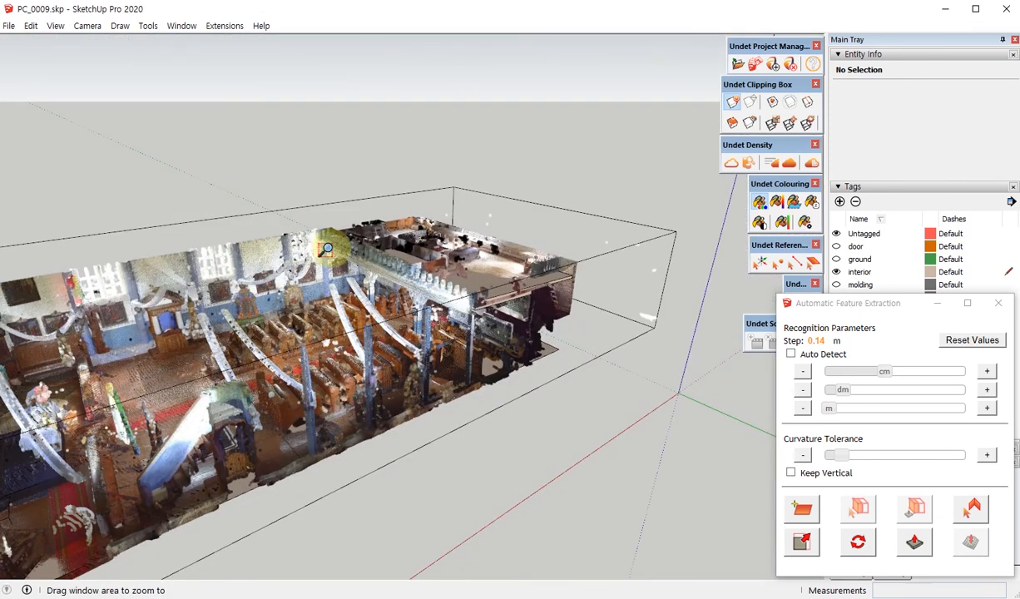
{"action": "left_click_drag", "start_coordinate": [338, 246], "coordinate": [441, 354]}
{"action": "middle_click_drag", "start_coordinate": [593, 310], "coordinate": [447, 253]}
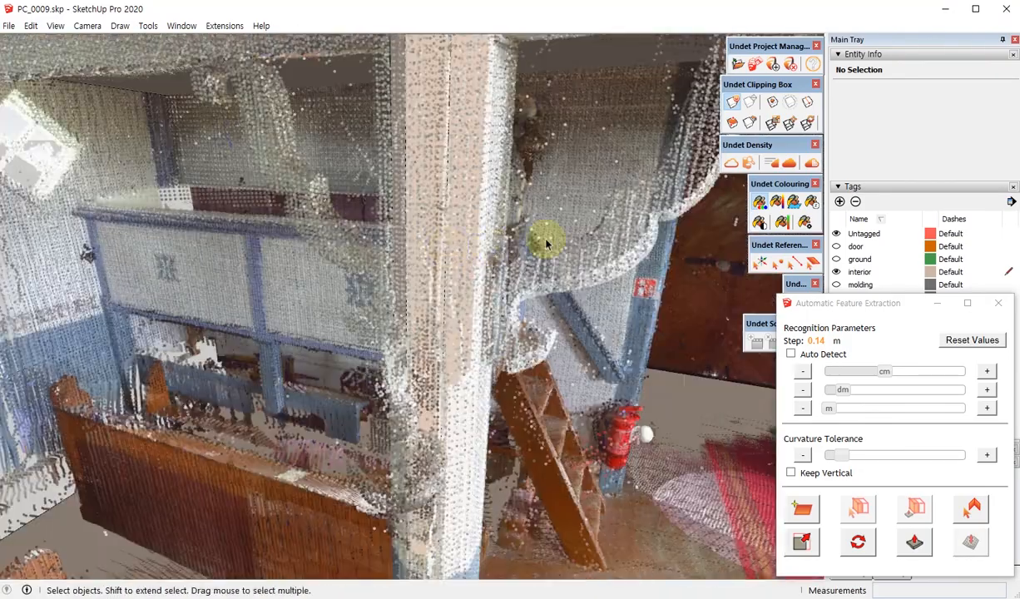
{"action": "middle_click_drag", "start_coordinate": [546, 243], "coordinate": [437, 133]}
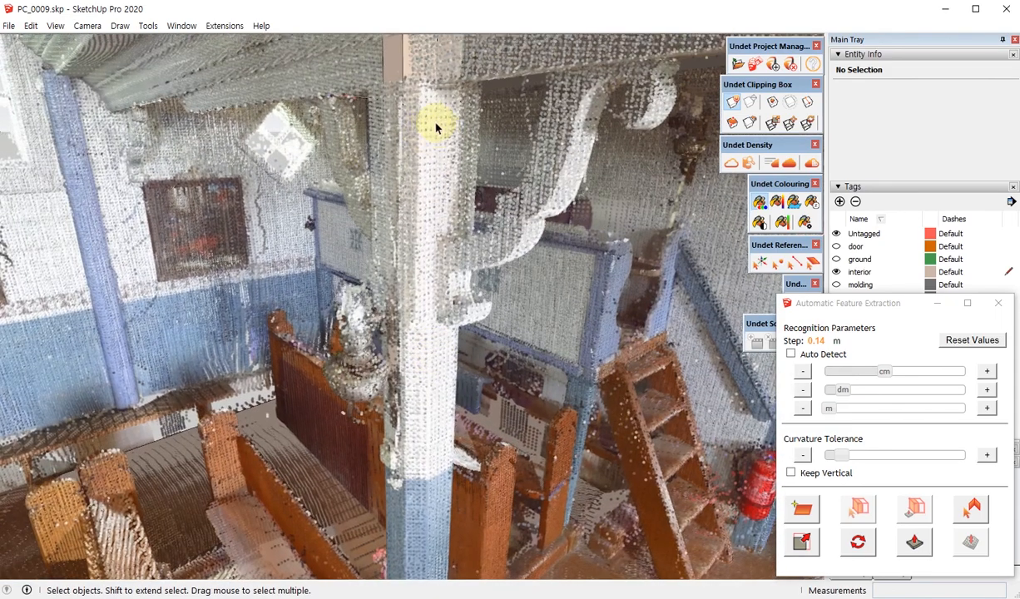
{"action": "middle_click_drag", "start_coordinate": [393, 189], "coordinate": [433, 354]}
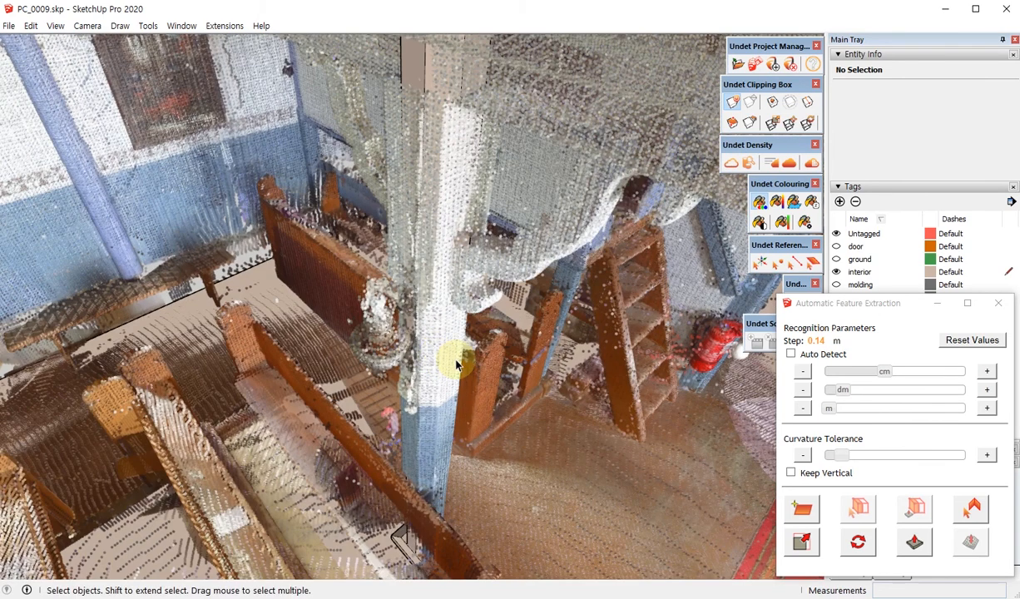
{"action": "scroll", "coordinate": [500, 335], "scroll_direction": "down", "scroll_amount": 4}
{"action": "middle_click_drag", "start_coordinate": [505, 421], "coordinate": [451, 313]}
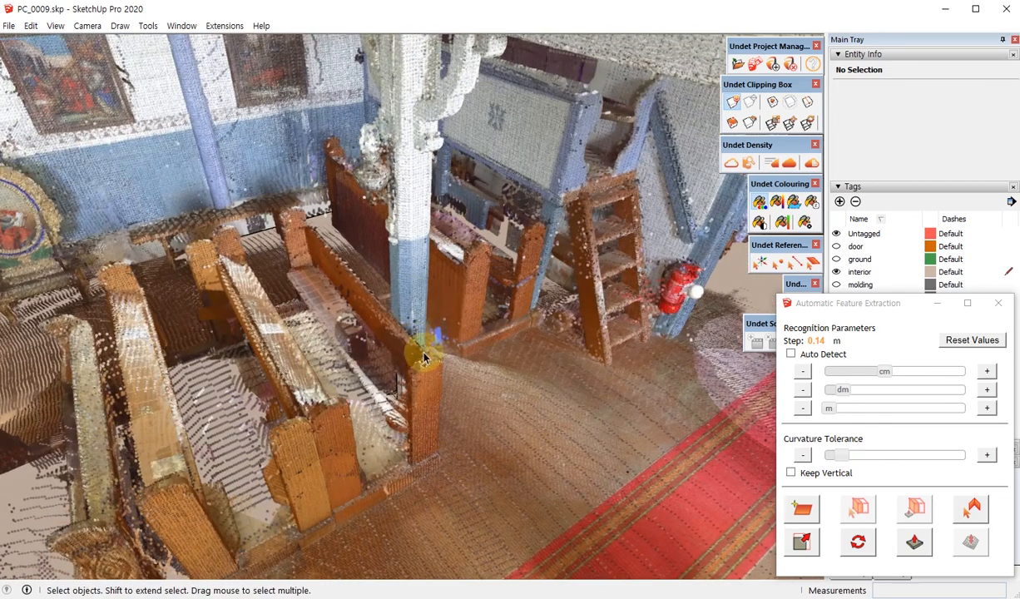
- Inspect the painted side wall, the pew rows and the gallery's edge and supports in the point cloud
{"action": "middle_click_drag", "start_coordinate": [381, 234], "coordinate": [534, 261]}
{"action": "scroll", "coordinate": [535, 260], "scroll_direction": "down", "scroll_amount": 3}
{"action": "mouse_move", "coordinate": [325, 314]}
{"action": "middle_mouse_down"}
{"action": "mouse_move", "coordinate": [494, 416]}
{"action": "mouse_move", "coordinate": [341, 310]}
{"action": "mouse_move", "coordinate": [715, 229]}
{"action": "mouse_move", "coordinate": [492, 267]}
{"action": "mouse_move", "coordinate": [539, 209]}
{"action": "middle_mouse_up"}
{"action": "scroll", "coordinate": [524, 216], "scroll_direction": "down", "scroll_amount": 10}
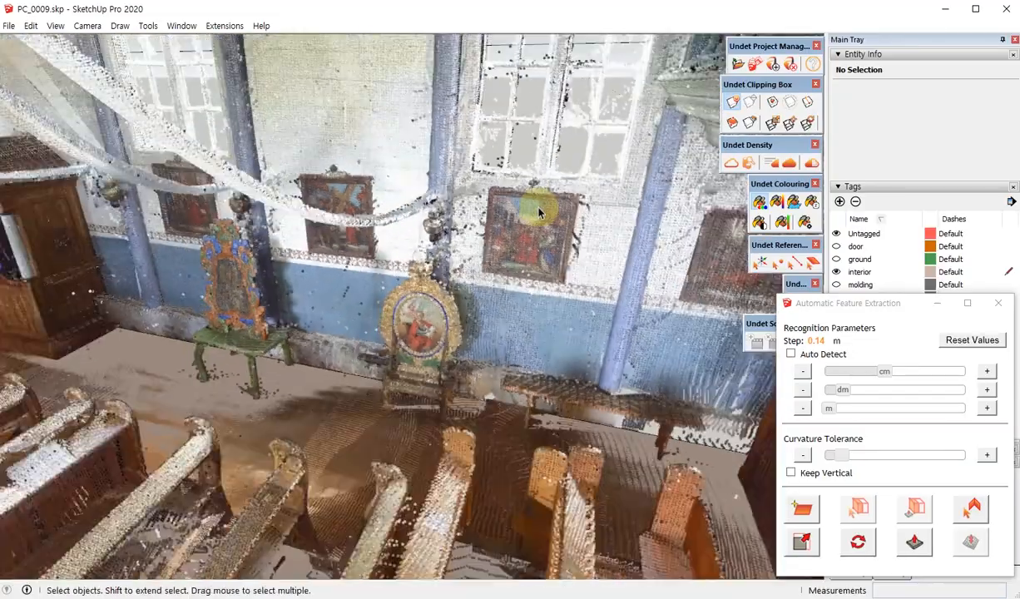
{"action": "scroll", "coordinate": [536, 252], "scroll_direction": "down", "scroll_amount": 1}
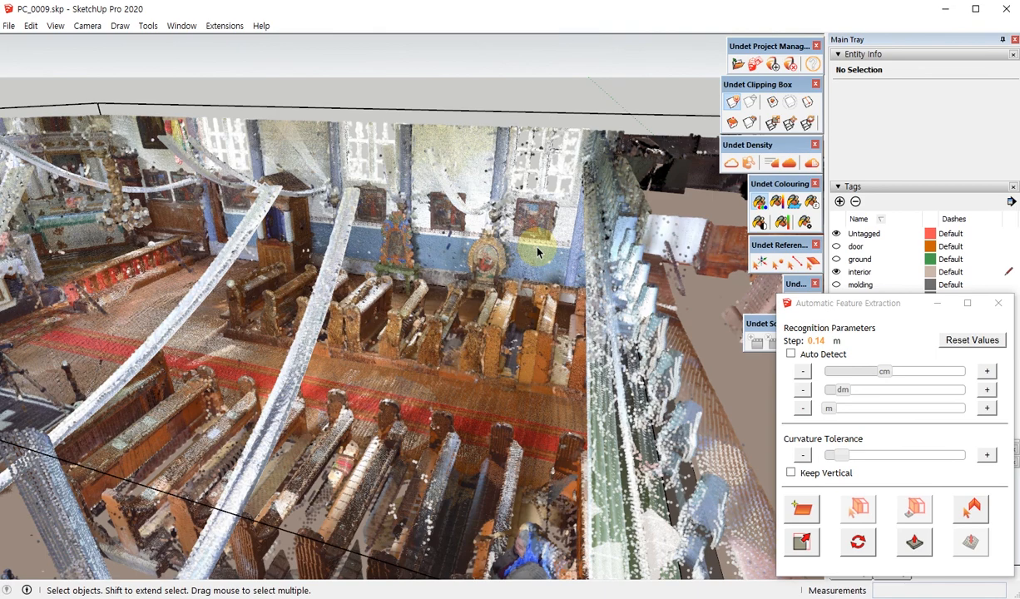
{"action": "scroll", "coordinate": [463, 389], "scroll_direction": "up", "scroll_amount": 2}
{"action": "middle_click_drag", "start_coordinate": [471, 387], "coordinate": [476, 293]}
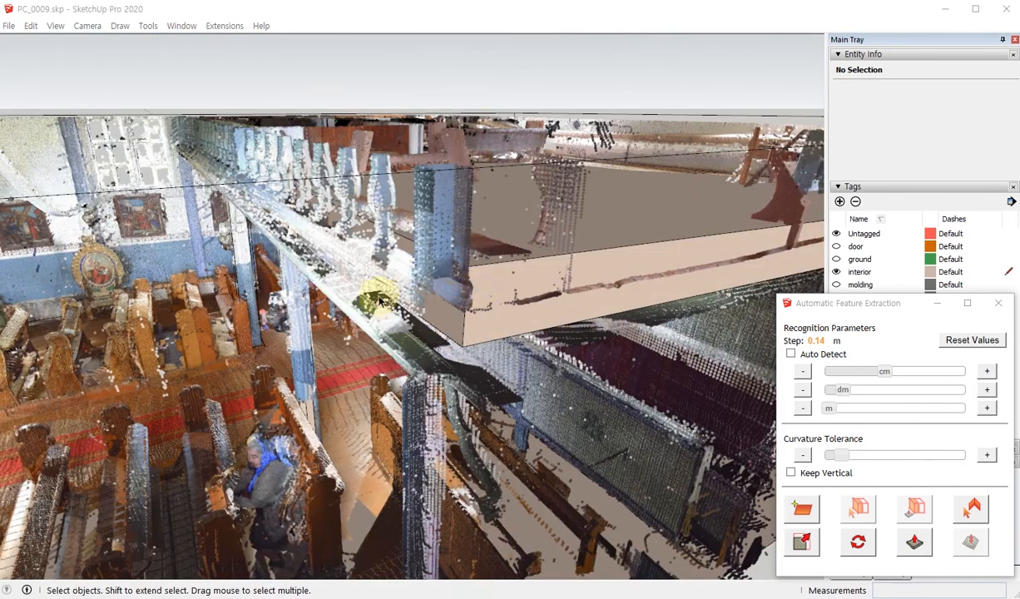
{"action": "middle_click_drag", "start_coordinate": [298, 340], "coordinate": [425, 244]}
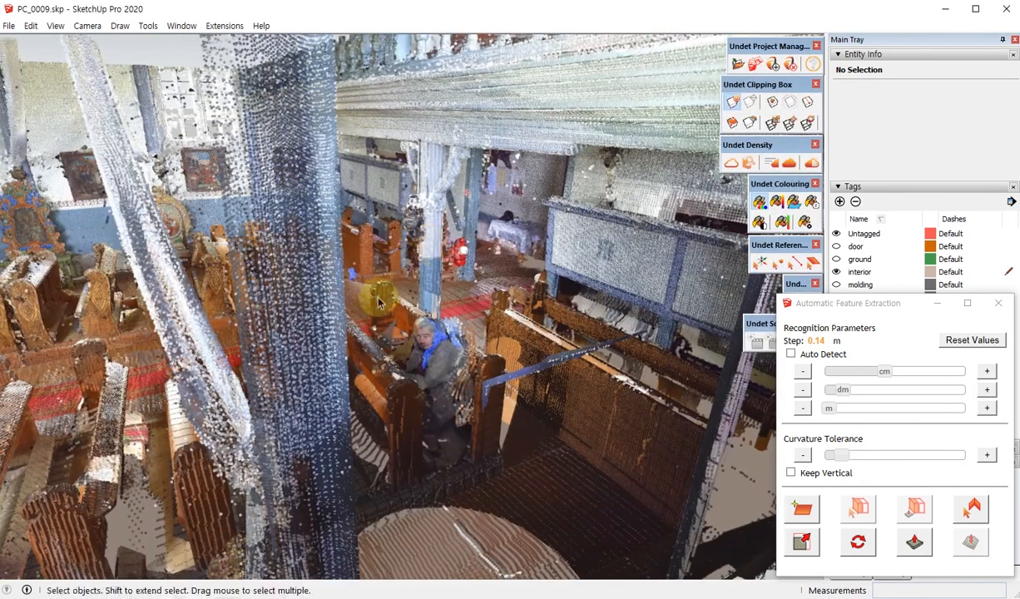
{"action": "scroll", "coordinate": [379, 300], "scroll_direction": "up", "scroll_amount": 2}
- Review the pew rows along the central aisle and the entrance below the gallery in the point cloud
{"action": "middle_click_drag", "start_coordinate": [336, 268], "coordinate": [519, 312]}
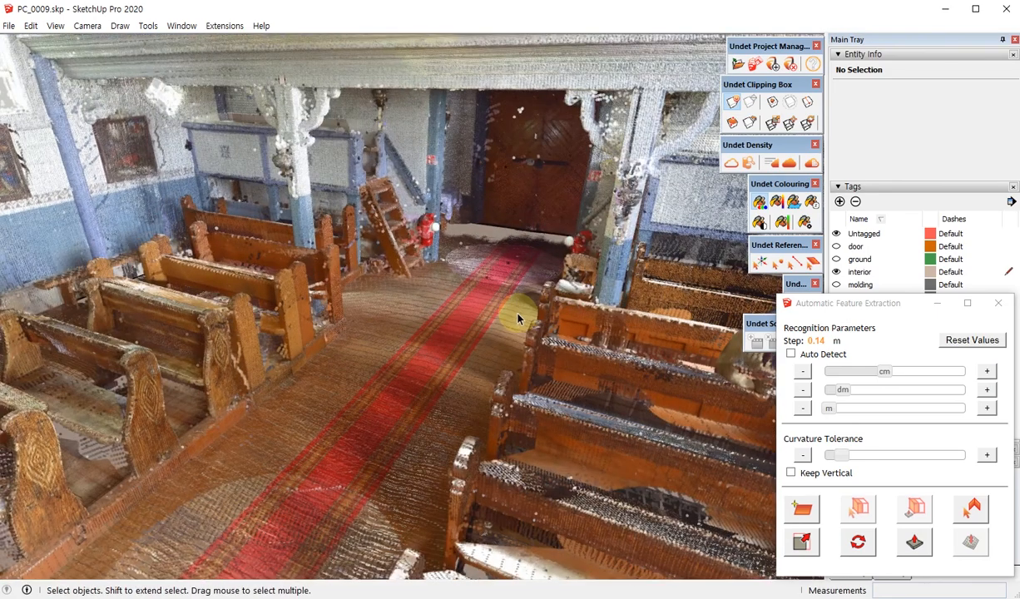
{"action": "scroll", "coordinate": [523, 164], "scroll_direction": "up", "scroll_amount": 3}
{"action": "middle_click_drag", "start_coordinate": [425, 274], "coordinate": [537, 202], "text": "shift"}
{"action": "scroll", "coordinate": [544, 193], "scroll_direction": "down", "scroll_amount": 4}
{"action": "middle_click_drag", "start_coordinate": [409, 367], "coordinate": [431, 338], "text": "shift"}
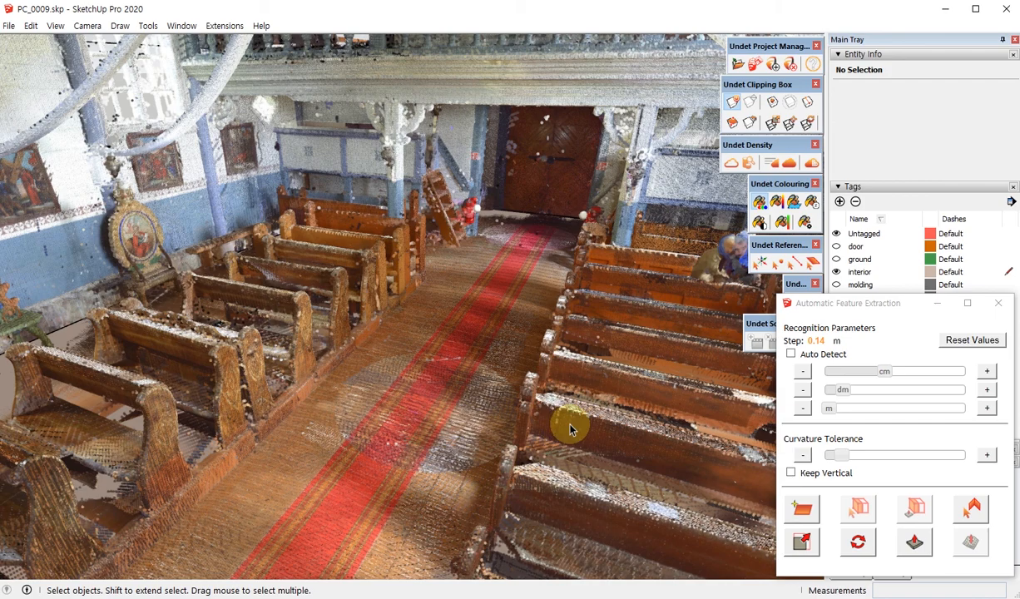
{"action": "scroll", "coordinate": [286, 318], "scroll_direction": "up", "scroll_amount": 5}
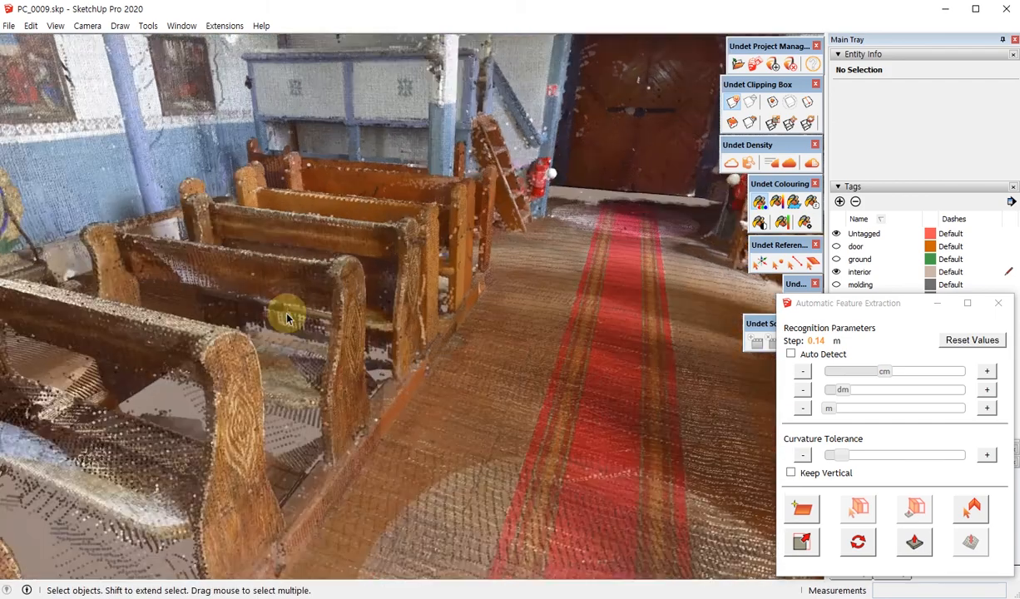
{"action": "middle_click_drag", "start_coordinate": [286, 318], "coordinate": [641, 337]}
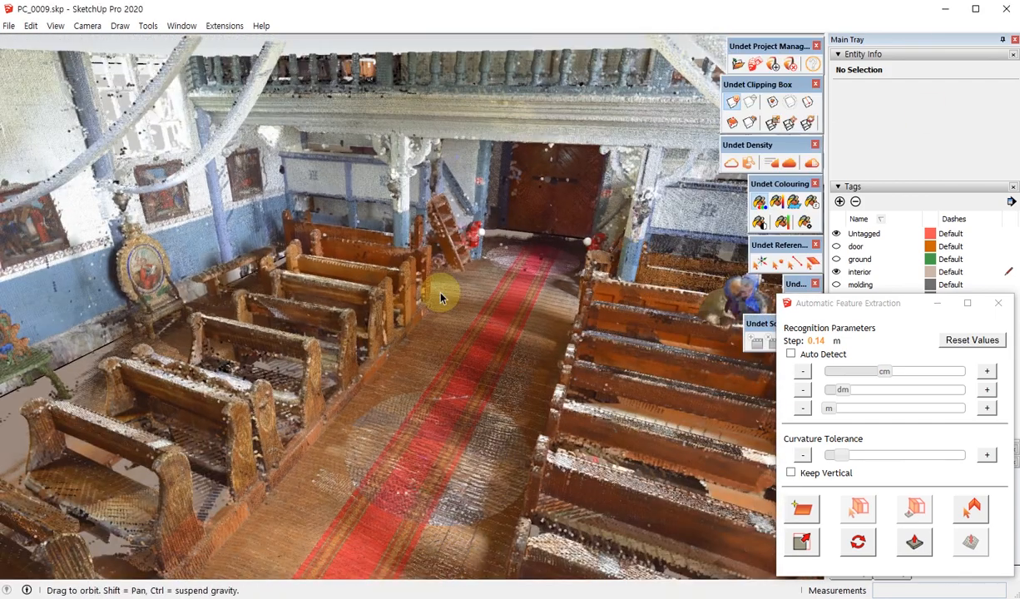
{"action": "middle_click_drag", "start_coordinate": [392, 464], "coordinate": [535, 359]}
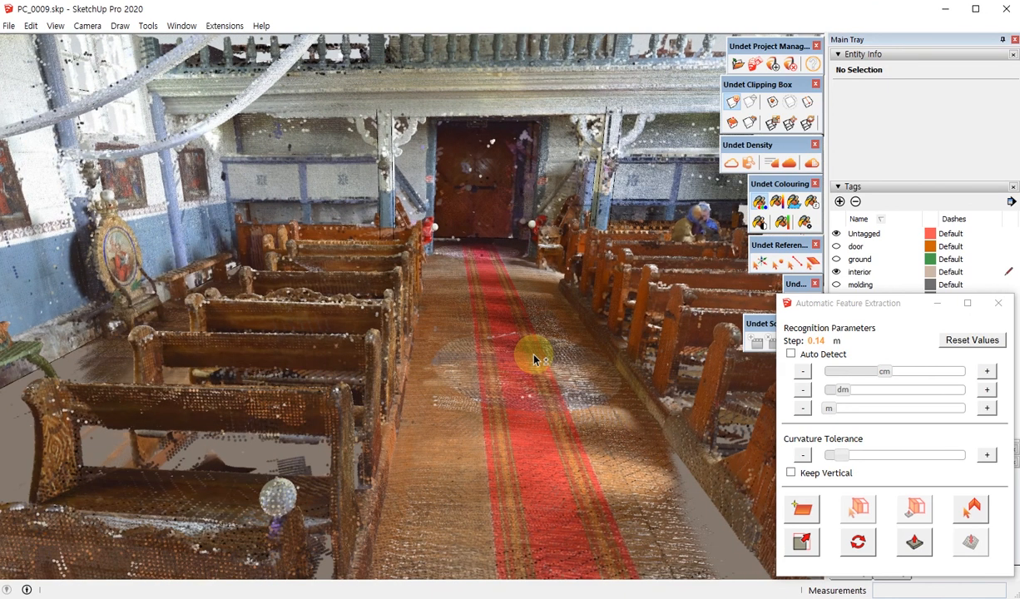